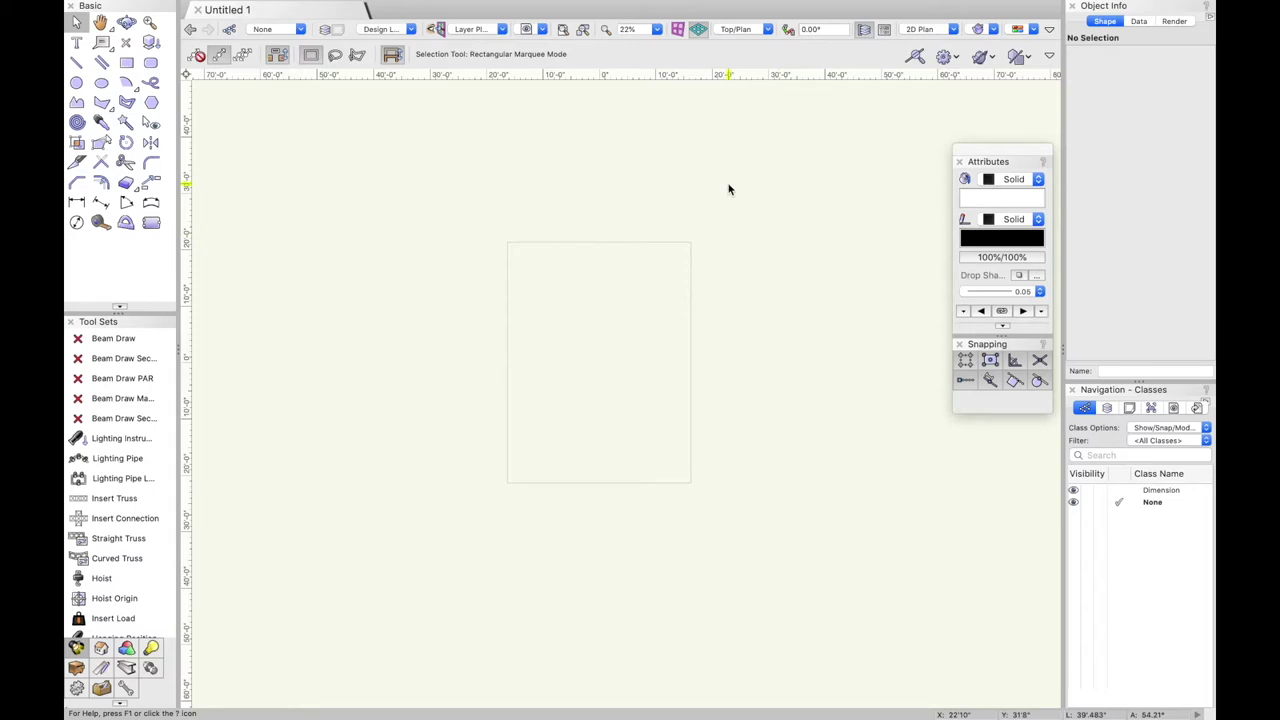
Hide the Snapping palette and show it again.
{"action": "mouse_move", "coordinate": [647, 8]}
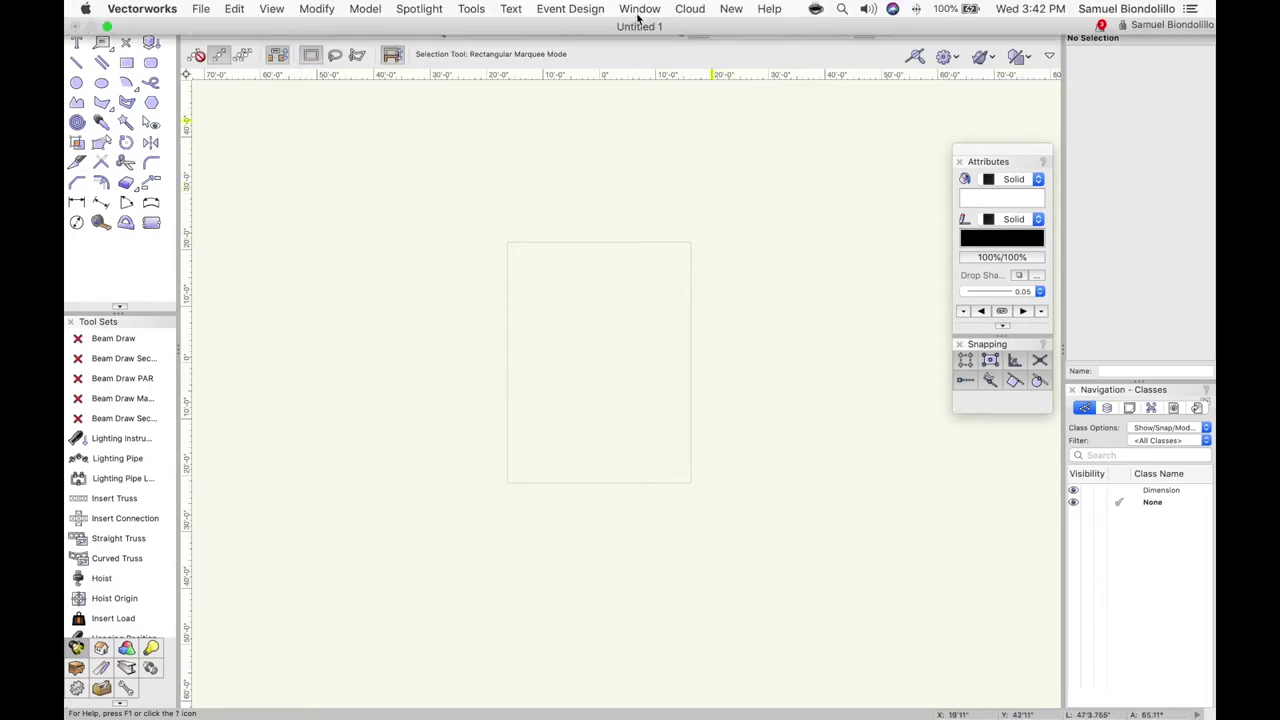
{"action": "left_click", "coordinate": [639, 12]}
{"action": "mouse_move", "coordinate": [651, 30]}
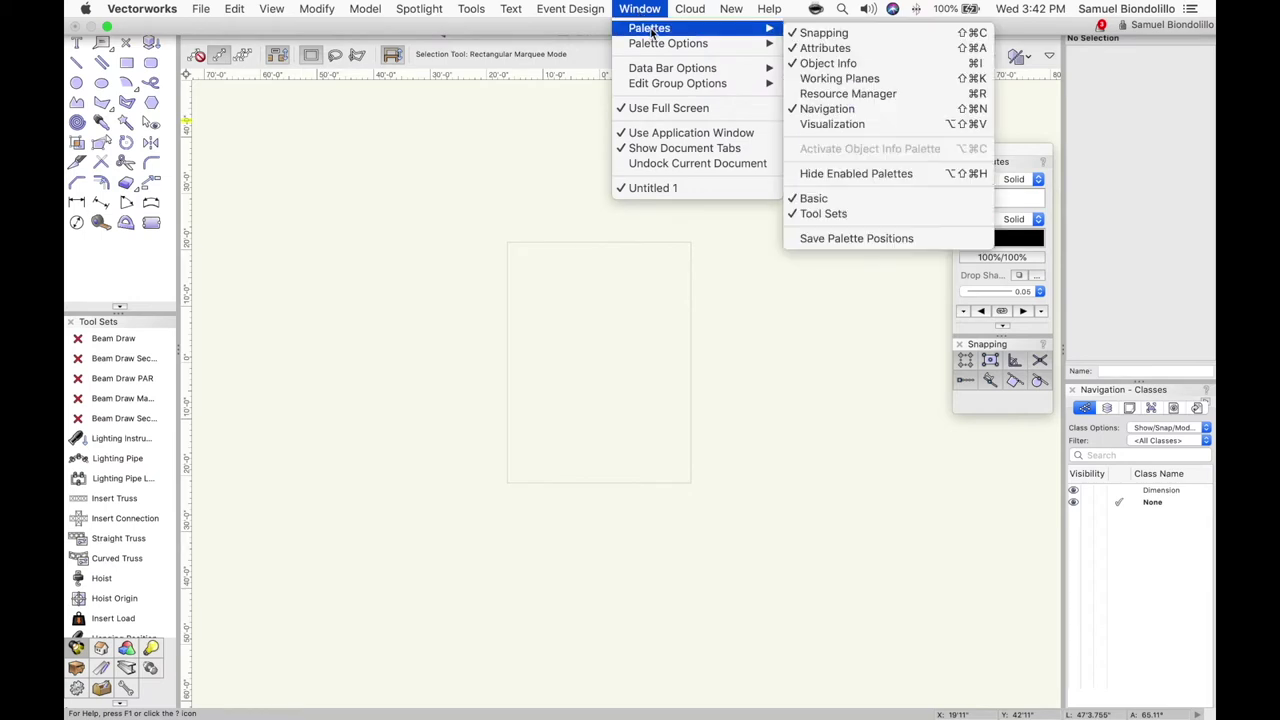
{"action": "left_click", "coordinate": [828, 35]}
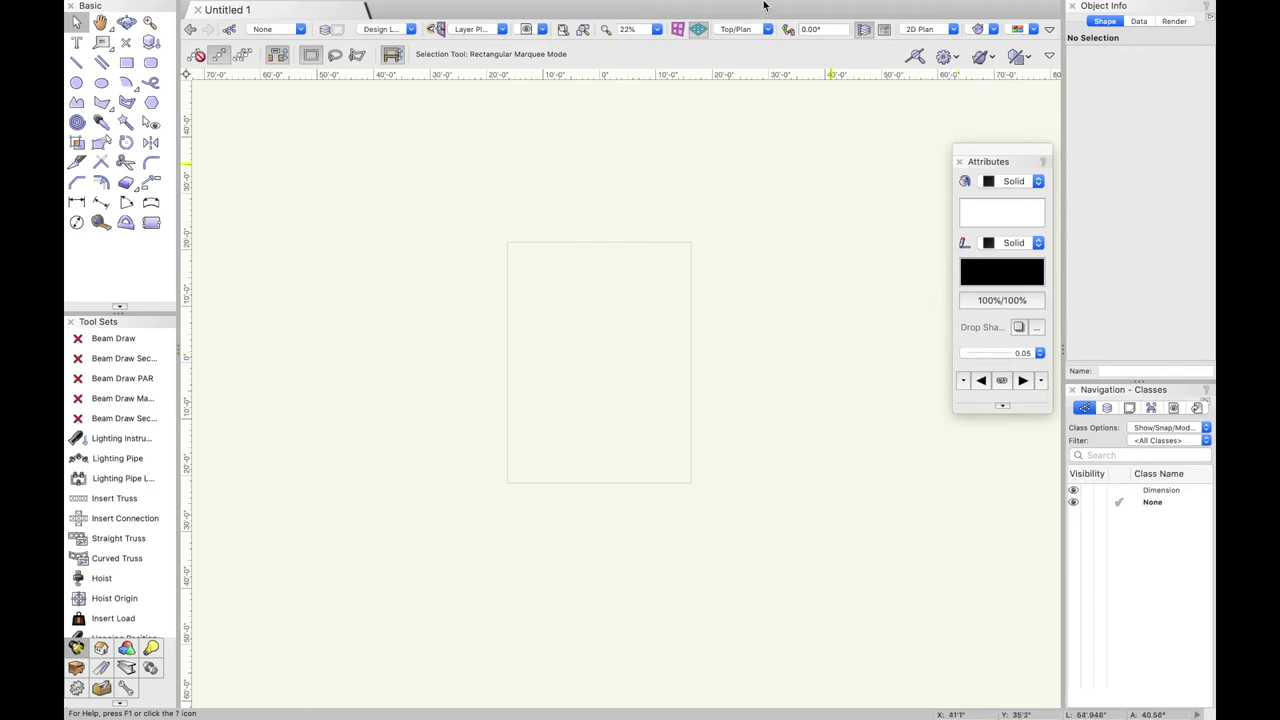
{"action": "mouse_move", "coordinate": [763, 5]}
{"action": "left_click", "coordinate": [640, 8]}
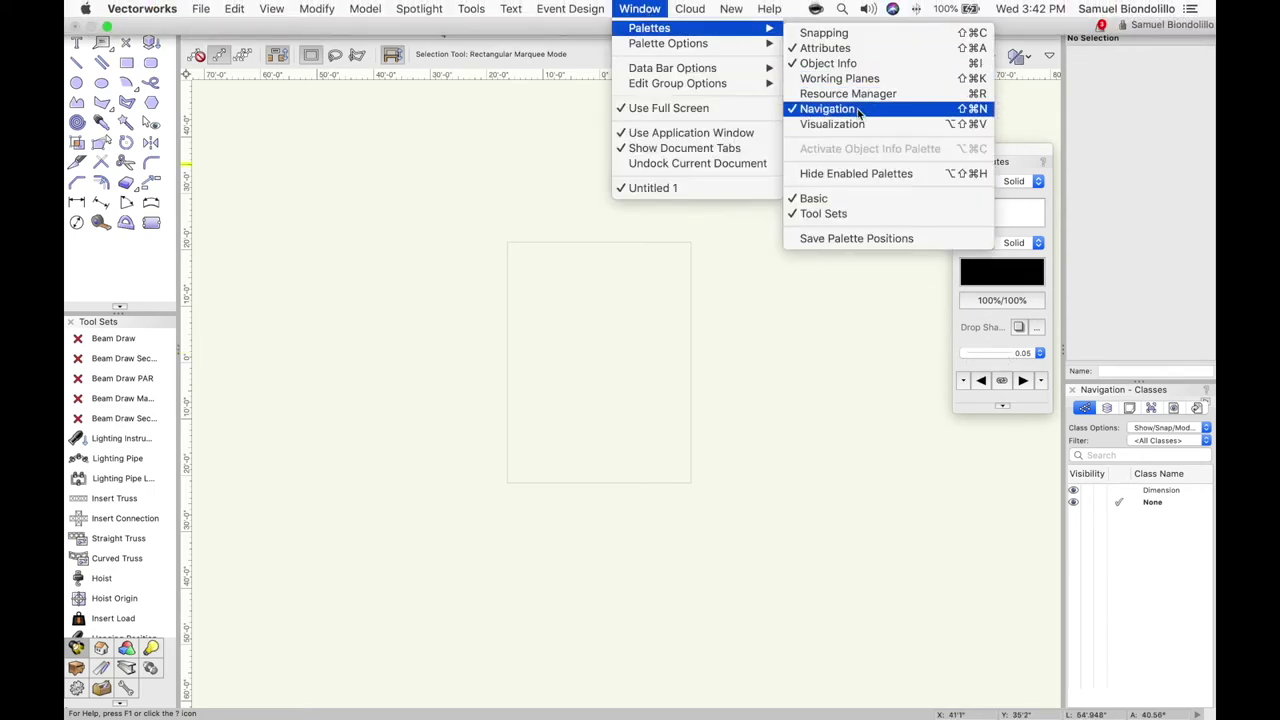
{"action": "left_click", "coordinate": [824, 32]}
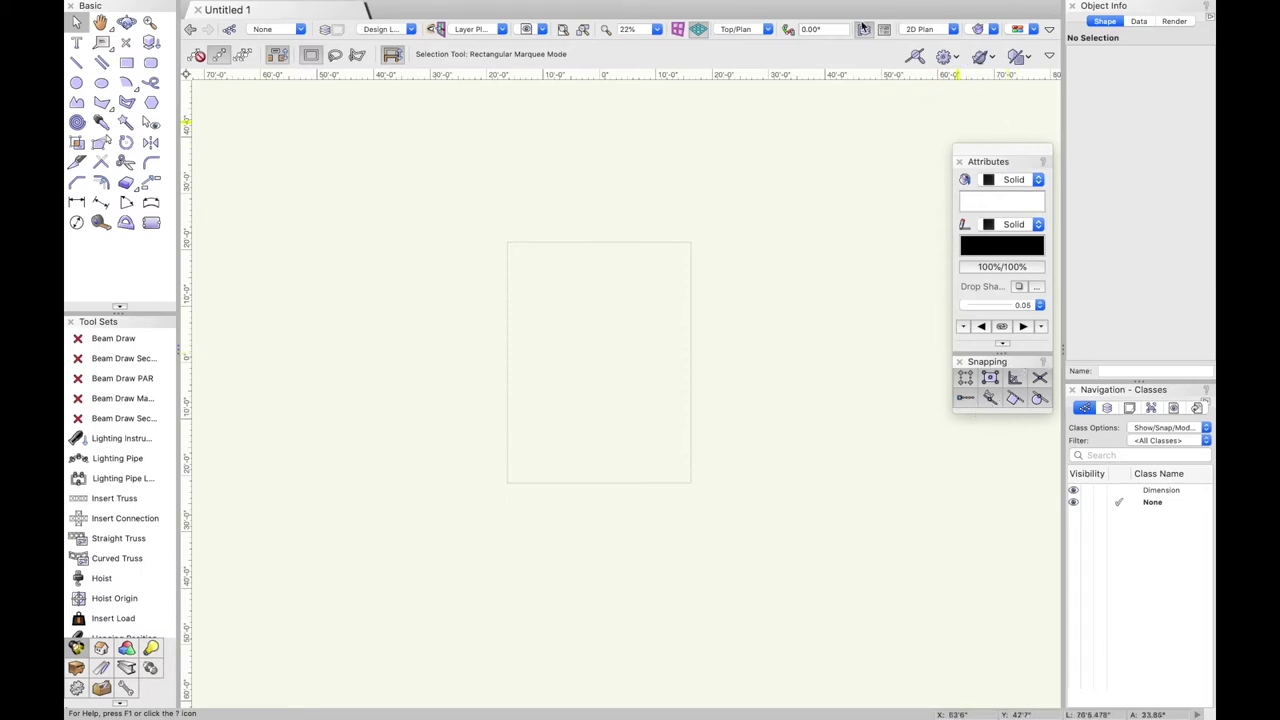
Reposition the floating Attributes and Snapping palette group slightly higher over the drawing area.
{"action": "mouse_move", "coordinate": [687, 6]}
{"action": "left_click", "coordinate": [627, 10]}
{"action": "mouse_move", "coordinate": [660, 27]}
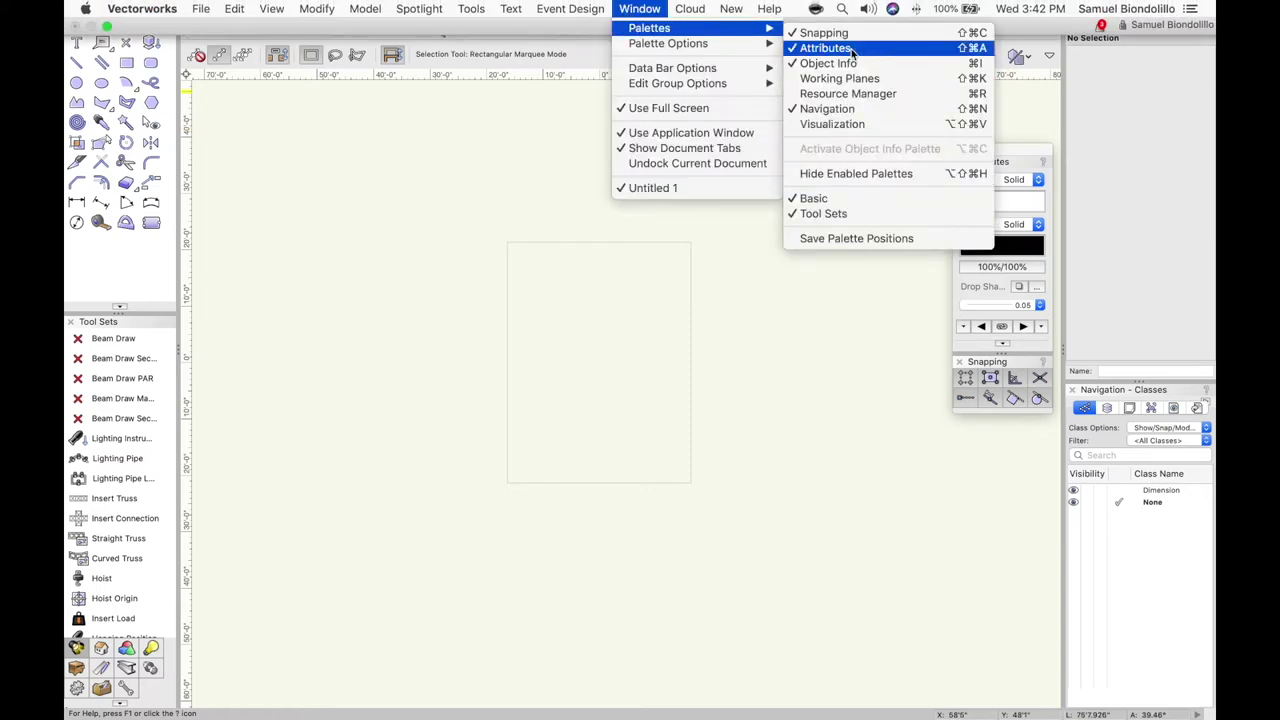
{"action": "left_click", "coordinate": [860, 50]}
{"action": "left_click_drag", "start_coordinate": [1020, 153], "coordinate": [988, 114]}
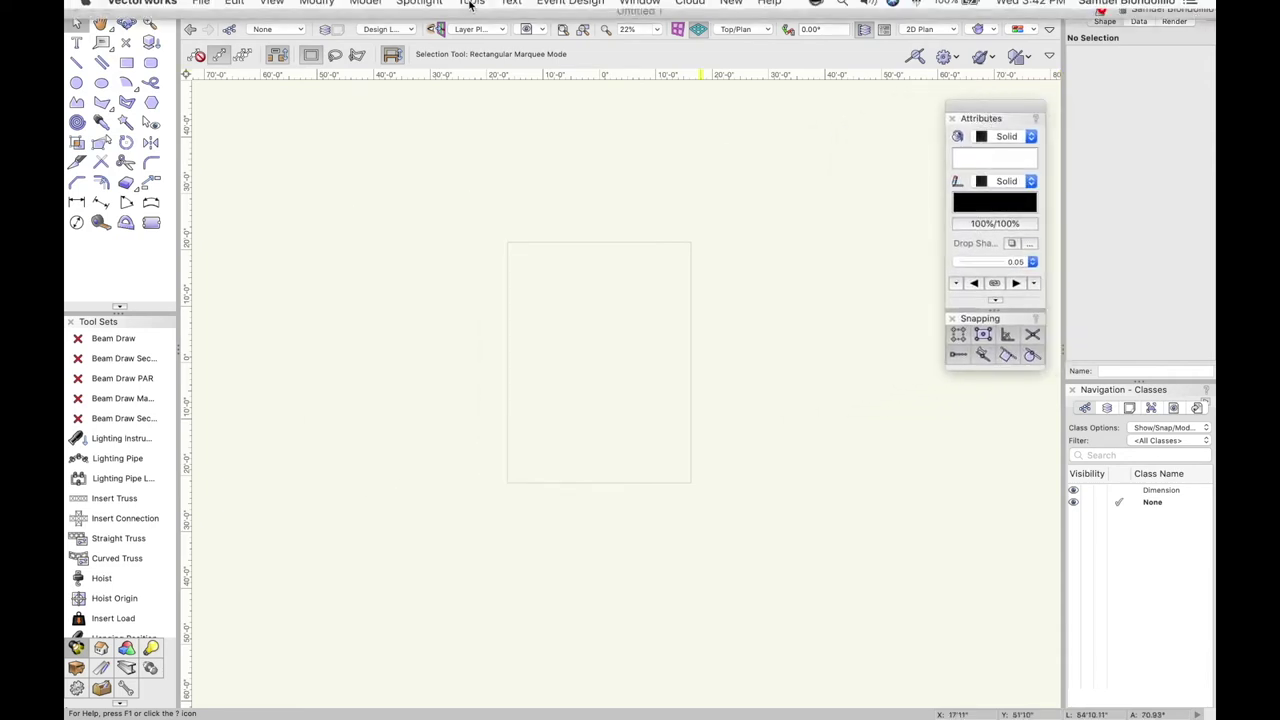
Show the Resource Manager palette and shift it slightly over the drawing area.
{"action": "left_click", "coordinate": [632, 10]}
{"action": "mouse_move", "coordinate": [660, 28]}
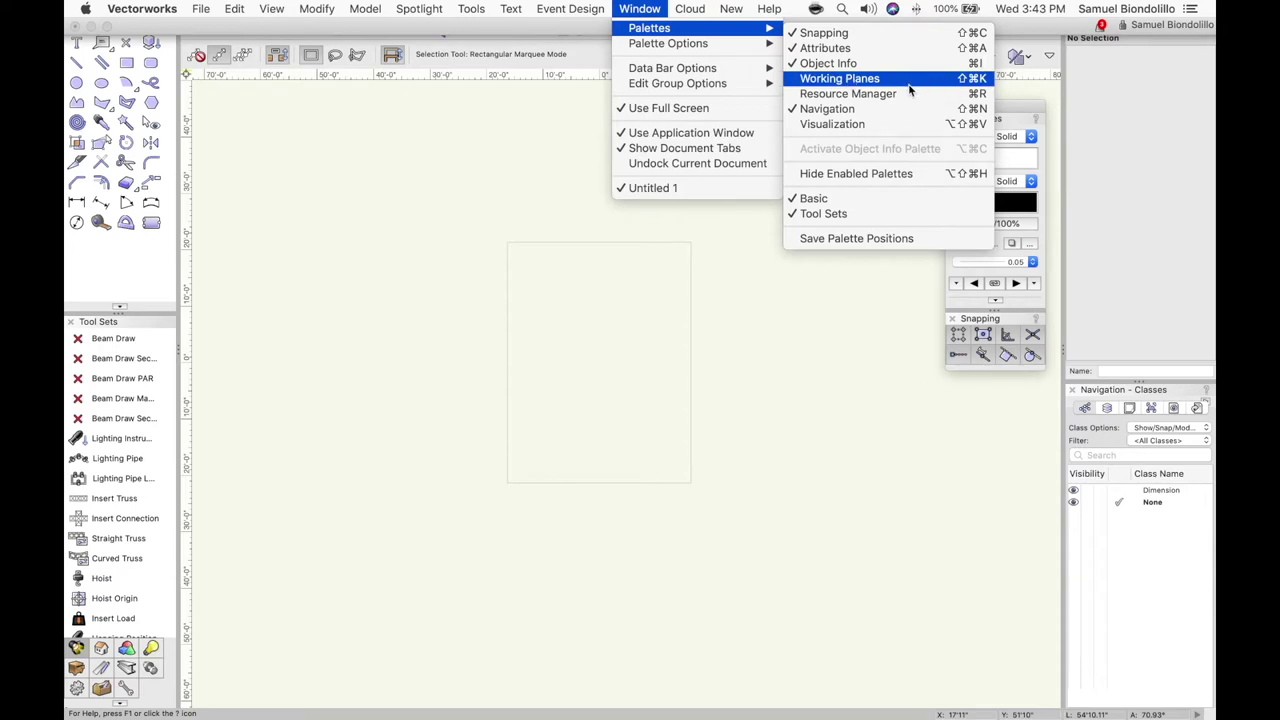
{"action": "left_click", "coordinate": [864, 96]}
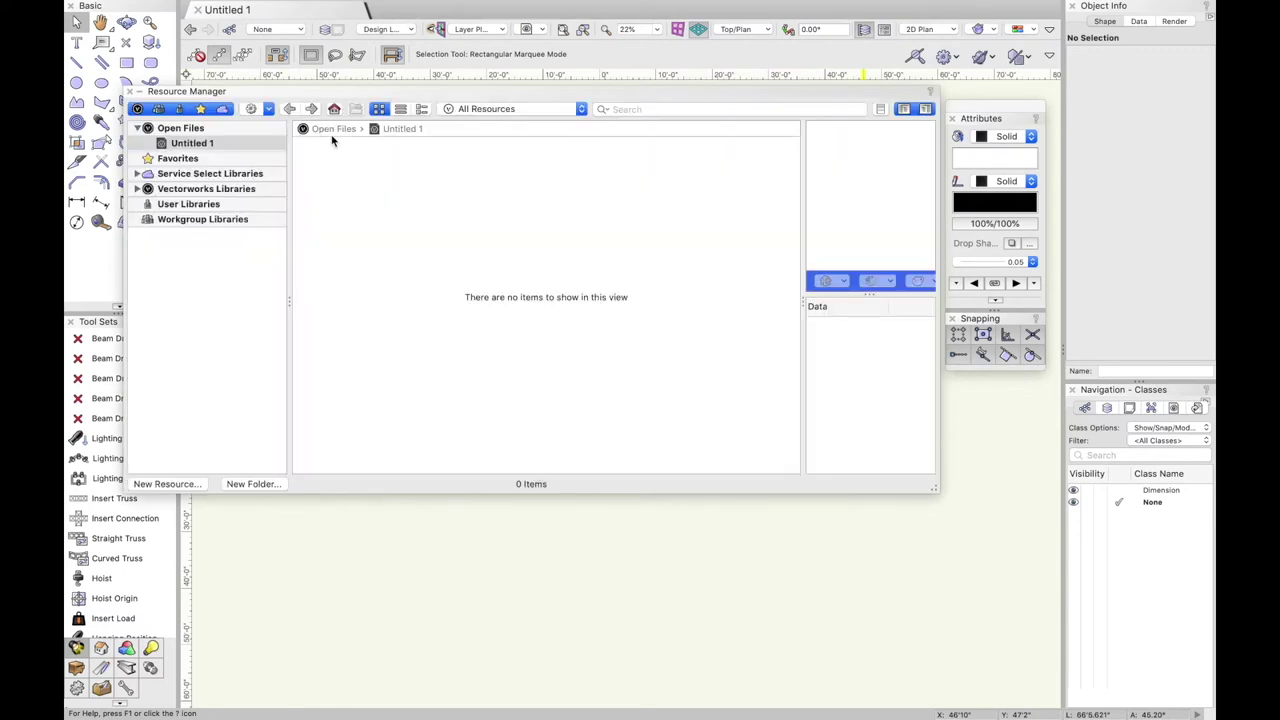
{"action": "left_click", "coordinate": [312, 94]}
{"action": "left_click_drag", "start_coordinate": [312, 94], "coordinate": [344, 84]}
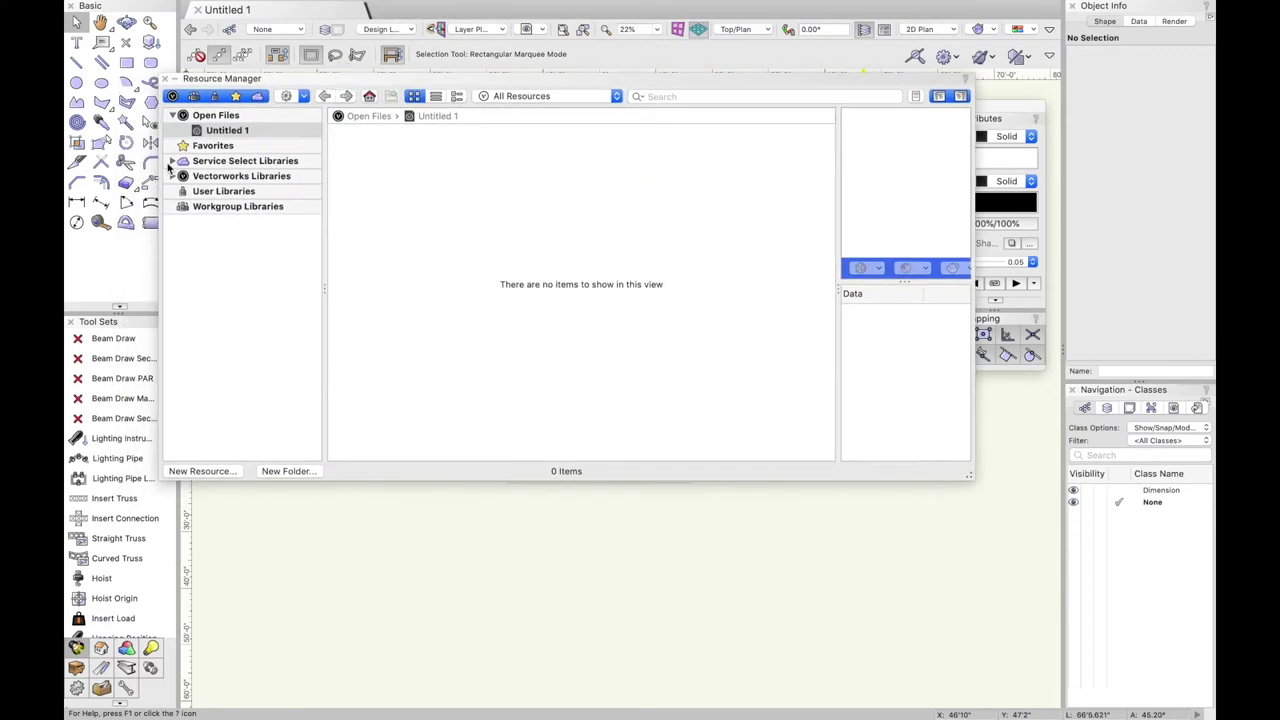
Expand Vectorworks Libraries in the Resource Manager to examine its object folders, and close the palette.
{"action": "left_click", "coordinate": [172, 176]}
{"action": "scroll", "coordinate": [214, 208], "scroll_direction": "down", "scroll_amount": 3}
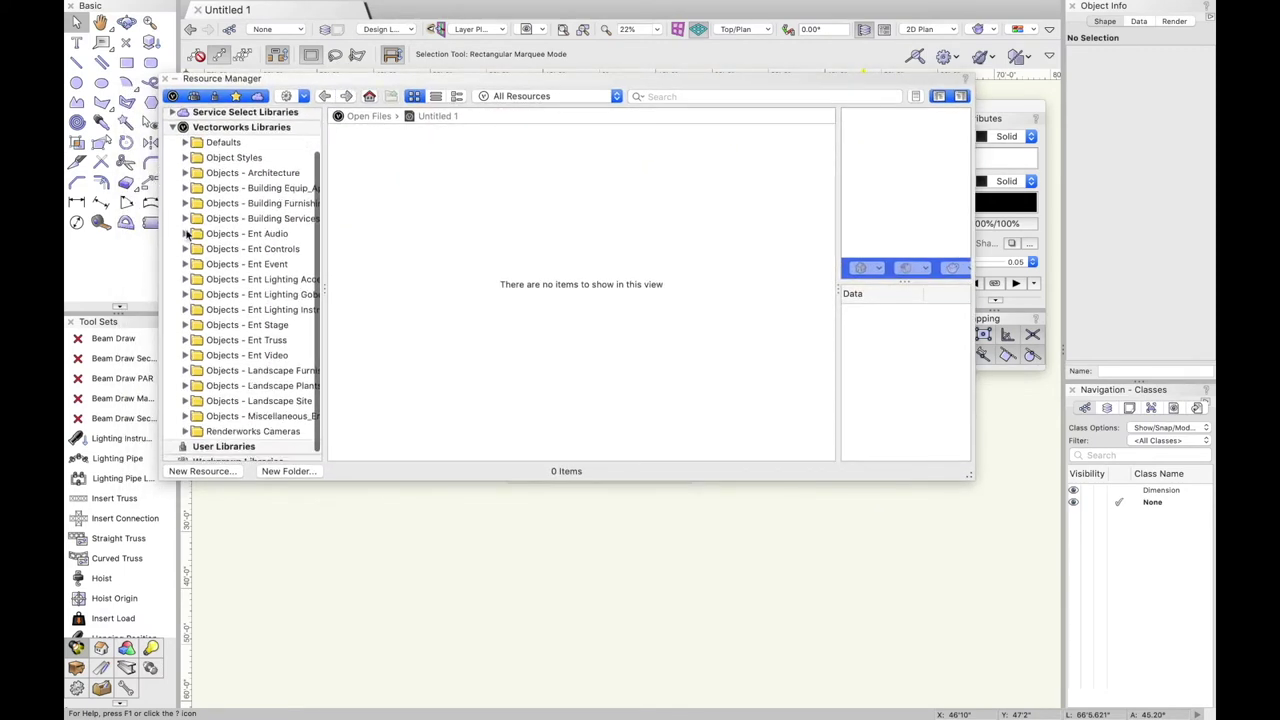
{"action": "left_click_drag", "start_coordinate": [293, 86], "coordinate": [290, 114]}
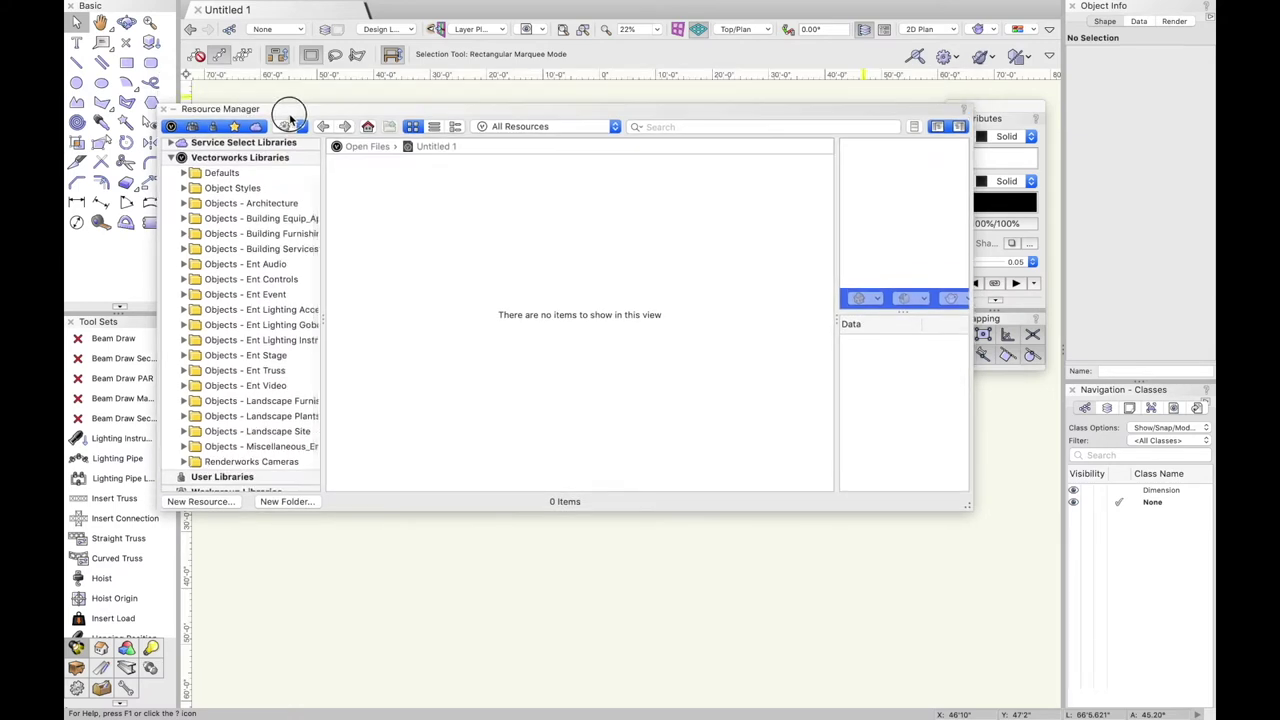
{"action": "left_click", "coordinate": [166, 108]}
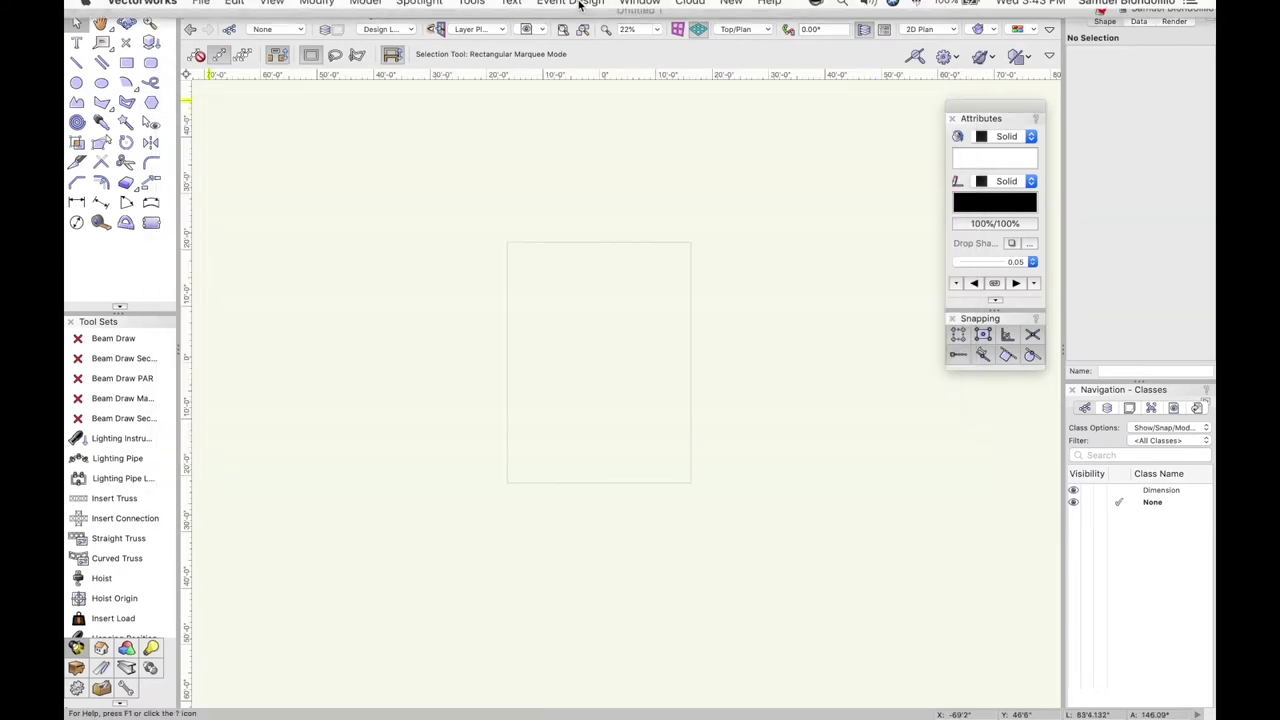
{"action": "left_click", "coordinate": [640, 9]}
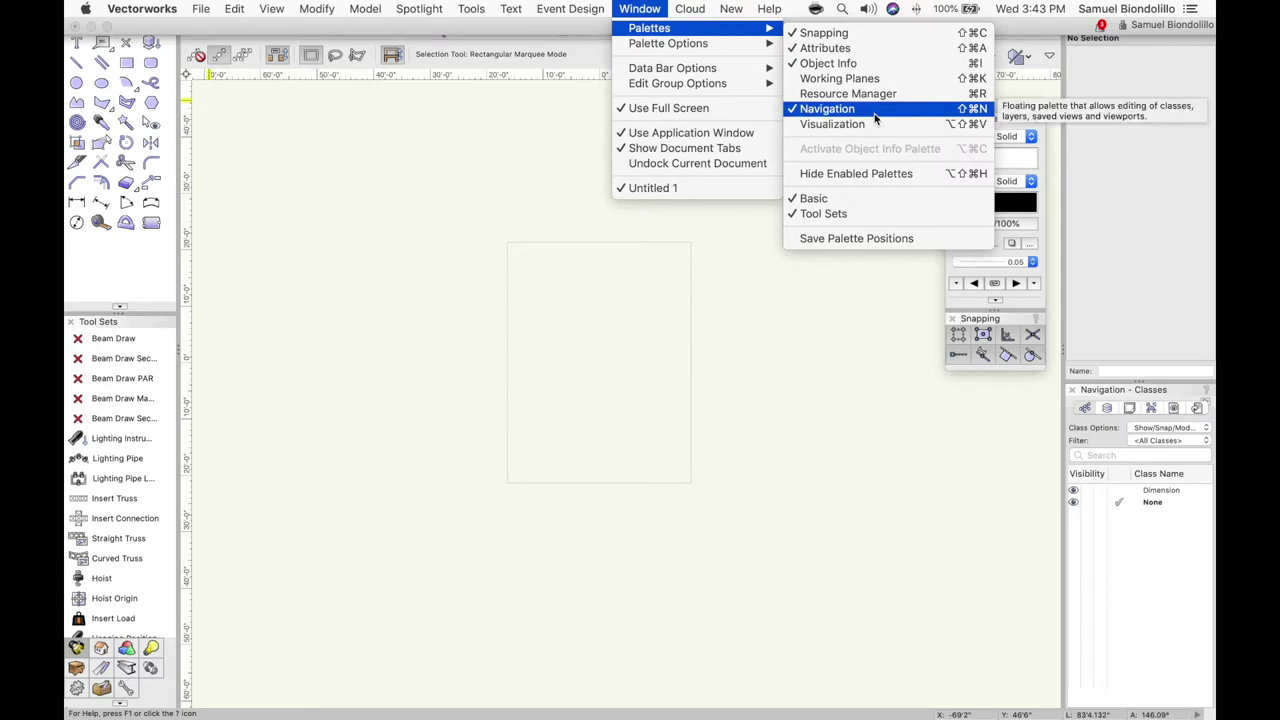
{"action": "left_click", "coordinate": [640, 9]}
{"action": "left_click", "coordinate": [640, 9]}
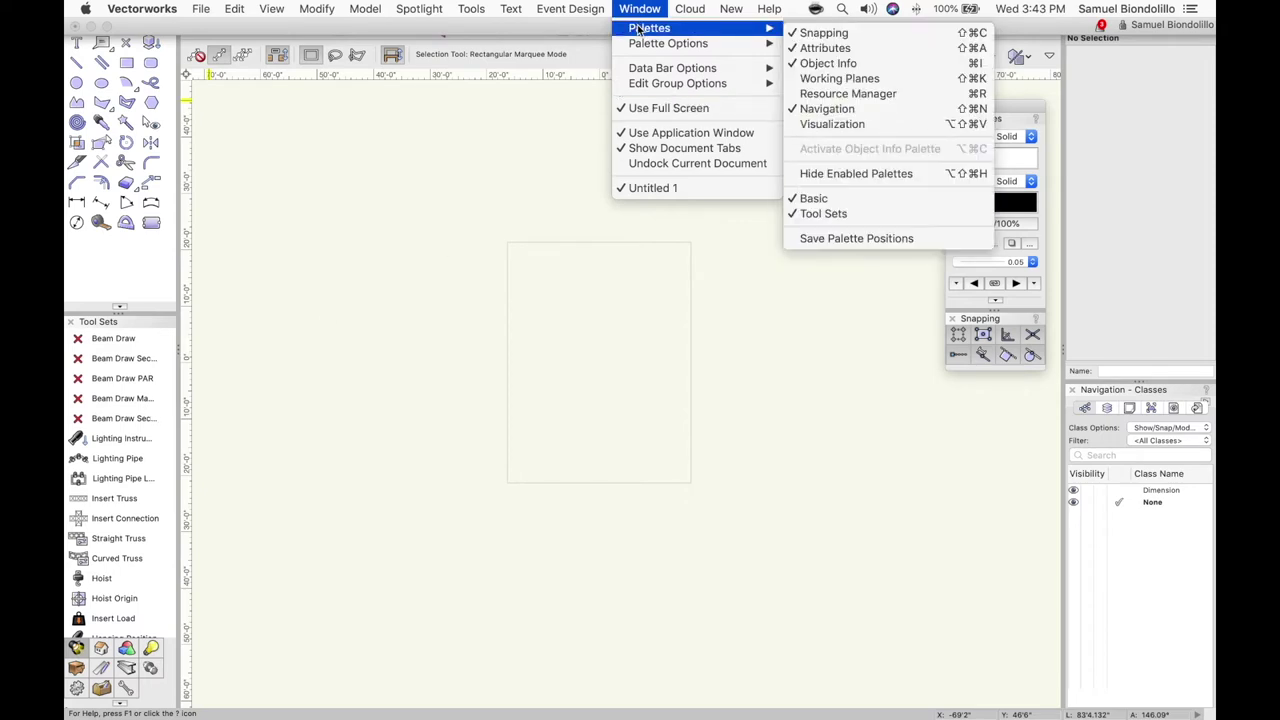
{"action": "left_click", "coordinate": [443, 177]}
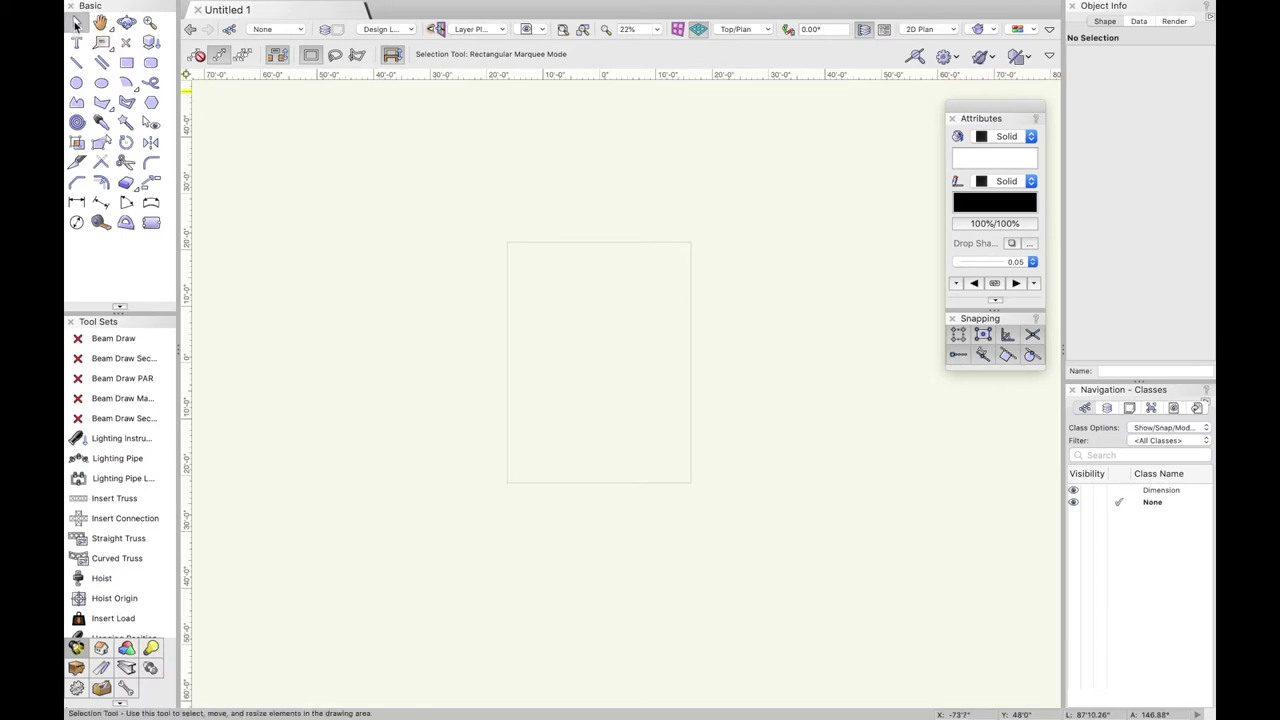
{"action": "left_click", "coordinate": [626, 288]}
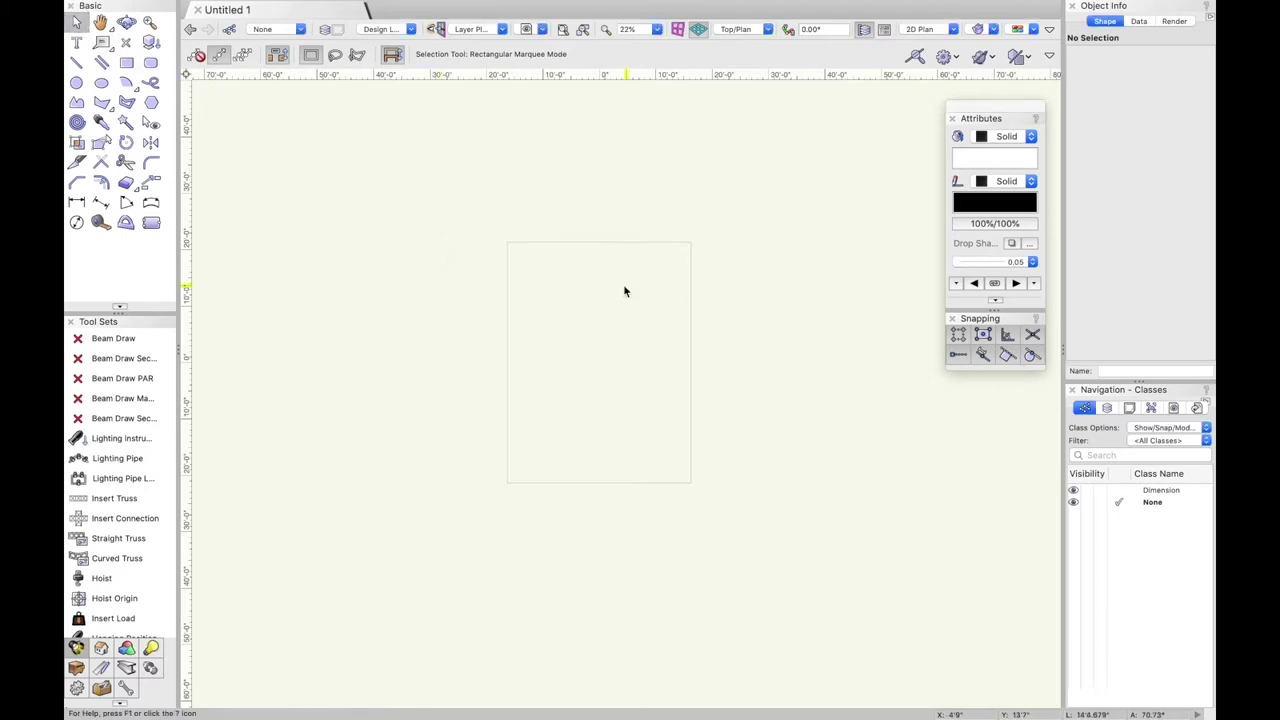
{"action": "left_click", "coordinate": [477, 262]}
{"action": "left_click", "coordinate": [571, 211]}
{"action": "left_click", "coordinate": [440, 272]}
{"action": "left_click", "coordinate": [783, 355]}
{"action": "left_click", "coordinate": [453, 315]}
Move the view around the empty page with the Pan tool.
{"action": "left_click", "coordinate": [100, 21]}
{"action": "mouse_move", "coordinate": [575, 344]}
{"action": "left_mouse_down"}
{"action": "mouse_move", "coordinate": [411, 334]}
{"action": "mouse_move", "coordinate": [762, 414]}
{"action": "mouse_move", "coordinate": [529, 480]}
{"action": "left_mouse_up"}
{"action": "mouse_move", "coordinate": [497, 437]}
{"action": "left_mouse_down"}
{"action": "mouse_move", "coordinate": [706, 300]}
{"action": "mouse_move", "coordinate": [637, 387]}
{"action": "mouse_move", "coordinate": [637, 408]}
{"action": "left_mouse_up"}
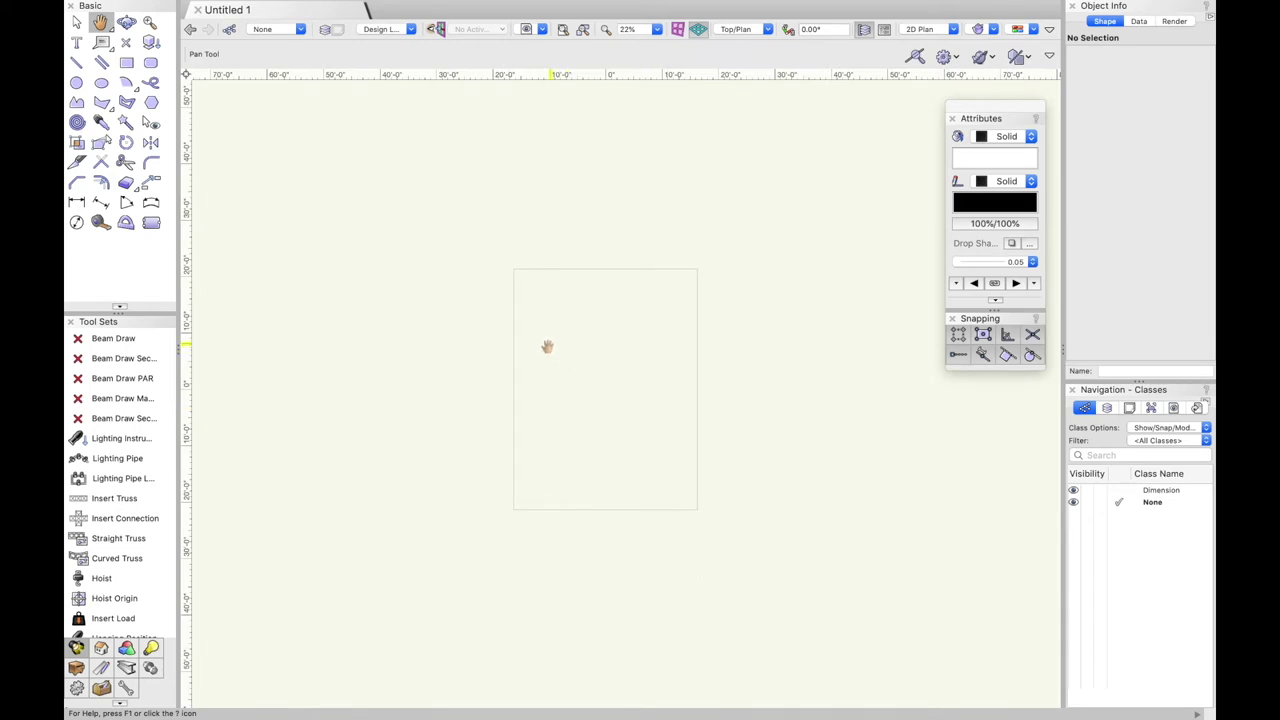
{"action": "scroll", "coordinate": [549, 339], "scroll_direction": "right", "scroll_amount": 3}
{"action": "scroll", "coordinate": [549, 339], "scroll_direction": "left", "scroll_amount": 3}
{"action": "scroll", "coordinate": [549, 339], "scroll_direction": "down", "scroll_amount": 3}
{"action": "scroll", "coordinate": [549, 339], "scroll_direction": "up", "scroll_amount": 2}
{"action": "scroll", "coordinate": [549, 339], "scroll_direction": "up", "scroll_amount": 2}
{"action": "scroll", "coordinate": [549, 339], "scroll_direction": "right", "scroll_amount": 3}
{"action": "scroll", "coordinate": [549, 339], "scroll_direction": "left", "scroll_amount": 2}
{"action": "scroll", "coordinate": [549, 339], "scroll_direction": "down", "scroll_amount": 3}
{"action": "scroll", "coordinate": [549, 339], "scroll_direction": "up", "scroll_amount": 3}
{"action": "scroll", "coordinate": [549, 339], "scroll_direction": "right", "scroll_amount": 3}
{"action": "scroll", "coordinate": [549, 339], "scroll_direction": "left", "scroll_amount": 2}
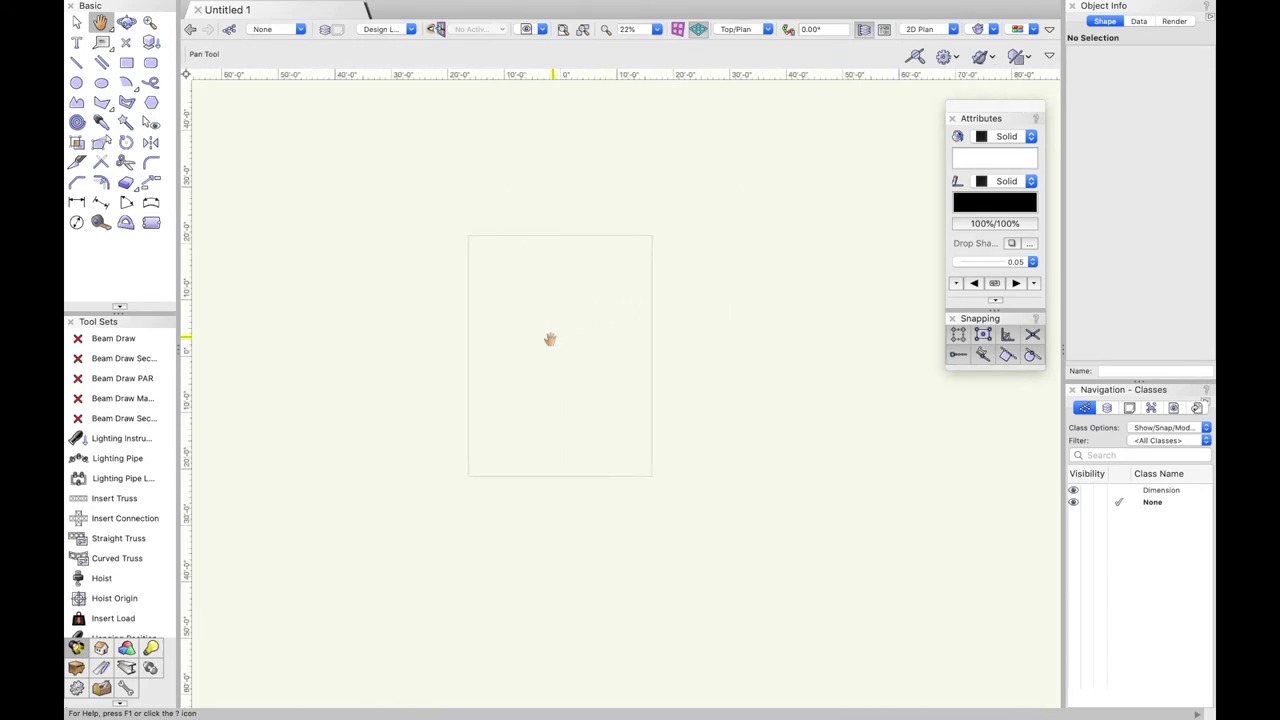
Zoom the drawing view out and in around the page, panning between zoom levels.
{"action": "scroll", "coordinate": [549, 339], "scroll_direction": "down", "scroll_amount": 3, "text": "ctrl"}
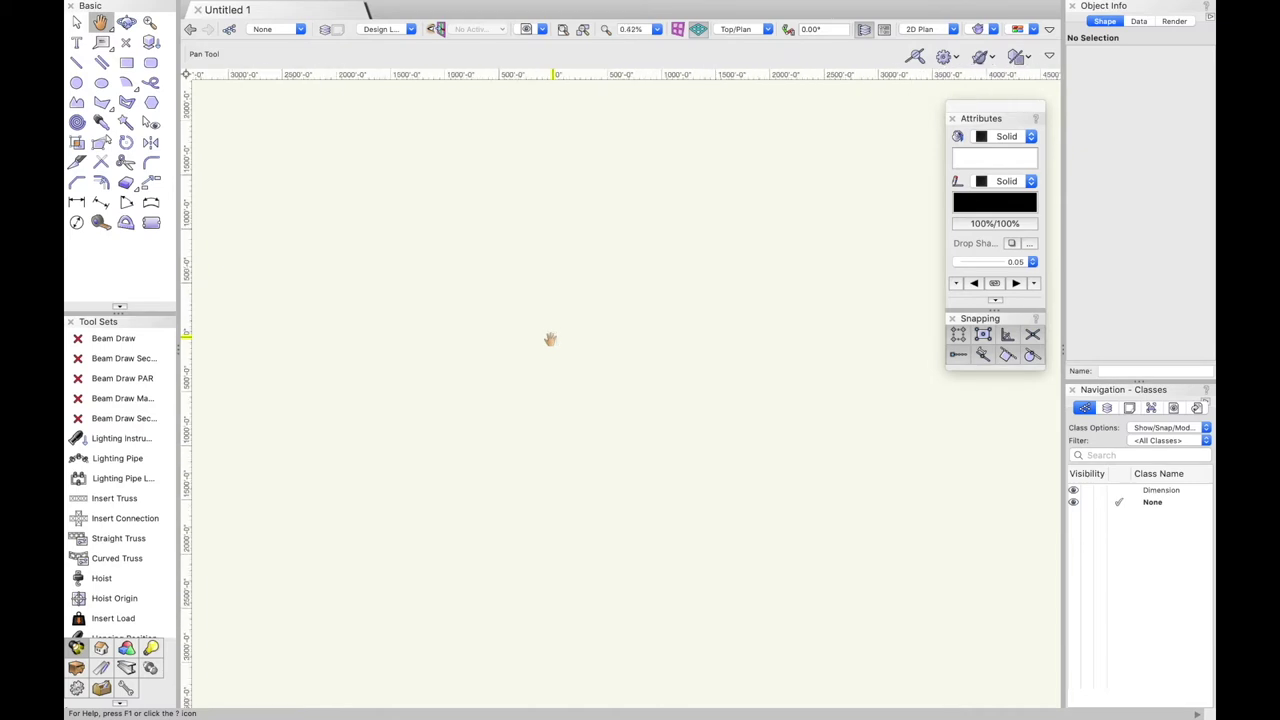
{"action": "scroll", "coordinate": [549, 339], "scroll_direction": "up", "scroll_amount": 3, "text": "ctrl"}
{"action": "scroll", "coordinate": [549, 339], "scroll_direction": "down", "scroll_amount": 2, "text": "ctrl"}
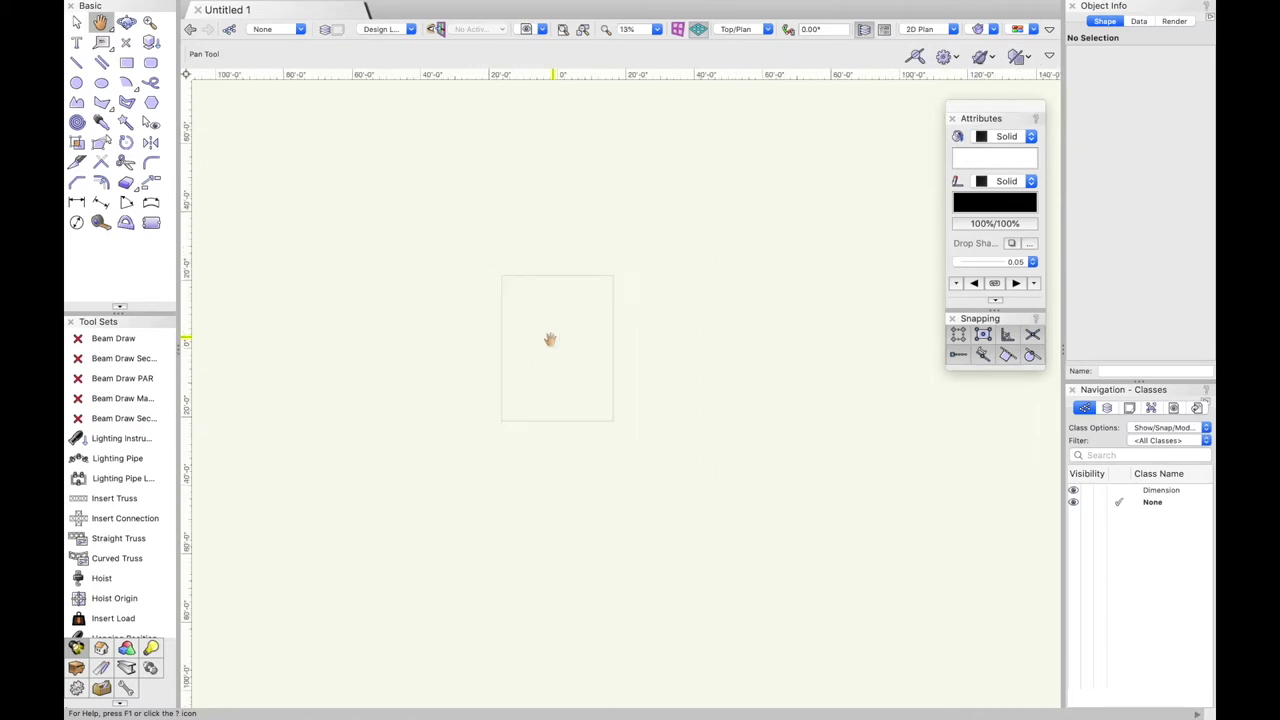
{"action": "scroll", "coordinate": [549, 339], "scroll_direction": "right", "scroll_amount": 5}
{"action": "scroll", "coordinate": [549, 339], "scroll_direction": "left", "scroll_amount": 5}
{"action": "scroll", "coordinate": [549, 339], "scroll_direction": "up", "scroll_amount": 1}
{"action": "scroll", "coordinate": [549, 339], "scroll_direction": "up", "scroll_amount": 2}
{"action": "scroll", "coordinate": [549, 339], "scroll_direction": "down", "scroll_amount": 3}
{"action": "scroll", "coordinate": [549, 339], "scroll_direction": "left", "scroll_amount": 2}
{"action": "scroll", "coordinate": [549, 339], "scroll_direction": "right", "scroll_amount": 2}
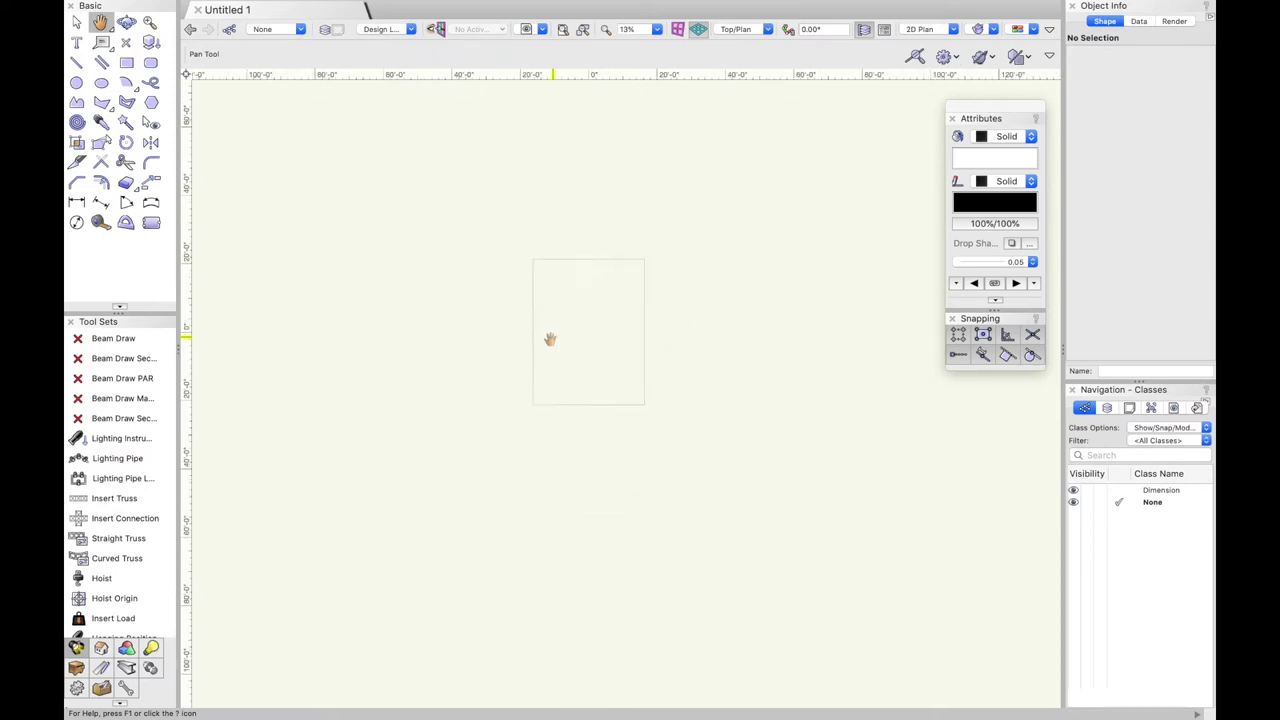
{"action": "scroll", "coordinate": [549, 339], "scroll_direction": "down", "scroll_amount": 1, "text": "ctrl"}
{"action": "scroll", "coordinate": [549, 339], "scroll_direction": "up", "scroll_amount": 2, "text": "ctrl"}
Orbit the drawing in 3D with the Flyover tool and return the view to 2D Plan.
{"action": "left_click", "coordinate": [126, 22]}
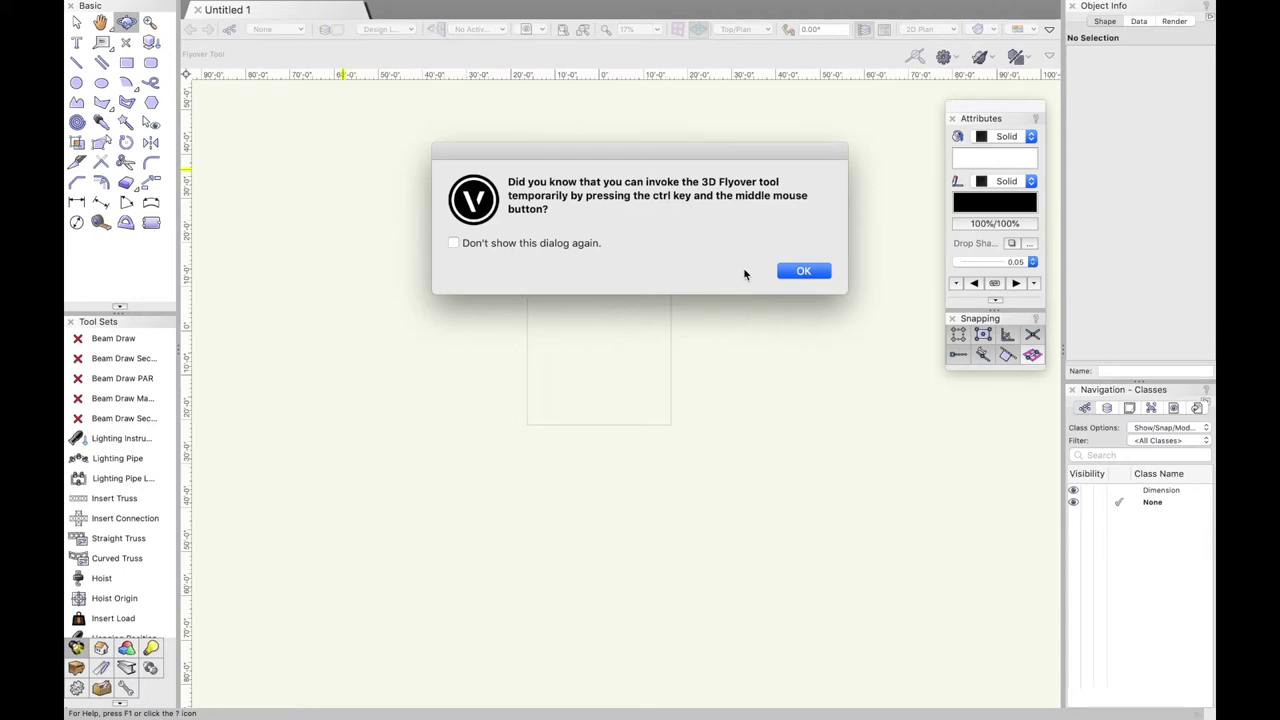
{"action": "left_click", "coordinate": [800, 274]}
{"action": "left_click", "coordinate": [800, 272]}
{"action": "mouse_move", "coordinate": [743, 331]}
{"action": "left_mouse_down"}
{"action": "mouse_move", "coordinate": [674, 323]}
{"action": "mouse_move", "coordinate": [597, 271]}
{"action": "mouse_move", "coordinate": [568, 211]}
{"action": "mouse_move", "coordinate": [571, 346]}
{"action": "mouse_move", "coordinate": [506, 226]}
{"action": "mouse_move", "coordinate": [526, 297]}
{"action": "mouse_move", "coordinate": [644, 375]}
{"action": "mouse_move", "coordinate": [740, 355]}
{"action": "left_mouse_up"}
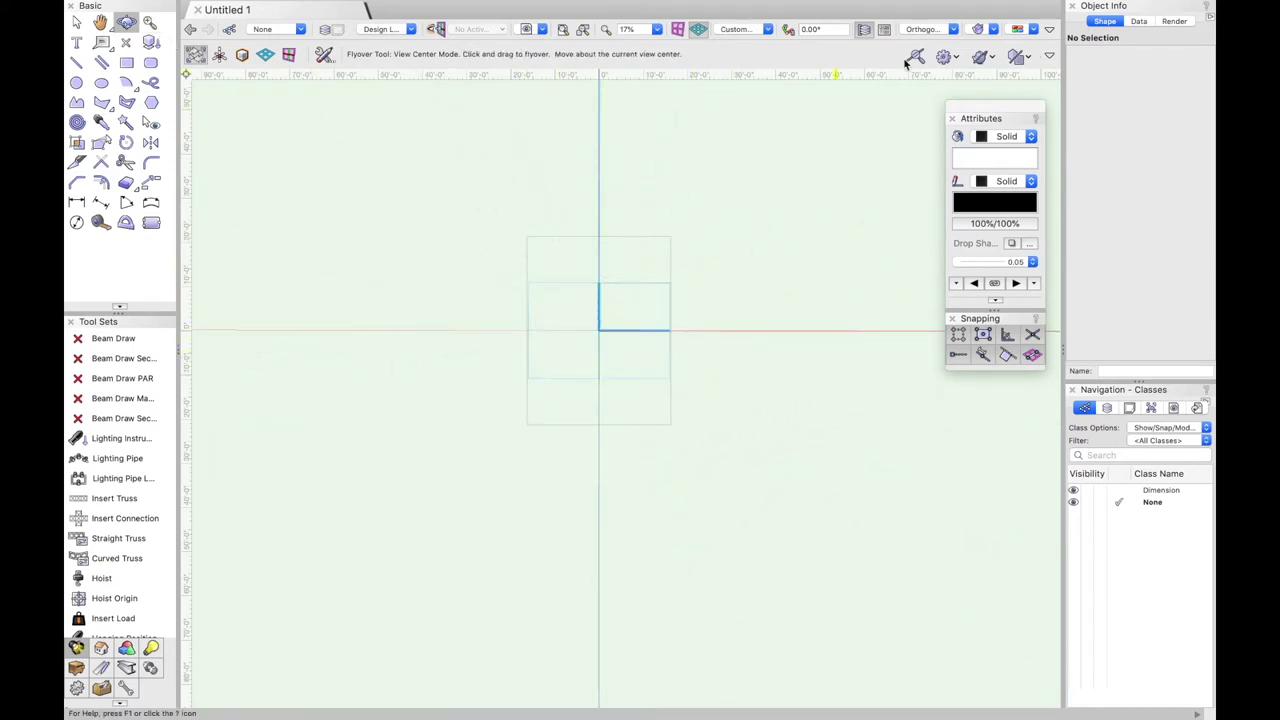
{"action": "left_click", "coordinate": [922, 29]}
{"action": "left_click", "coordinate": [925, 43]}
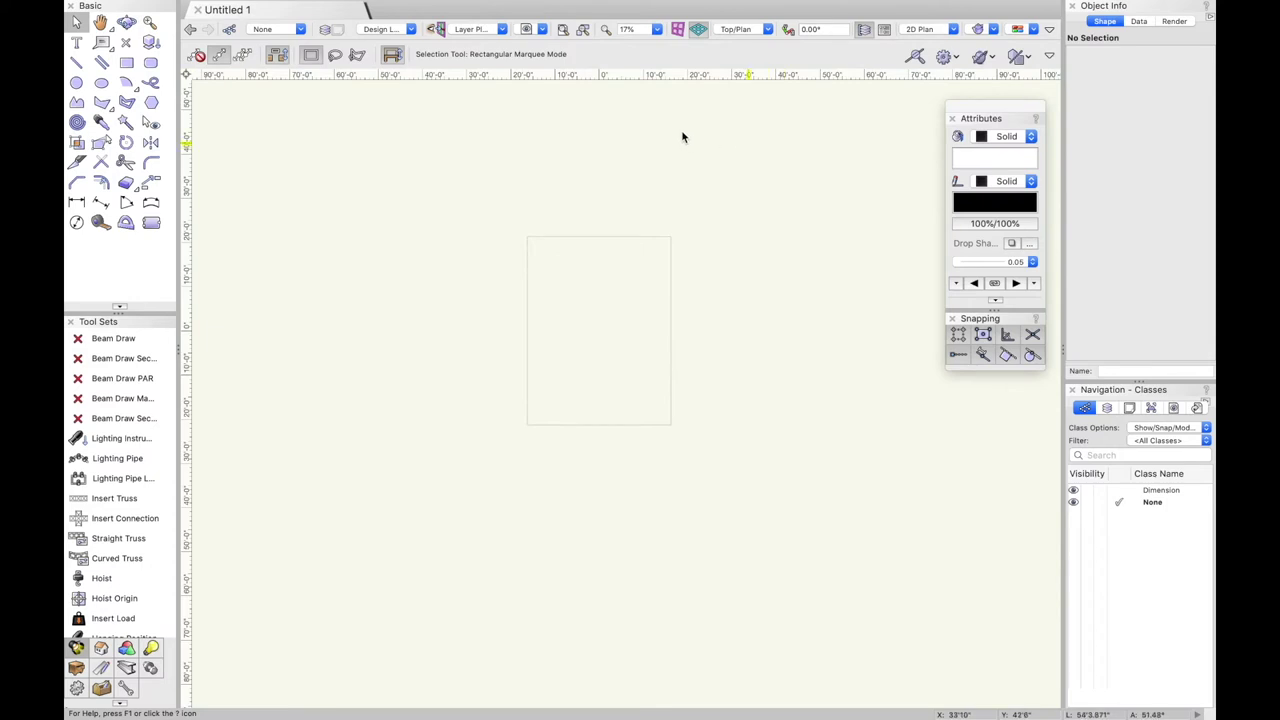
Zoom in on an area inside the page with the Zoom tool's marquee mode.
{"action": "left_click", "coordinate": [150, 22]}
{"action": "left_click_drag", "start_coordinate": [574, 298], "coordinate": [670, 401]}
{"action": "scroll", "coordinate": [506, 248], "scroll_direction": "down", "scroll_amount": 1}
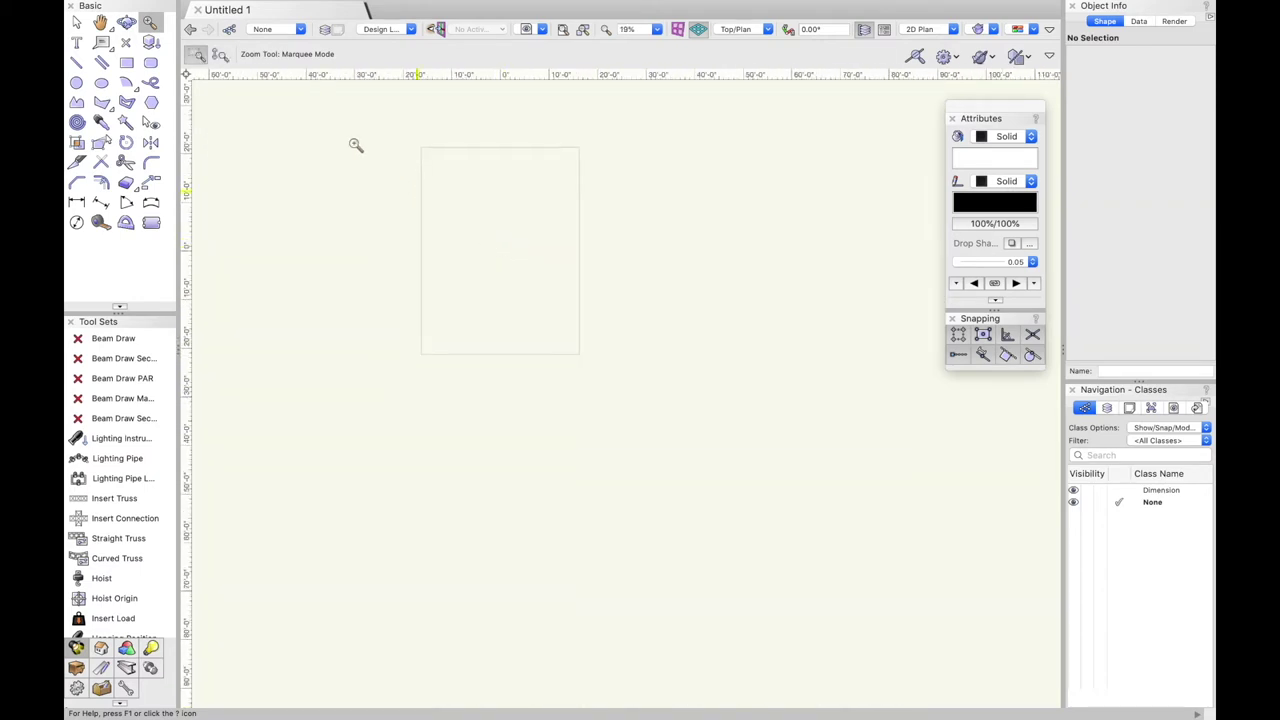
Place a text object at about X -7'7", Y 5'10" on the page, reading "I am a label".
{"action": "key", "text": "1"}
{"action": "left_click", "coordinate": [463, 224]}
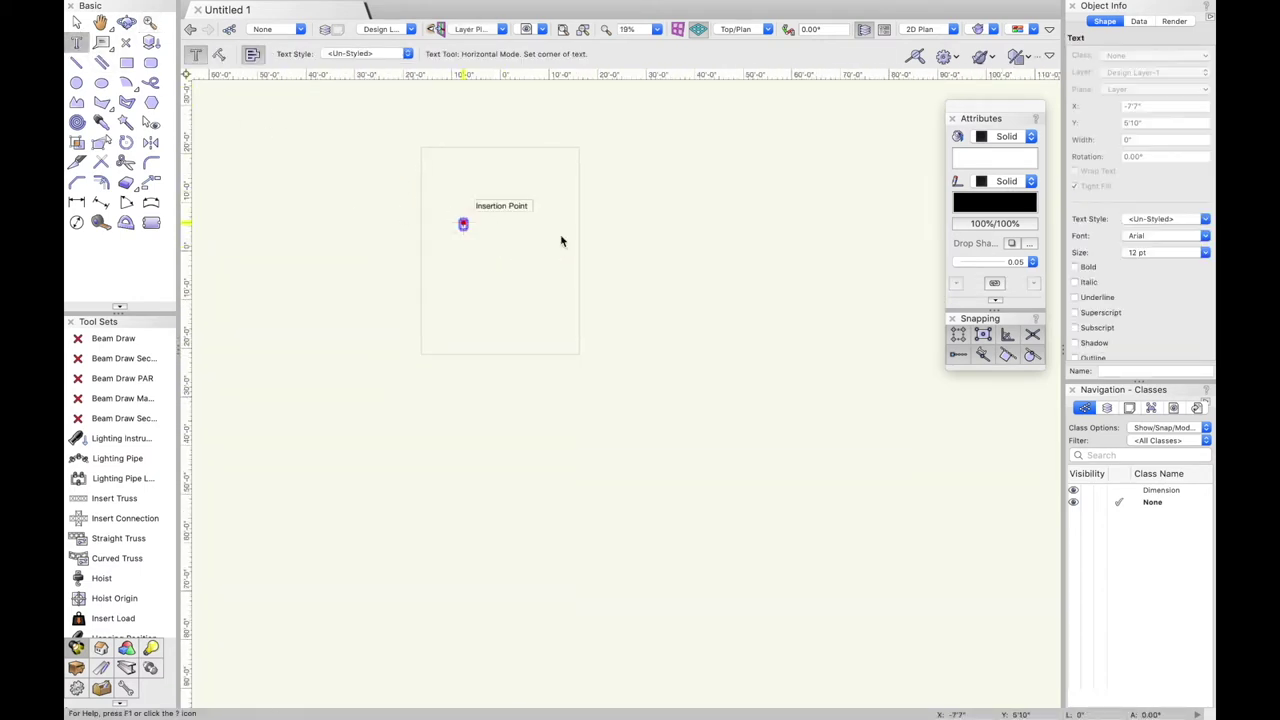
{"action": "scroll", "coordinate": [472, 234], "scroll_direction": "up", "scroll_amount": 2}
{"action": "scroll", "coordinate": [471, 232], "scroll_direction": "up", "scroll_amount": 3}
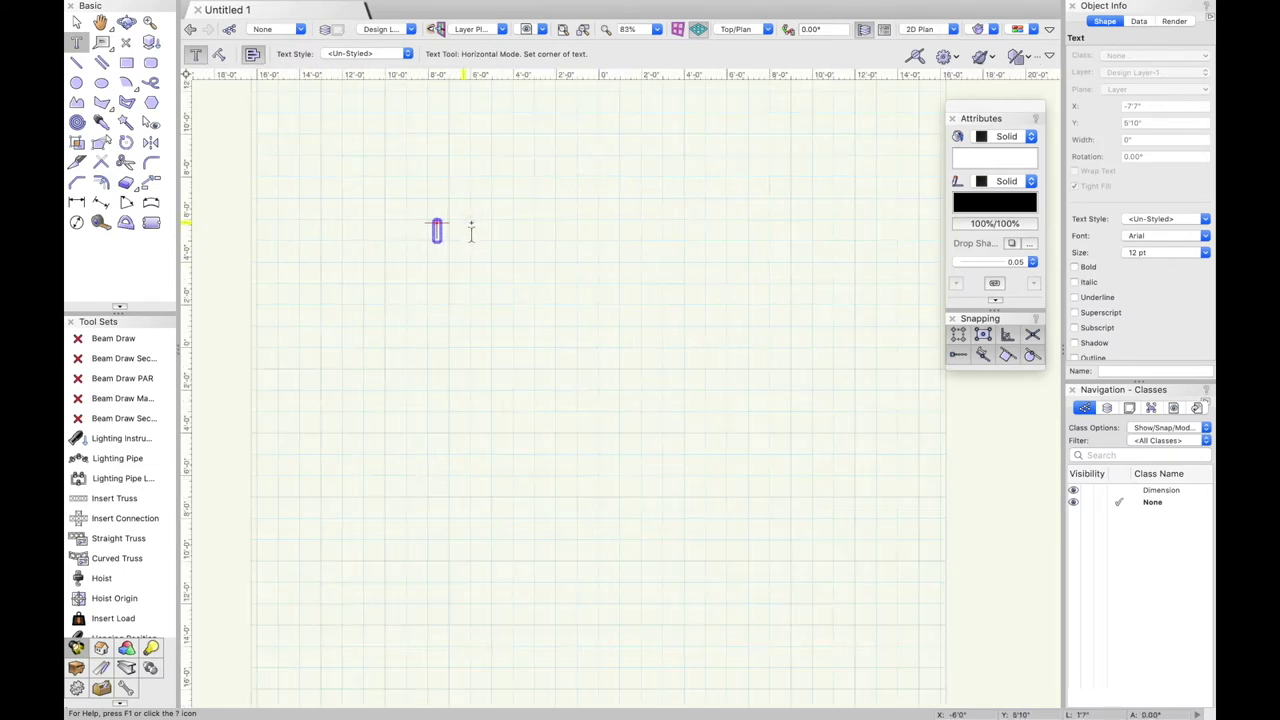
{"action": "type", "text": "I am a label"}
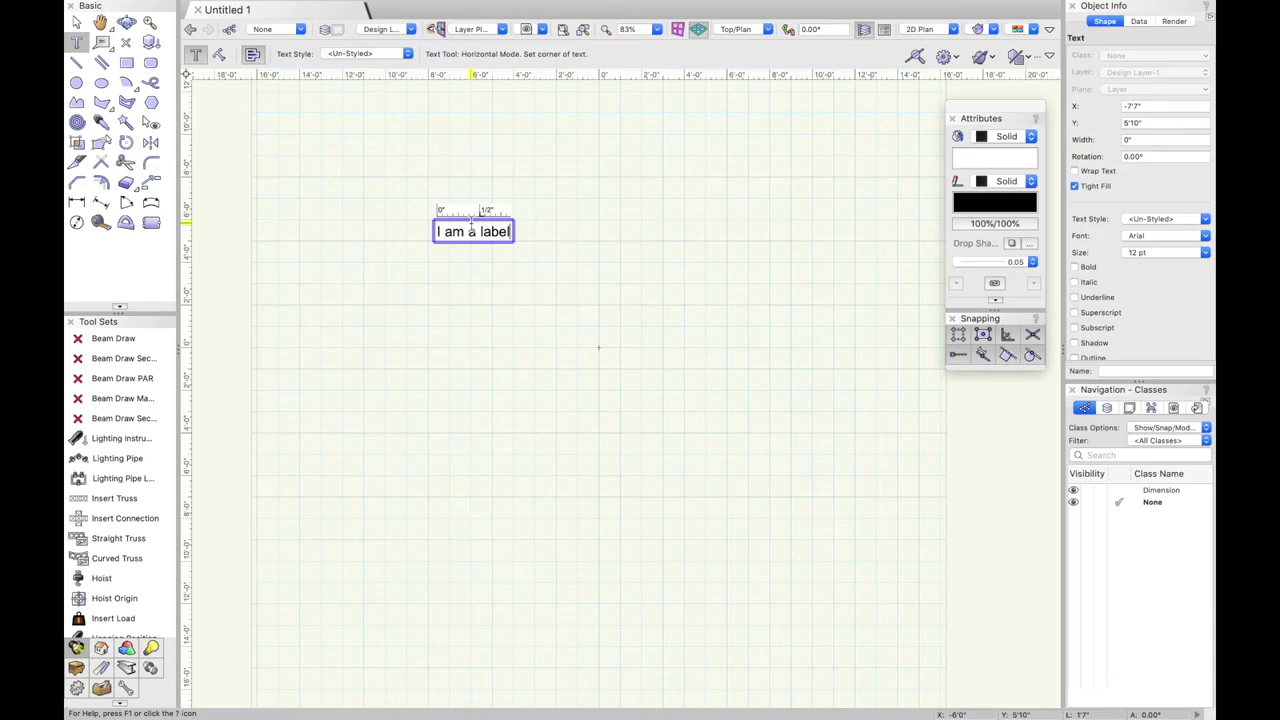
Change the text object's wording to "I am a NOTE".
{"action": "key", "text": "BackSpace"}
{"action": "key", "text": "BackSpace"}
{"action": "key", "text": "BackSpace"}
{"action": "key", "text": "BackSpace"}
{"action": "key", "text": "BackSpace"}
{"action": "key", "text": "BackSpace"}
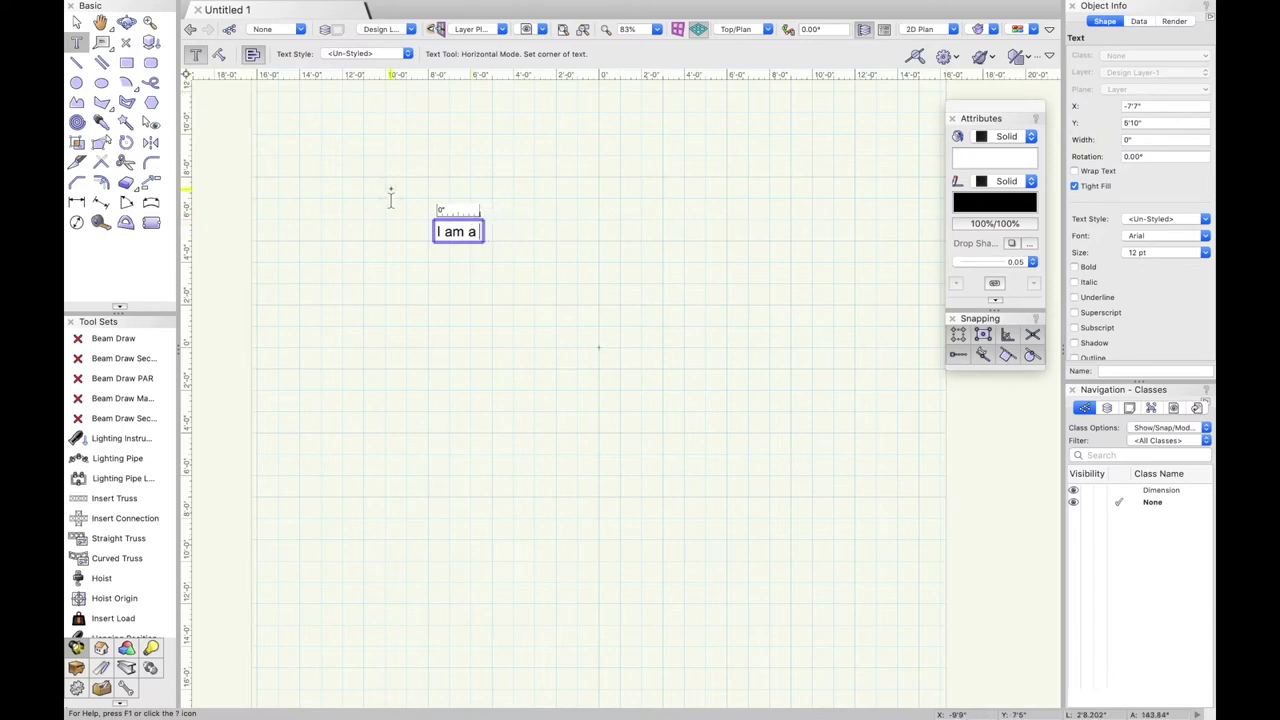
{"action": "type", "text": "a NOTE"}
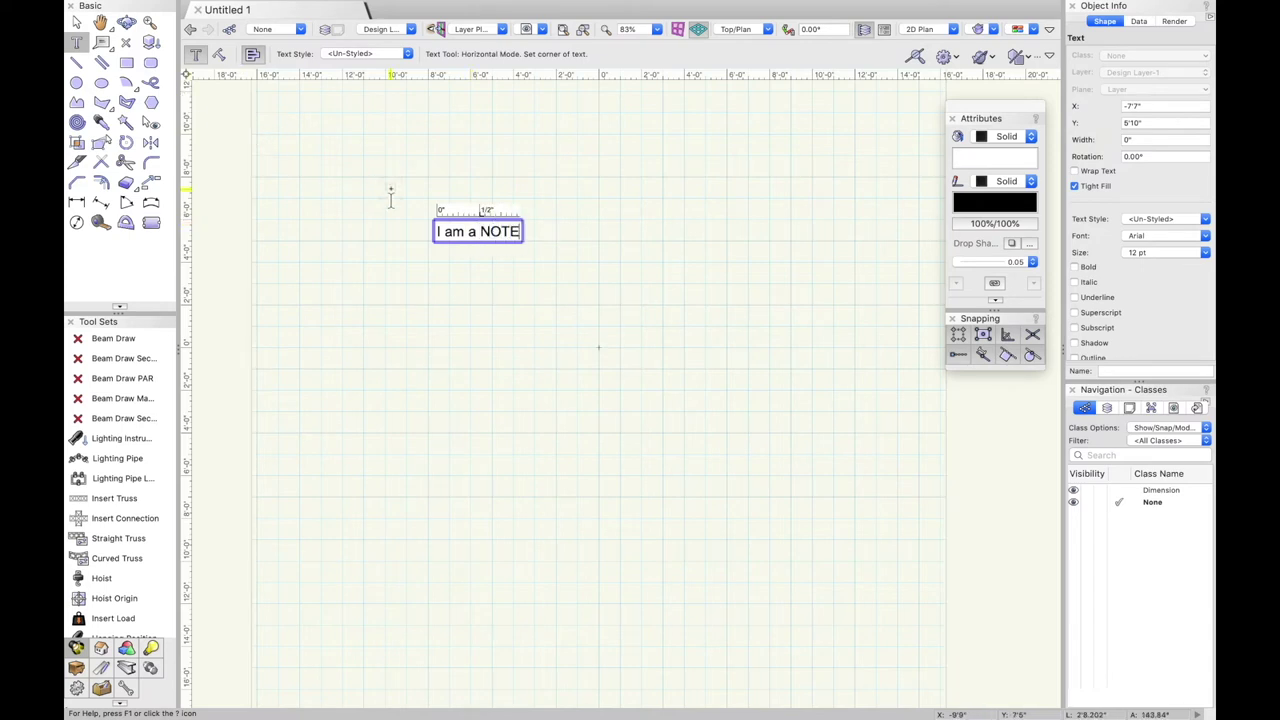
Erase the wording of the text object.
{"action": "key", "text": "BackSpace"}
{"action": "key", "text": "BackSpace"}
{"action": "key", "text": "BackSpace"}
{"action": "key", "text": "BackSpace"}
{"action": "key", "text": "BackSpace"}
{"action": "key", "text": "BackSpace"}
{"action": "key", "text": "BackSpace"}
{"action": "key", "text": "BackSpace"}
{"action": "key", "text": "BackSpace"}
{"action": "key", "text": "BackSpace"}
{"action": "key", "text": "BackSpace"}
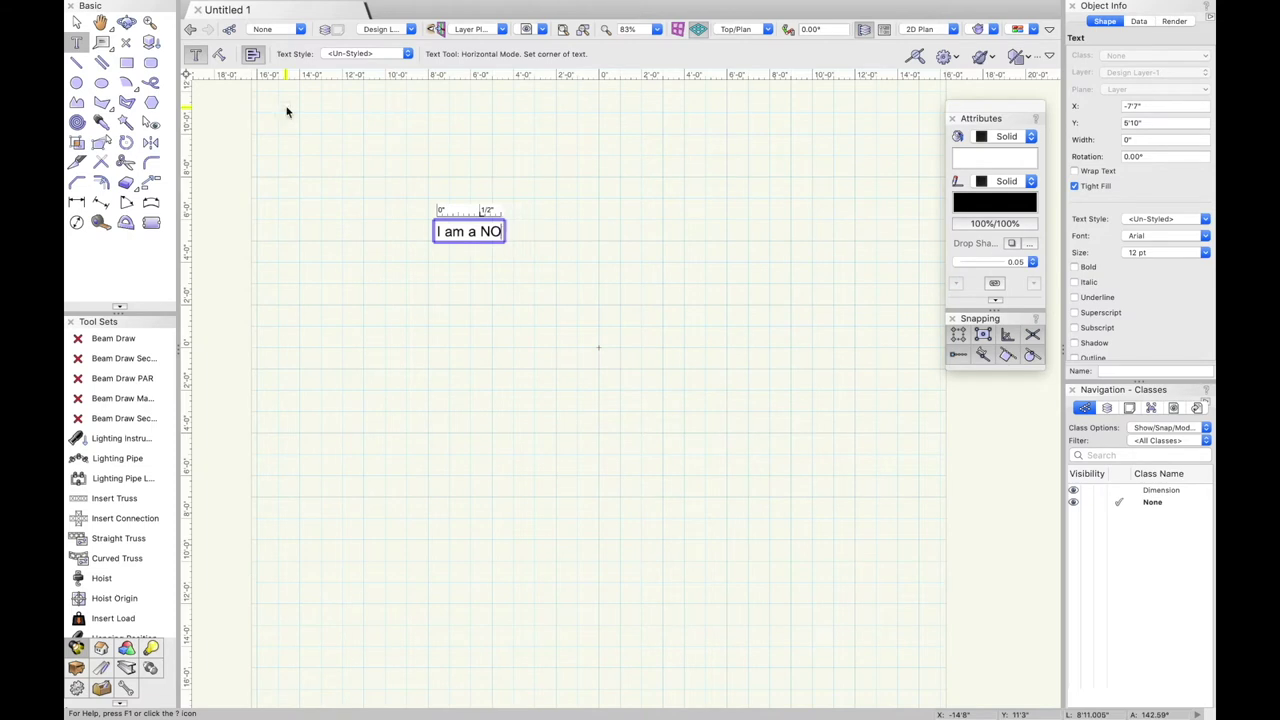
Place a callout with its leader in the upper part of the page, reading "CALLOUT THIS THING!".
{"action": "left_click", "coordinate": [101, 42]}
{"action": "scroll", "coordinate": [335, 170], "scroll_direction": "down", "scroll_amount": 4}
{"action": "left_click", "coordinate": [409, 175]}
{"action": "left_click", "coordinate": [370, 195]}
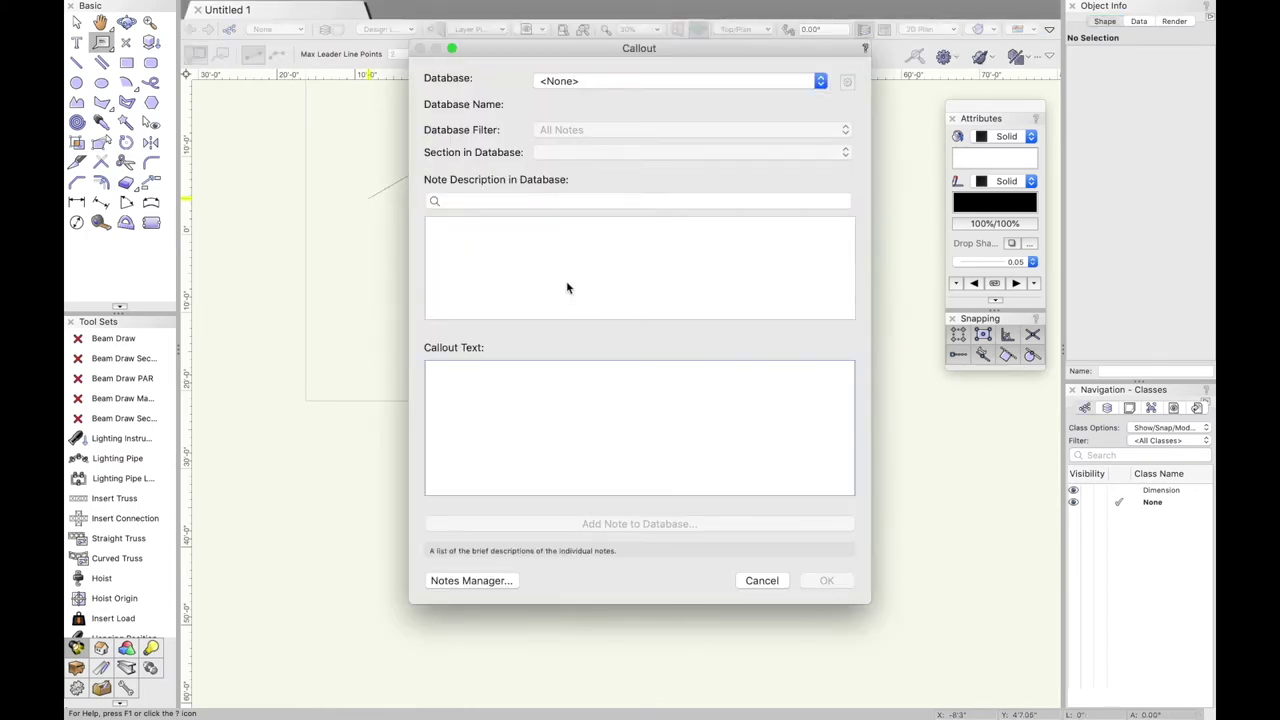
{"action": "type", "text": "C"}
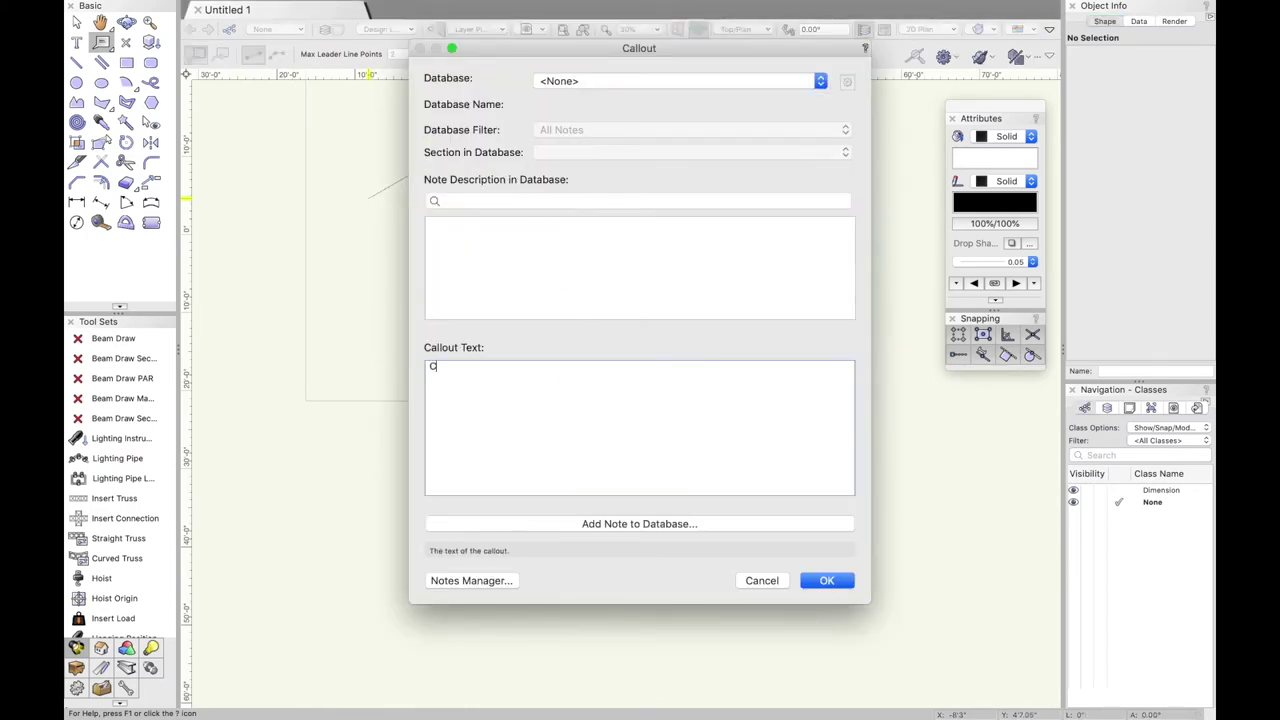
{"action": "type", "text": "ALLOUT THIS THING!"}
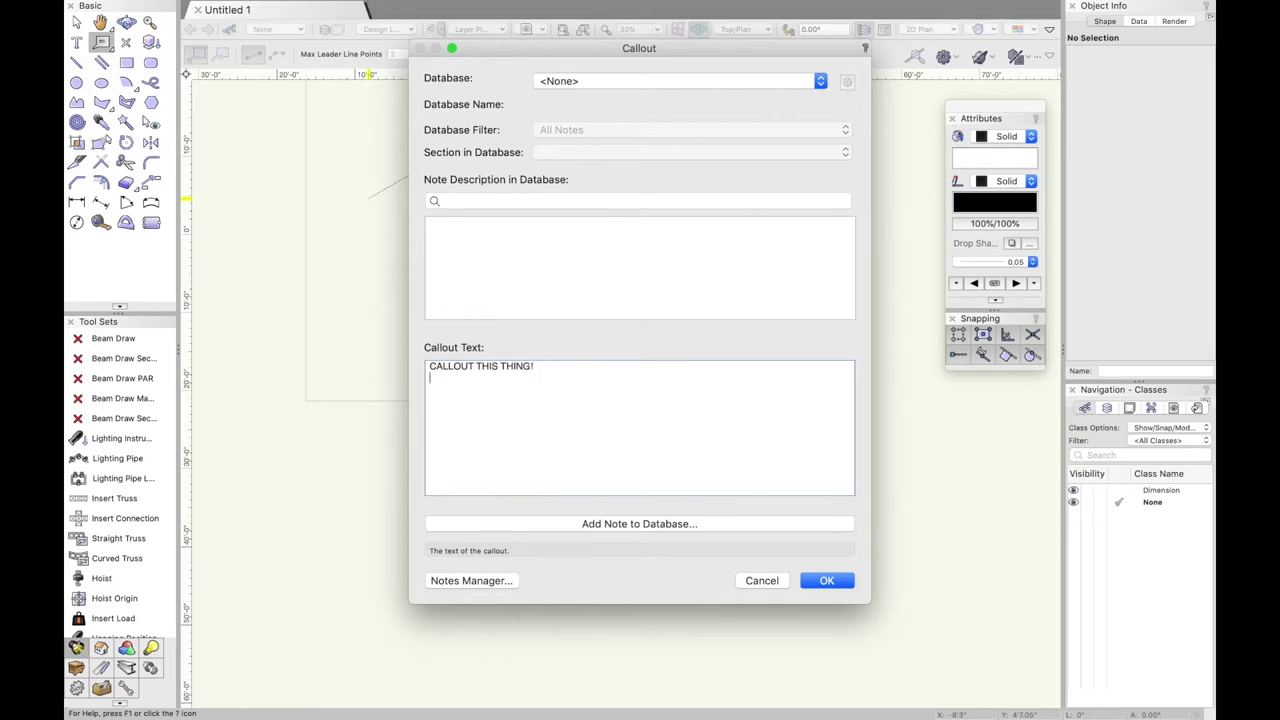
{"action": "left_click", "coordinate": [826, 580]}
Select the callout and delete it from the page.
{"action": "scroll", "coordinate": [412, 206], "scroll_direction": "up", "scroll_amount": 5}
{"action": "key", "text": "x"}
{"action": "left_click_drag", "start_coordinate": [250, 180], "coordinate": [323, 234]}
{"action": "scroll", "coordinate": [296, 222], "scroll_direction": "down", "scroll_amount": 3}
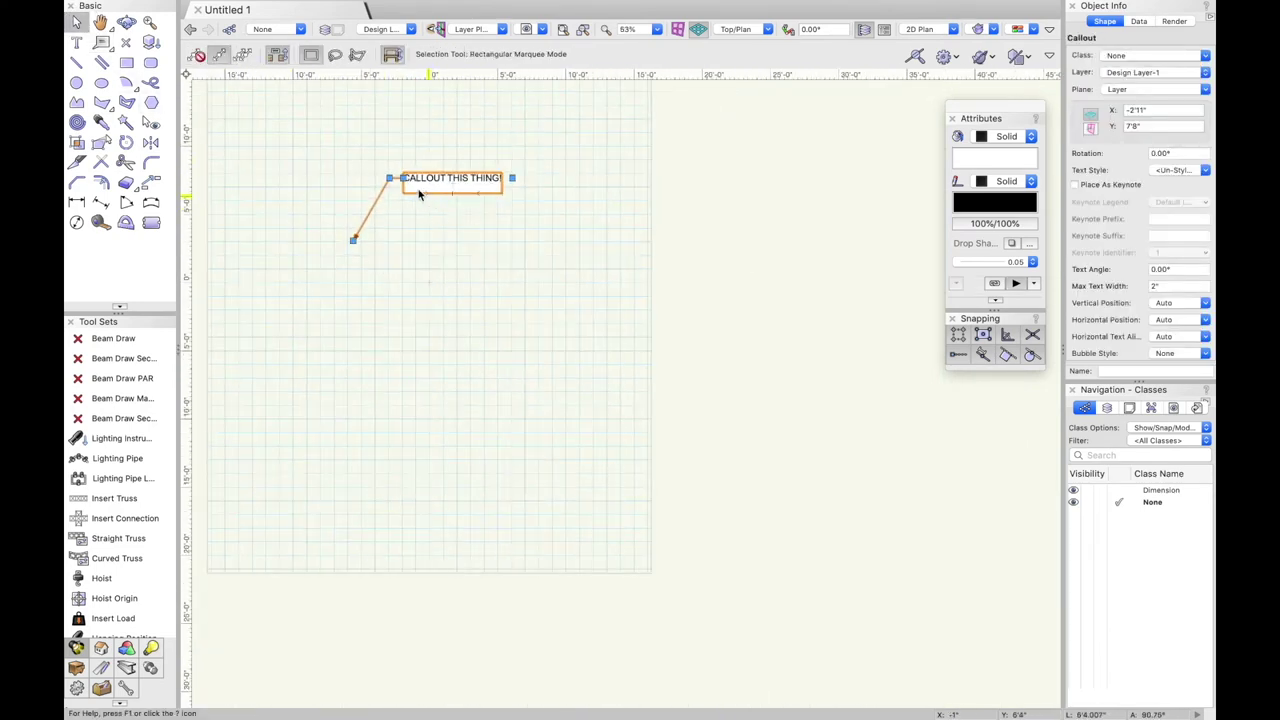
{"action": "key", "text": "Delete"}
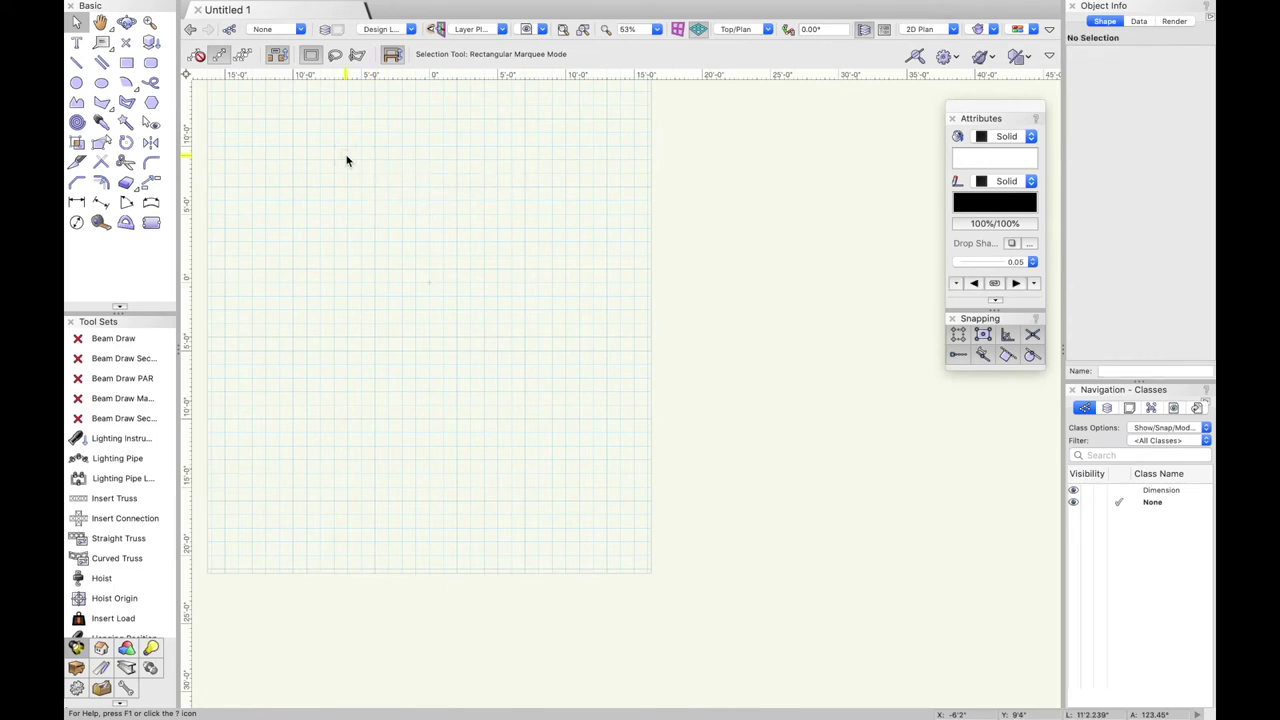
Place a 2D locus at about X -5'10", Y 6'8" on the page and delete it.
{"action": "left_click", "coordinate": [126, 42]}
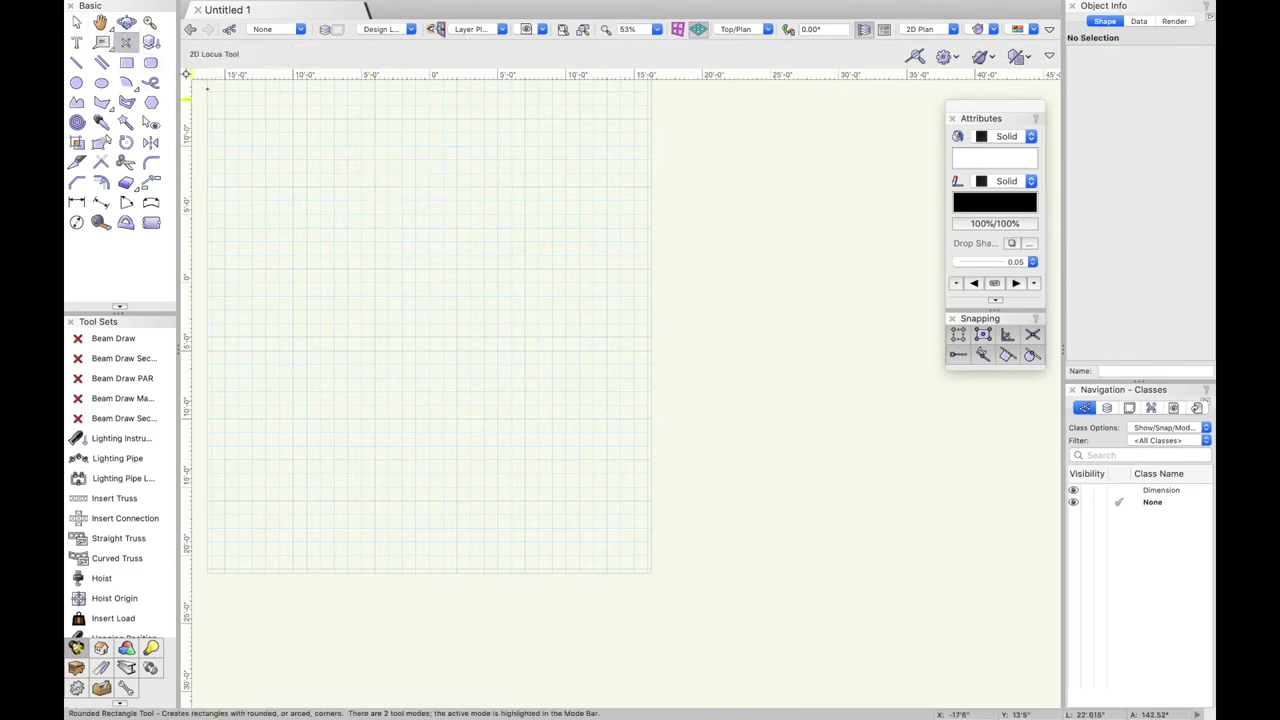
{"action": "scroll", "coordinate": [478, 234], "scroll_direction": "down", "scroll_amount": 2}
{"action": "scroll", "coordinate": [344, 210], "scroll_direction": "up", "scroll_amount": 1}
{"action": "left_click", "coordinate": [436, 210]}
{"action": "scroll", "coordinate": [430, 218], "scroll_direction": "up", "scroll_amount": 5}
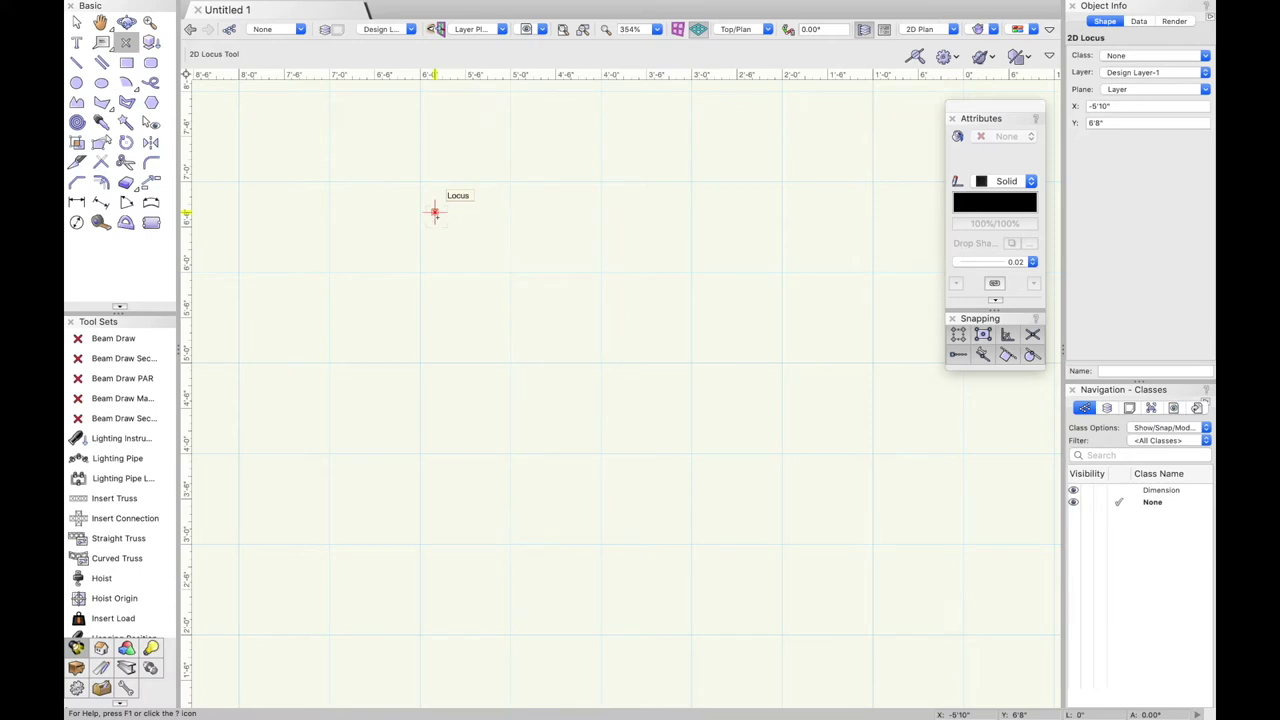
{"action": "key", "text": "Delete"}
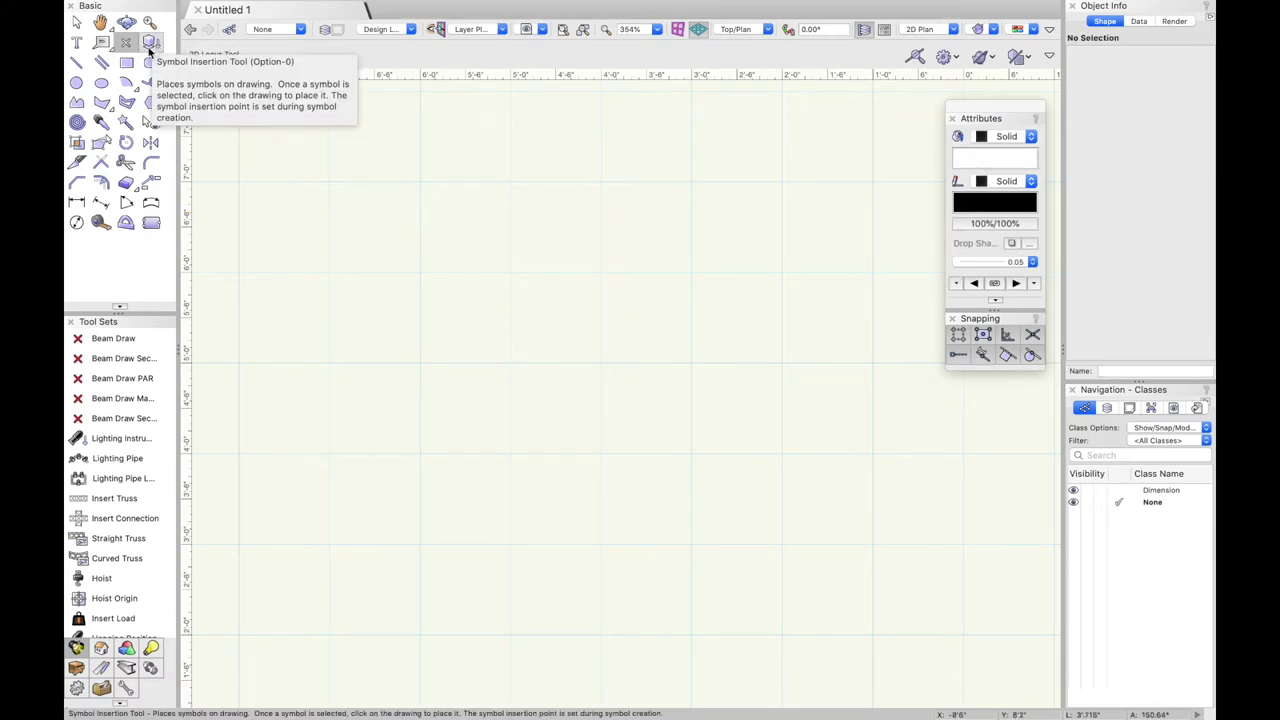
Start a line at about X -12'4", Y 11'0" with the Line tool and constrain its length to 21'.
{"action": "left_click", "coordinate": [76, 62]}
{"action": "scroll", "coordinate": [243, 197], "scroll_direction": "down", "scroll_amount": 10}
{"action": "scroll", "coordinate": [252, 171], "scroll_direction": "up", "scroll_amount": 4}
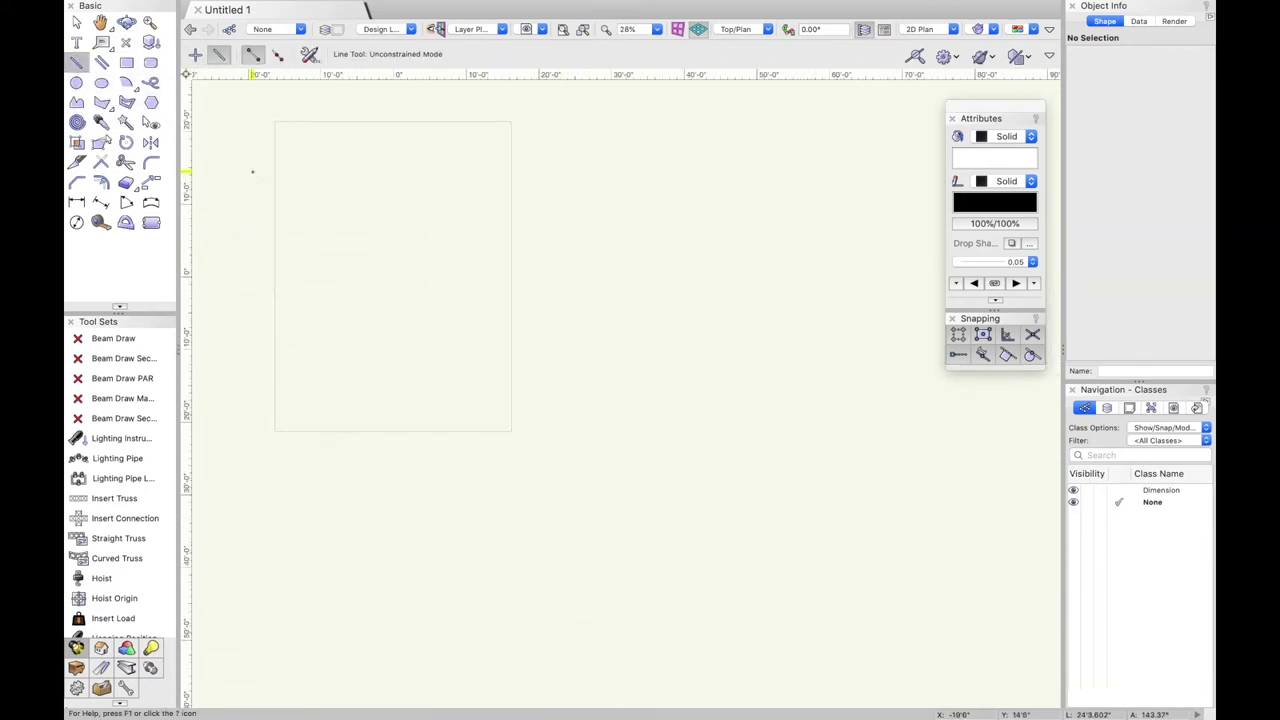
{"action": "left_click", "coordinate": [323, 207]}
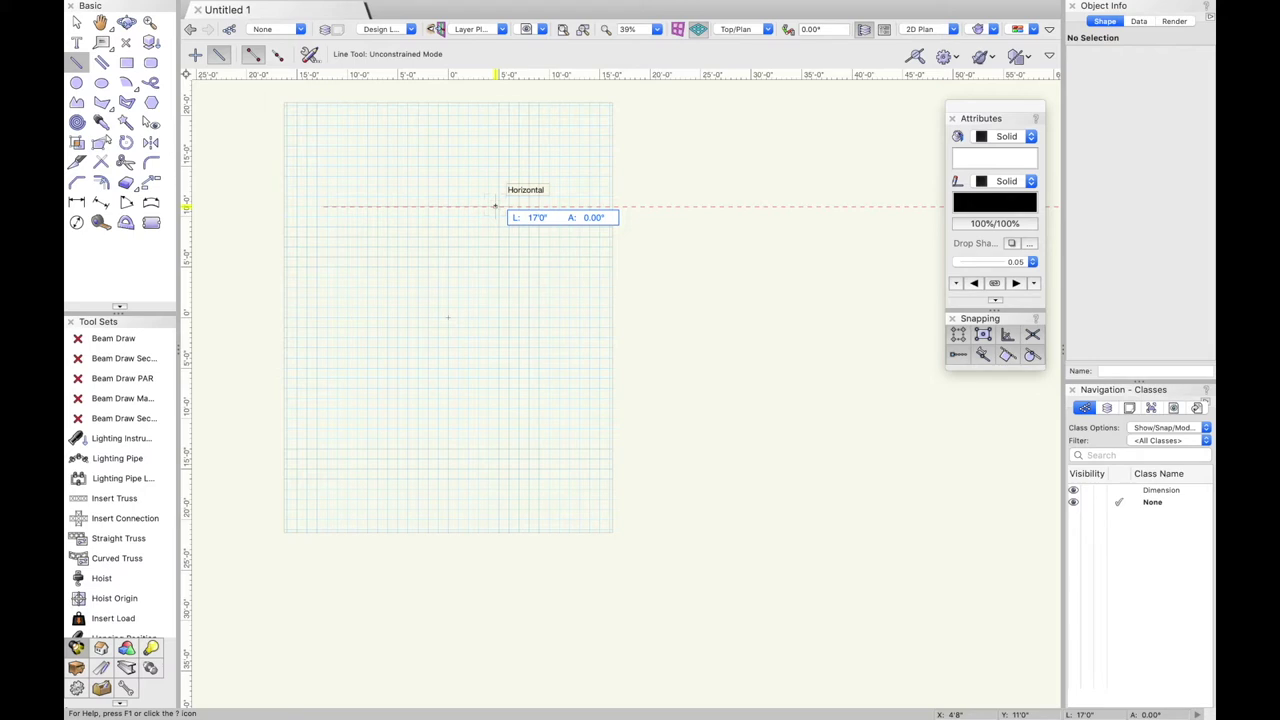
{"action": "key", "text": "Tab"}
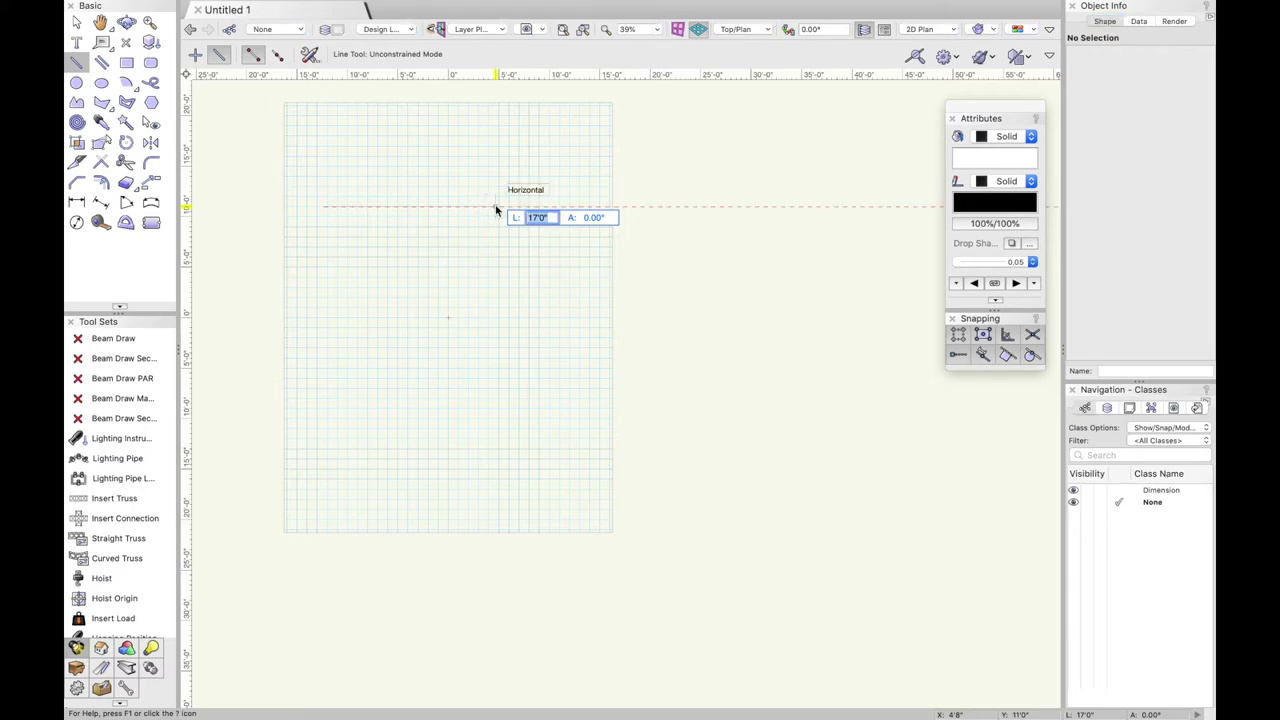
{"action": "type", "text": "21"}
{"action": "key", "text": "Tab"}
{"action": "scroll", "coordinate": [535, 207], "scroll_direction": "down", "scroll_amount": 2}
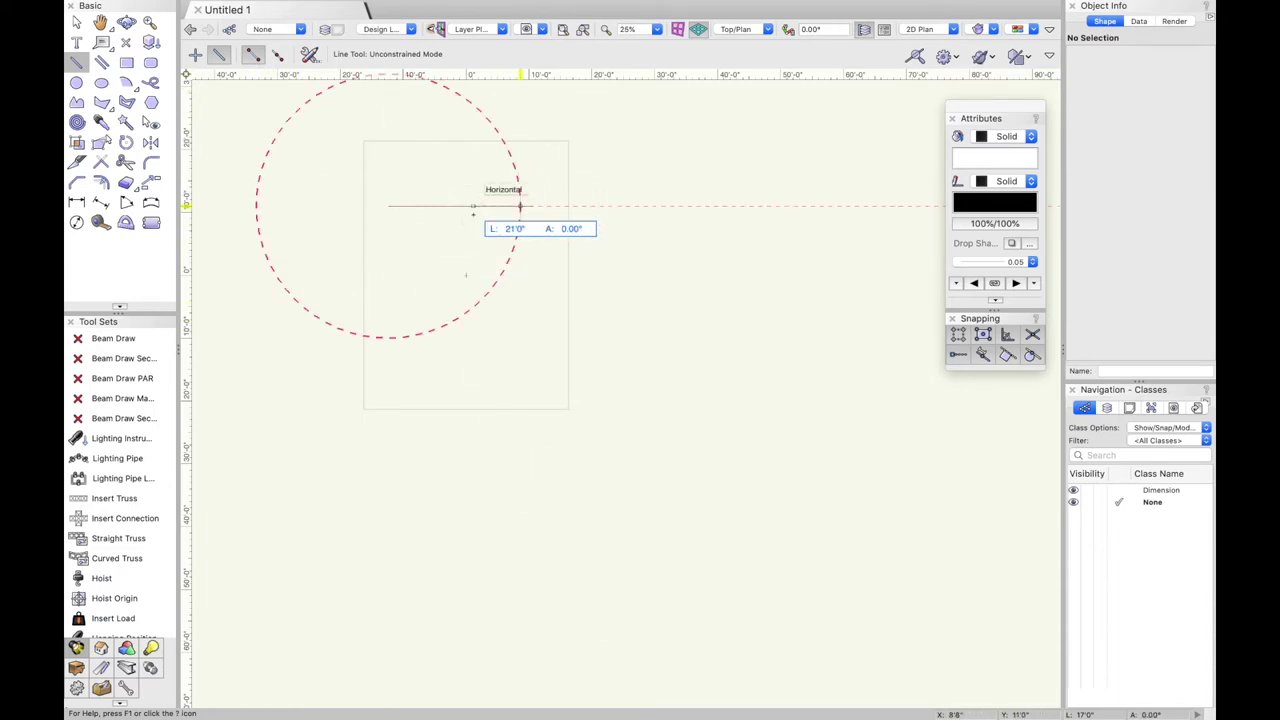
Constrain the angle of the line being drawn to 90°.
{"action": "key", "text": "Tab"}
{"action": "key", "text": "Tab"}
{"action": "type", "text": "90"}
{"action": "key", "text": "Tab"}
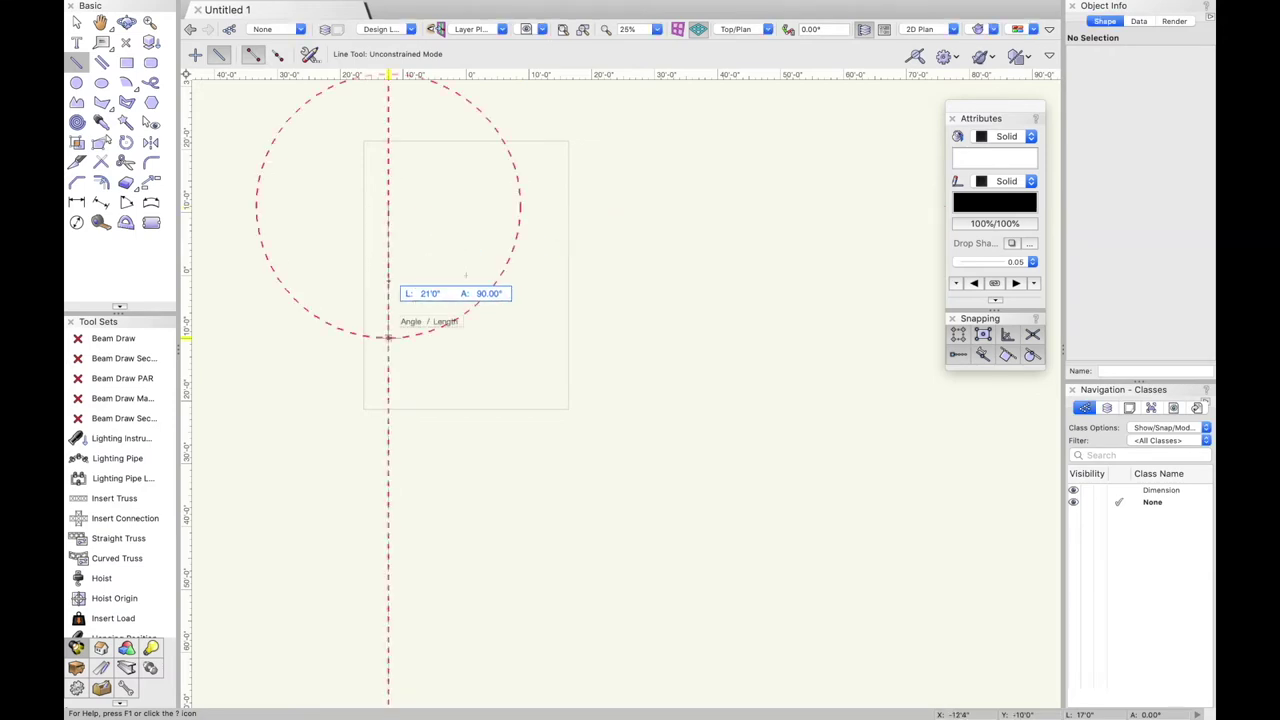
Step through the floating ΔX, ΔY, X and Y values of the line being drawn.
{"action": "key", "text": "Tab"}
{"action": "key", "text": "Tab"}
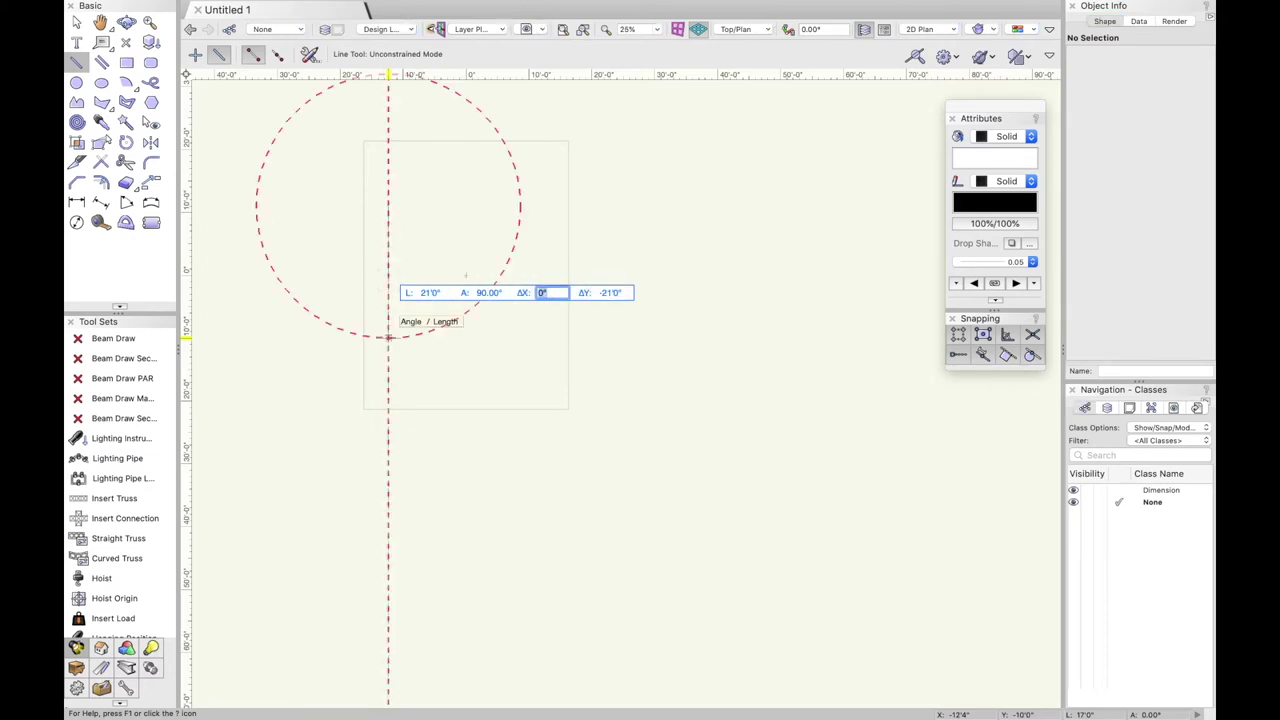
{"action": "key", "text": "Tab"}
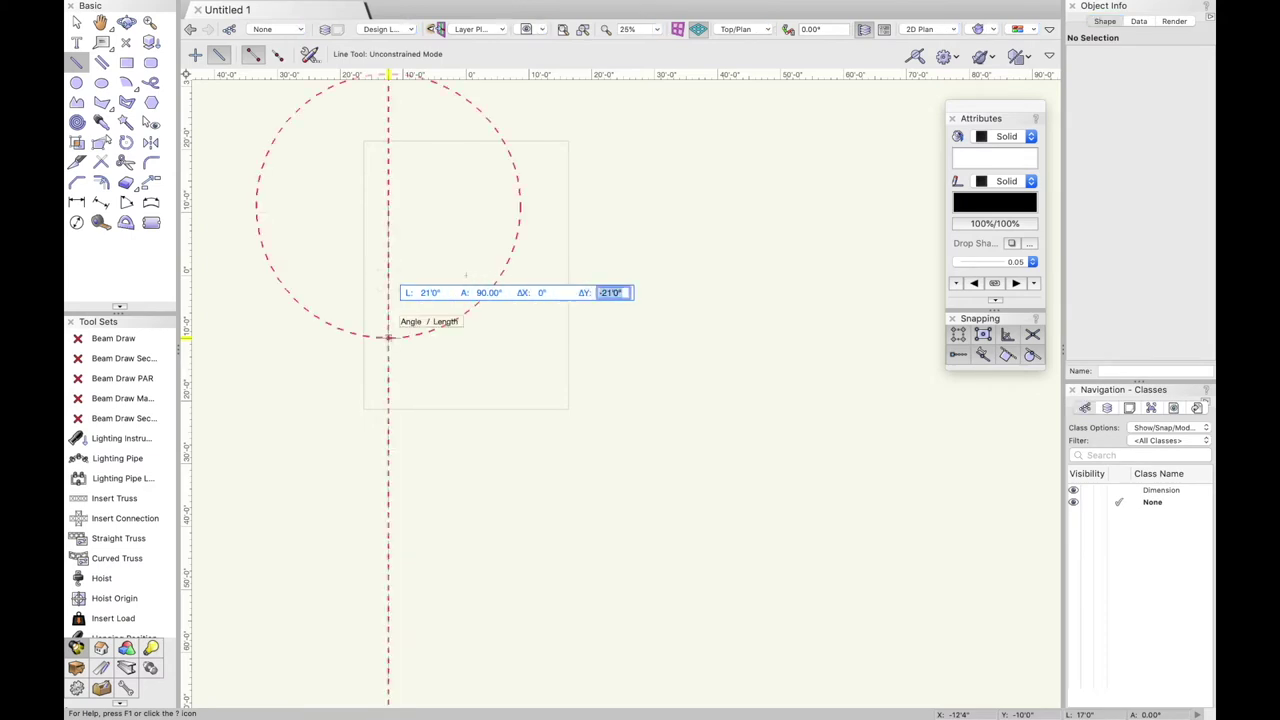
{"action": "key", "text": "Tab"}
{"action": "key", "text": "Tab"}
{"action": "key", "text": "Tab"}
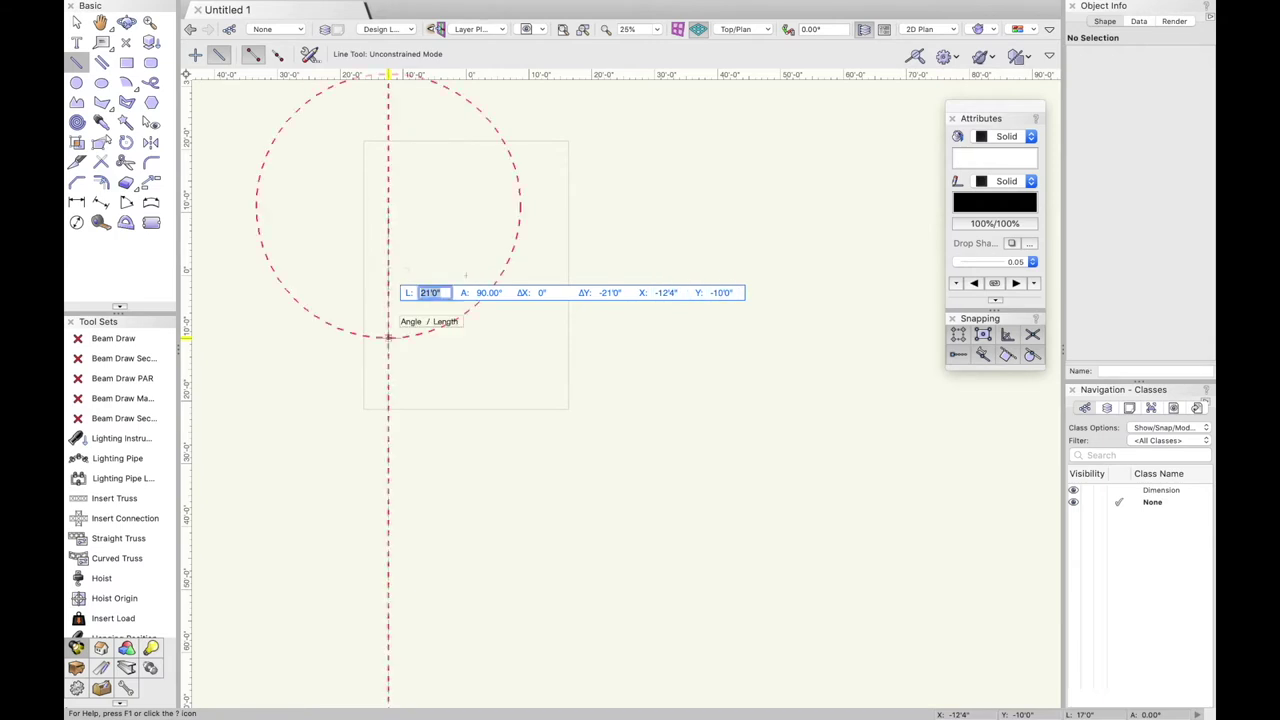
Finish the 21' vertical line and delete it.
{"action": "key", "text": "Return"}
{"action": "scroll", "coordinate": [363, 190], "scroll_direction": "up", "scroll_amount": 2}
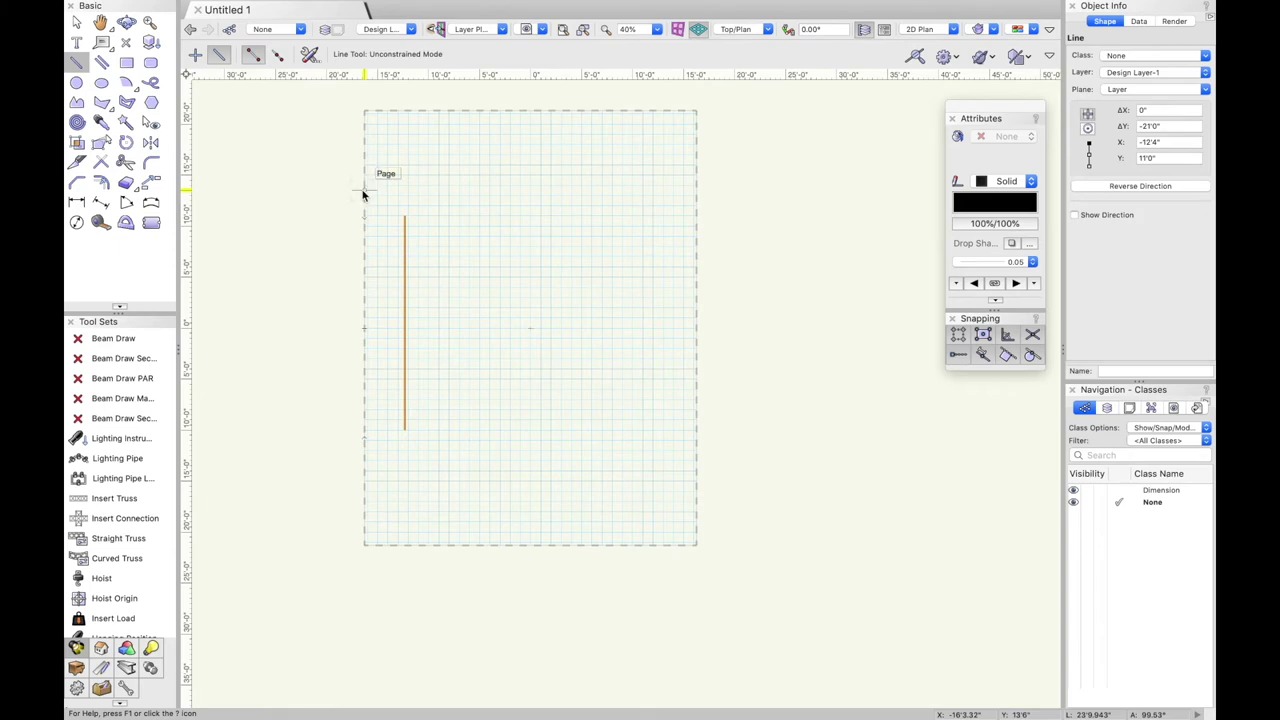
{"action": "key", "text": "Delete"}
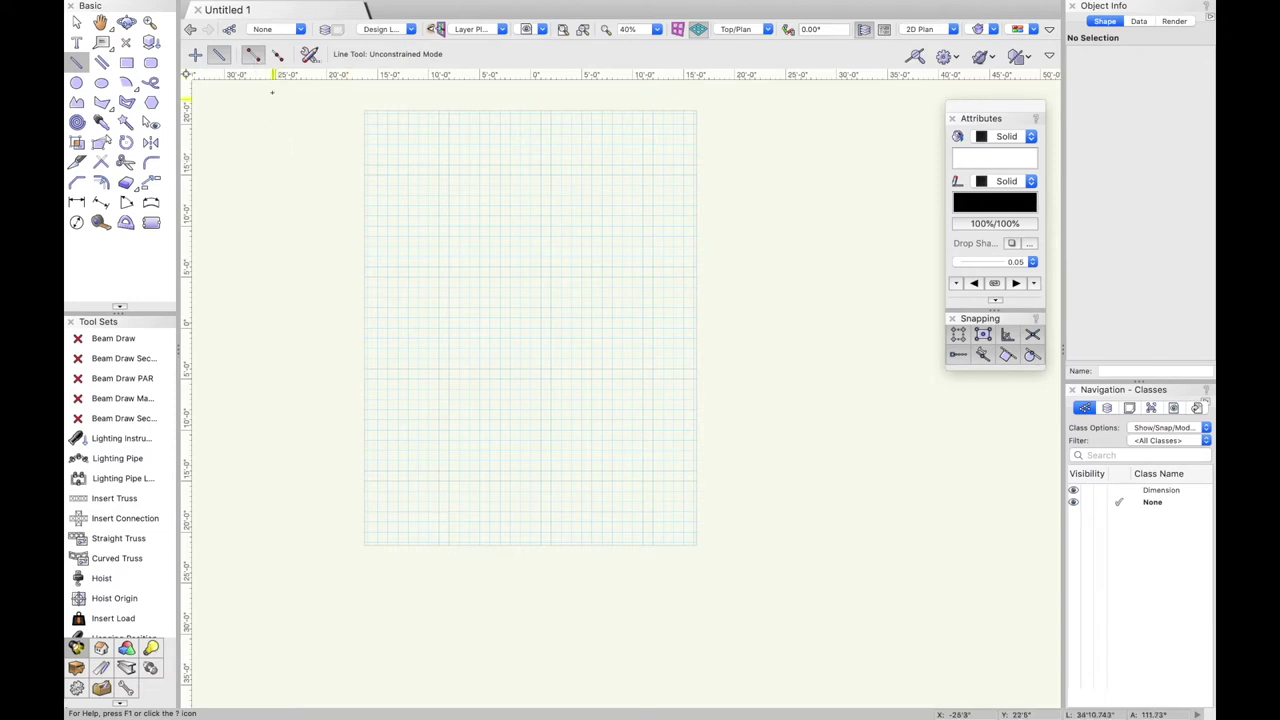
Draw a horizontal line across the upper part of the page from its start point and undo it.
{"action": "left_click", "coordinate": [394, 210]}
{"action": "left_click", "coordinate": [552, 211]}
{"action": "key", "text": "super+z"}
Draw a horizontal line outward from the page centre in the from-centre mode, with a half-length of 10'.
{"action": "left_click", "coordinate": [277, 54]}
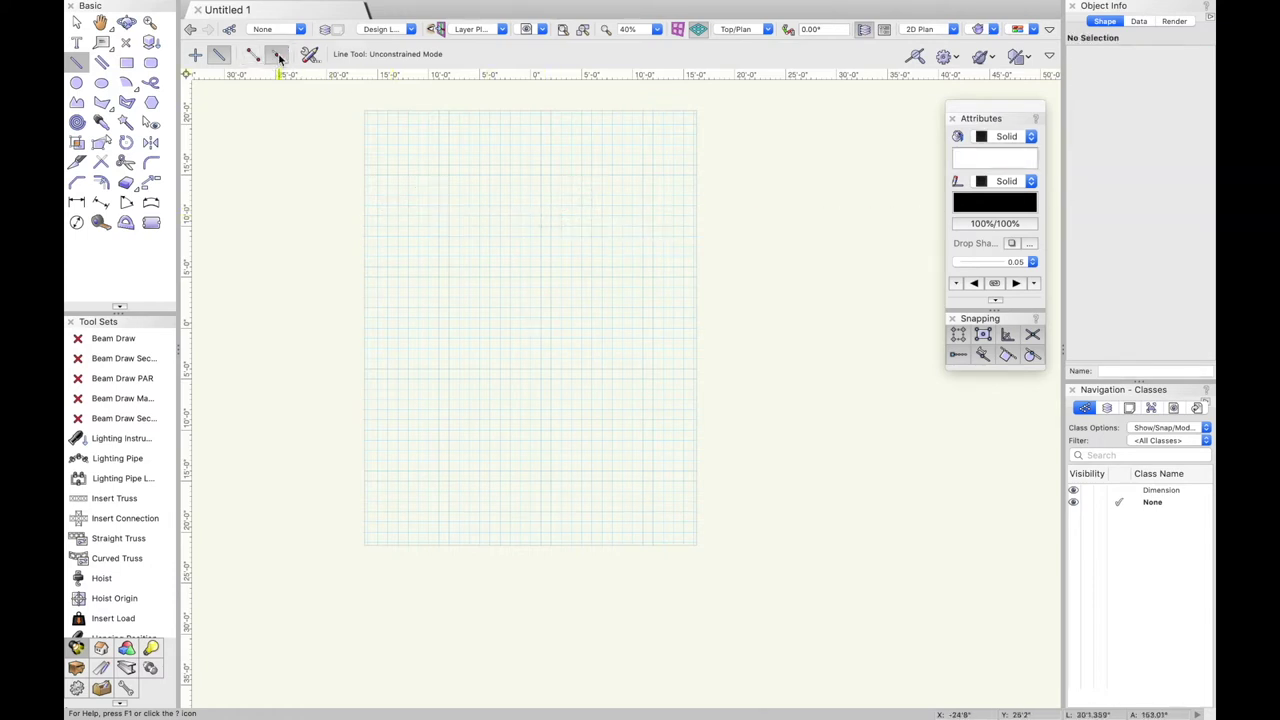
{"action": "left_click", "coordinate": [541, 333]}
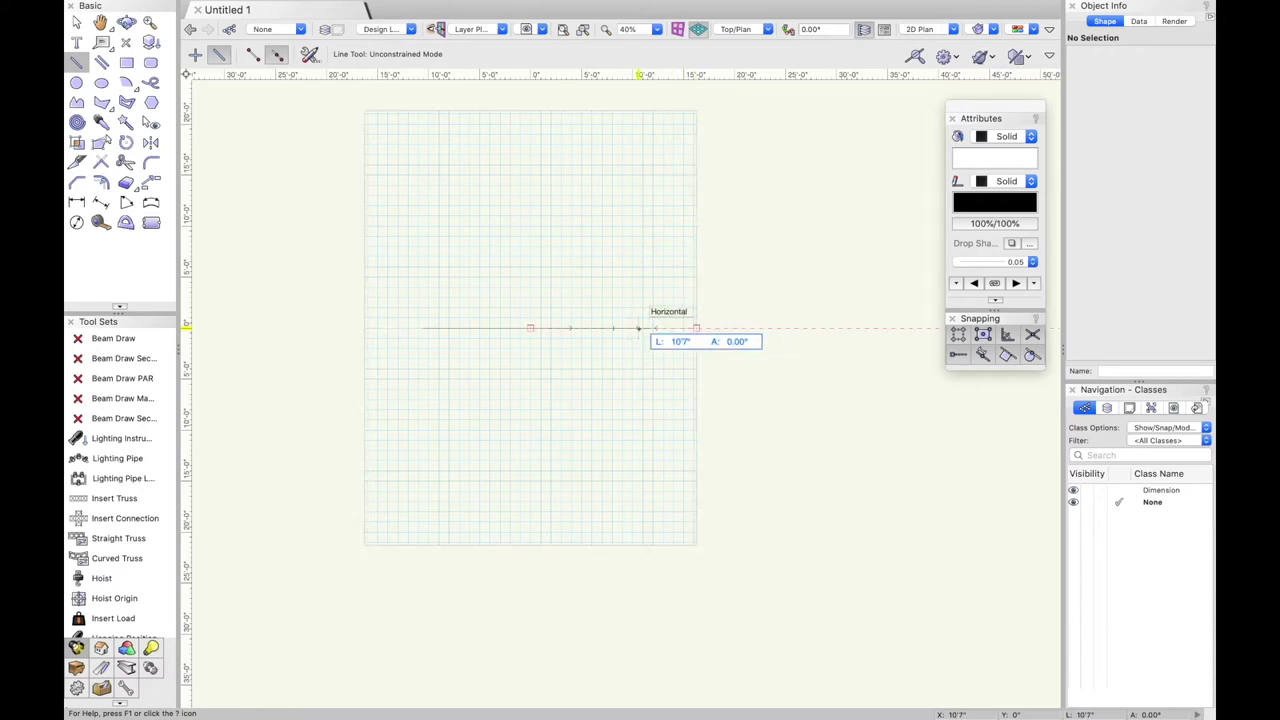
{"action": "key", "text": "Tab"}
{"action": "type", "text": "10"}
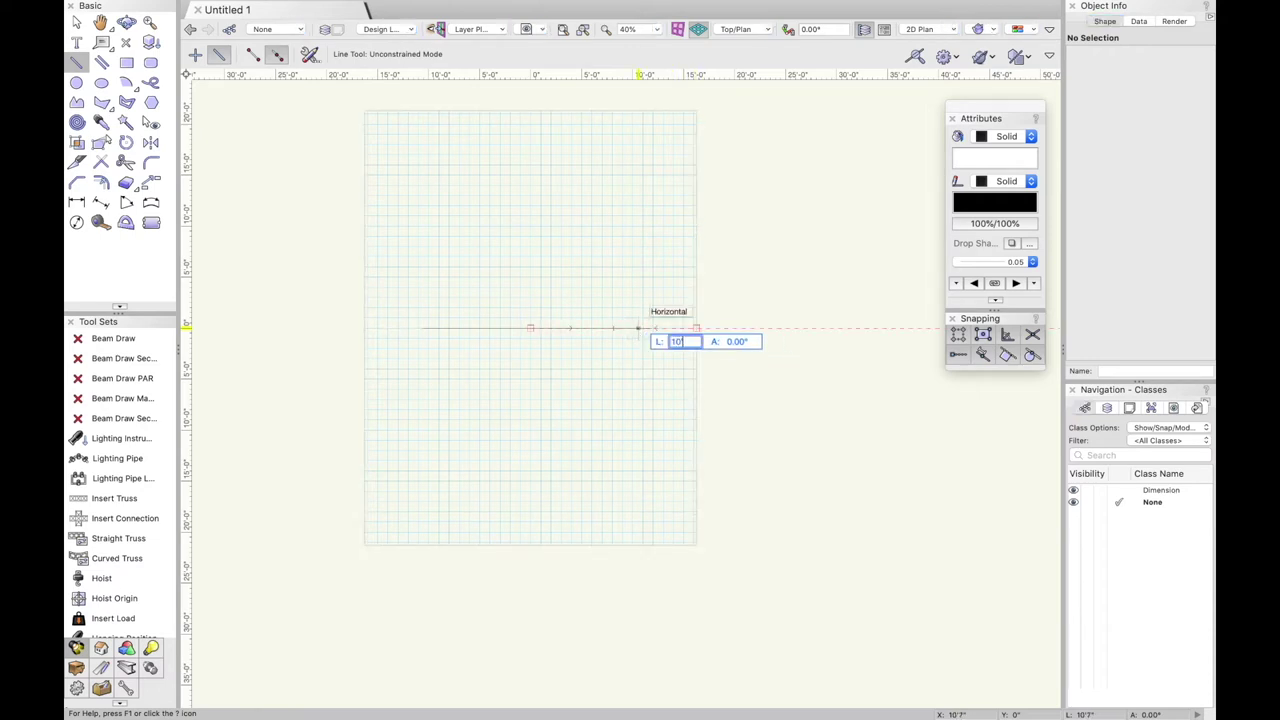
{"action": "key", "text": "Return"}
{"action": "key", "text": "Return"}
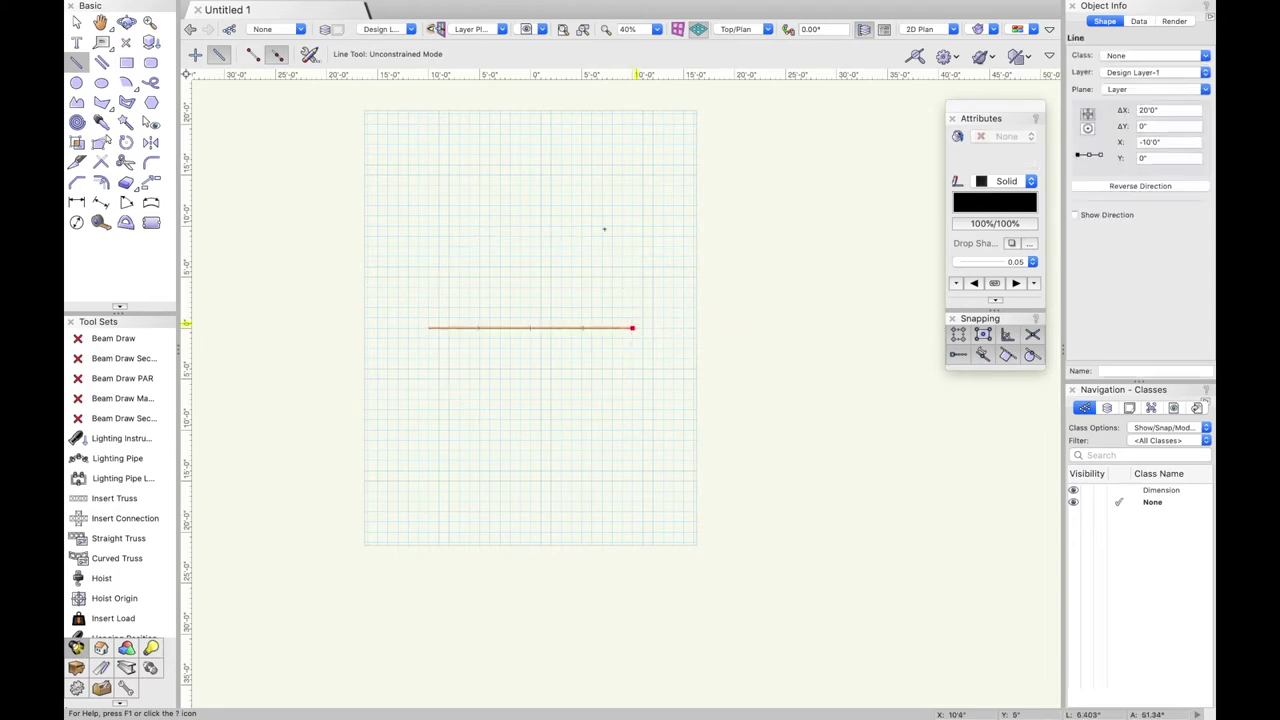
{"action": "left_click", "coordinate": [253, 54]}
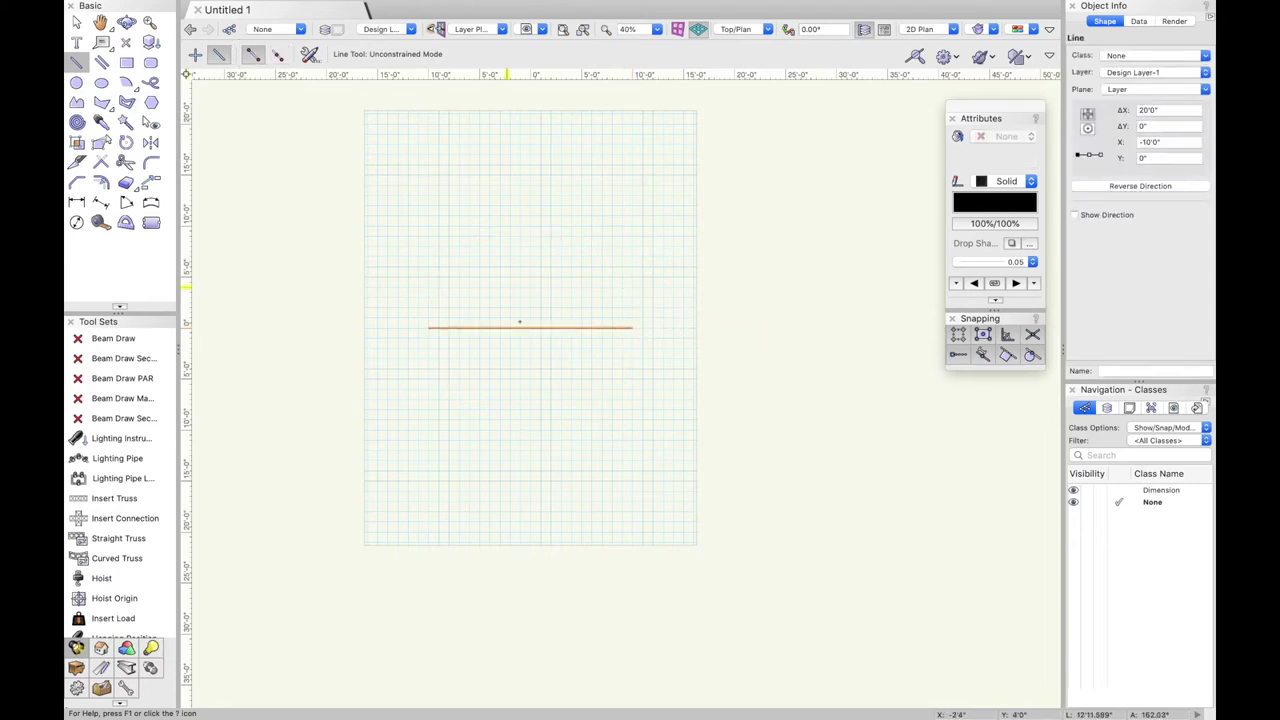
{"action": "left_click", "coordinate": [428, 327]}
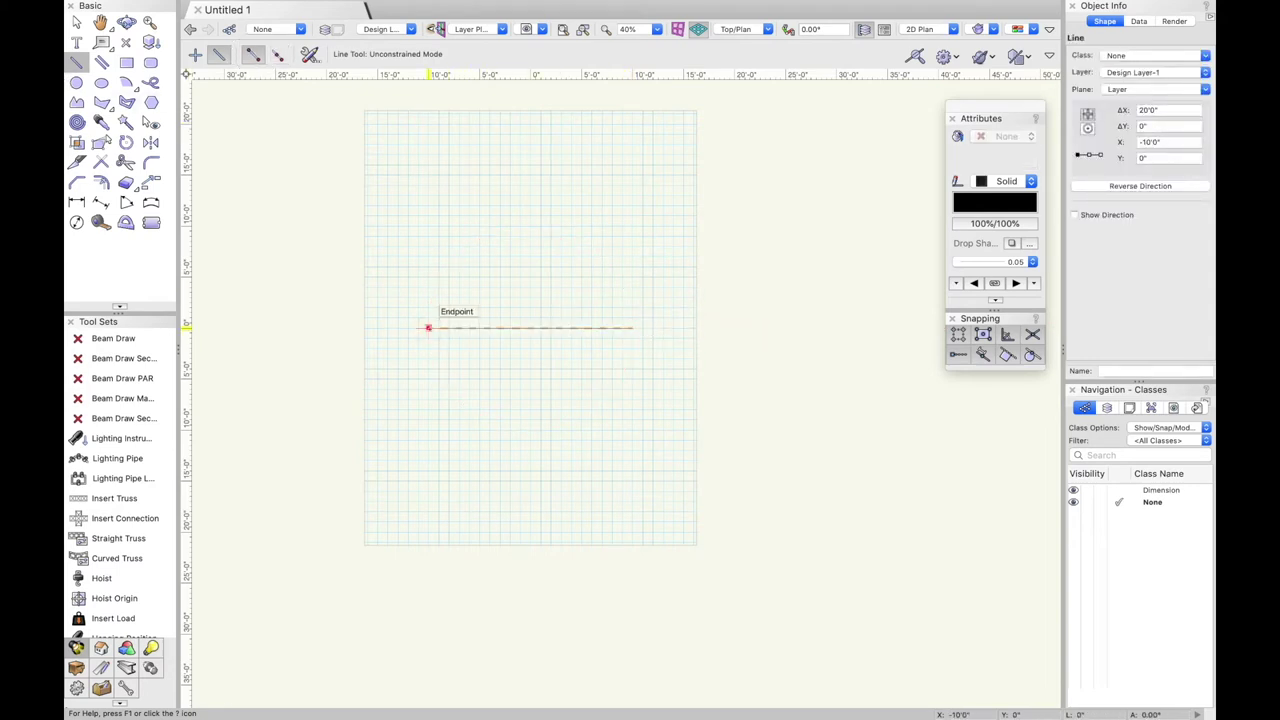
{"action": "left_click", "coordinate": [632, 328]}
{"action": "key", "text": "Escape"}
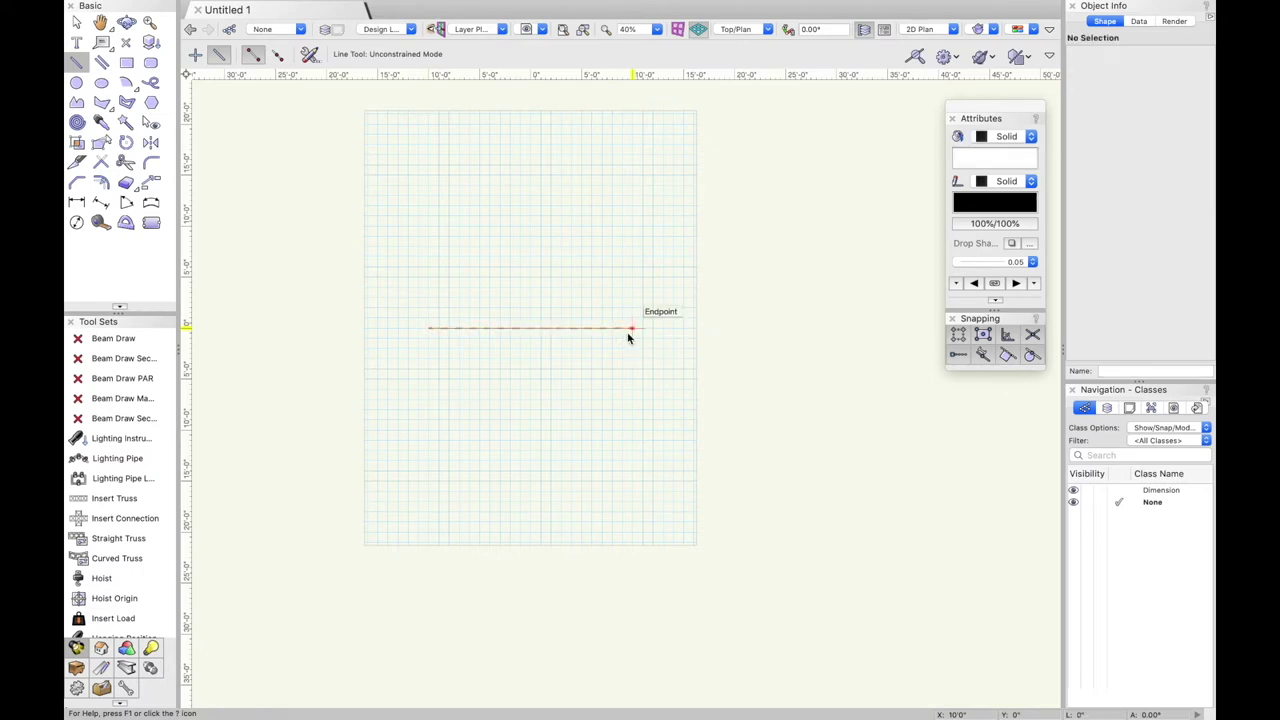
Select the horizontal line through the page centre and delete it.
{"action": "left_click", "coordinate": [75, 20]}
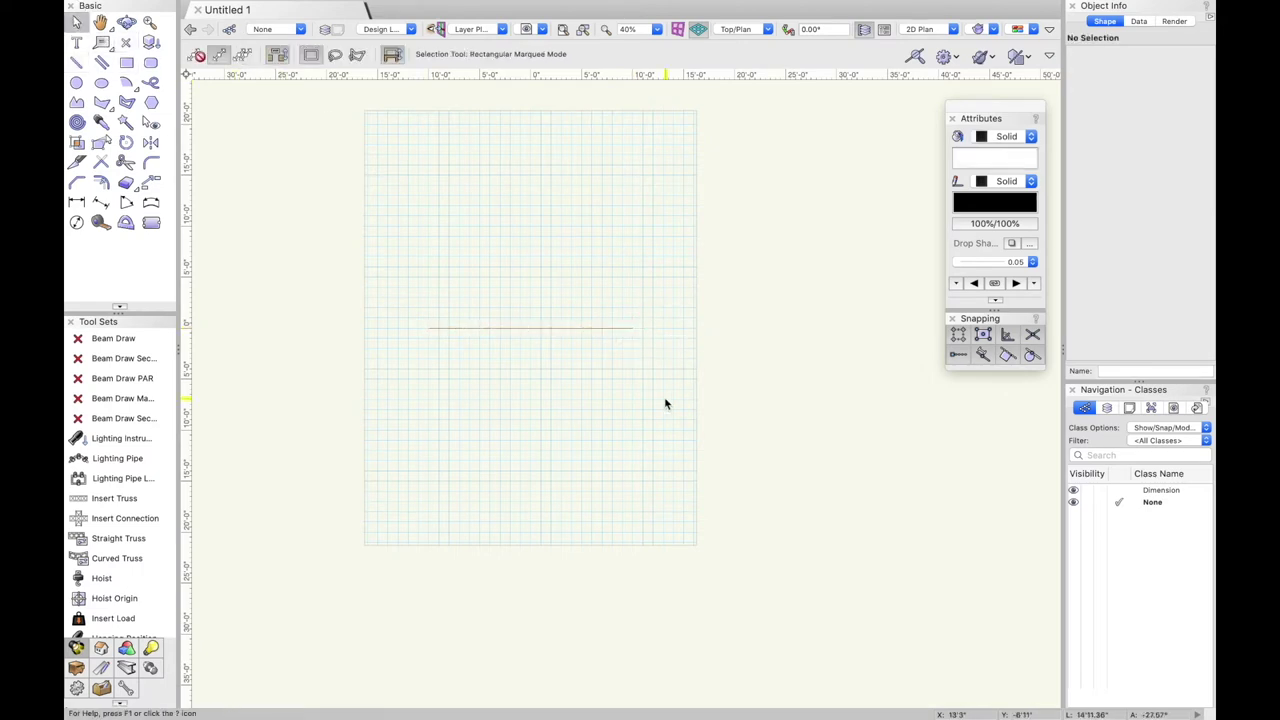
{"action": "left_click", "coordinate": [570, 329]}
{"action": "key", "text": "Delete"}
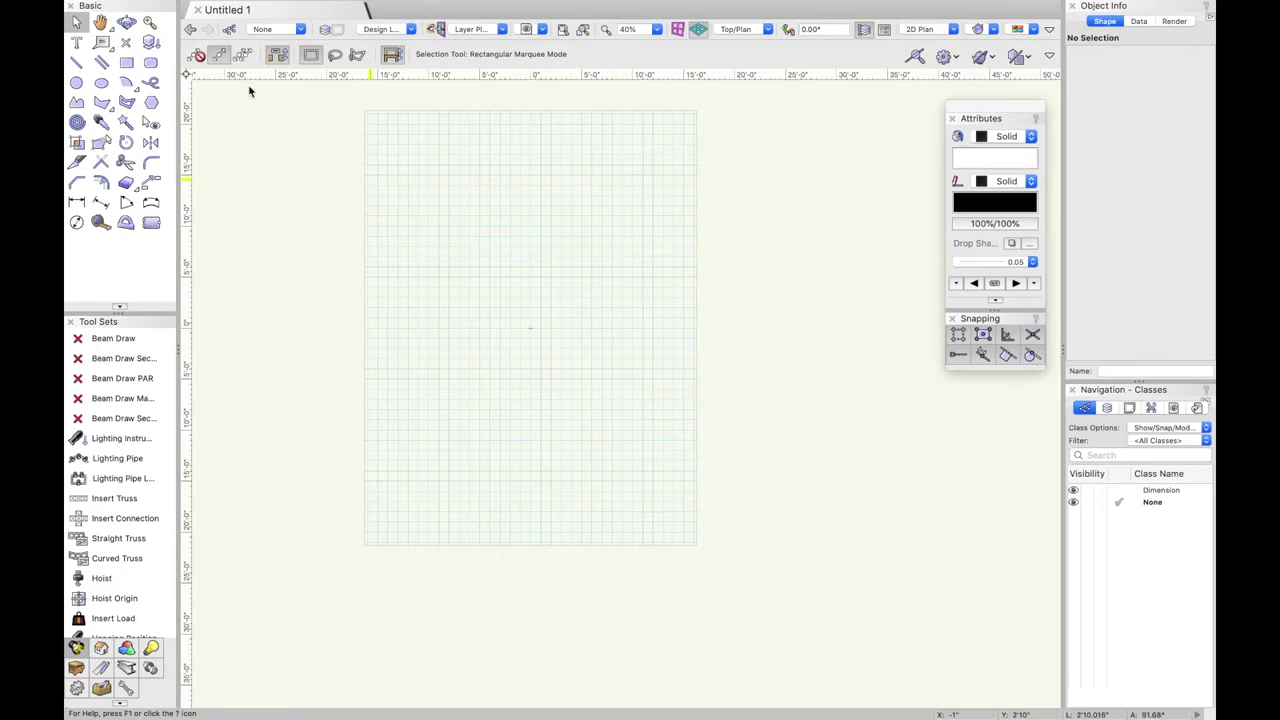
Draw a horizontal line outward from the page centre with a half-length of about 11'4" and undo it.
{"action": "left_click", "coordinate": [77, 62]}
{"action": "left_click", "coordinate": [278, 55]}
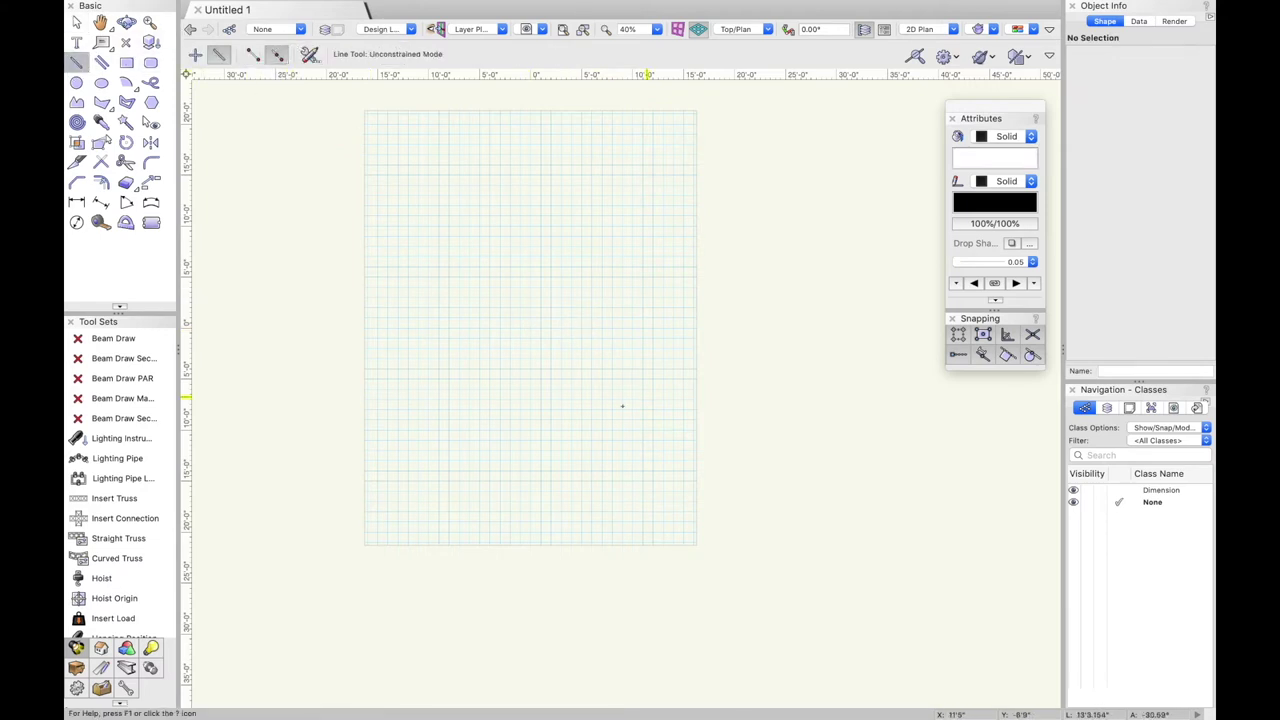
{"action": "left_click", "coordinate": [530, 327]}
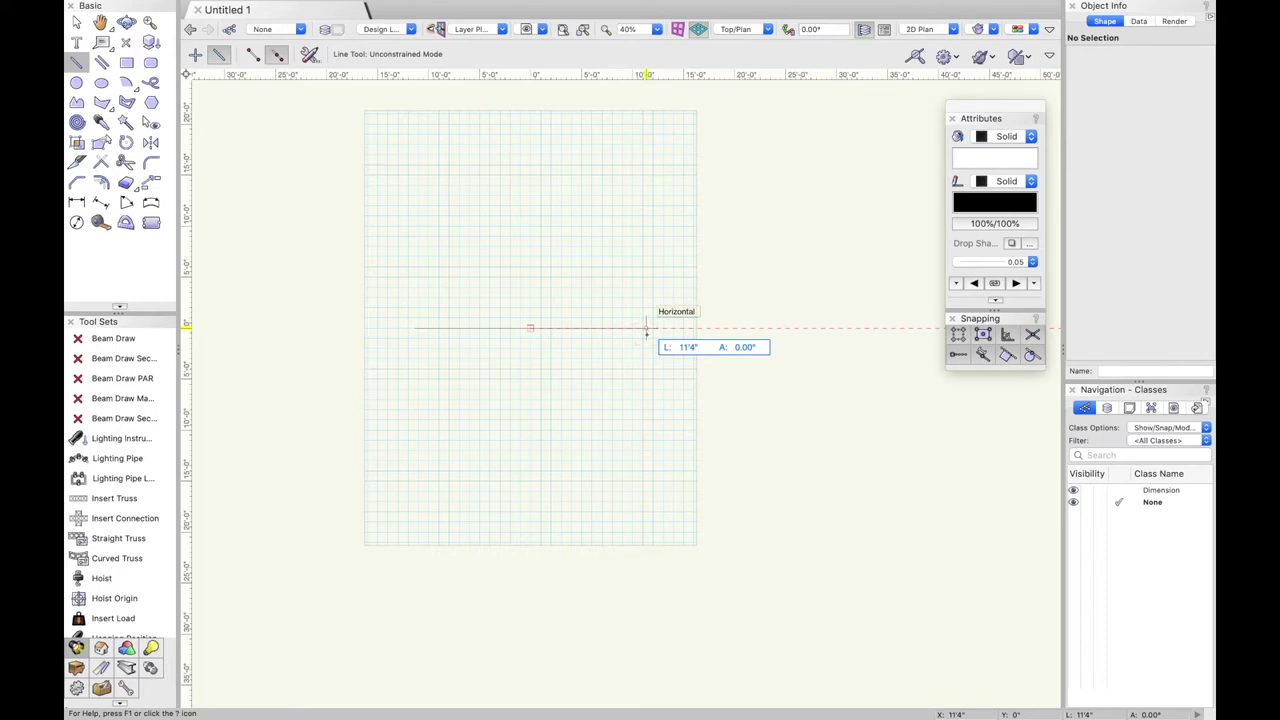
{"action": "left_click", "coordinate": [646, 328]}
{"action": "key", "text": "super+z"}
Draw a horizontal double line about 14'4" long with a 1" separation in the upper part of the page.
{"action": "left_click", "coordinate": [101, 62]}
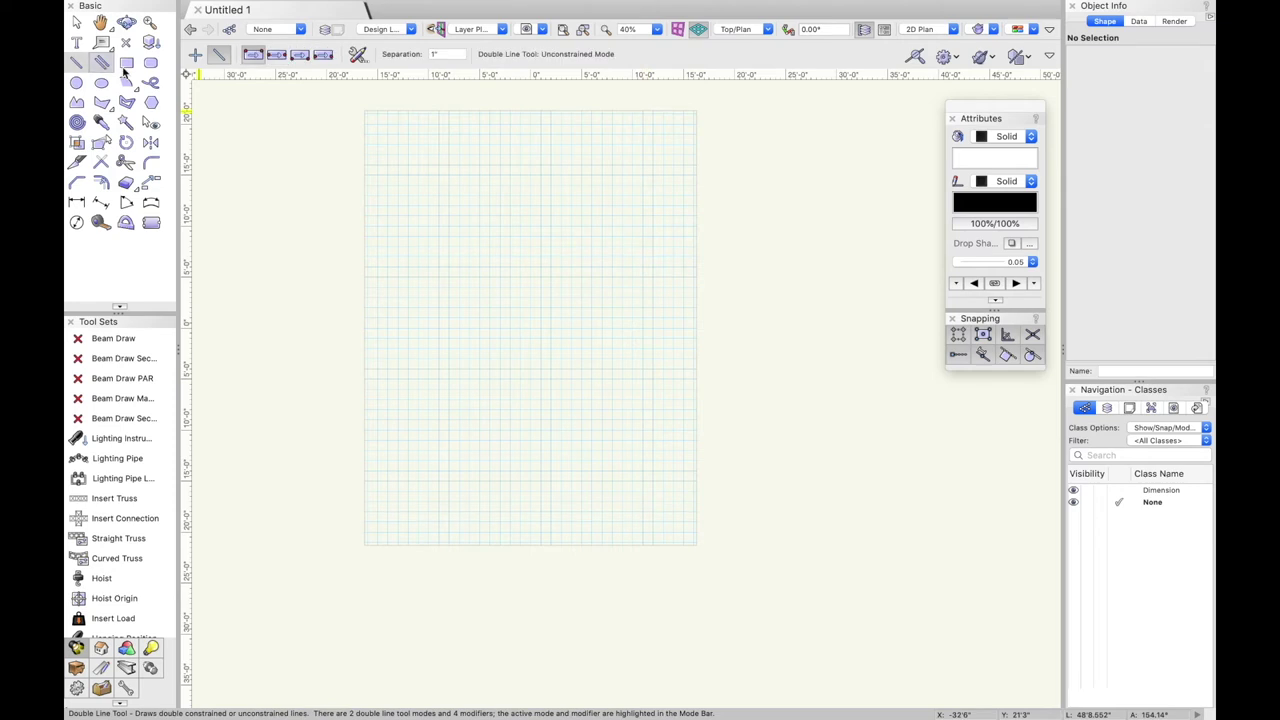
{"action": "left_click", "coordinate": [453, 240]}
{"action": "scroll", "coordinate": [590, 240], "scroll_direction": "up", "scroll_amount": 5}
{"action": "left_click", "coordinate": [650, 240]}
{"action": "scroll", "coordinate": [670, 248], "scroll_direction": "down", "scroll_amount": 4}
{"action": "scroll", "coordinate": [437, 236], "scroll_direction": "up", "scroll_amount": 5}
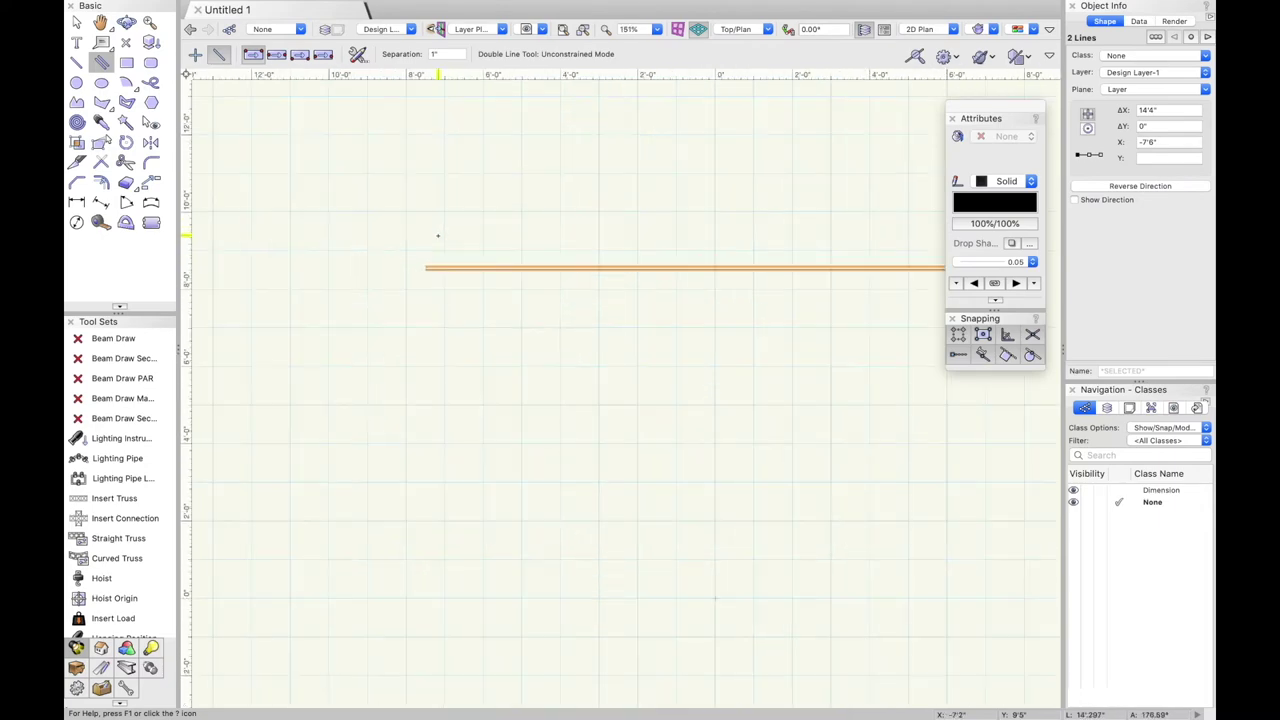
Delete the double line from the page.
{"action": "scroll", "coordinate": [395, 250], "scroll_direction": "down", "scroll_amount": 7}
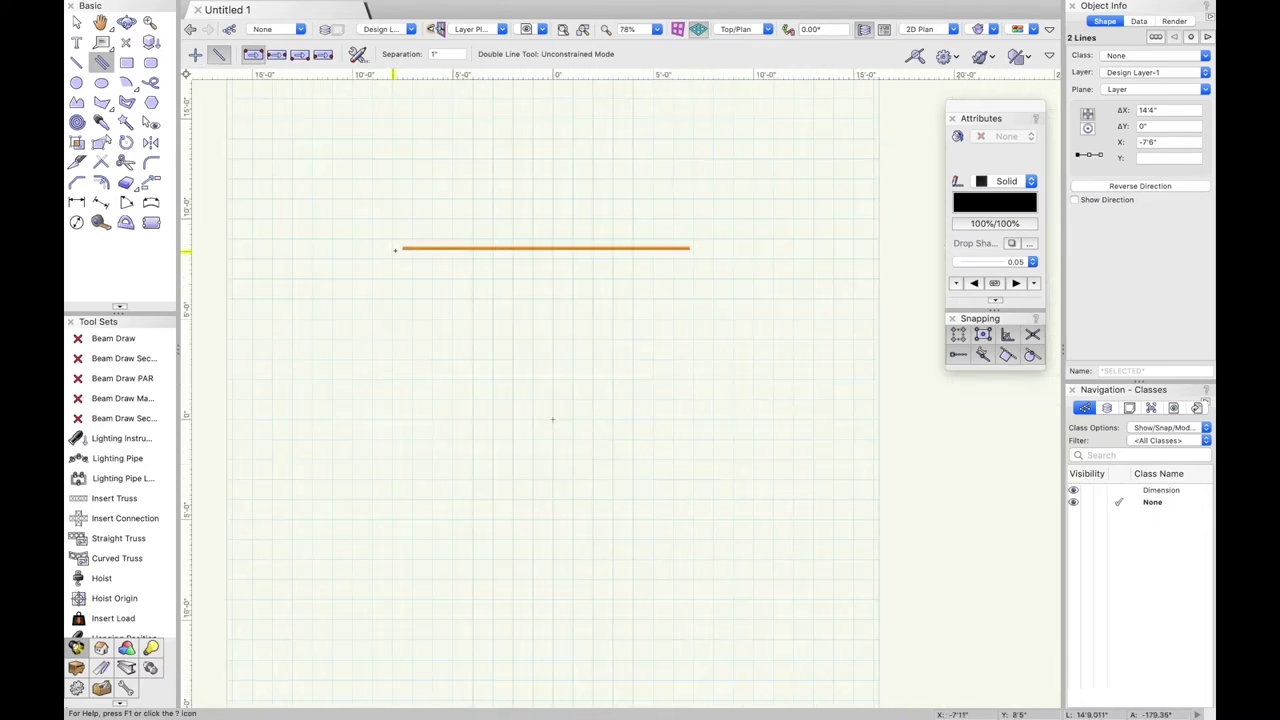
{"action": "scroll", "coordinate": [584, 237], "scroll_direction": "up", "scroll_amount": 2}
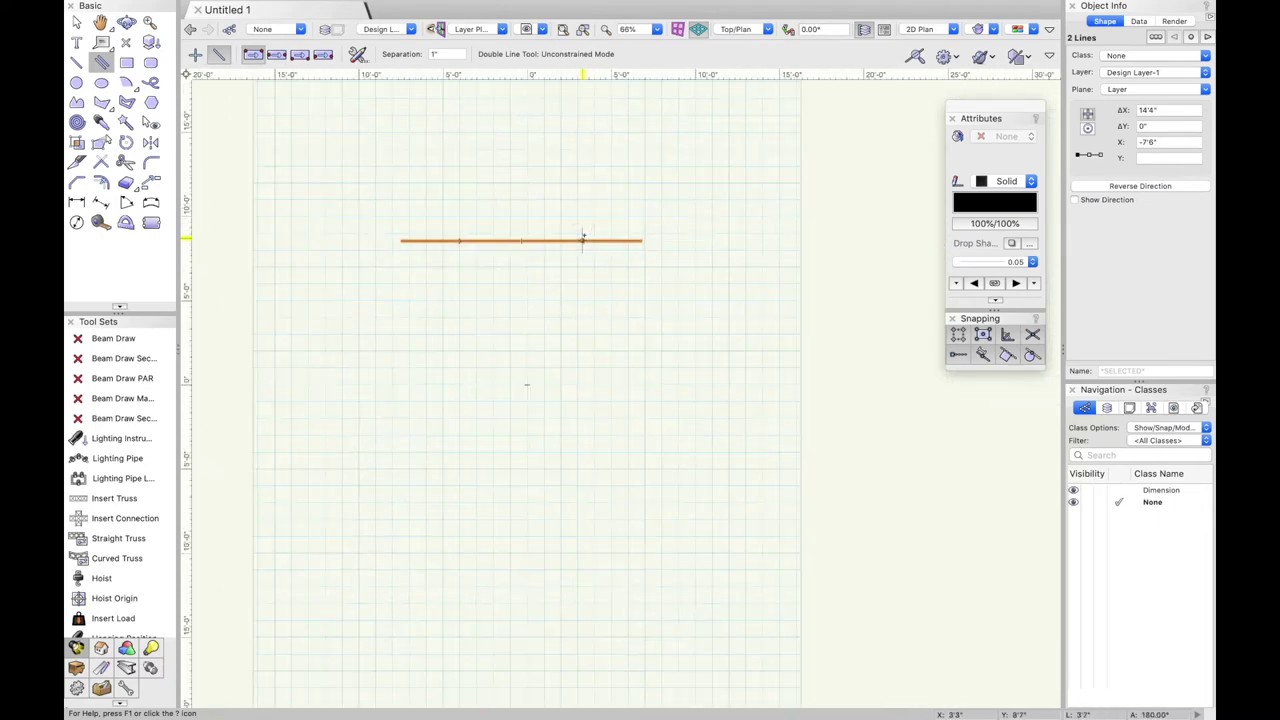
{"action": "key", "text": "Delete"}
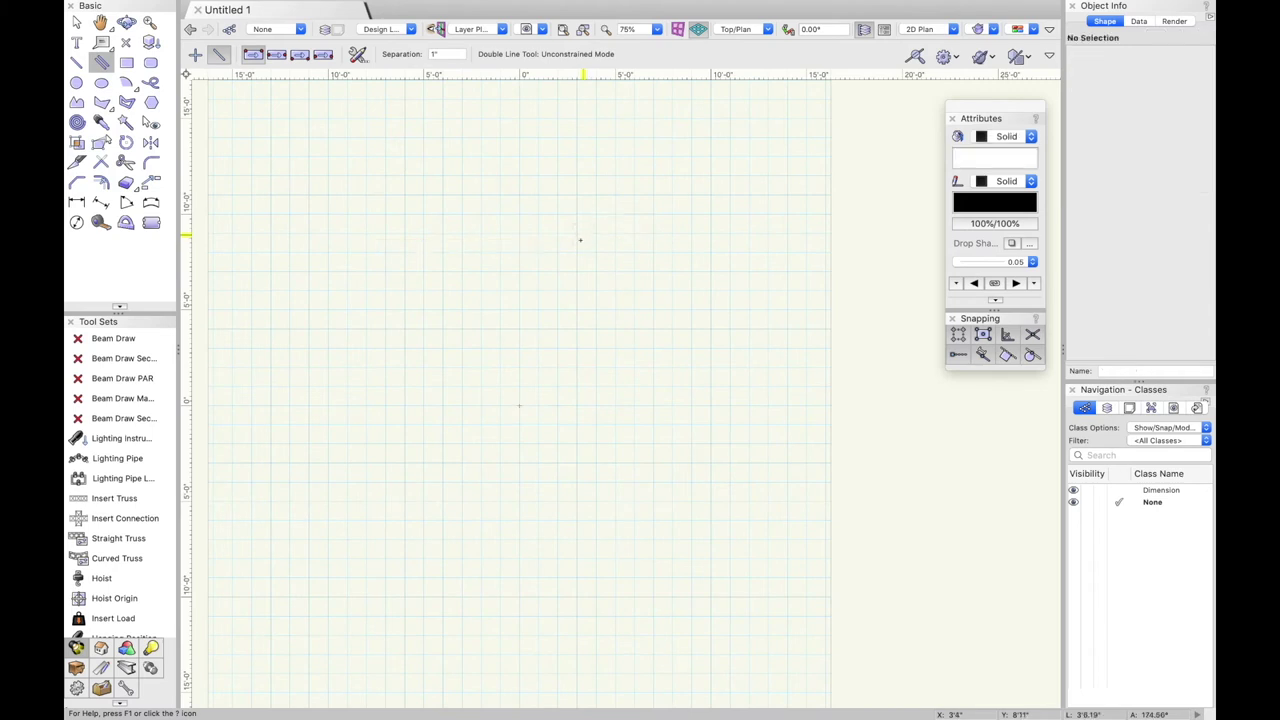
{"action": "scroll", "coordinate": [346, 258], "scroll_direction": "down", "scroll_amount": 1}
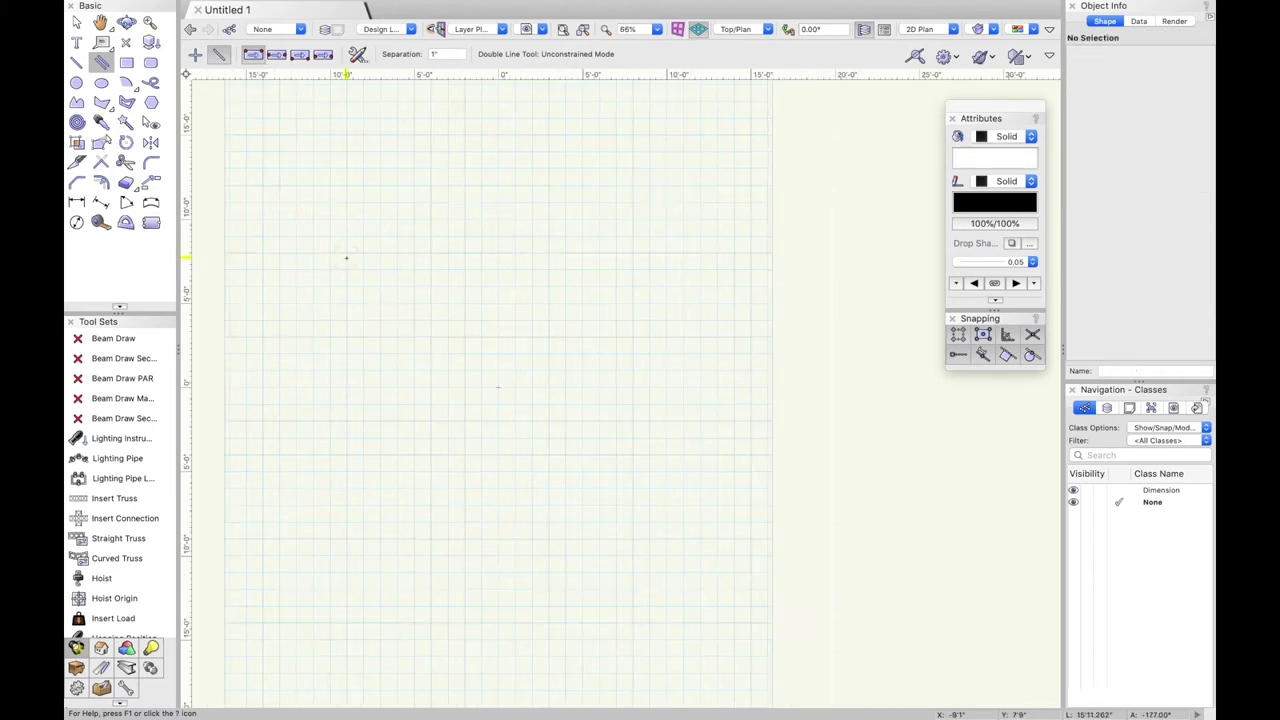
Draw a corner-to-corner rectangle 18' wide and about 11'5" high across the page centre and delete it.
{"action": "left_click", "coordinate": [126, 62]}
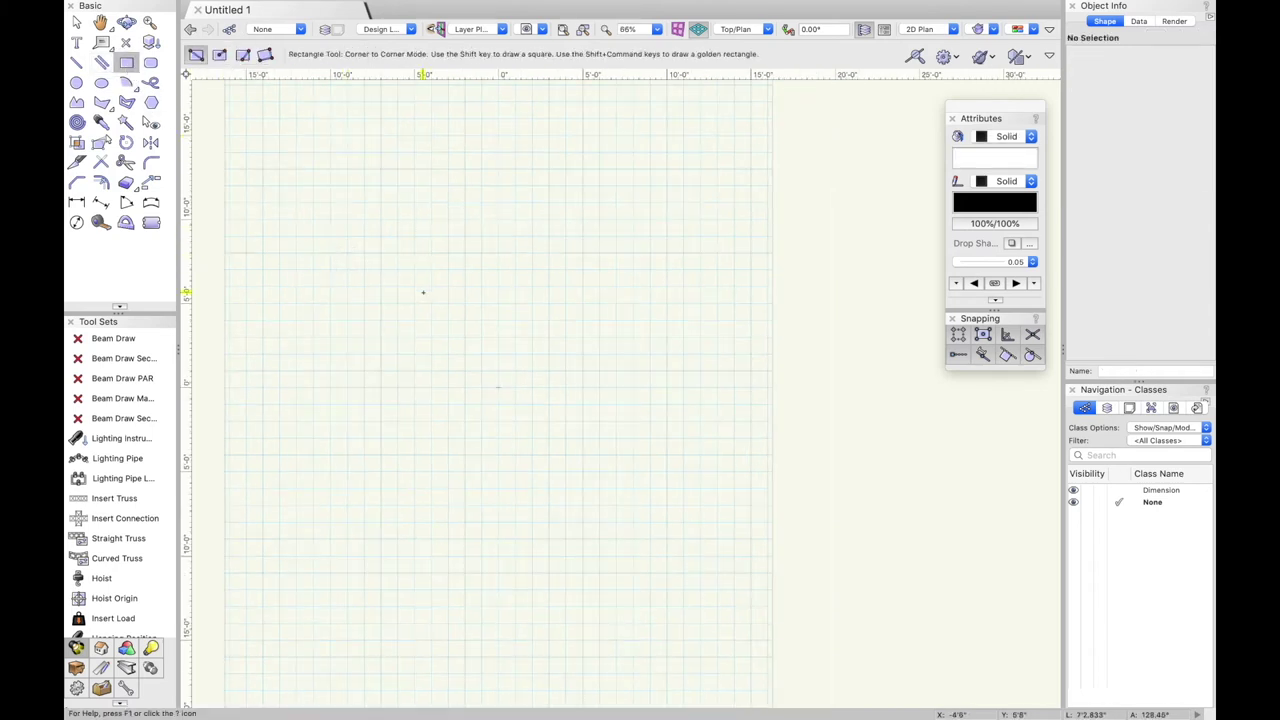
{"action": "left_click", "coordinate": [348, 264]}
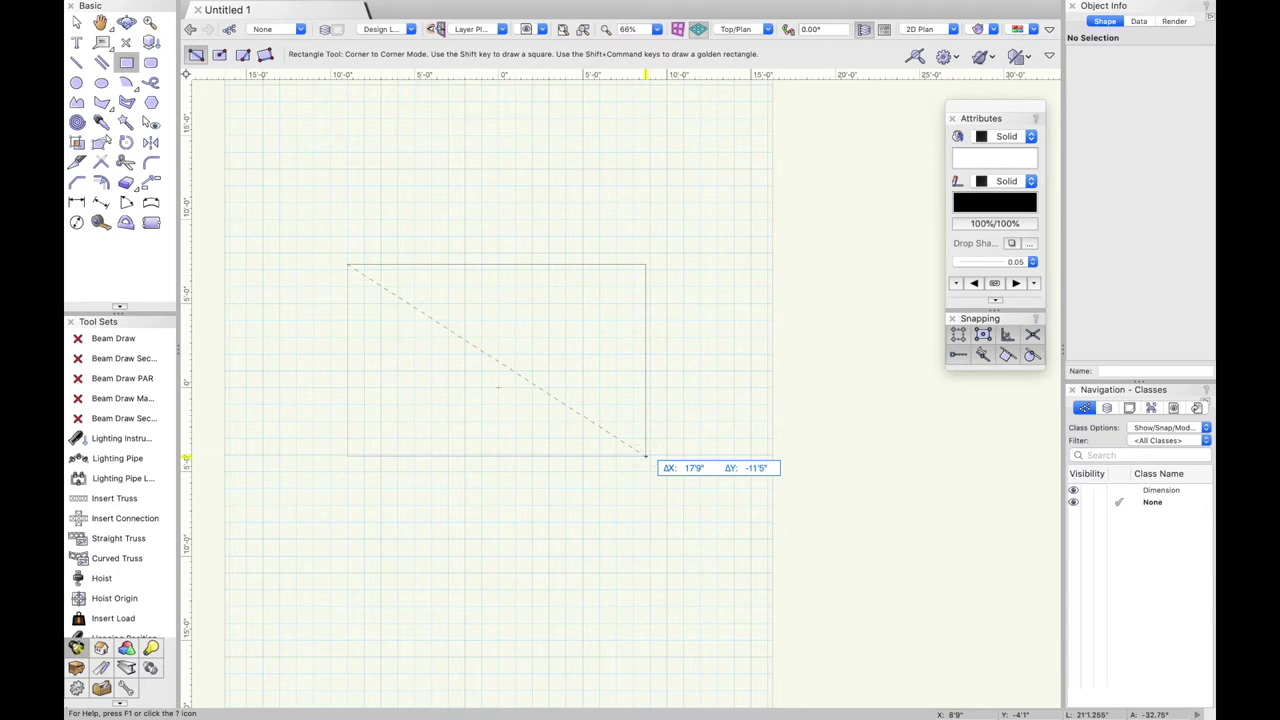
{"action": "key", "text": "Tab"}
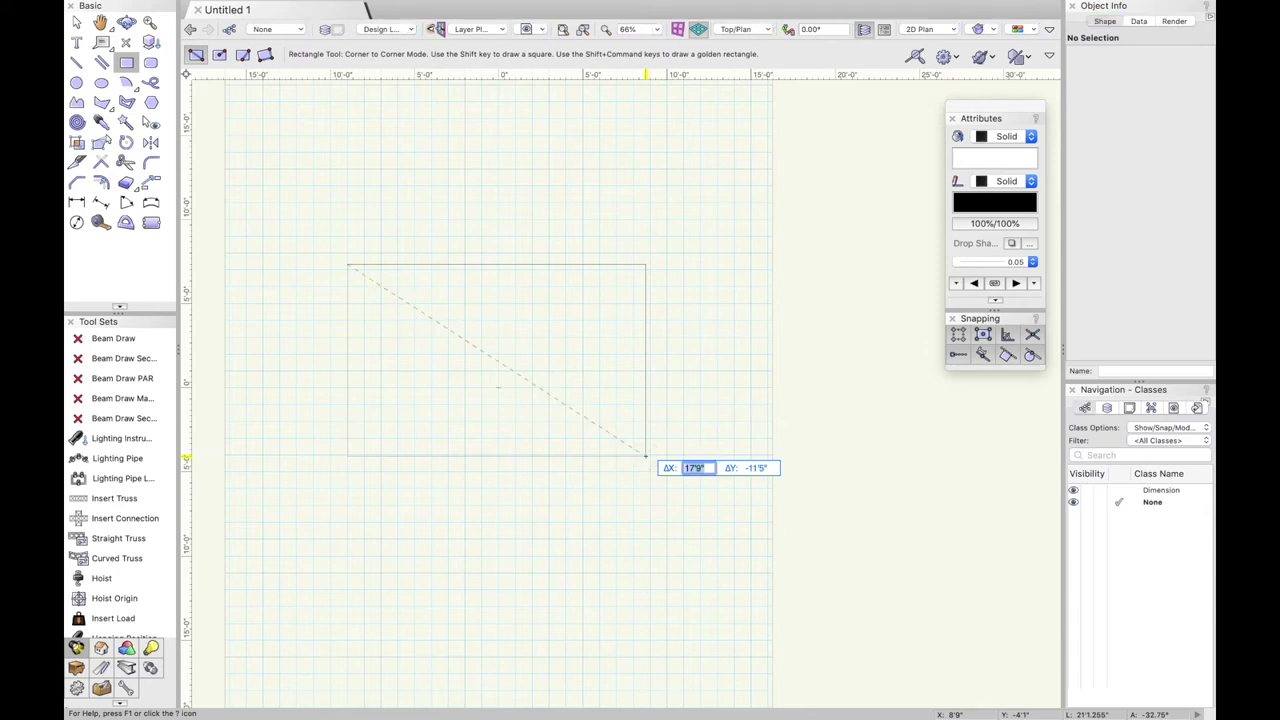
{"action": "type", "text": "18"}
{"action": "key", "text": "Return"}
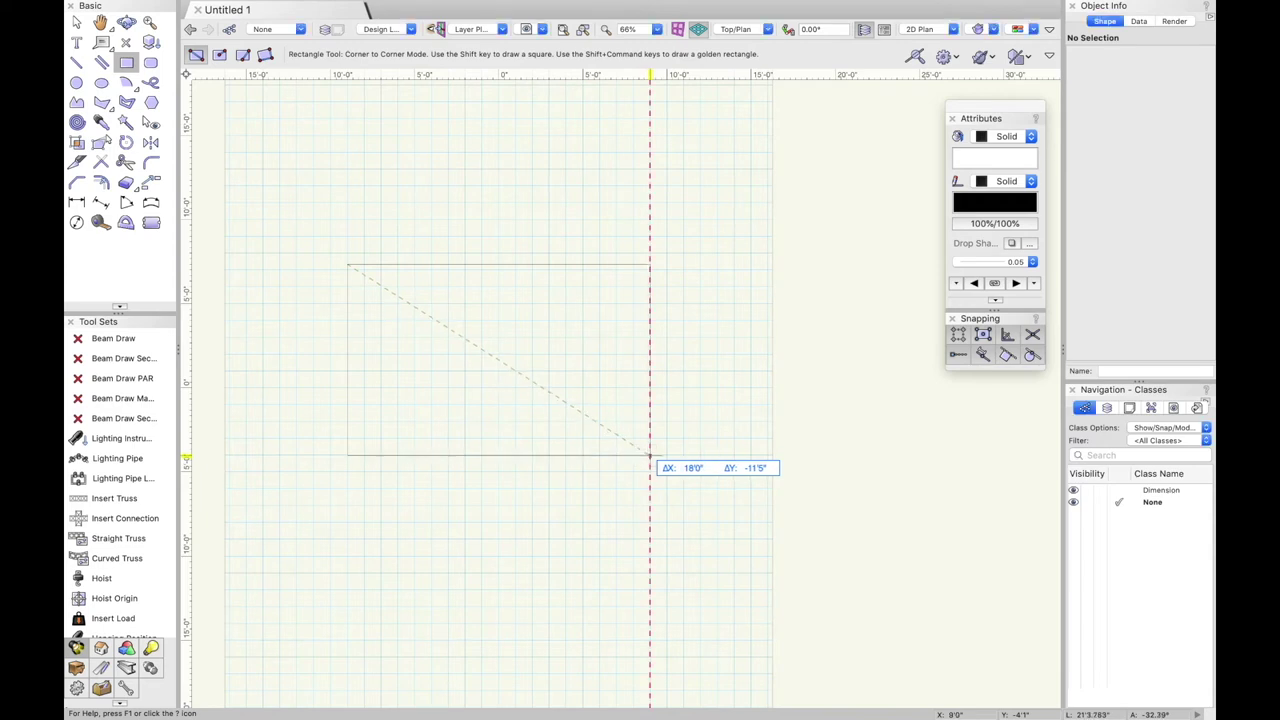
{"action": "key", "text": "Tab"}
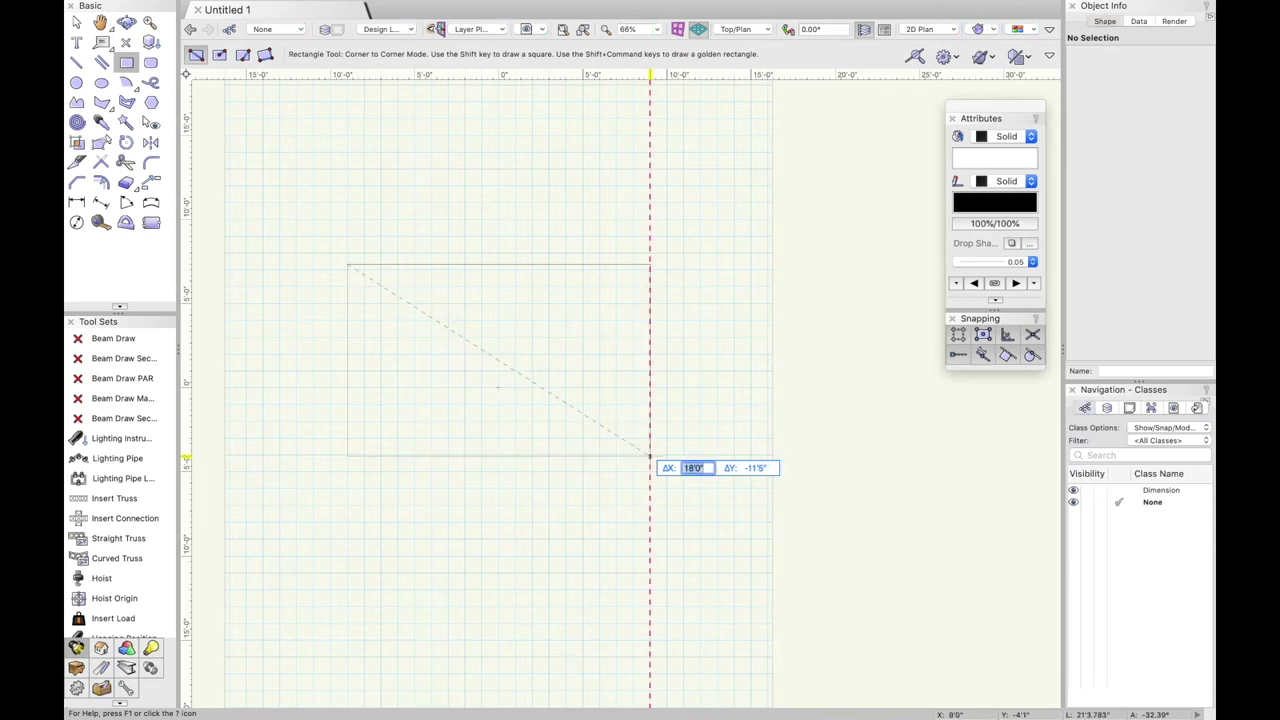
{"action": "key", "text": "Return"}
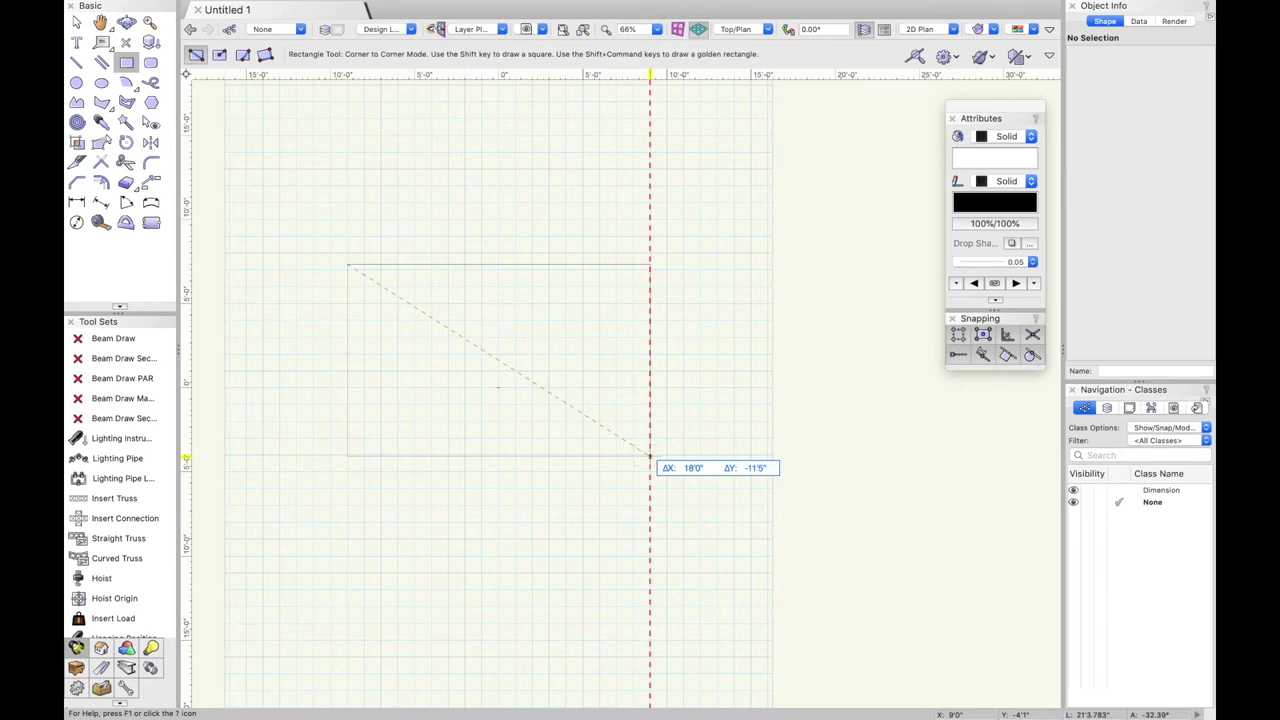
{"action": "left_click", "coordinate": [650, 458], "text": "shift"}
{"action": "key", "text": "Delete"}
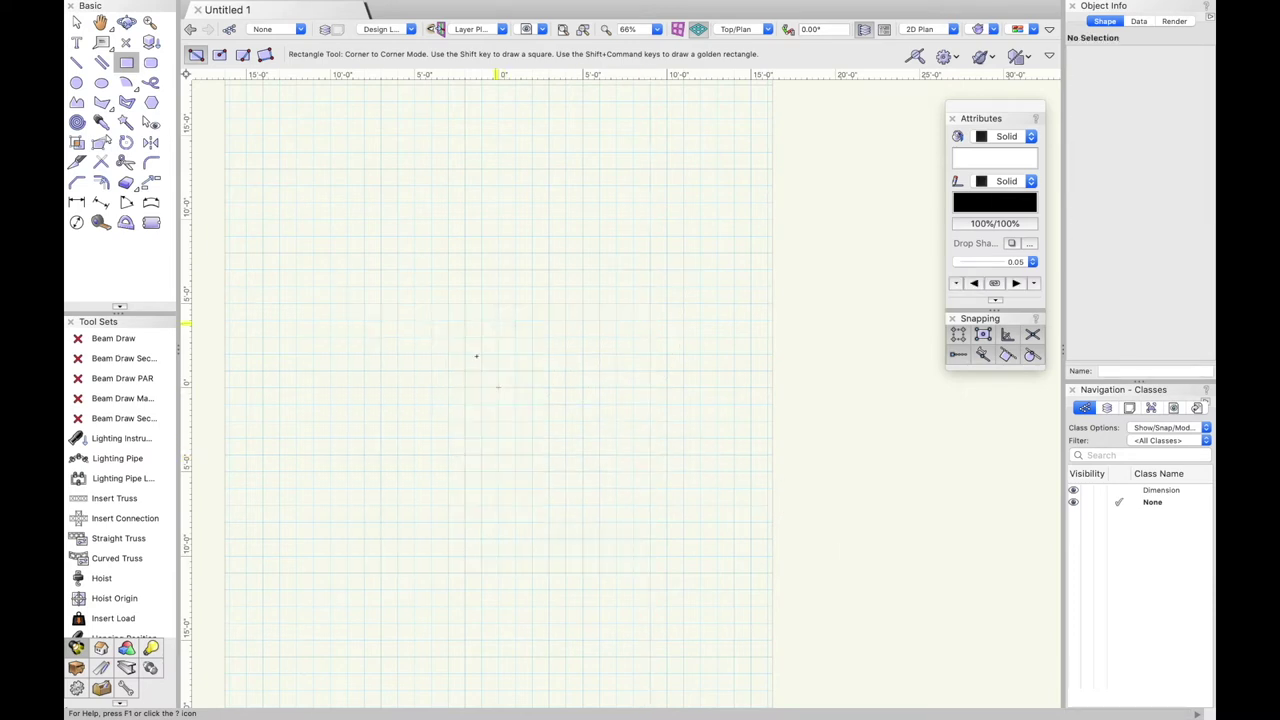
Start a corner-to-corner rectangle in the upper part of the page and set its width to 25'.
{"action": "scroll", "coordinate": [491, 400], "scroll_direction": "down", "scroll_amount": 3}
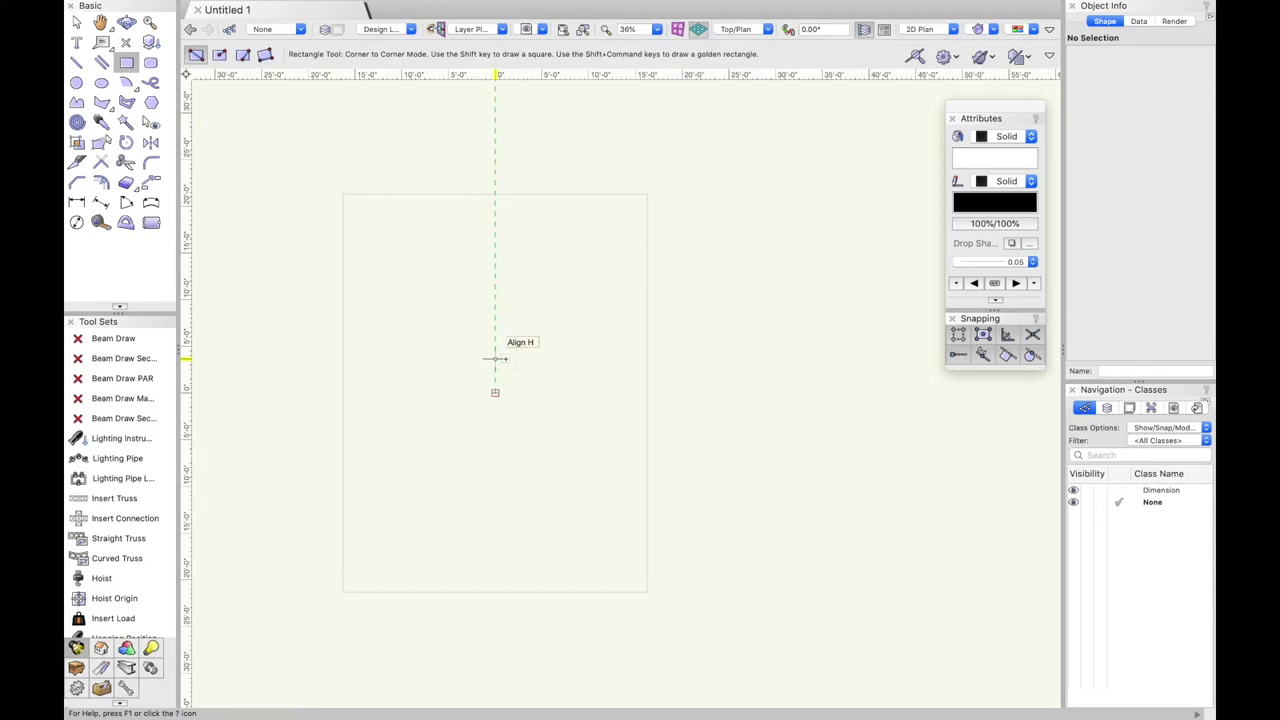
{"action": "left_click", "coordinate": [76, 22]}
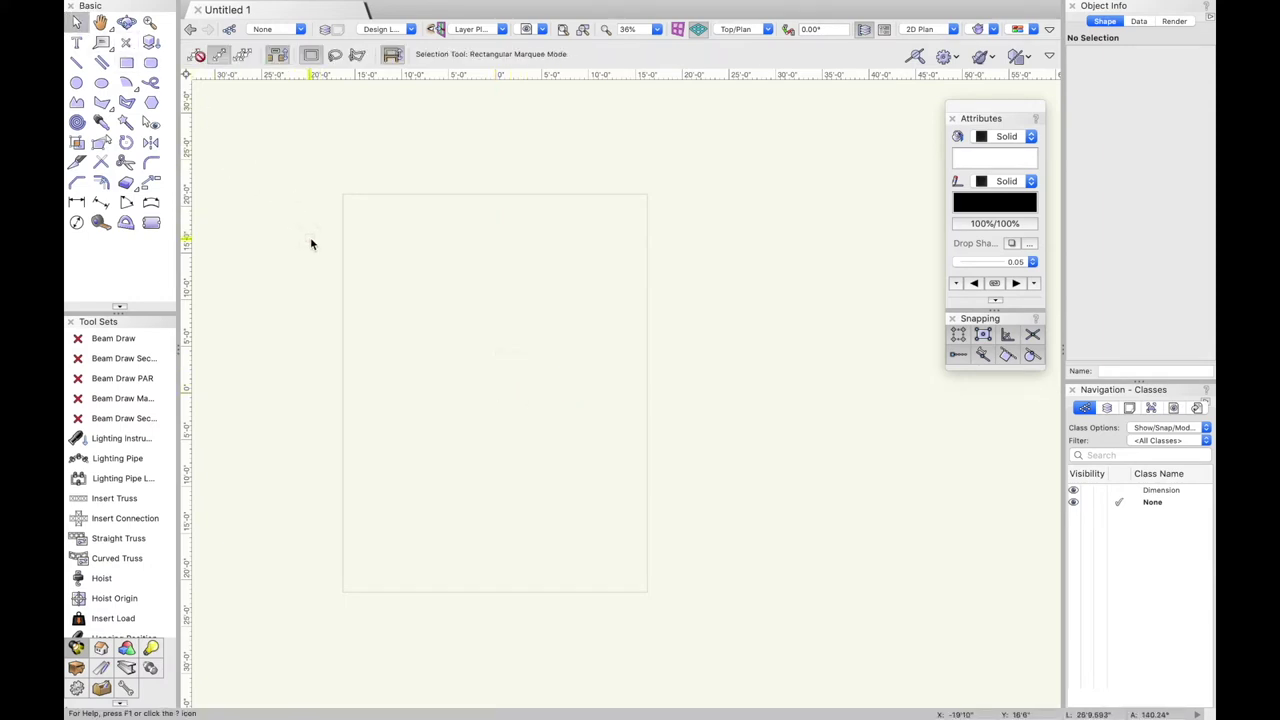
{"action": "left_click", "coordinate": [125, 63]}
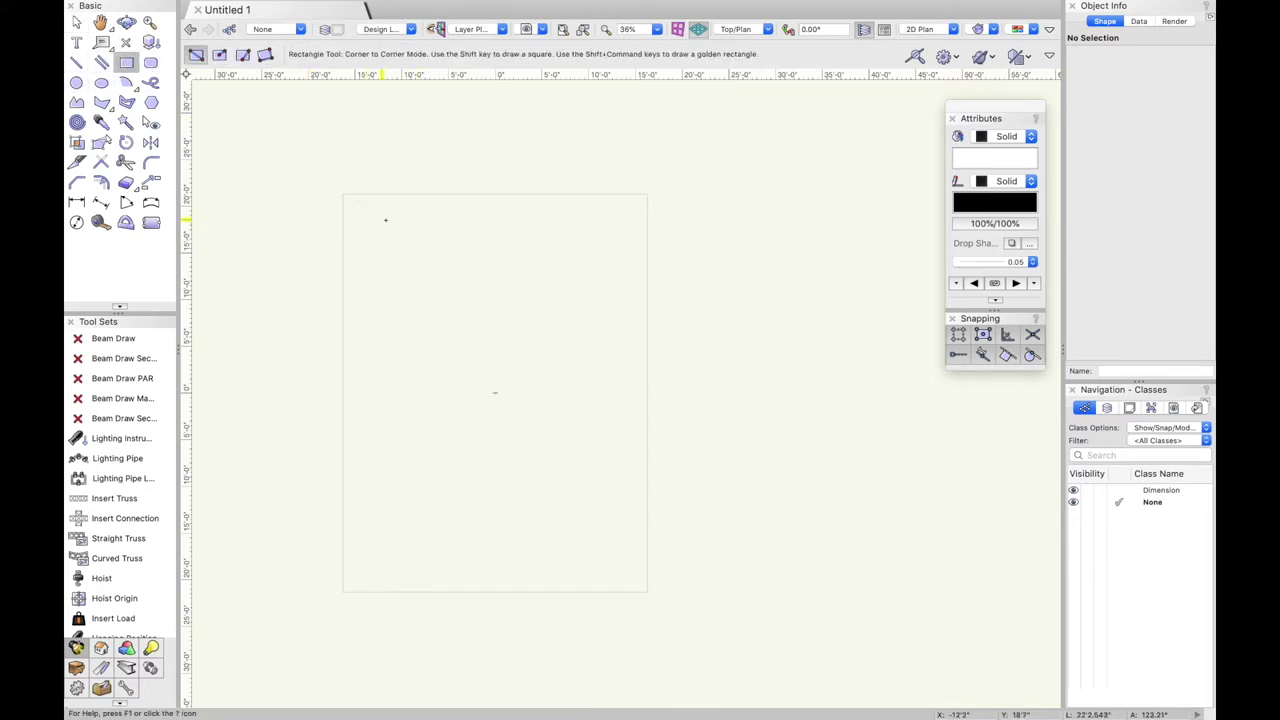
{"action": "scroll", "coordinate": [389, 225], "scroll_direction": "down", "scroll_amount": 3}
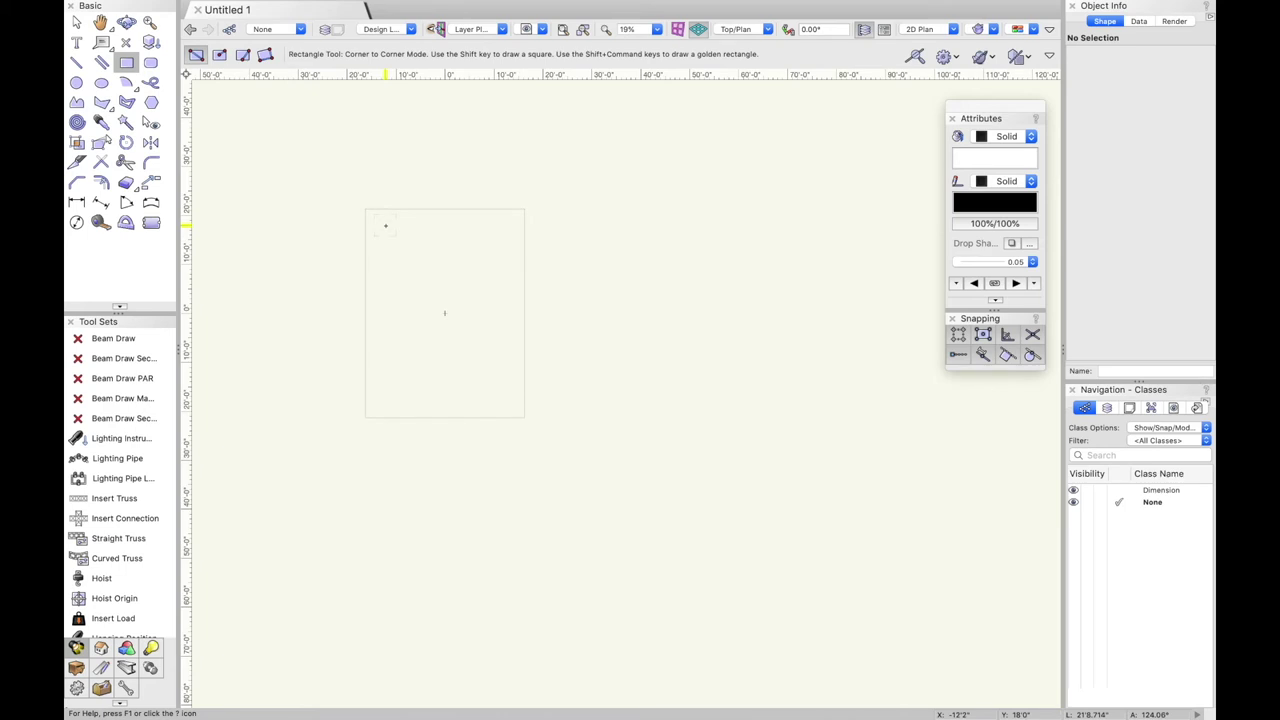
{"action": "left_click", "coordinate": [386, 225]}
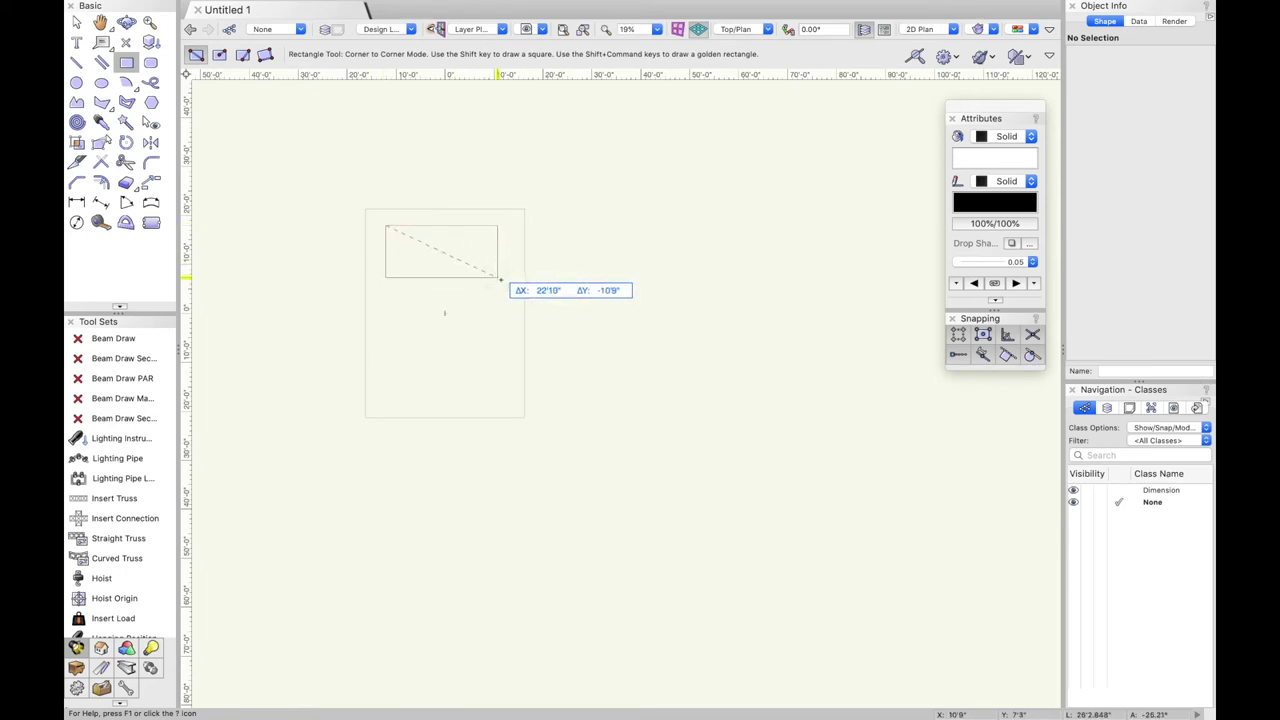
{"action": "key", "text": "Tab"}
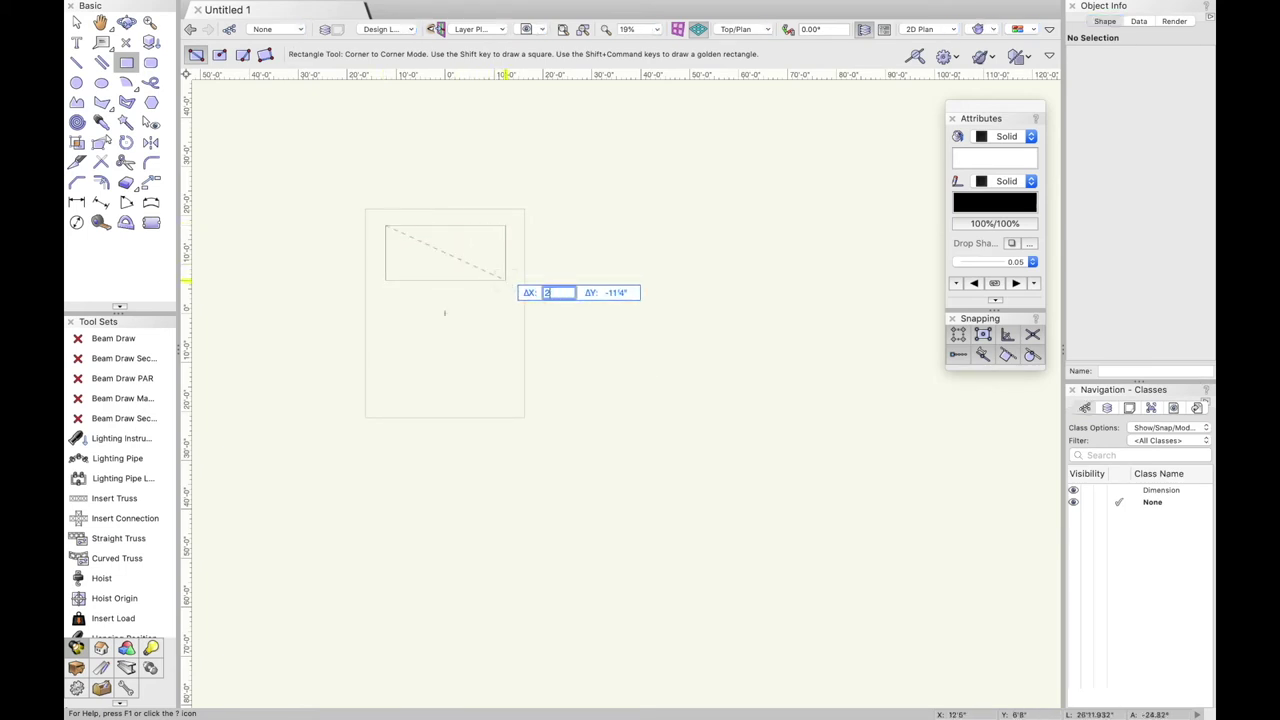
{"action": "type", "text": "25'"}
{"action": "key", "text": "Return"}
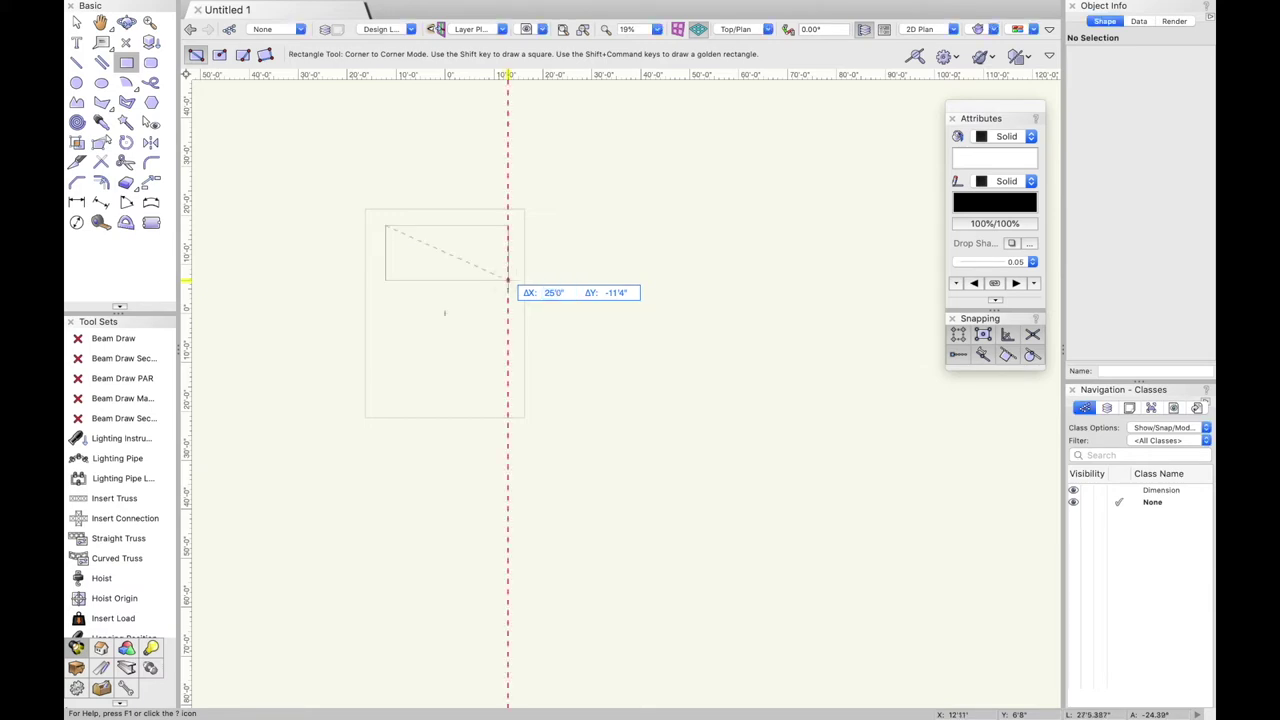
Change the unfinished rectangle's width to 15' and set it back to 25'.
{"action": "key", "text": "Tab"}
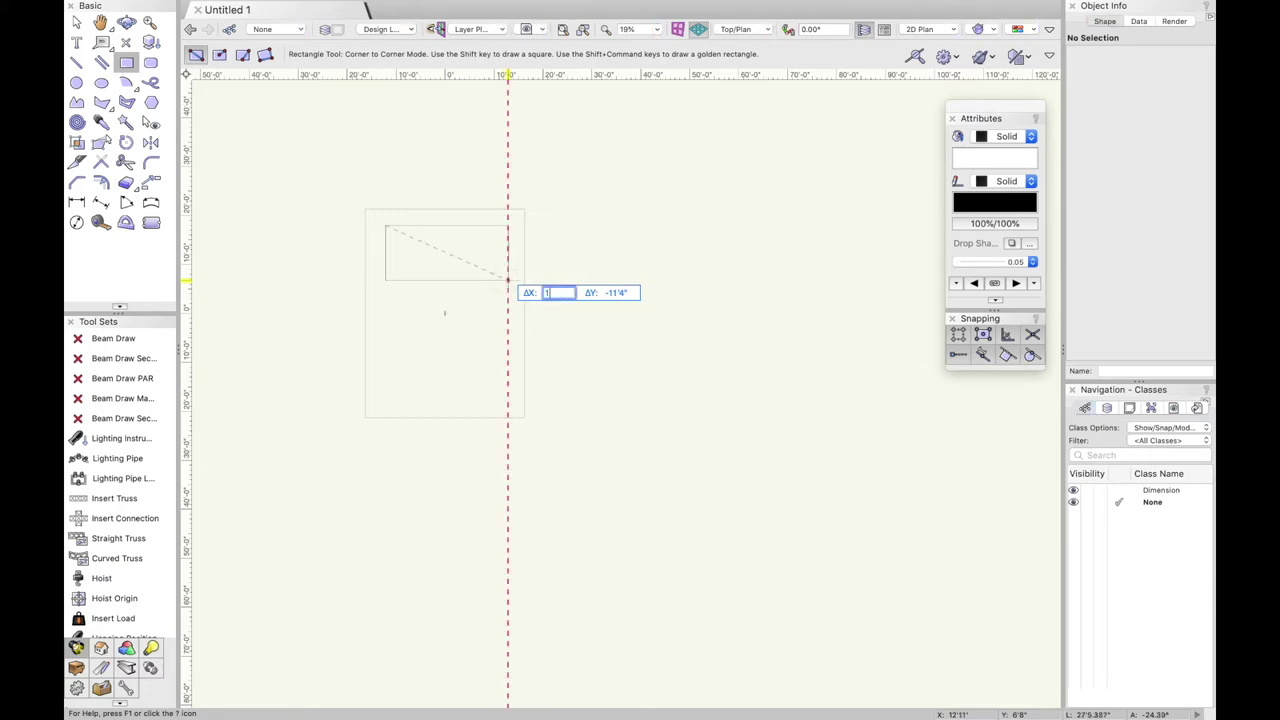
{"action": "type", "text": "15"}
{"action": "key", "text": "Return"}
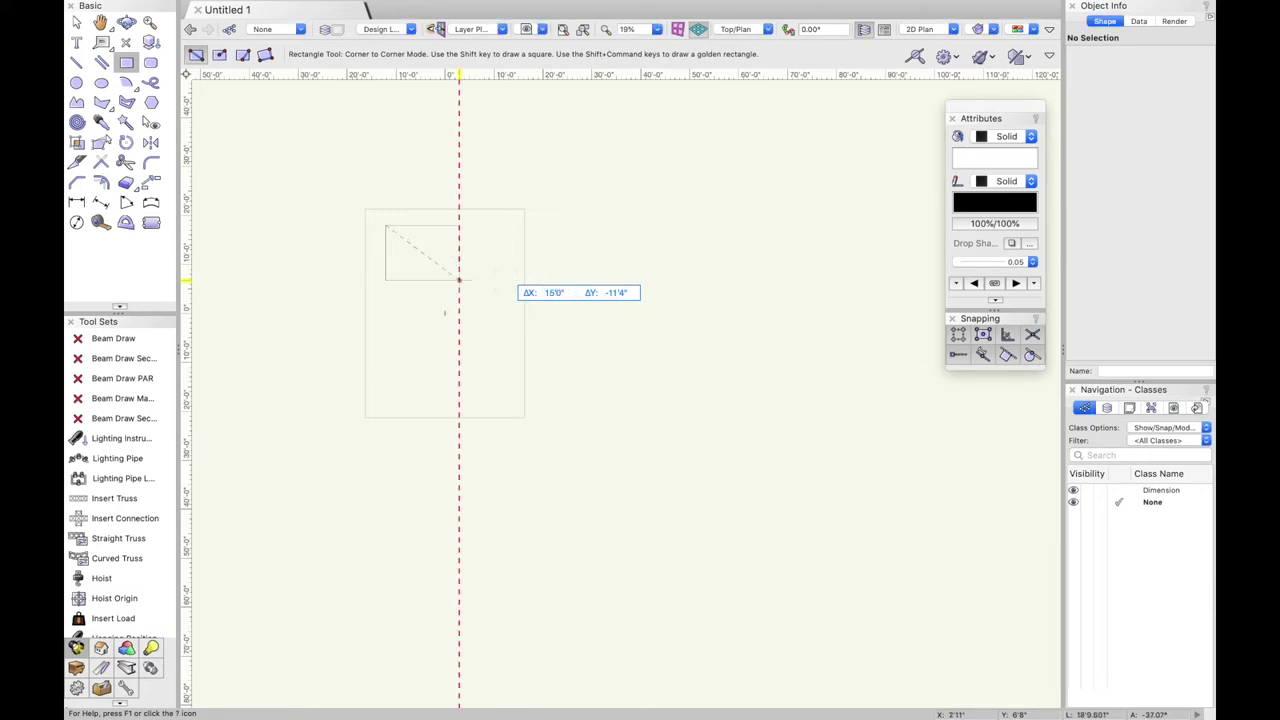
{"action": "key", "text": "Tab"}
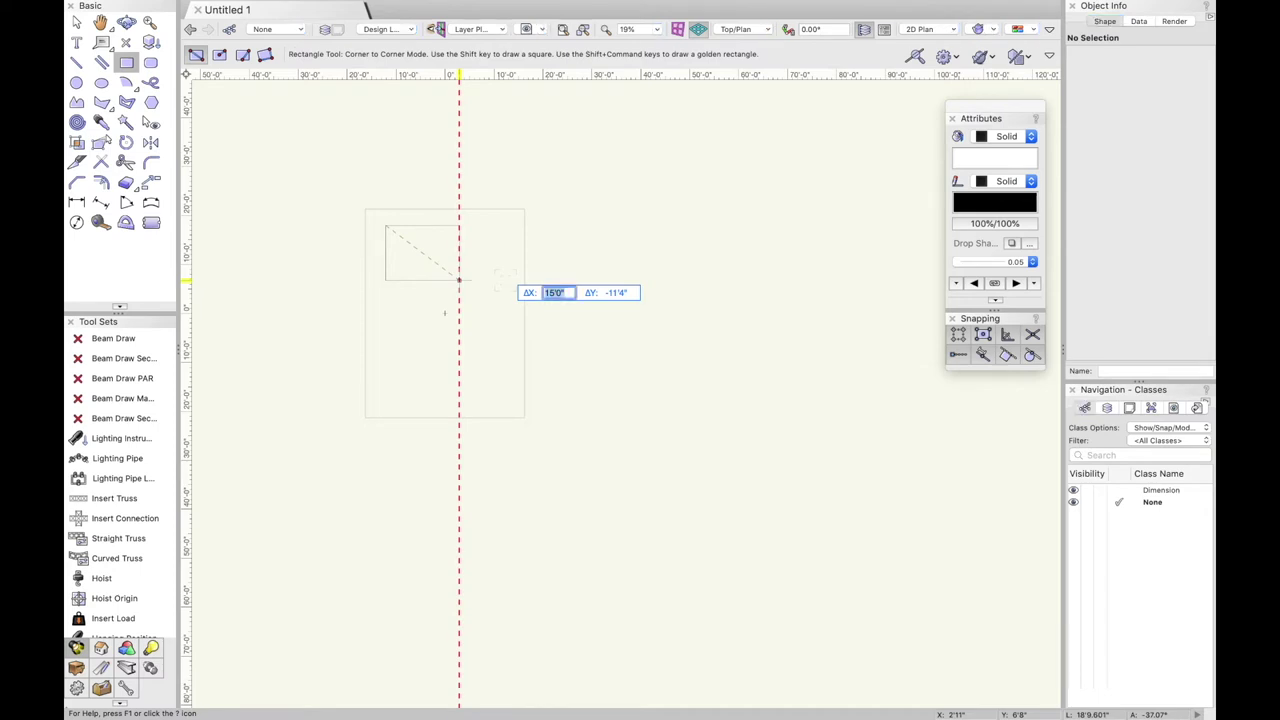
{"action": "type", "text": "25"}
{"action": "key", "text": "Return"}
Set the rectangle's height to 15' going downward from its first corner and place it.
{"action": "key", "text": "Tab"}
{"action": "key", "text": "Tab"}
{"action": "type", "text": "1"}
{"action": "key", "text": "Return"}
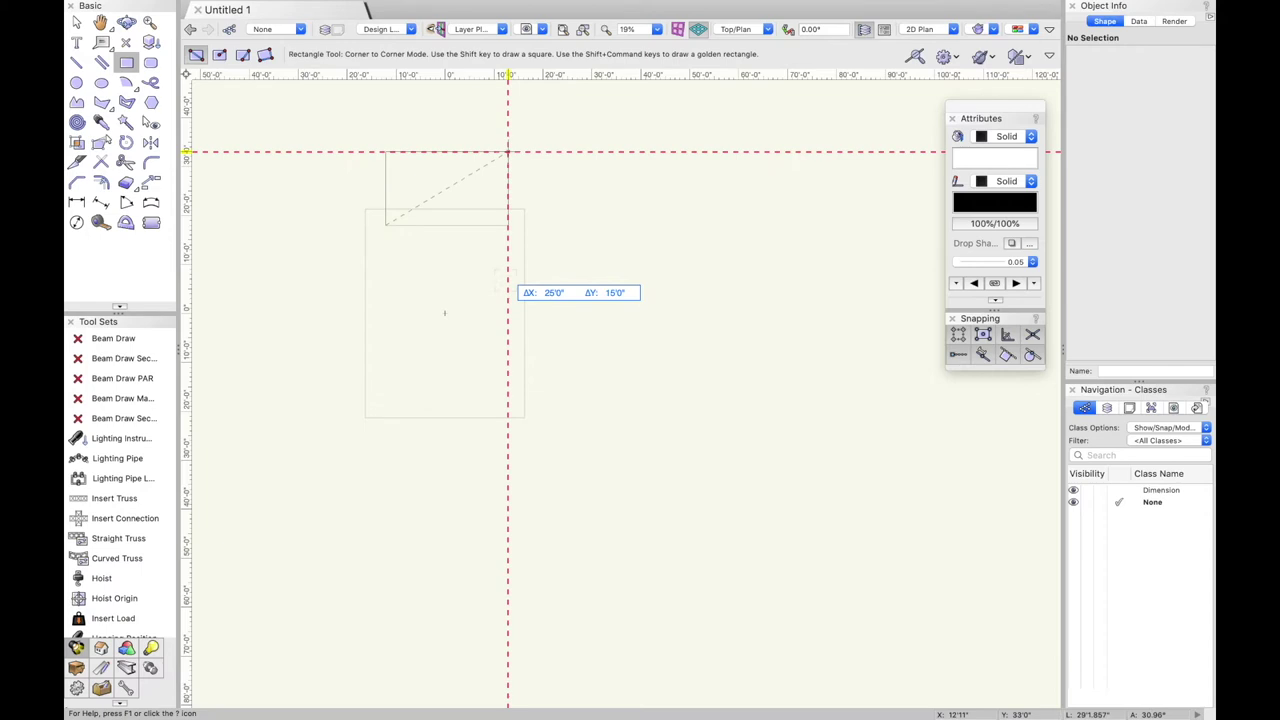
{"action": "key", "text": "Tab"}
{"action": "key", "text": "Tab"}
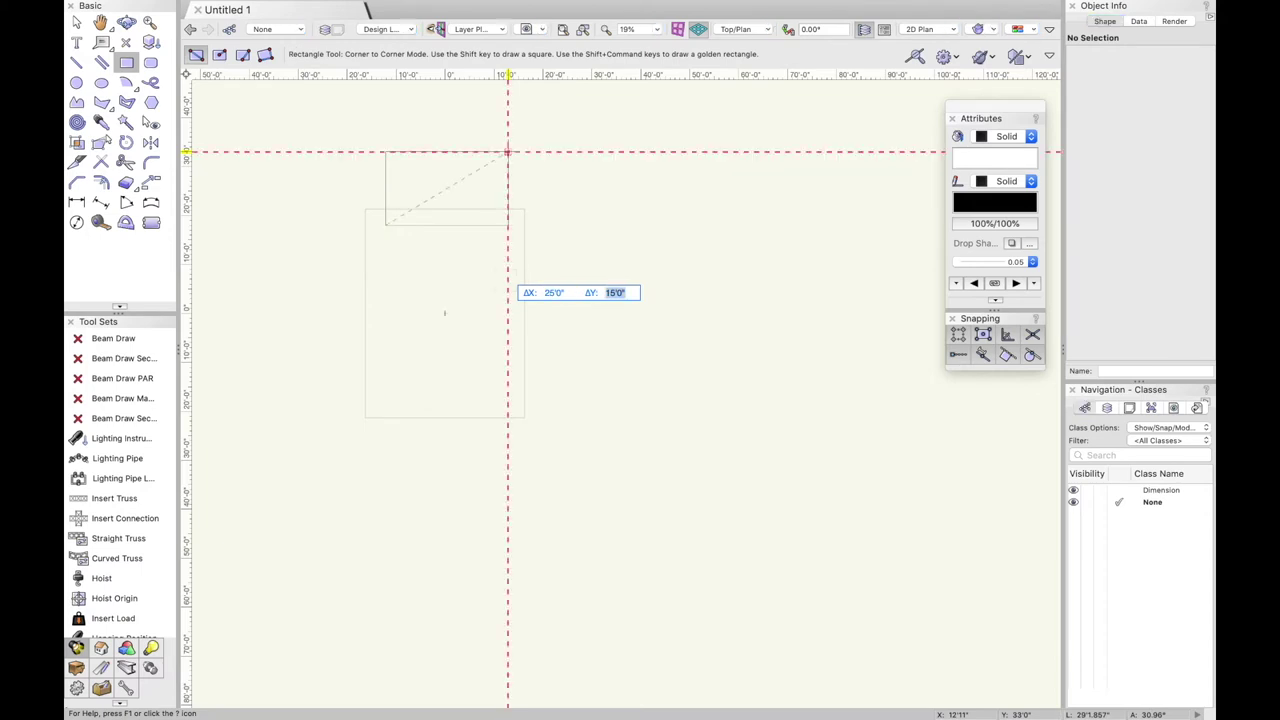
{"action": "key", "text": "Return"}
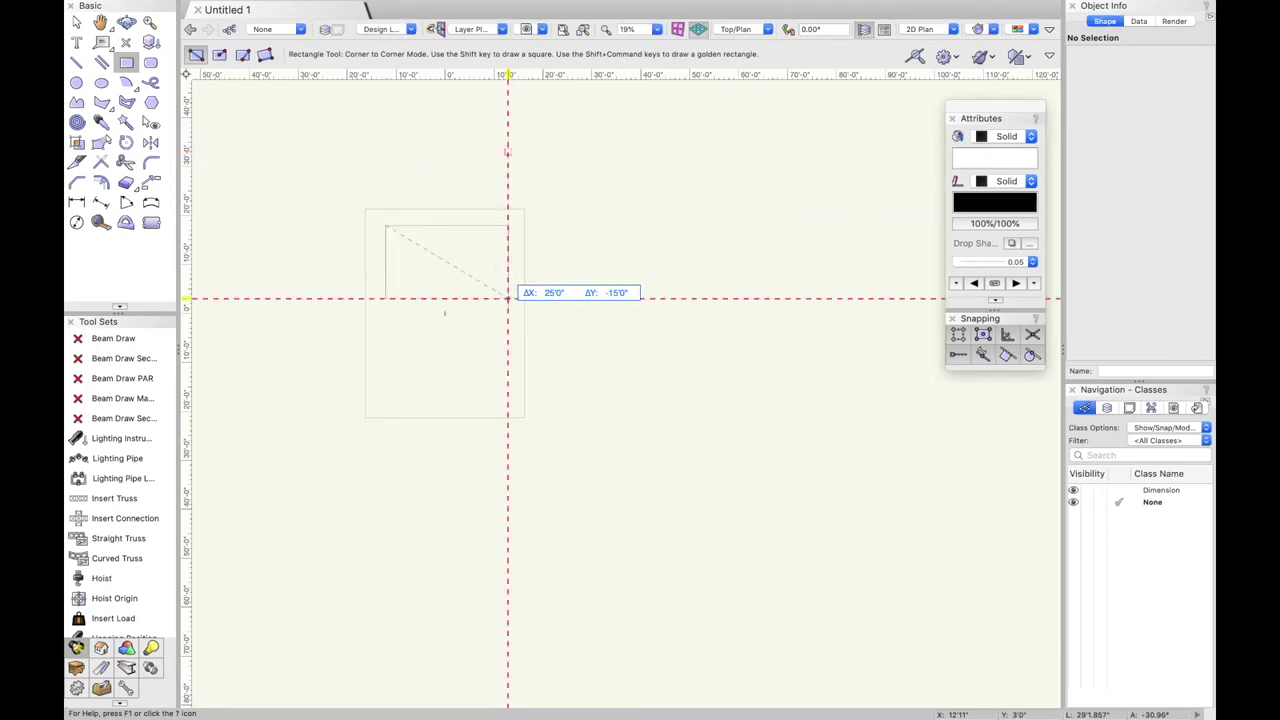
{"action": "left_click", "coordinate": [507, 297]}
Draw a vertical guide line through the page centre that extends above the page's upper edge.
{"action": "scroll", "coordinate": [360, 222], "scroll_direction": "up", "scroll_amount": 2}
{"action": "scroll", "coordinate": [446, 250], "scroll_direction": "up", "scroll_amount": 3}
{"action": "key", "text": "2"}
{"action": "left_click", "coordinate": [502, 430]}
{"action": "left_click", "coordinate": [502, 108]}
{"action": "key", "text": "x"}
Move the rectangle by its centre onto the vertical guide line and delete the line.
{"action": "left_click", "coordinate": [577, 243]}
{"action": "scroll", "coordinate": [446, 297], "scroll_direction": "up", "scroll_amount": 4}
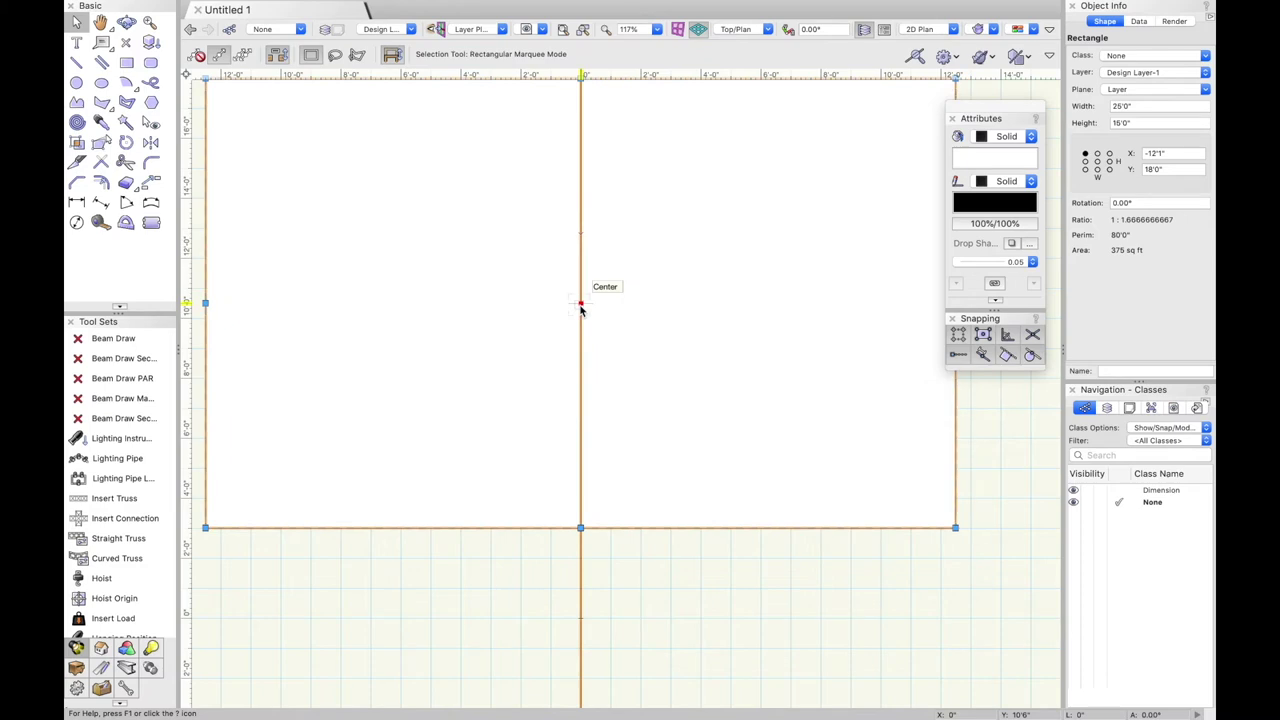
{"action": "scroll", "coordinate": [533, 321], "scroll_direction": "down", "scroll_amount": 4}
{"action": "left_click", "coordinate": [550, 145]}
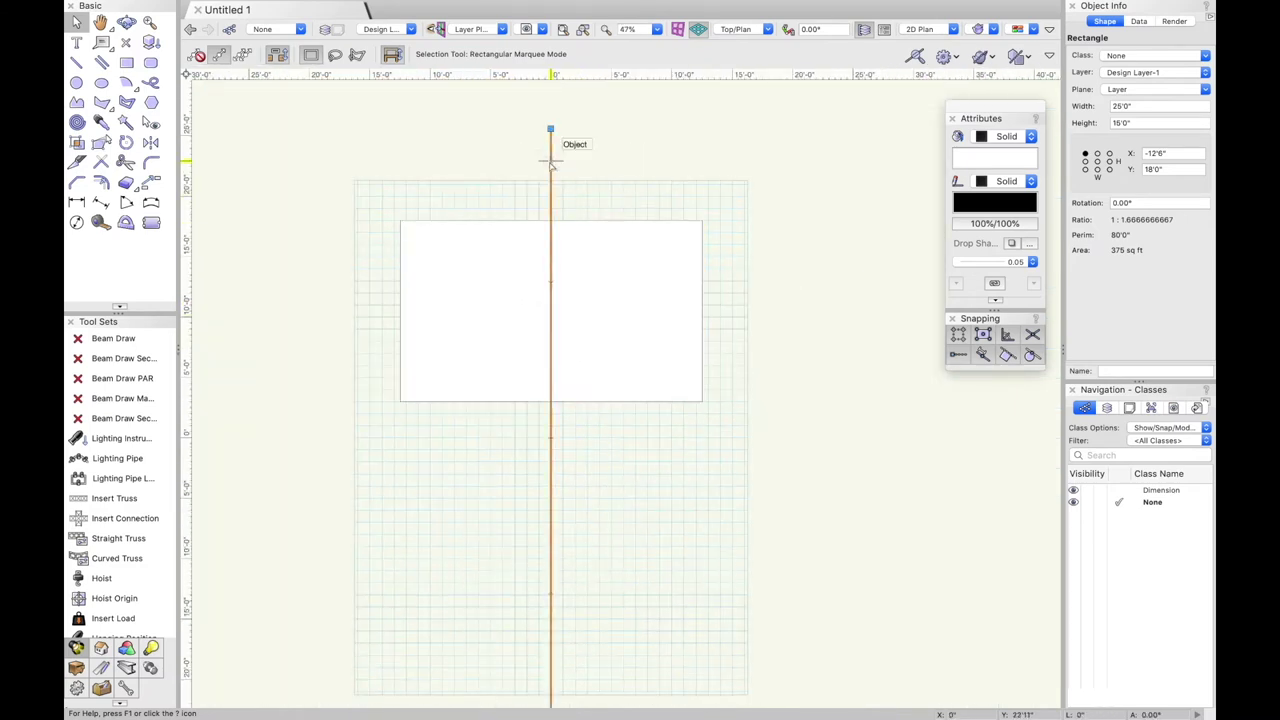
{"action": "key", "text": "Delete"}
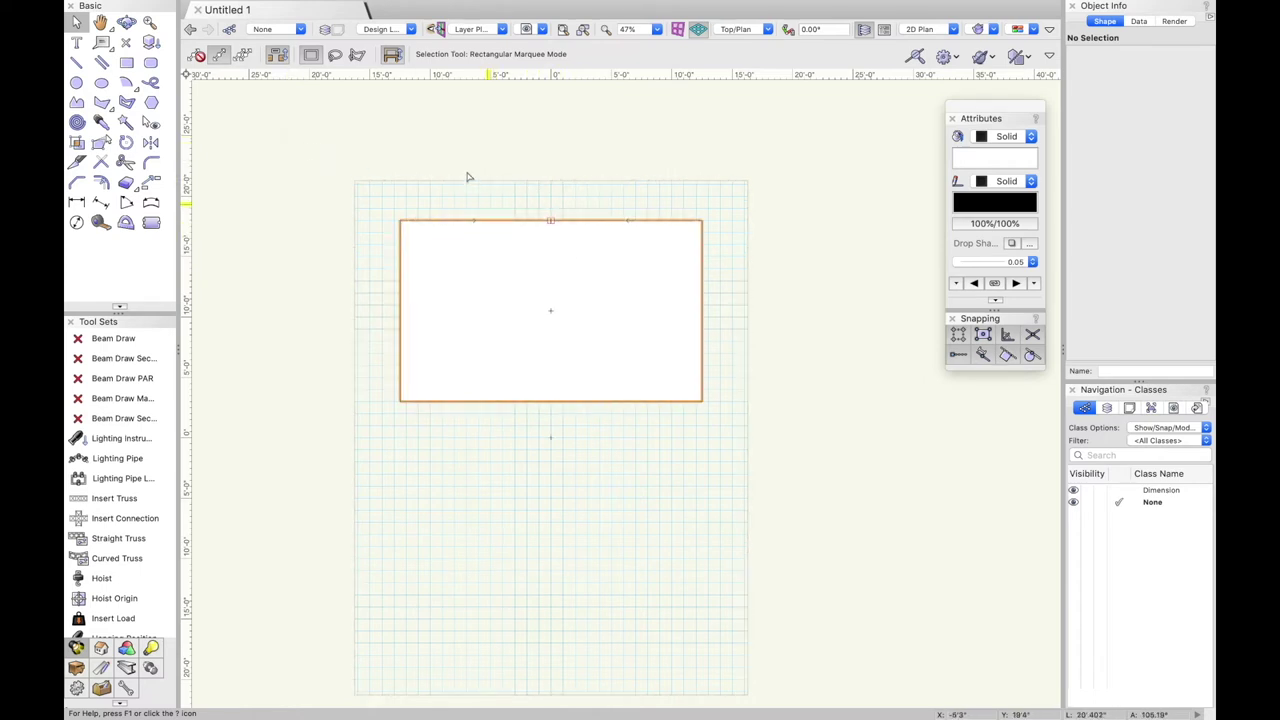
Draw a rounded rectangle about 28' wide and 16'2" high overlapping the plain rectangle and delete it.
{"action": "left_click", "coordinate": [150, 62]}
{"action": "scroll", "coordinate": [338, 162], "scroll_direction": "down", "scroll_amount": 3}
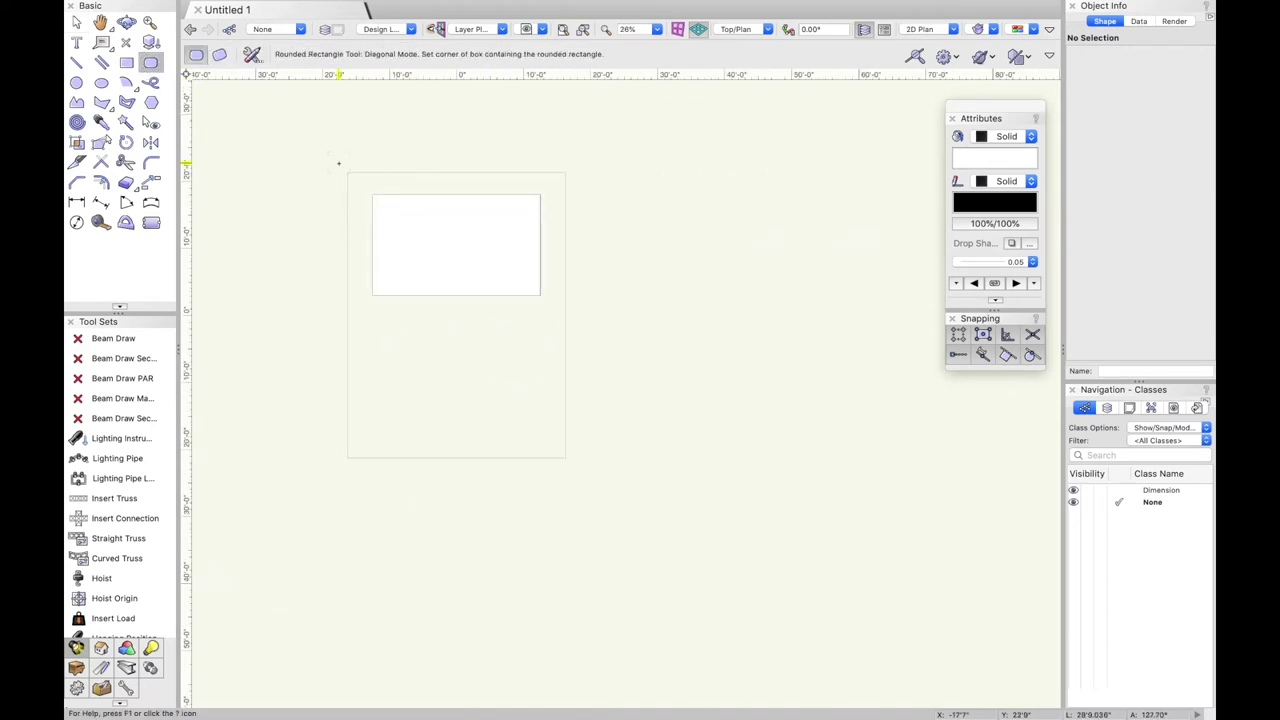
{"action": "left_click", "coordinate": [310, 204]}
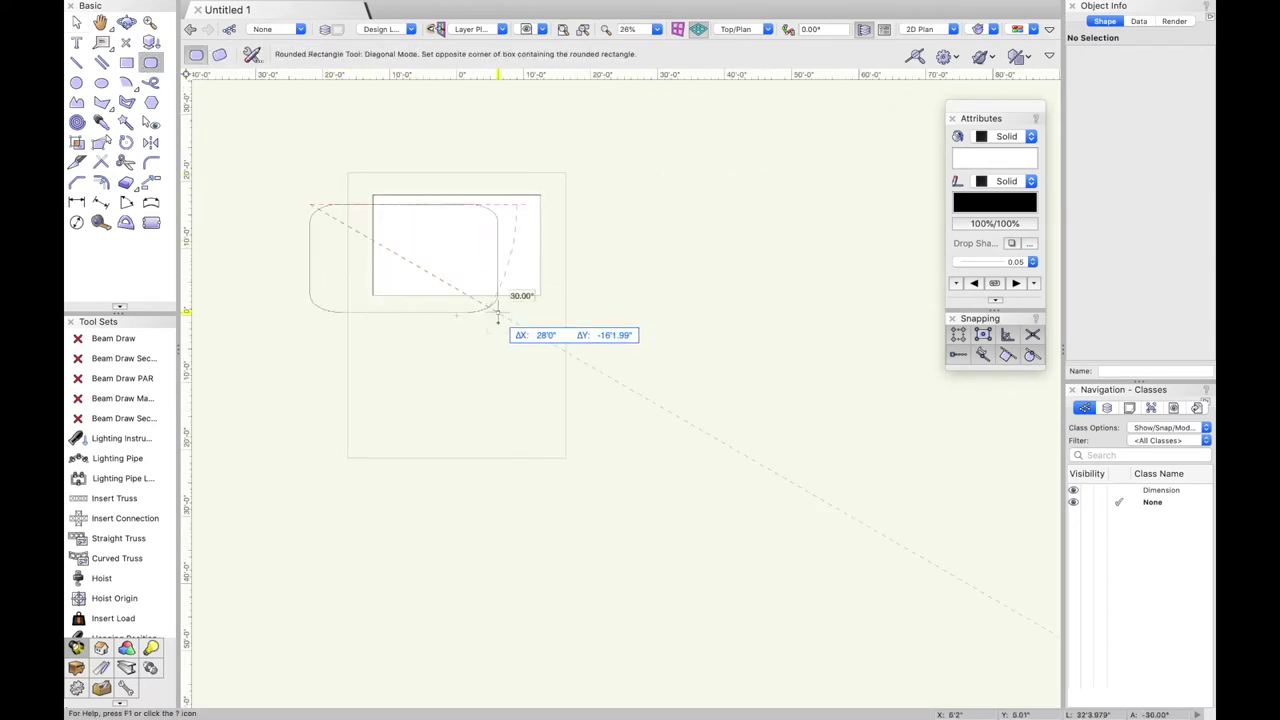
{"action": "left_click", "coordinate": [498, 312]}
{"action": "scroll", "coordinate": [336, 188], "scroll_direction": "up", "scroll_amount": 3}
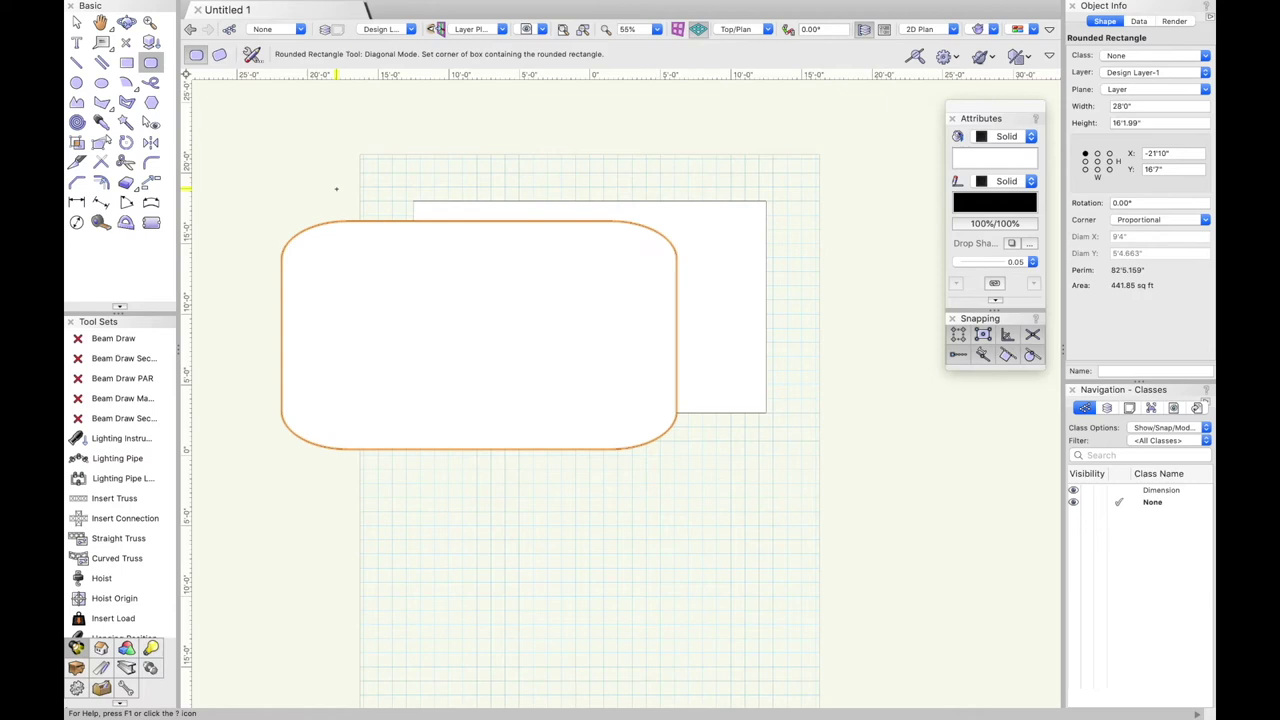
{"action": "key", "text": "Delete"}
Draw a circle in radius mode and delete it.
{"action": "left_click", "coordinate": [76, 82]}
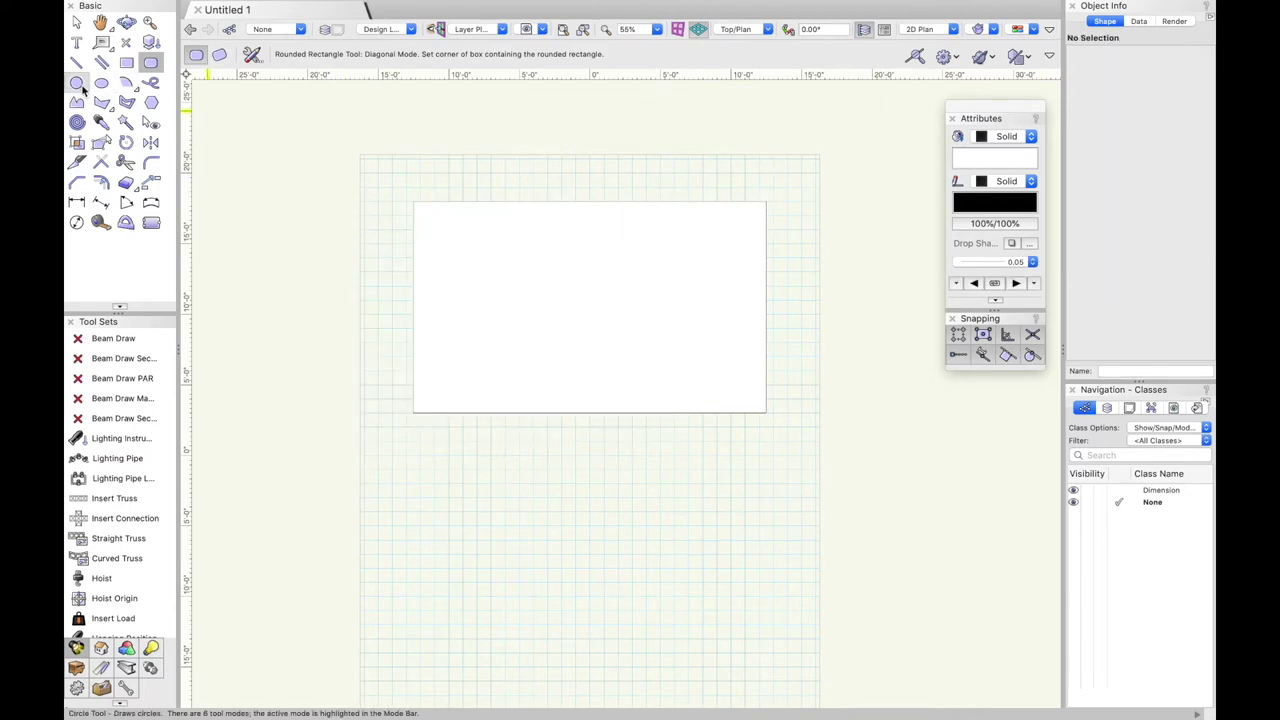
{"action": "scroll", "coordinate": [360, 174], "scroll_direction": "down", "scroll_amount": 3}
{"action": "left_click", "coordinate": [585, 241]}
{"action": "key", "text": "Delete"}
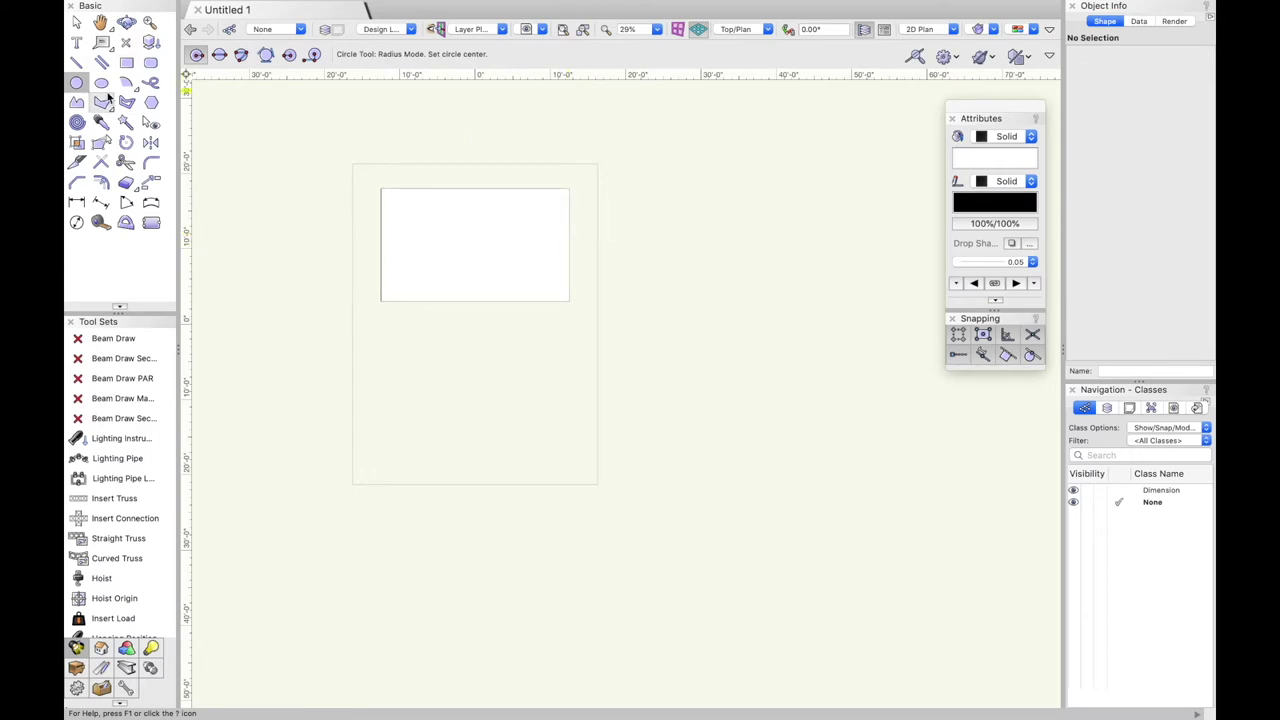
Draw an oval in box mode from the page's lower right area outward beyond the page and undo it.
{"action": "left_click", "coordinate": [101, 82]}
{"action": "left_click", "coordinate": [489, 377]}
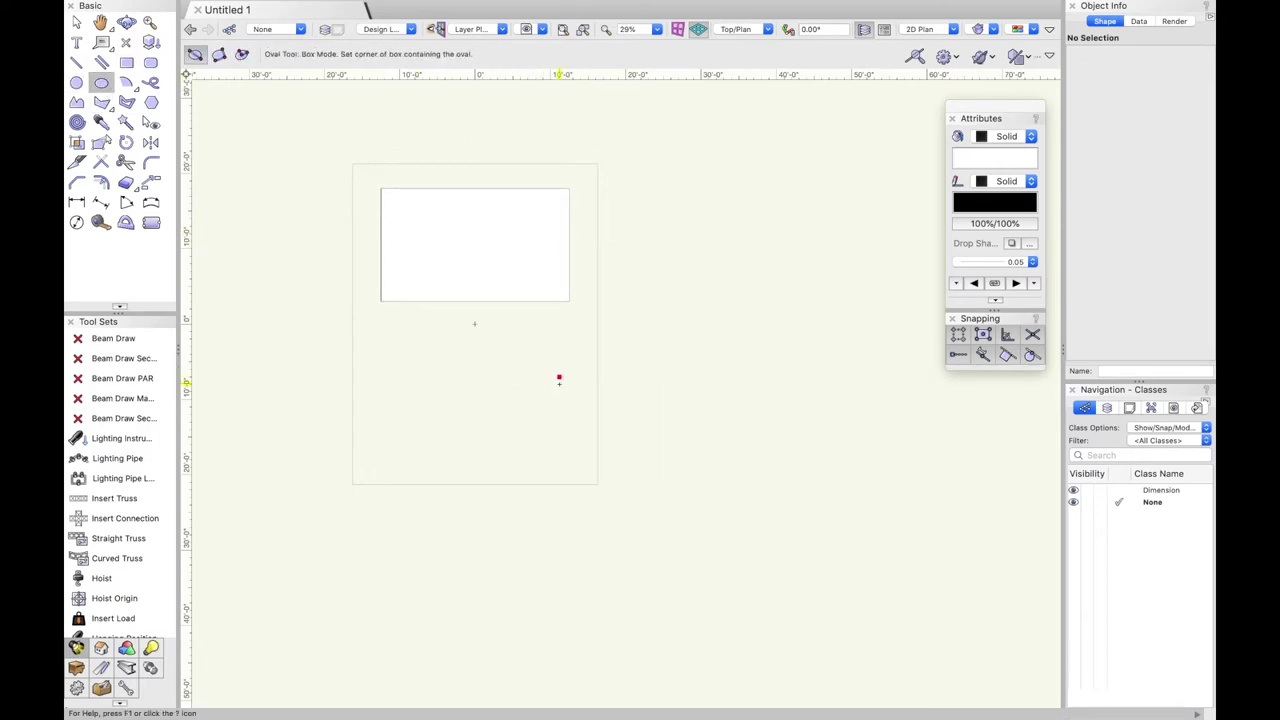
{"action": "left_click", "coordinate": [570, 400]}
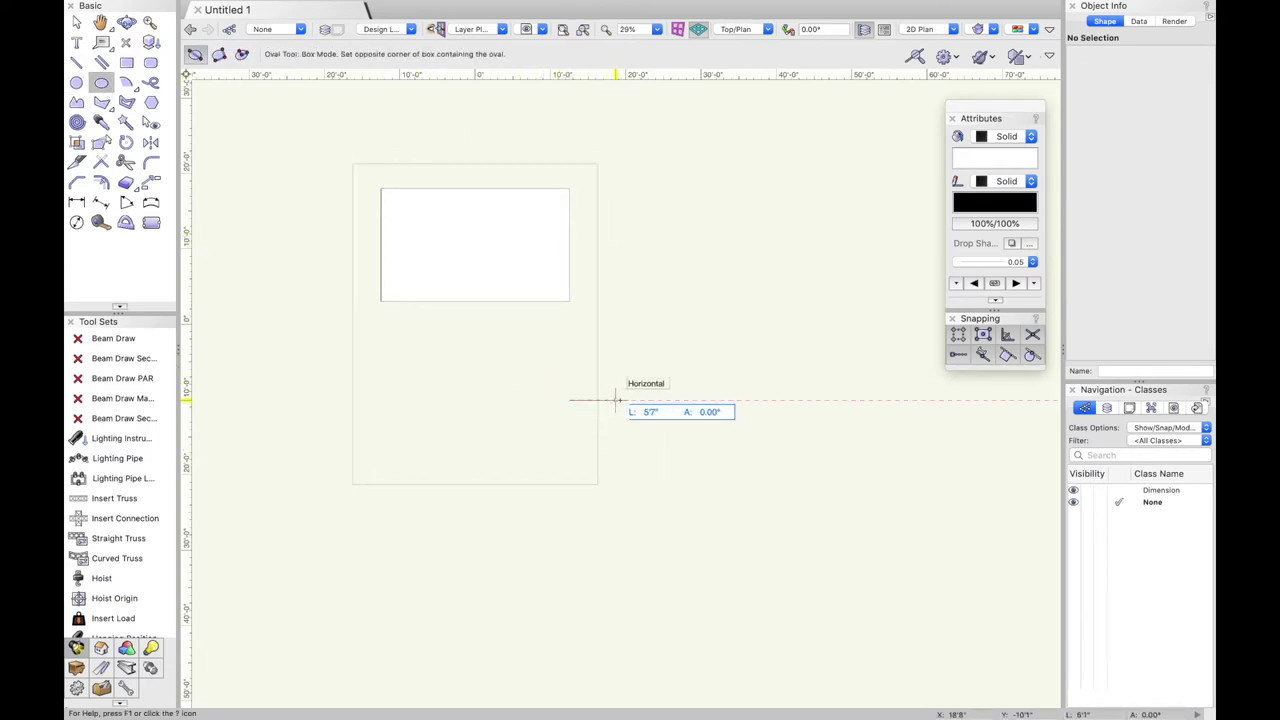
{"action": "left_click", "coordinate": [783, 484]}
{"action": "key", "text": "super+z"}
Draw an arc in radius mode below the rectangle and undo it.
{"action": "left_click", "coordinate": [126, 83]}
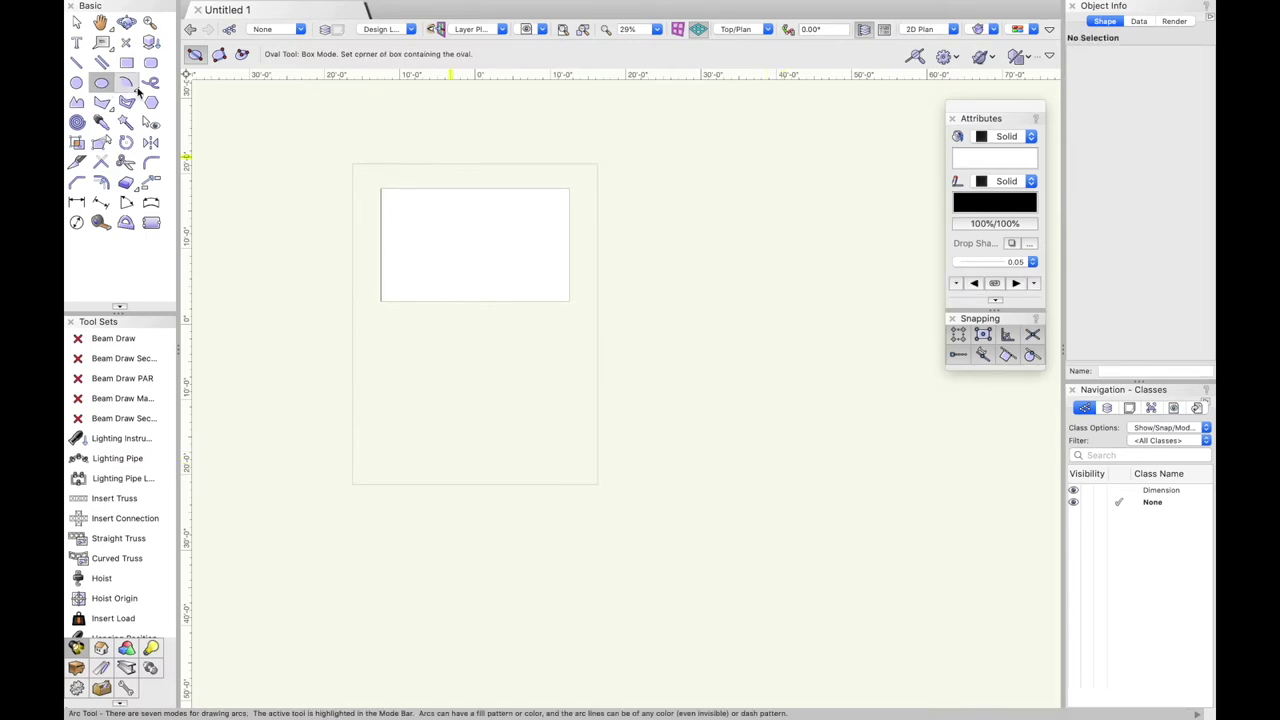
{"action": "left_click", "coordinate": [460, 397]}
{"action": "left_click", "coordinate": [460, 344]}
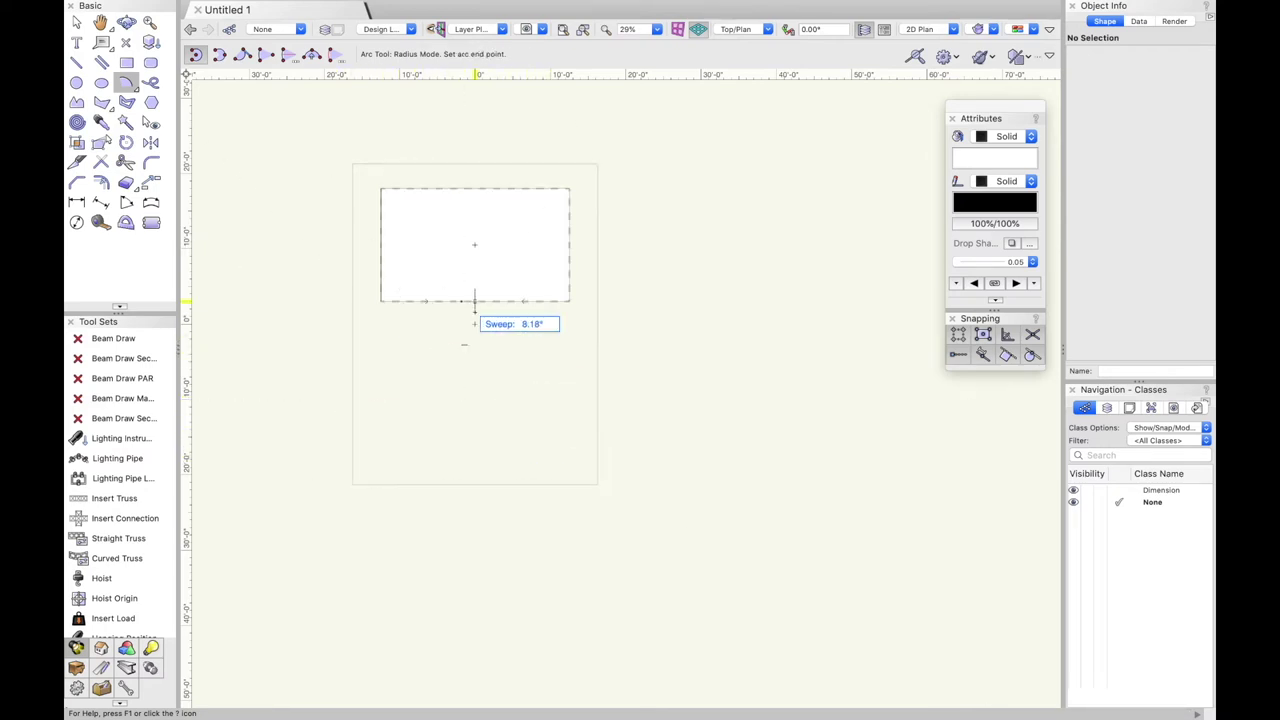
{"action": "left_click", "coordinate": [512, 341]}
{"action": "key", "text": "super+z"}
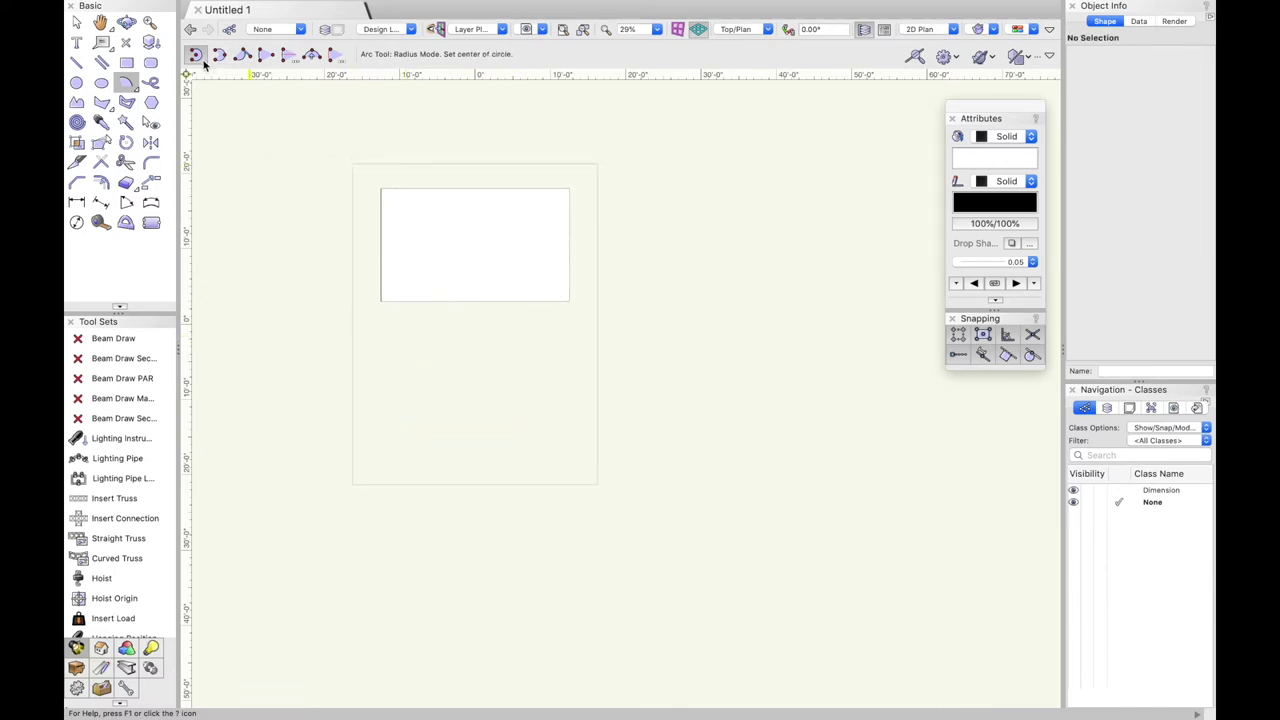
Draw an arc in tangent to line mode ending at the page centre and delete it.
{"action": "left_click", "coordinate": [241, 56]}
{"action": "left_click", "coordinate": [408, 415]}
{"action": "left_click", "coordinate": [518, 416]}
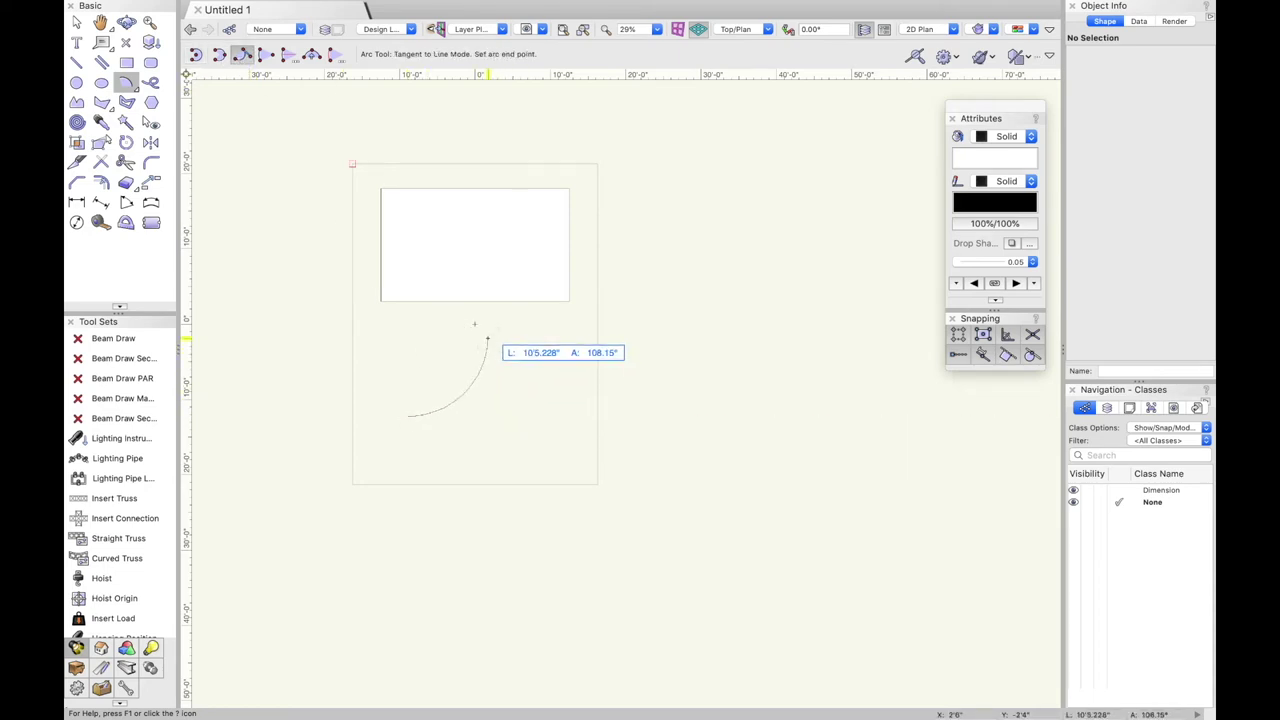
{"action": "left_click", "coordinate": [474, 322]}
{"action": "key", "text": "Delete"}
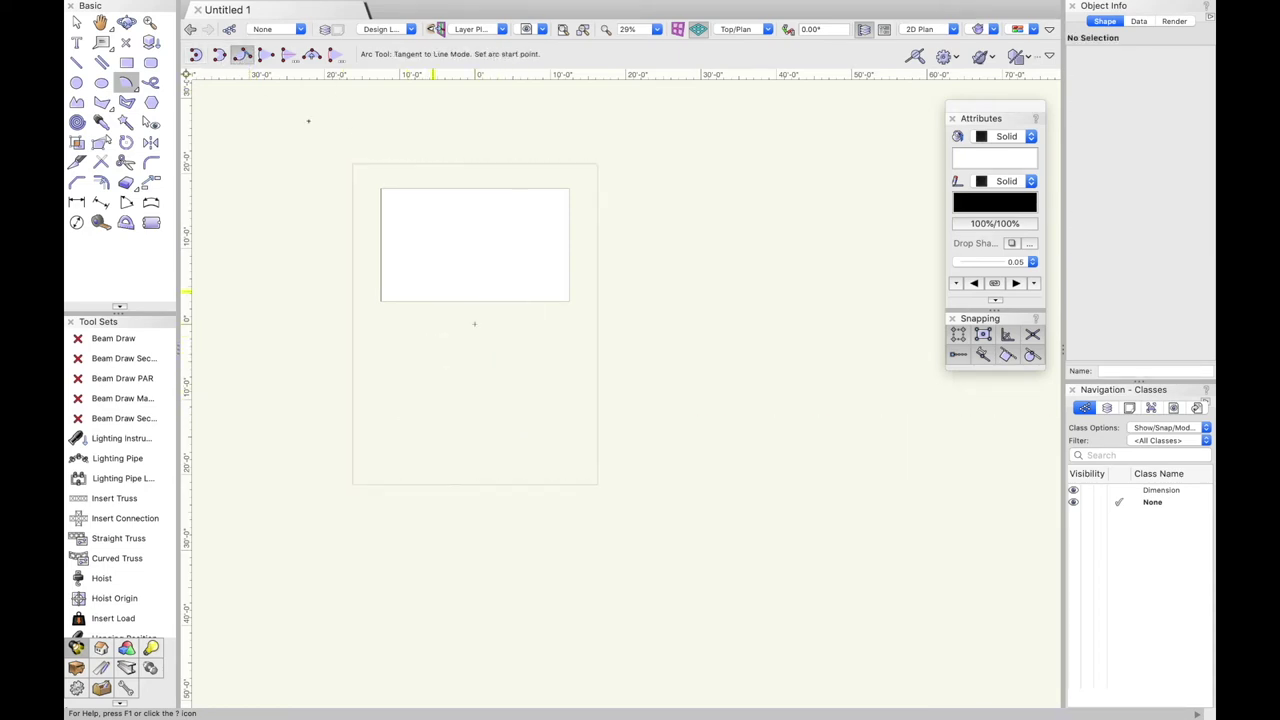
Draw an arc of about 8 ft radius in point on arc mode below the rectangle, delete it, and return to radius mode.
{"action": "left_click", "coordinate": [311, 55]}
{"action": "left_click", "coordinate": [415, 396]}
{"action": "left_click", "coordinate": [465, 343]}
{"action": "left_click", "coordinate": [538, 400]}
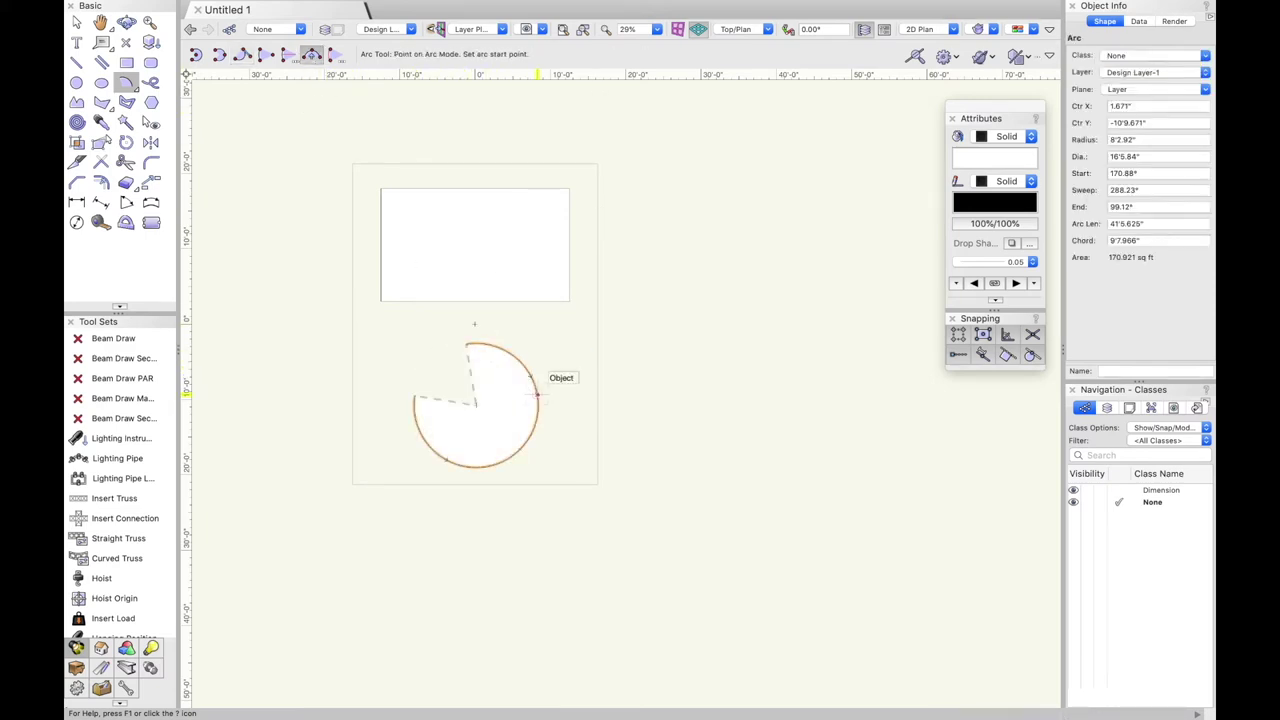
{"action": "key", "text": "Delete"}
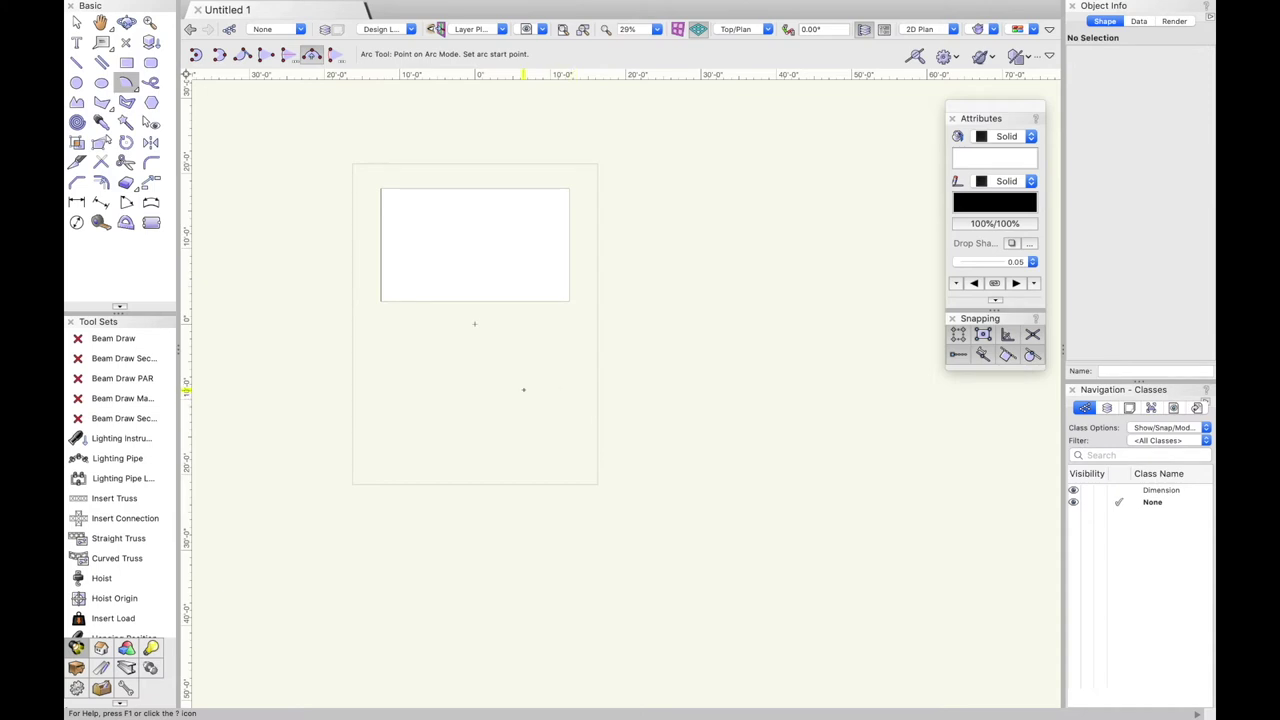
{"action": "left_click", "coordinate": [195, 54]}
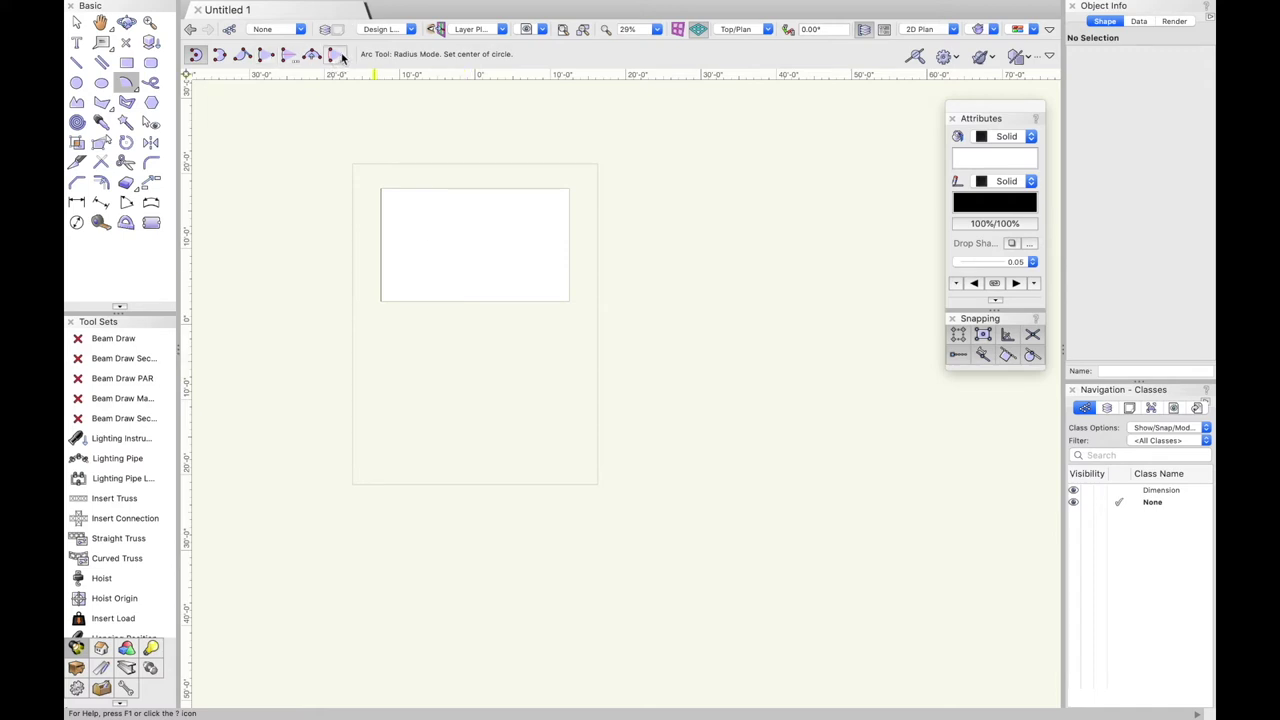
Sketch a freehand curve about 51 ft wide from the page's left edge out past its right edge and undo it.
{"action": "left_click", "coordinate": [153, 84]}
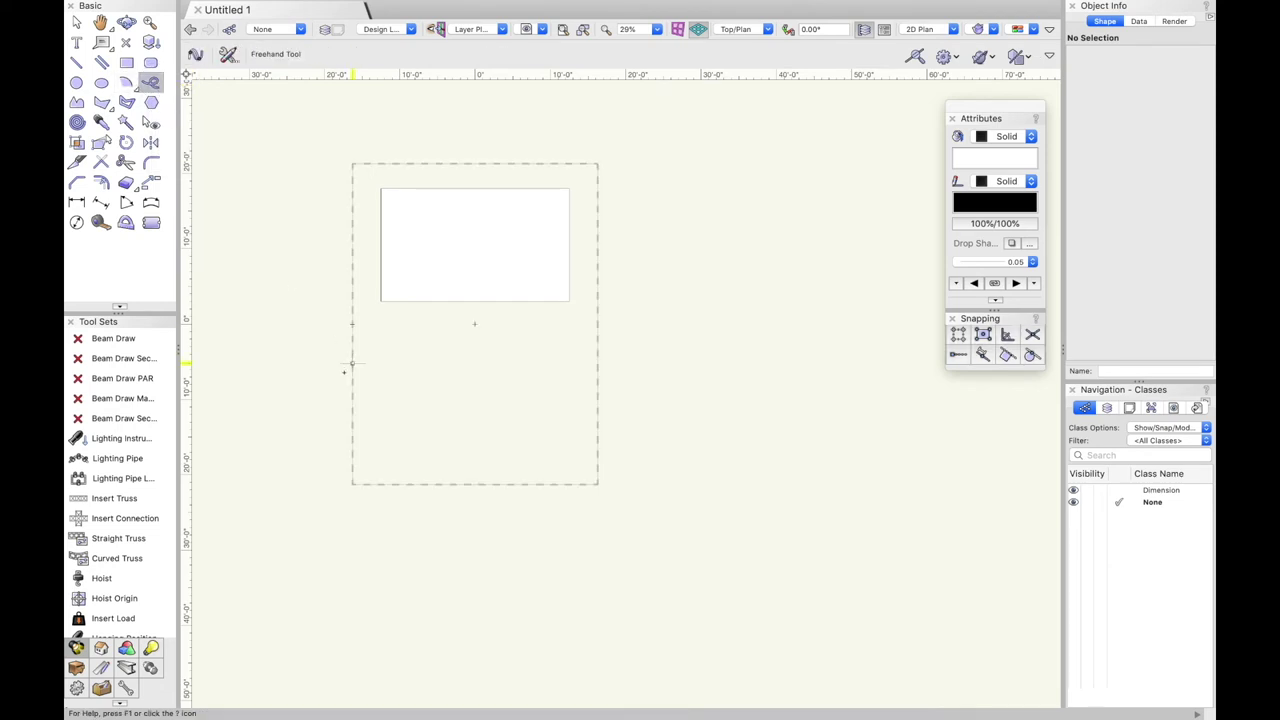
{"action": "mouse_move", "coordinate": [352, 383]}
{"action": "left_mouse_down"}
{"action": "mouse_move", "coordinate": [439, 342]}
{"action": "mouse_move", "coordinate": [489, 361]}
{"action": "mouse_move", "coordinate": [502, 406]}
{"action": "mouse_move", "coordinate": [572, 417]}
{"action": "mouse_move", "coordinate": [711, 292]}
{"action": "mouse_move", "coordinate": [735, 288]}
{"action": "mouse_move", "coordinate": [710, 260]}
{"action": "left_mouse_up"}
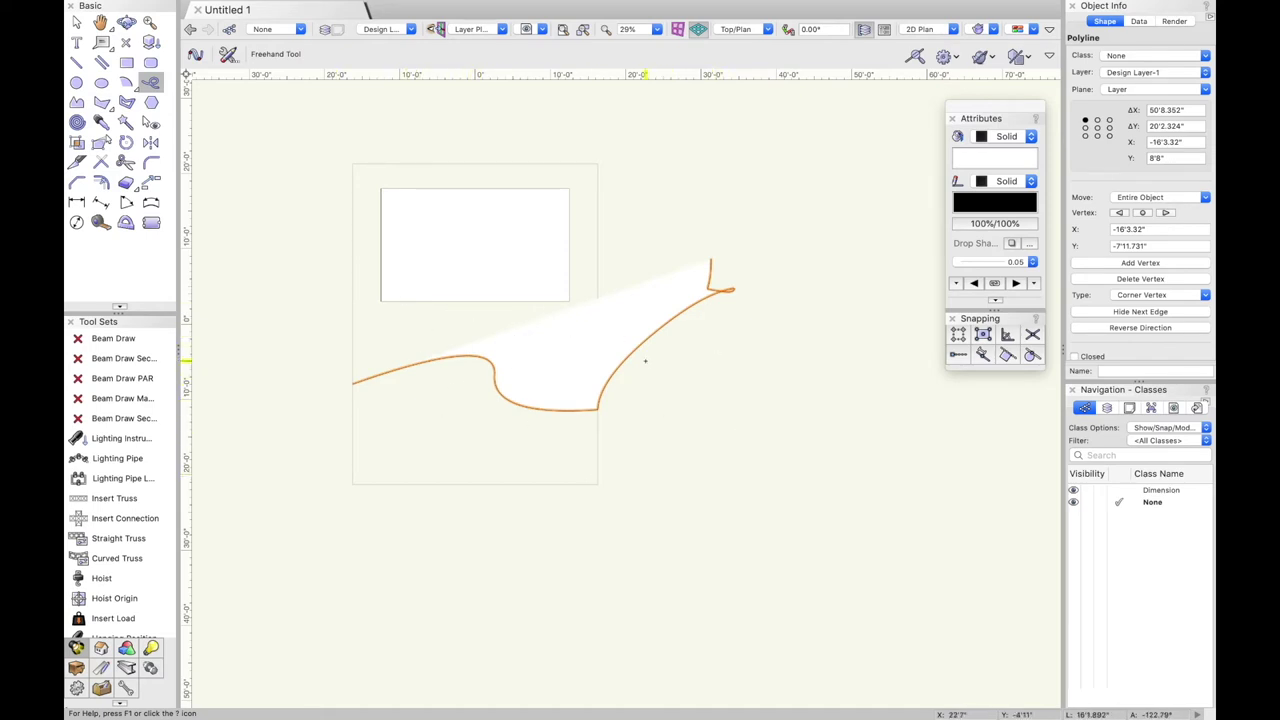
{"action": "key", "text": "super+z"}
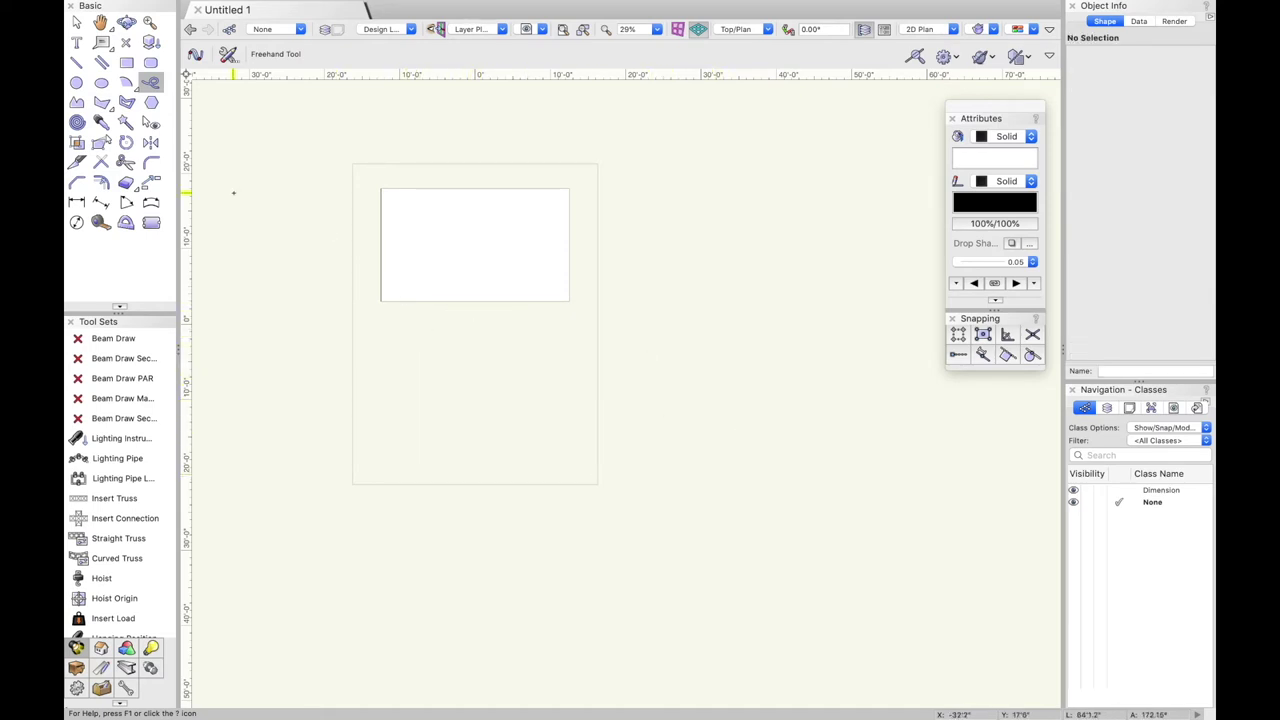
Draw a closed four-sided polyline about 41 ft by 10 ft in corner vertex mode below the rectangle and delete it.
{"action": "left_click", "coordinate": [78, 102]}
{"action": "left_click", "coordinate": [397, 405]}
{"action": "left_click", "coordinate": [659, 405]}
{"action": "left_click", "coordinate": [614, 328]}
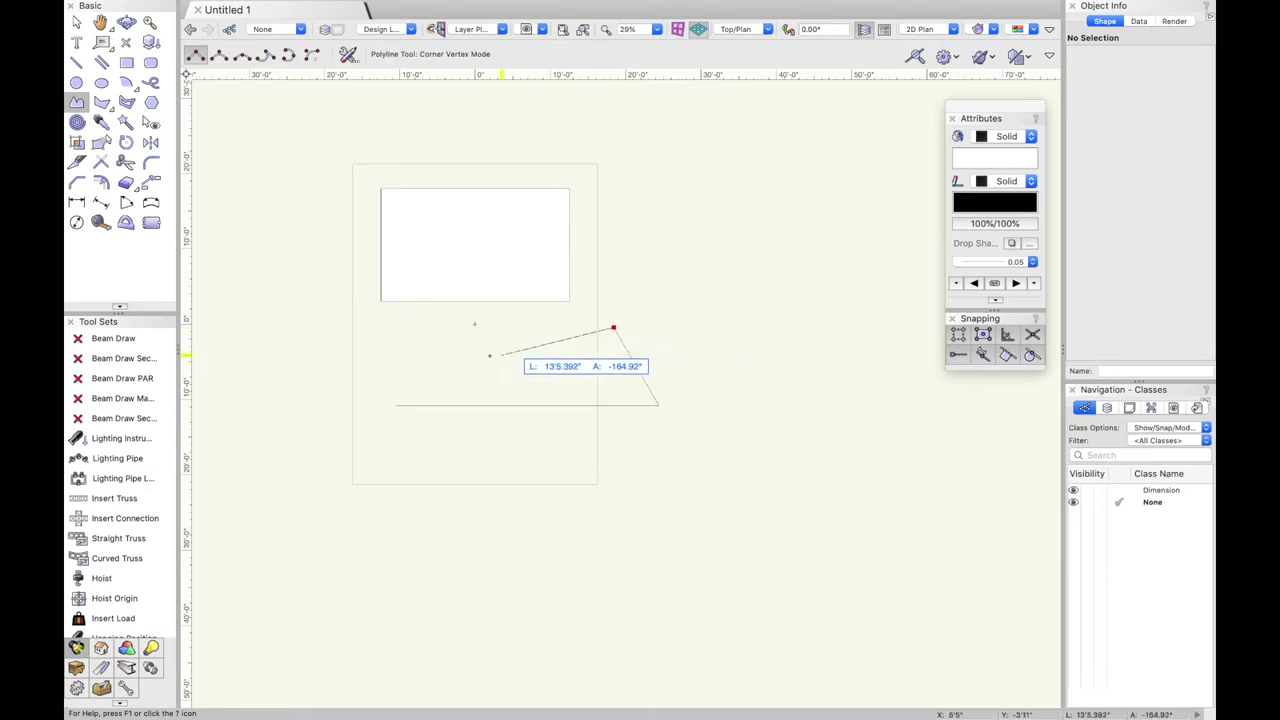
{"action": "left_click", "coordinate": [352, 387]}
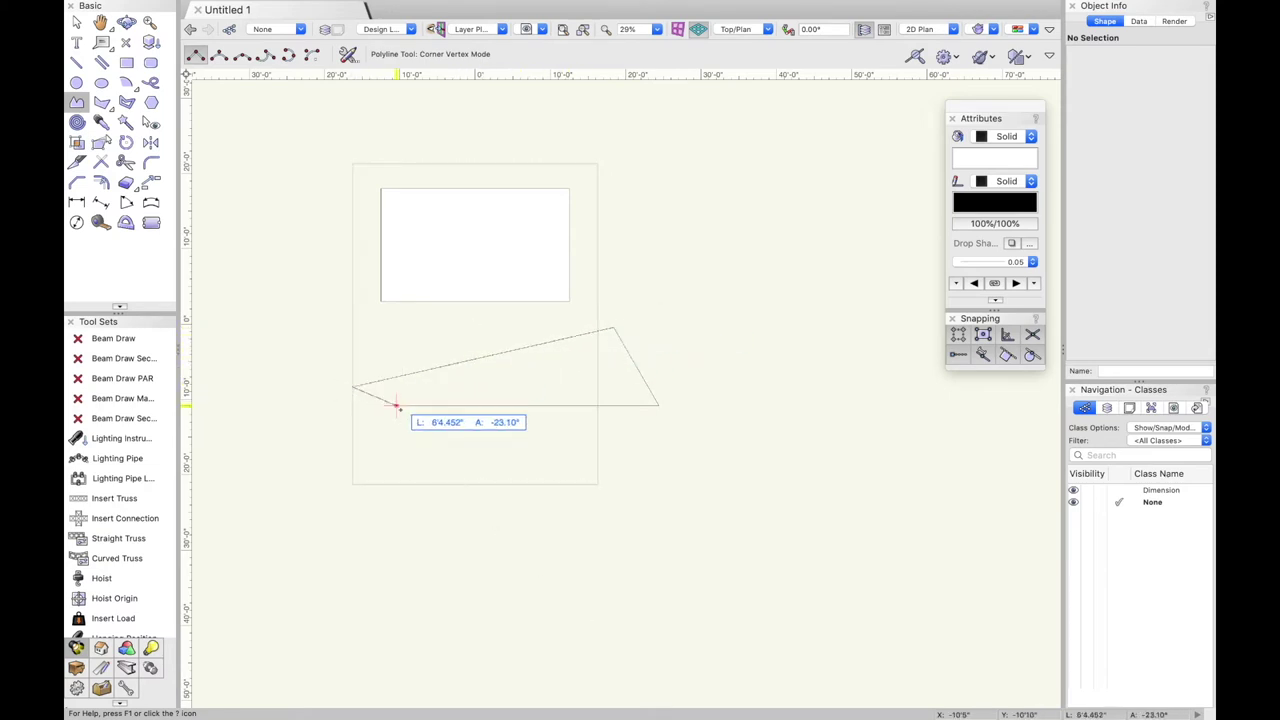
{"action": "left_click", "coordinate": [397, 405]}
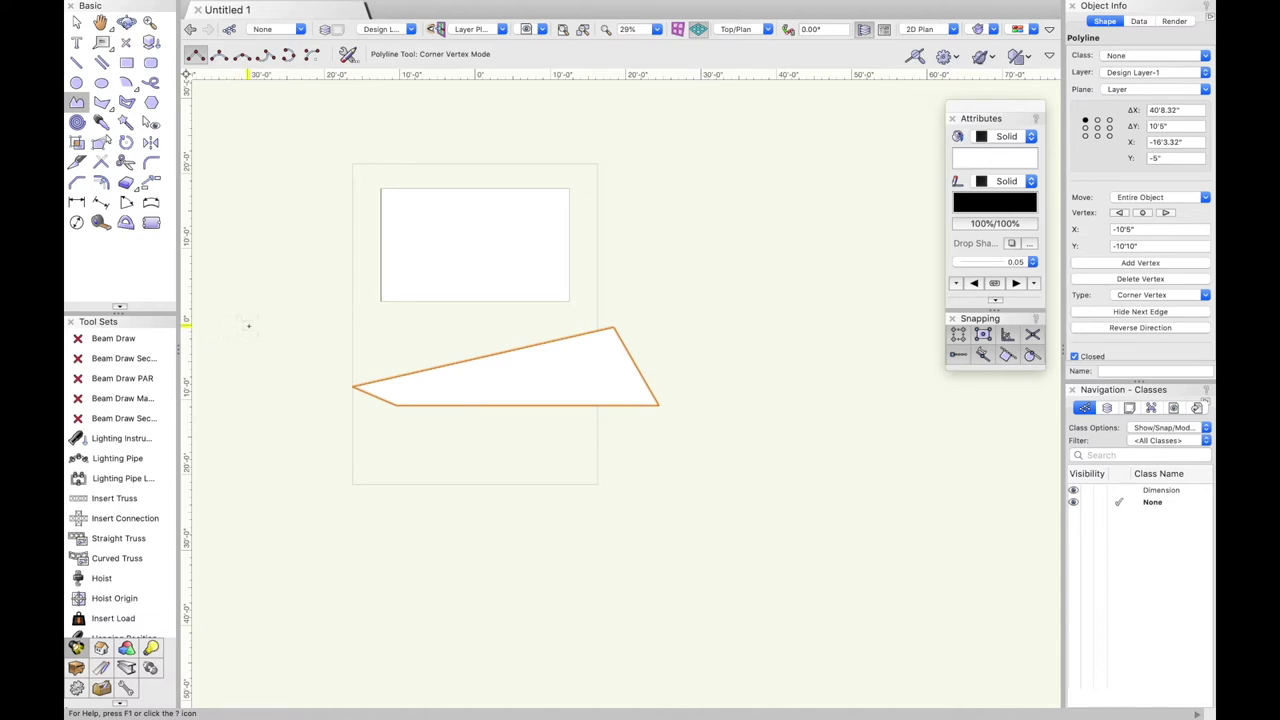
{"action": "key", "text": "Delete"}
Draw an open three-segment polyline about 37 ft by 25 ft starting at the midpoint of the page's lower edge and delete it.
{"action": "left_click", "coordinate": [476, 484]}
{"action": "left_click", "coordinate": [749, 486]}
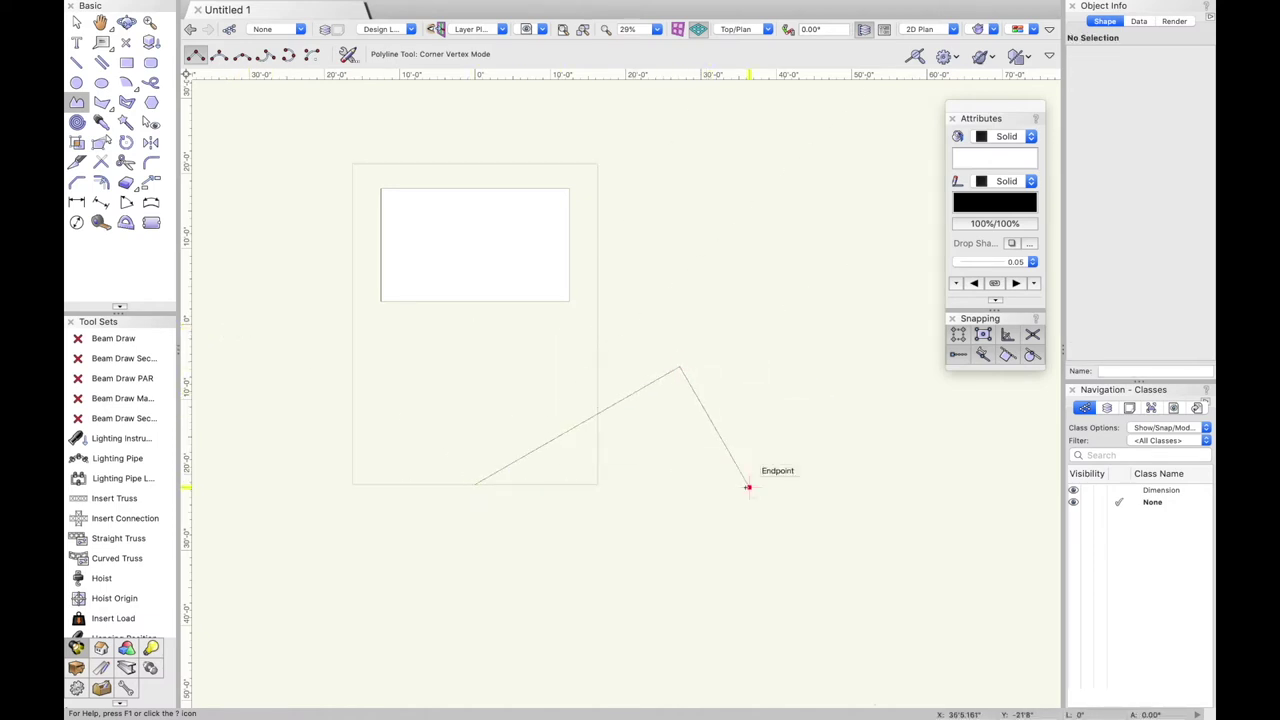
{"action": "left_click", "coordinate": [470, 552]}
{"action": "left_click", "coordinate": [470, 552]}
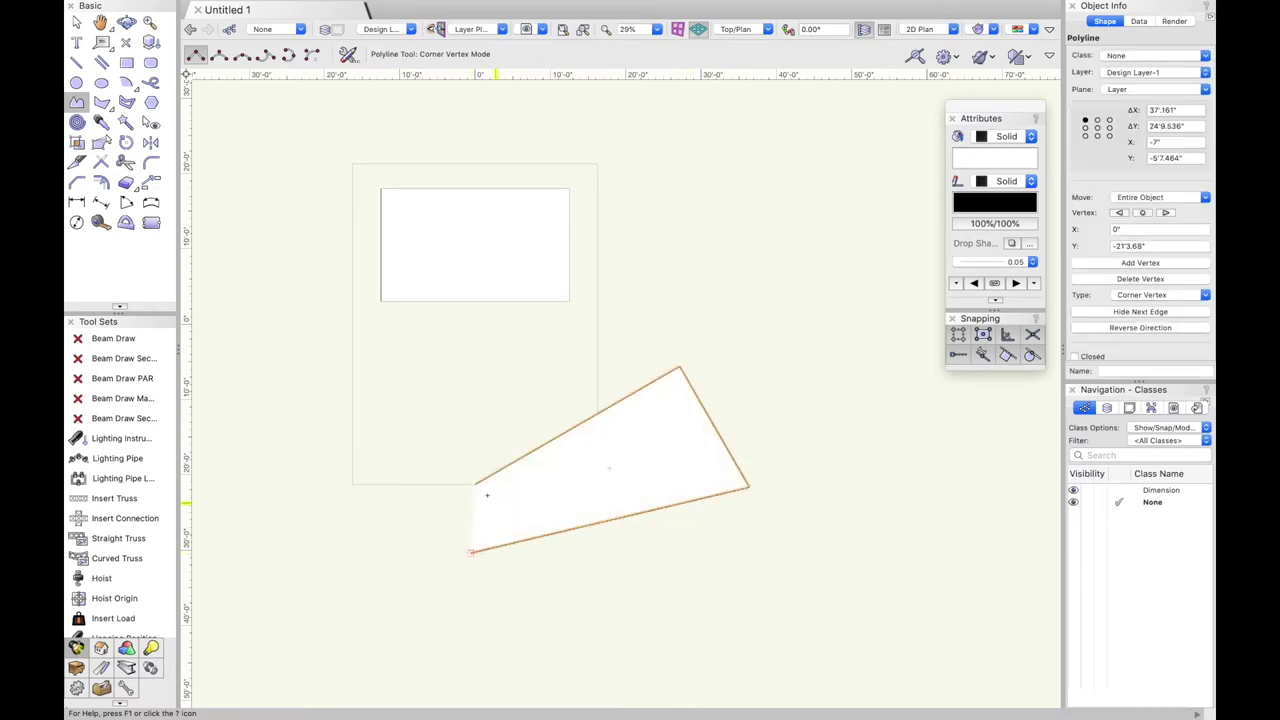
{"action": "key", "text": "Delete"}
Draw a closed four-vertex 2D polygon about 32 ft by 18 ft across the page's lower right corner and delete it.
{"action": "left_click", "coordinate": [104, 106]}
{"action": "left_click", "coordinate": [444, 500]}
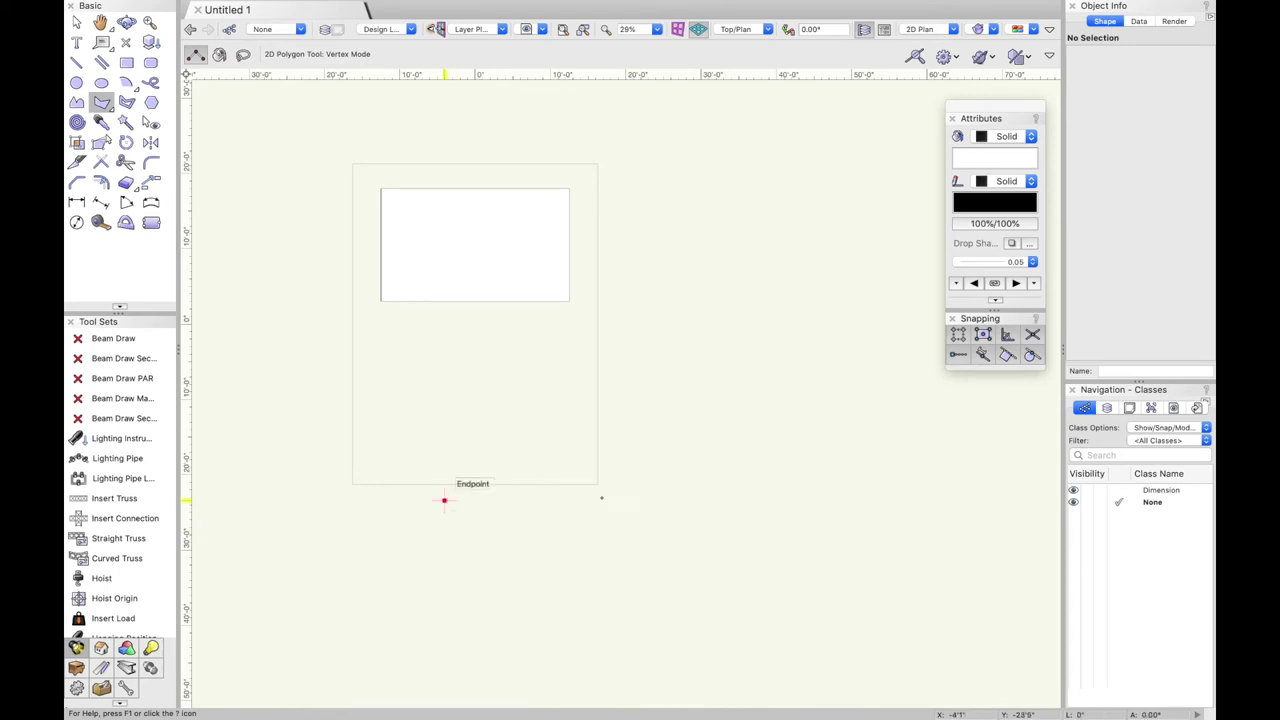
{"action": "left_click", "coordinate": [688, 500]}
{"action": "left_click", "coordinate": [688, 362]}
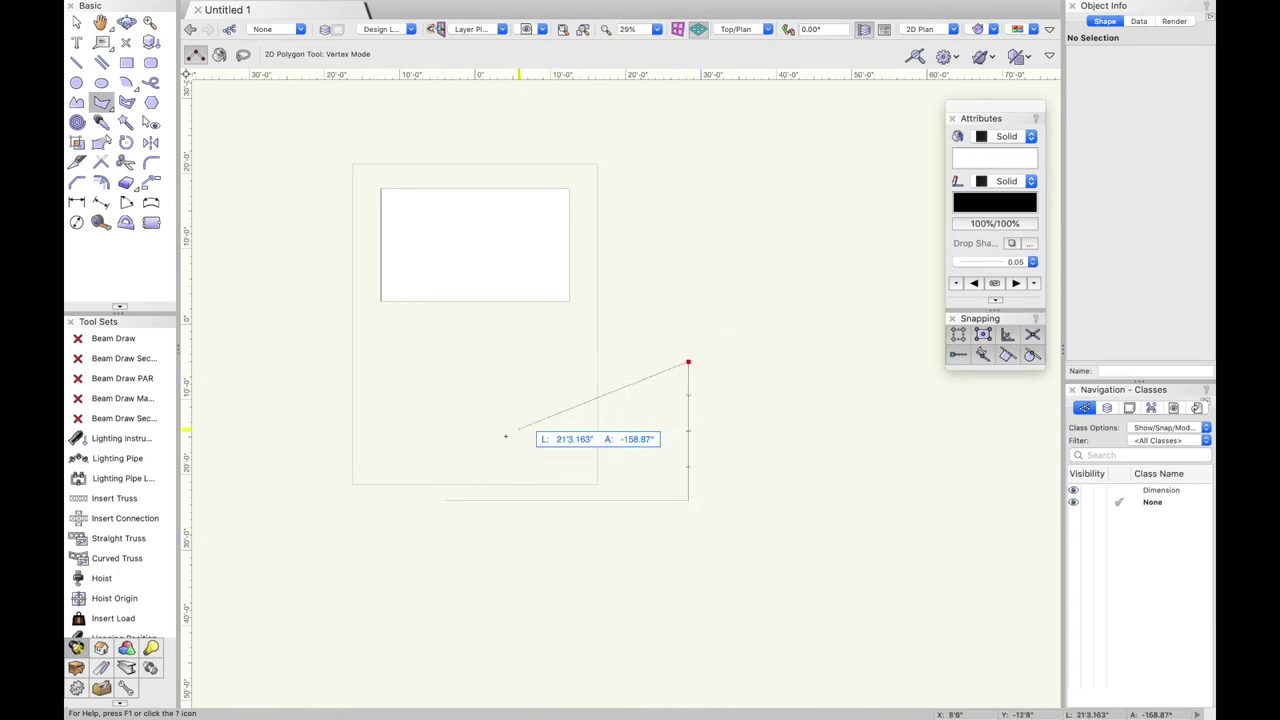
{"action": "left_click", "coordinate": [498, 440]}
{"action": "left_click", "coordinate": [444, 501]}
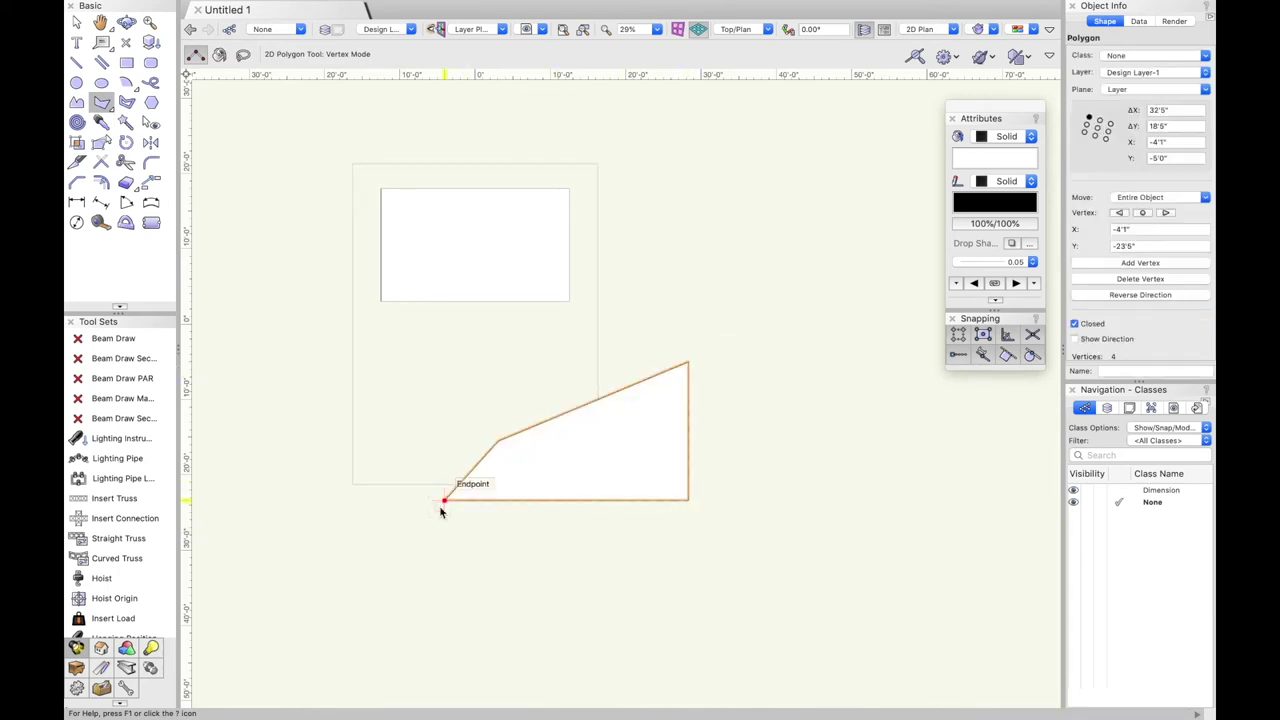
{"action": "key", "text": "Delete"}
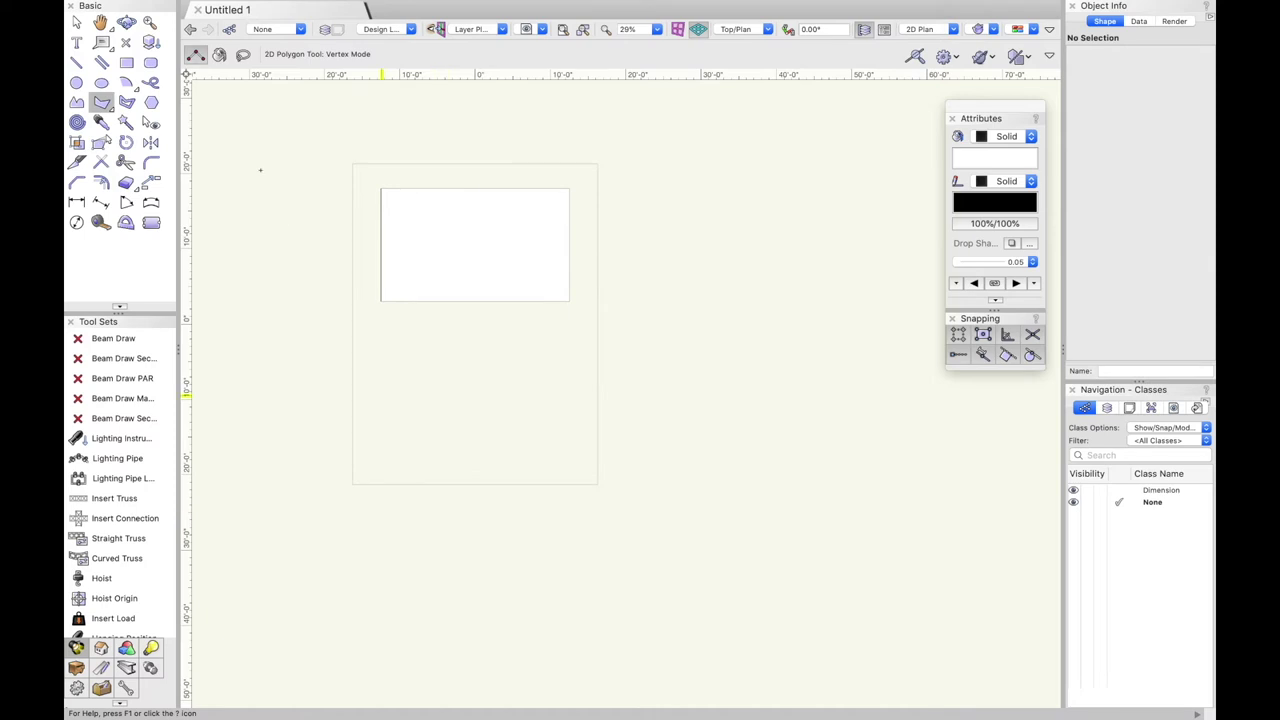
Draw a six-sided regular polygon about 30 ft wide in inscribed mode, overlapping the rectangle, and delete it.
{"action": "left_click", "coordinate": [151, 102]}
{"action": "left_click", "coordinate": [500, 386]}
{"action": "left_click", "coordinate": [613, 416]}
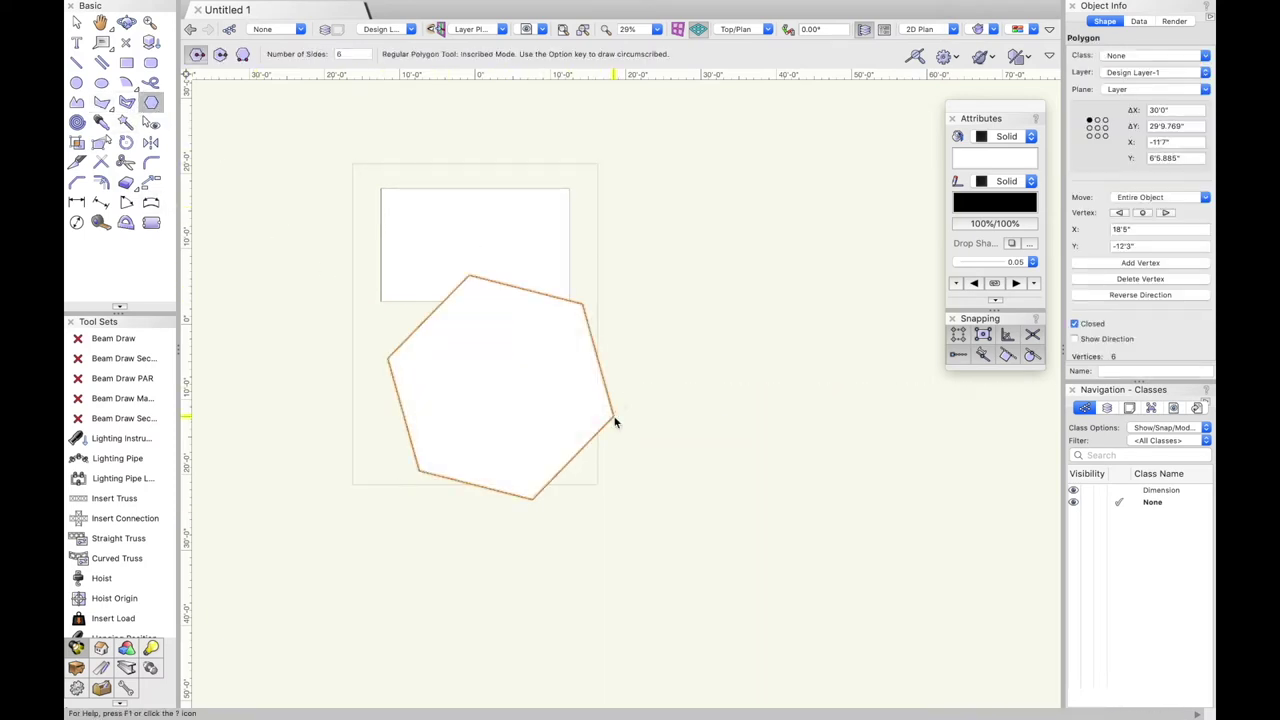
{"action": "key", "text": "Delete"}
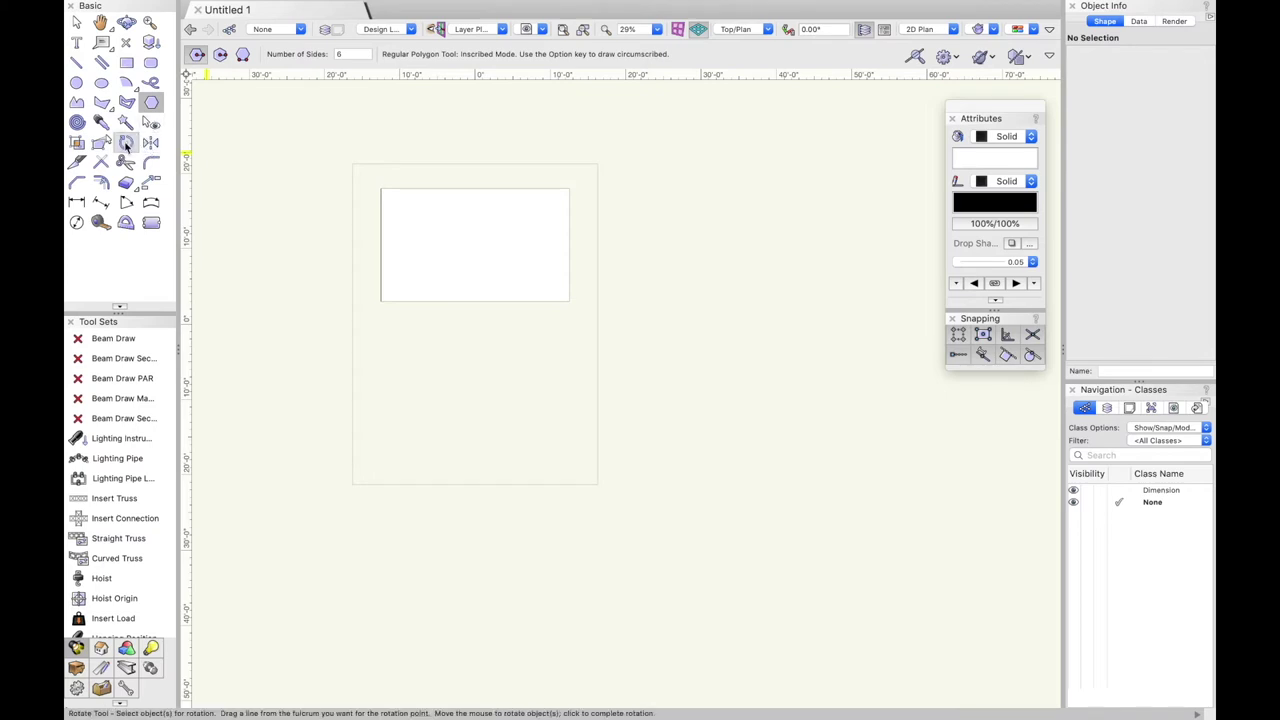
Rotate the rectangle 90° clockwise about its centre in standard mode, and rotate it a further 90° clockwise back to horizontal.
{"action": "left_click", "coordinate": [127, 145]}
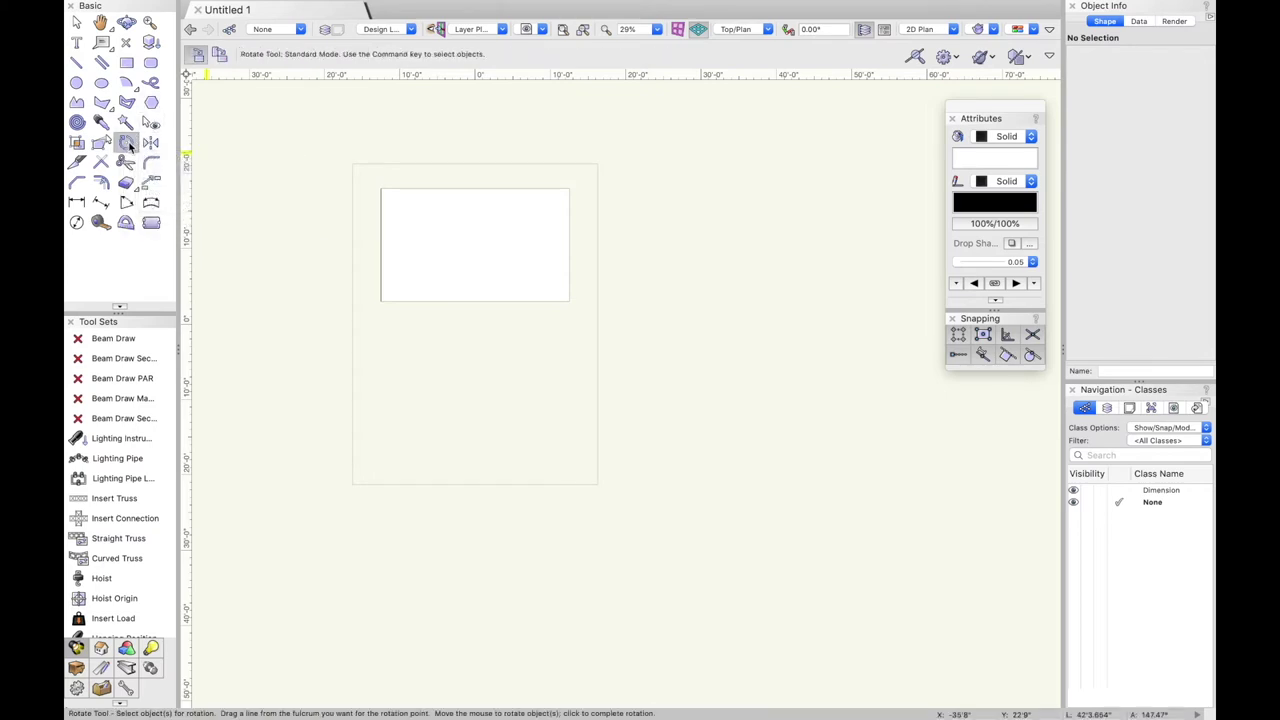
{"action": "left_click", "coordinate": [475, 244]}
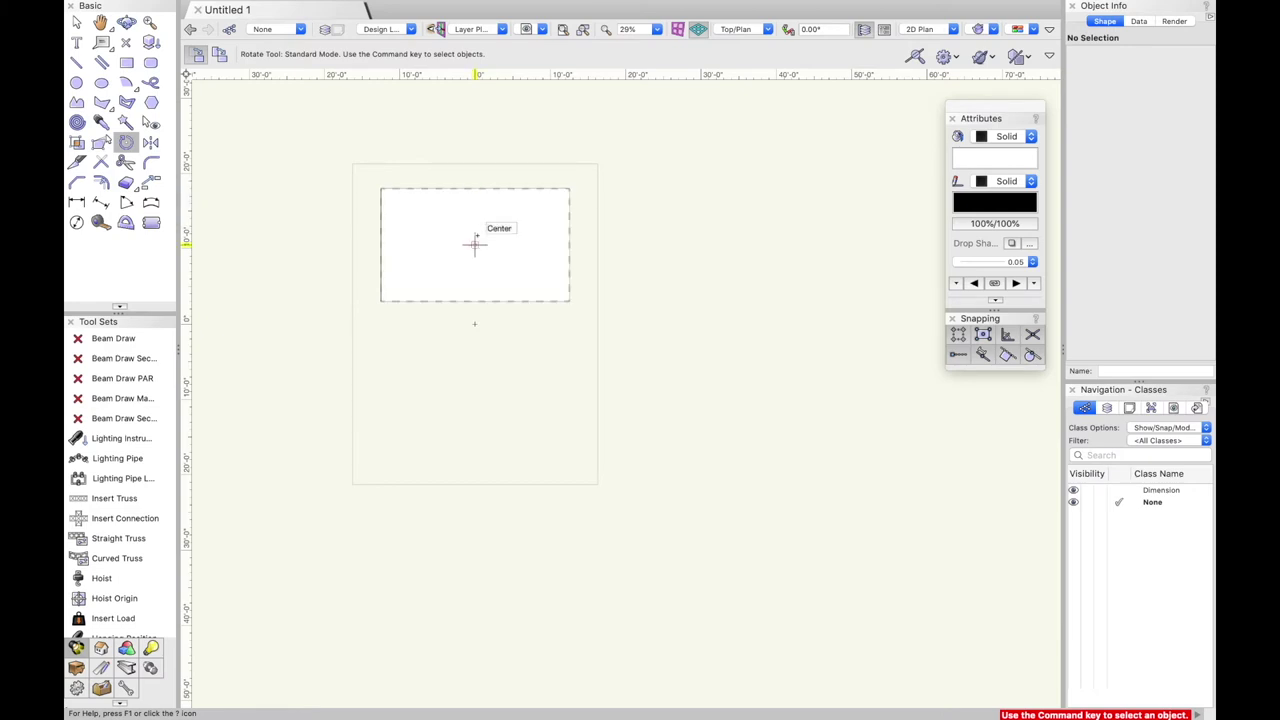
{"action": "key", "text": "x"}
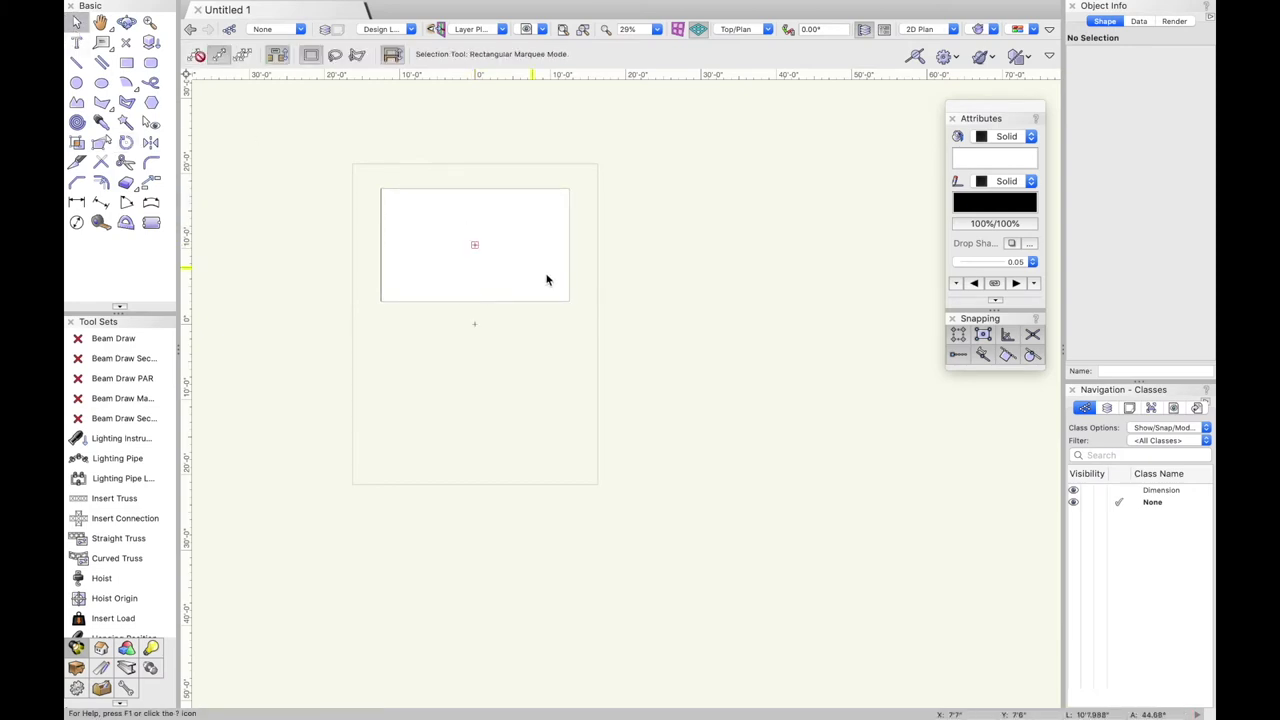
{"action": "left_click", "coordinate": [511, 257]}
{"action": "left_click", "coordinate": [126, 142]}
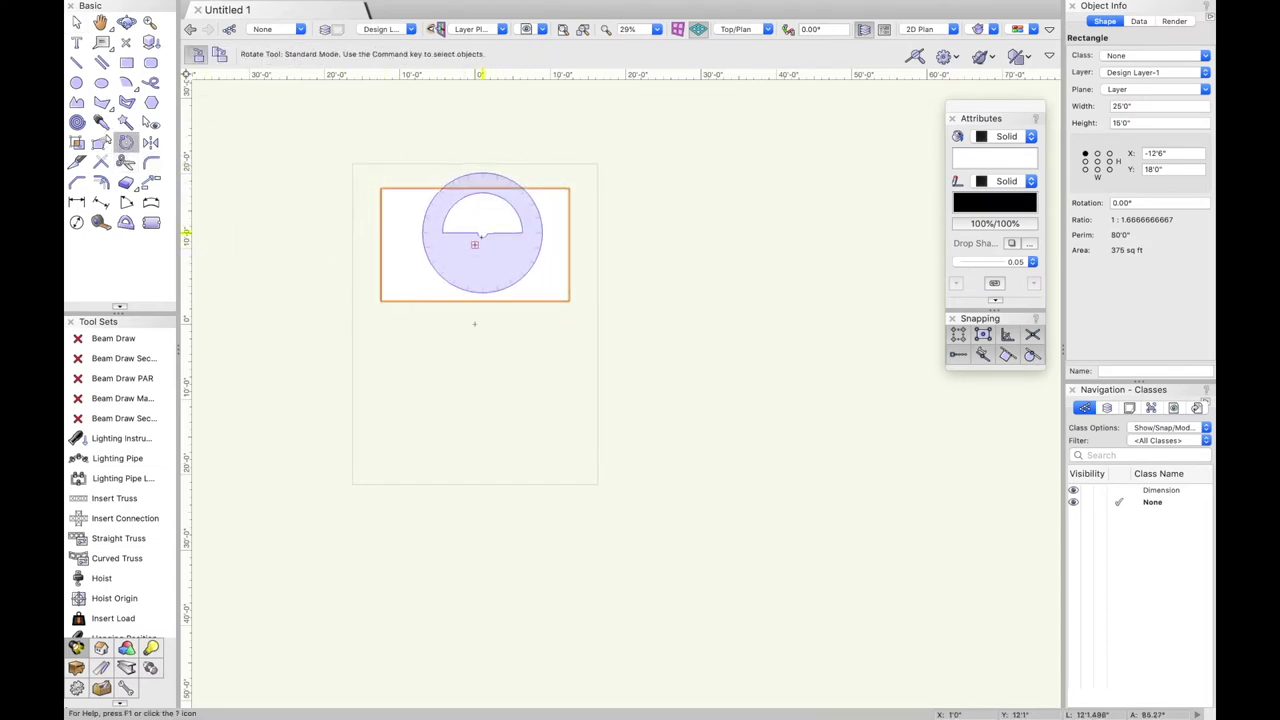
{"action": "left_click", "coordinate": [475, 245]}
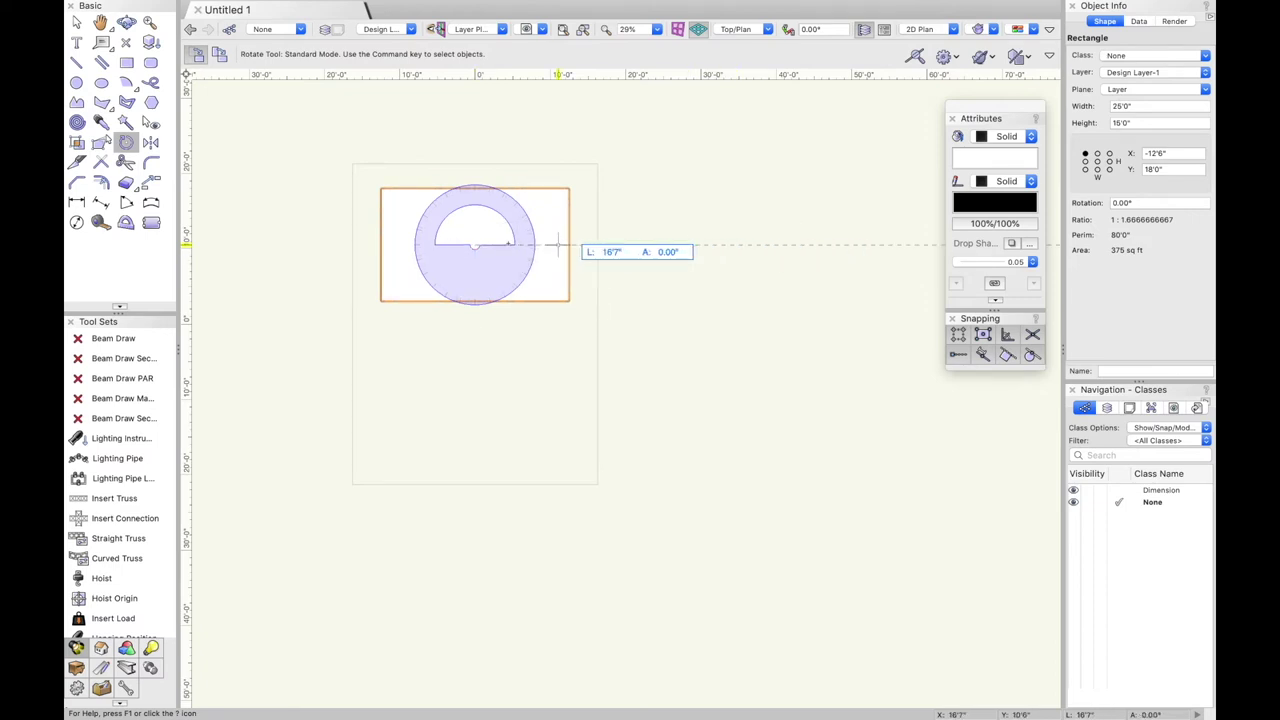
{"action": "left_click", "coordinate": [781, 244]}
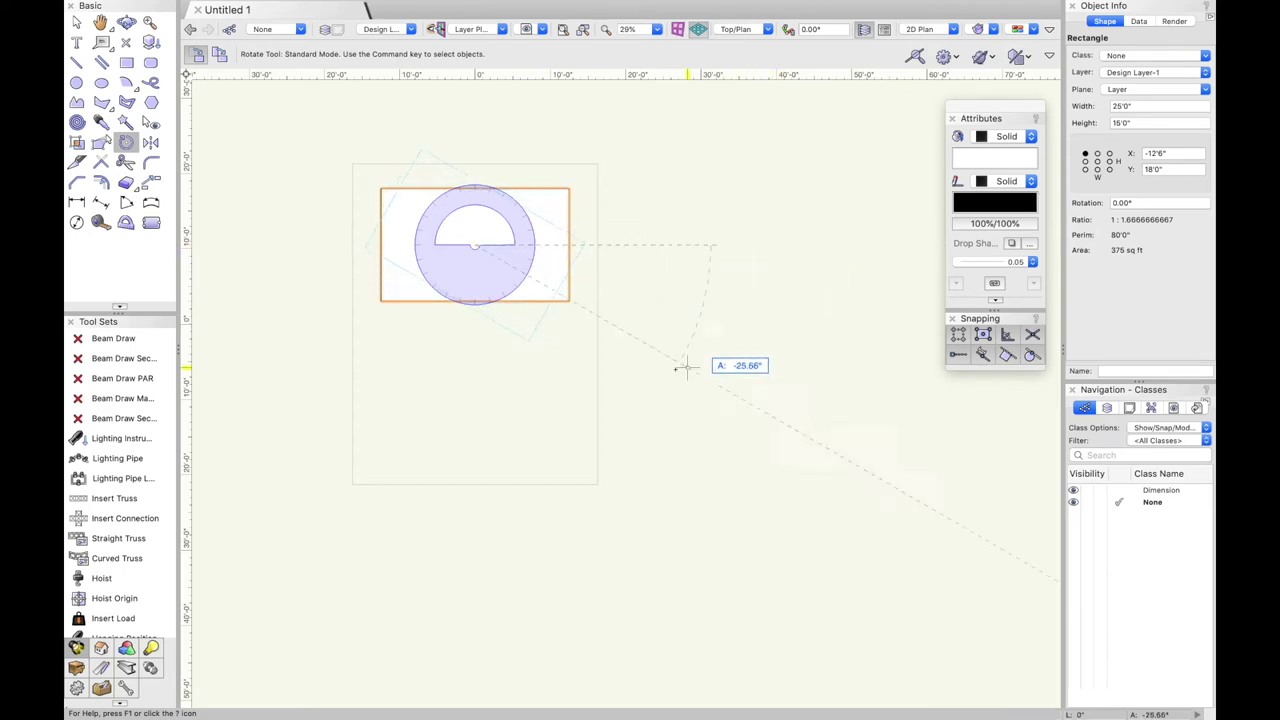
{"action": "left_click", "coordinate": [478, 406]}
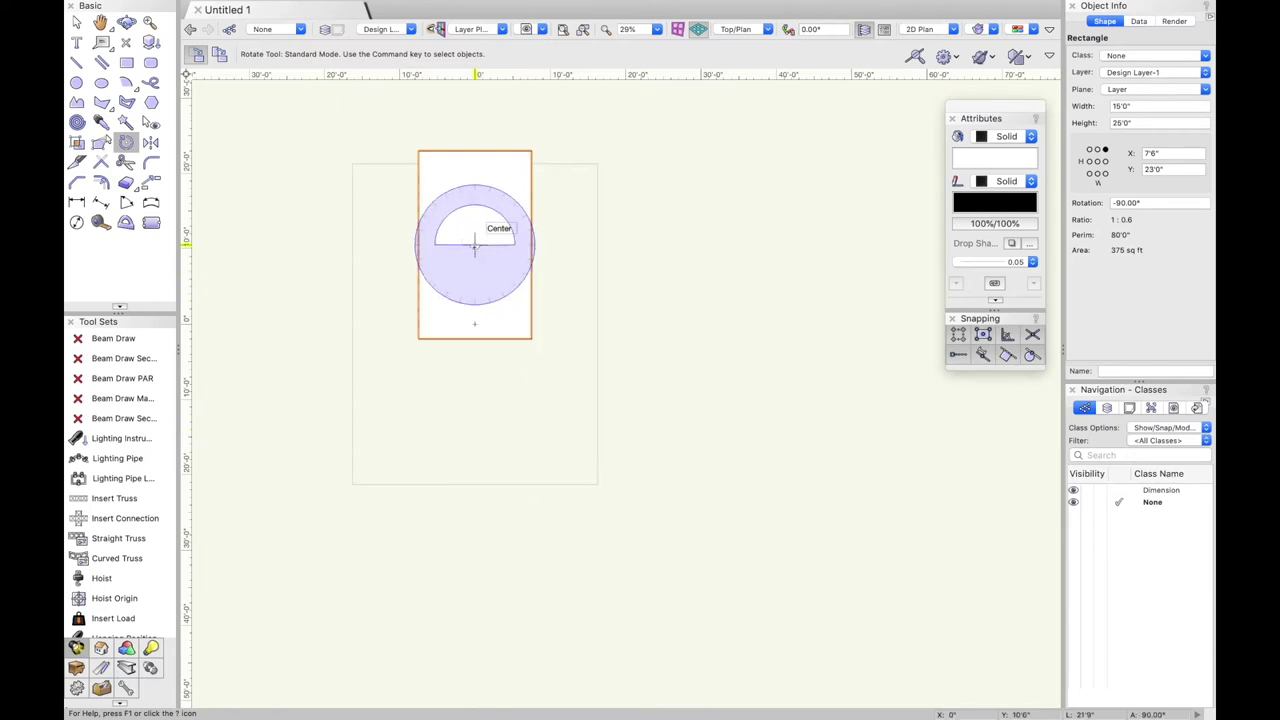
{"action": "left_click", "coordinate": [475, 245]}
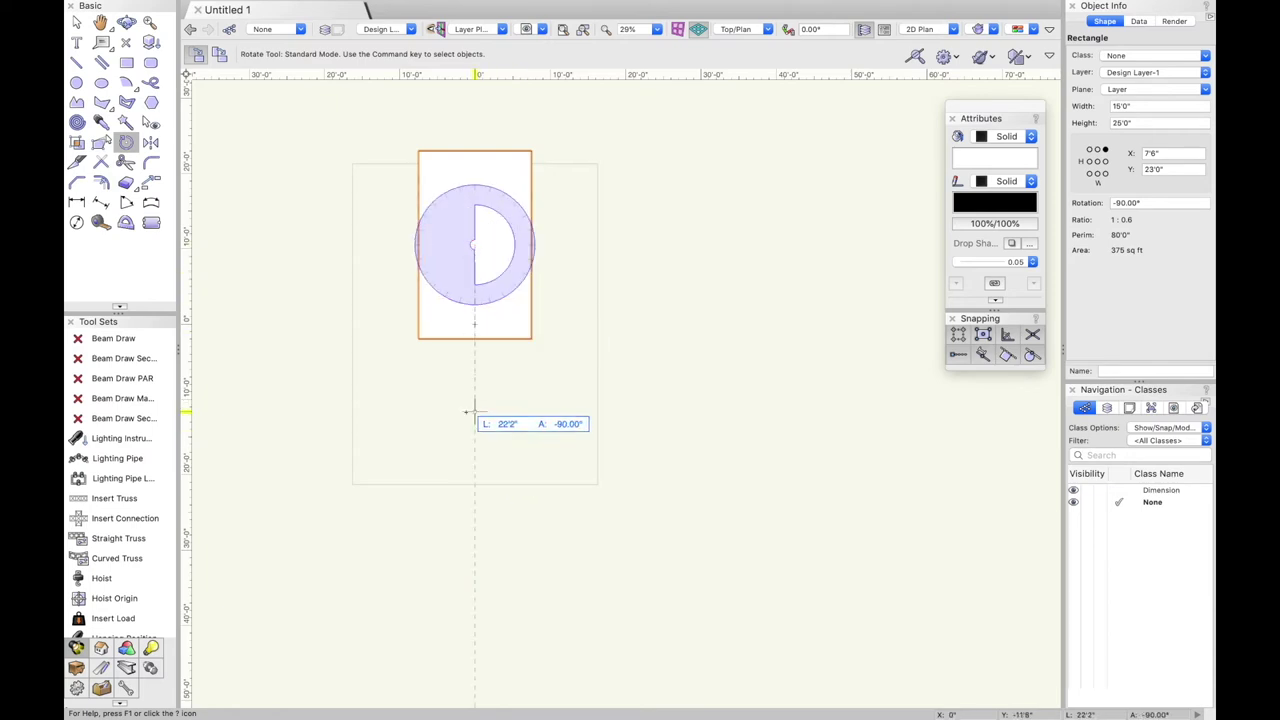
{"action": "left_click", "coordinate": [295, 249]}
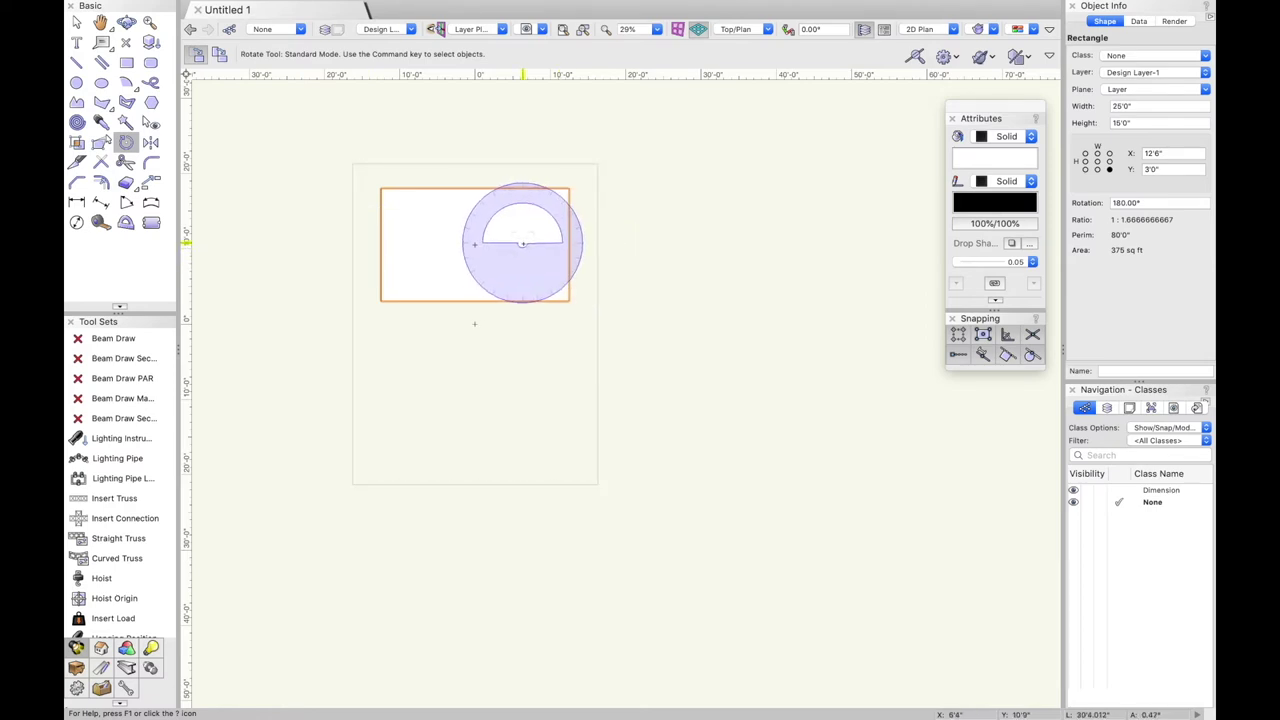
Rotate the rectangle 30° clockwise about a point right of its centre, undo the rotation, and view the editing commands.
{"action": "left_click", "coordinate": [522, 242]}
{"action": "left_click", "coordinate": [740, 242]}
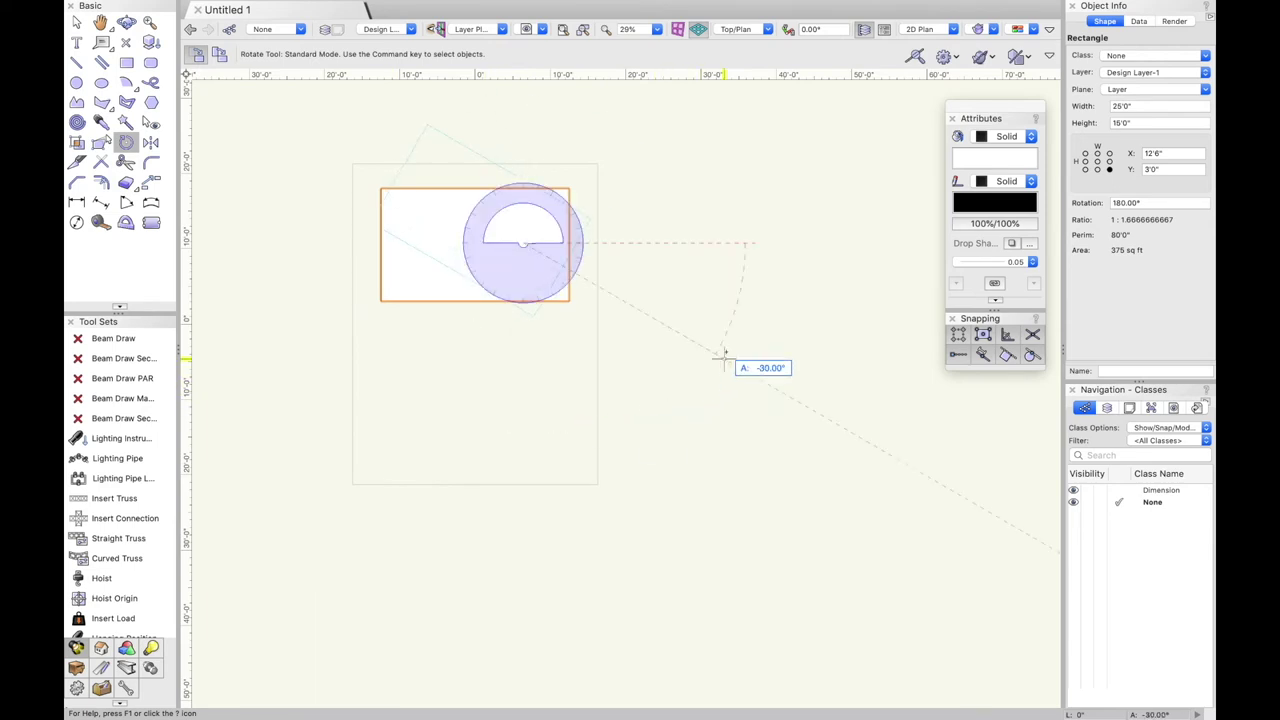
{"action": "left_click", "coordinate": [724, 358]}
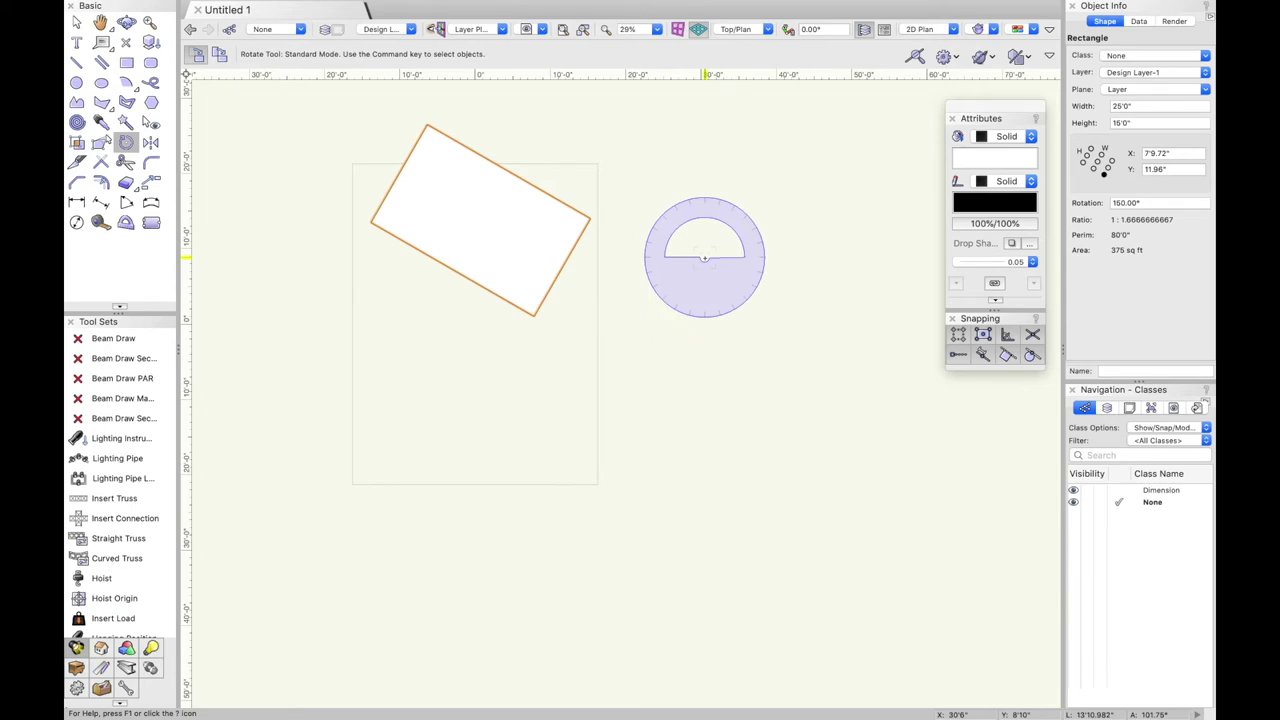
{"action": "key", "text": "super+z"}
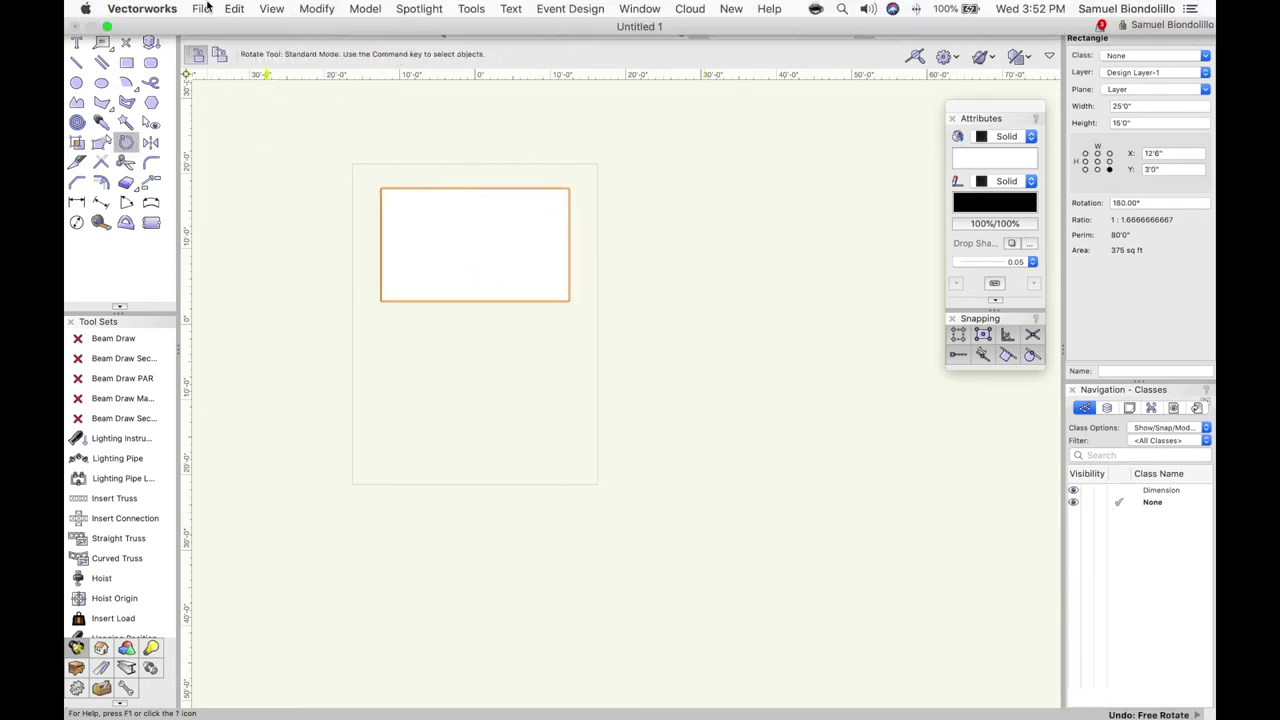
{"action": "left_click", "coordinate": [235, 9]}
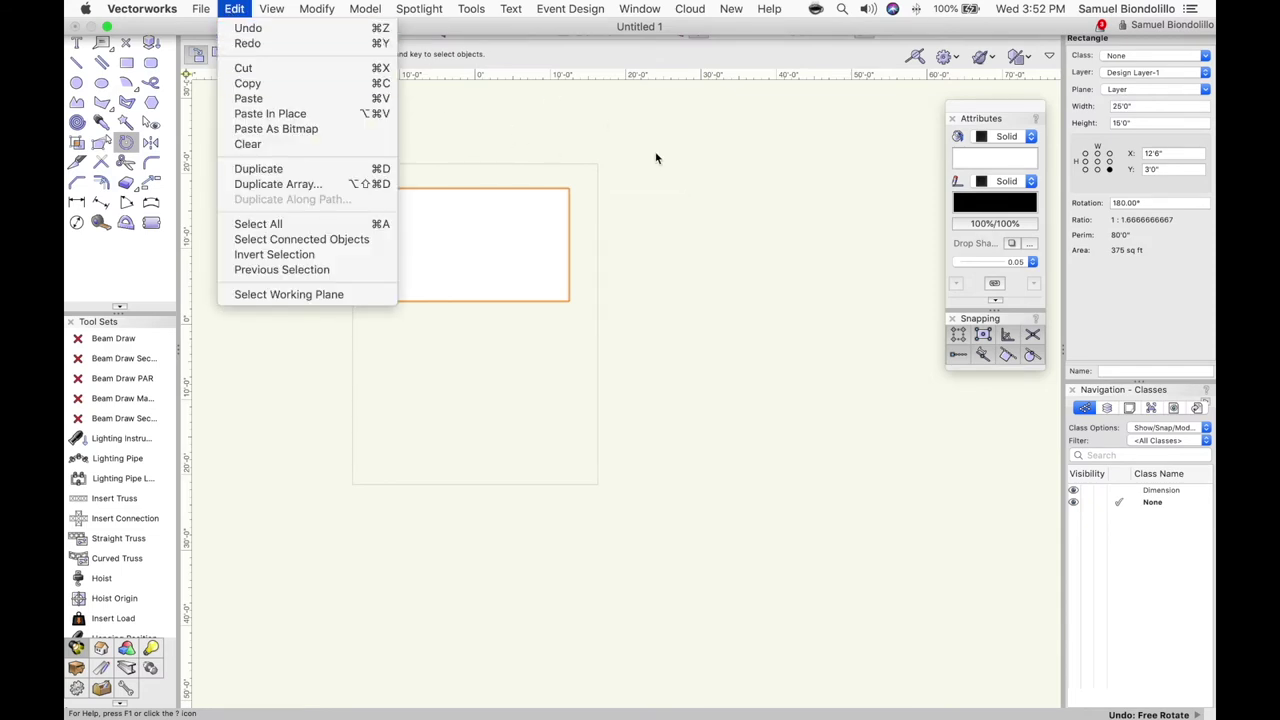
{"action": "left_click", "coordinate": [115, 283]}
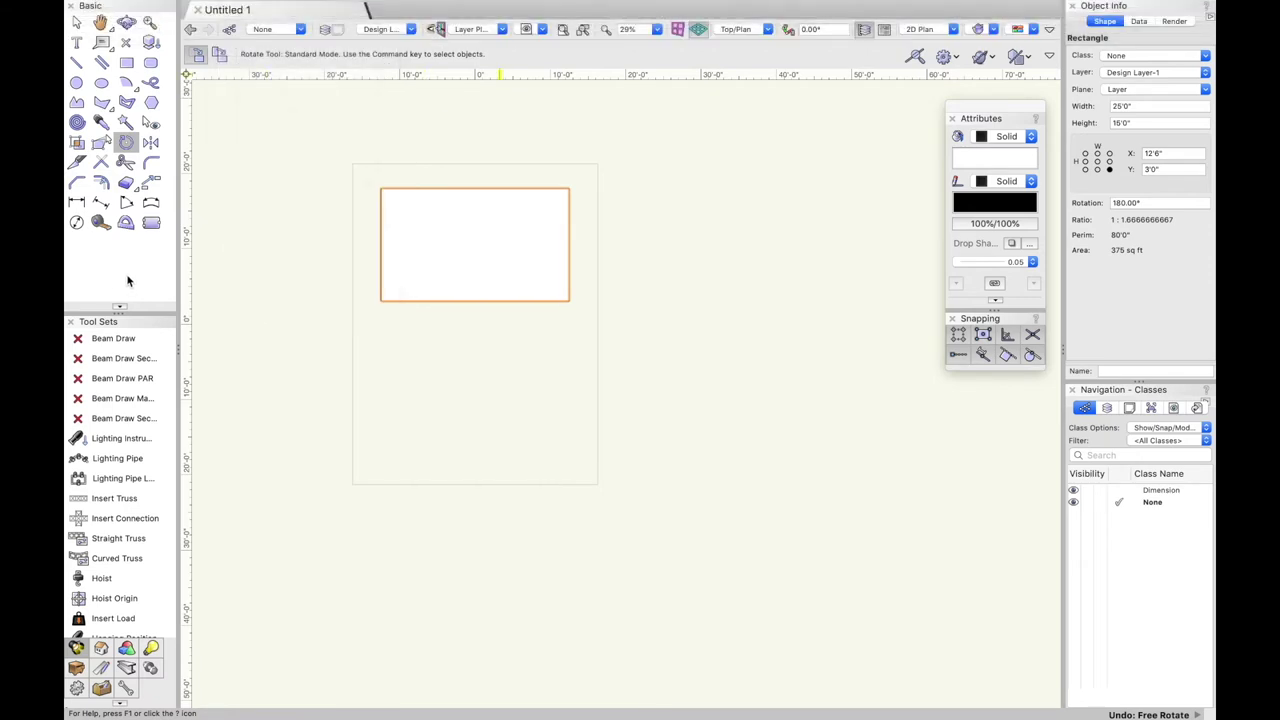
Mirror the rectangle in duplicate mode across a horizontal axis through the page centre, and delete the mirrored copy.
{"action": "left_click", "coordinate": [78, 24]}
{"action": "left_click", "coordinate": [220, 198]}
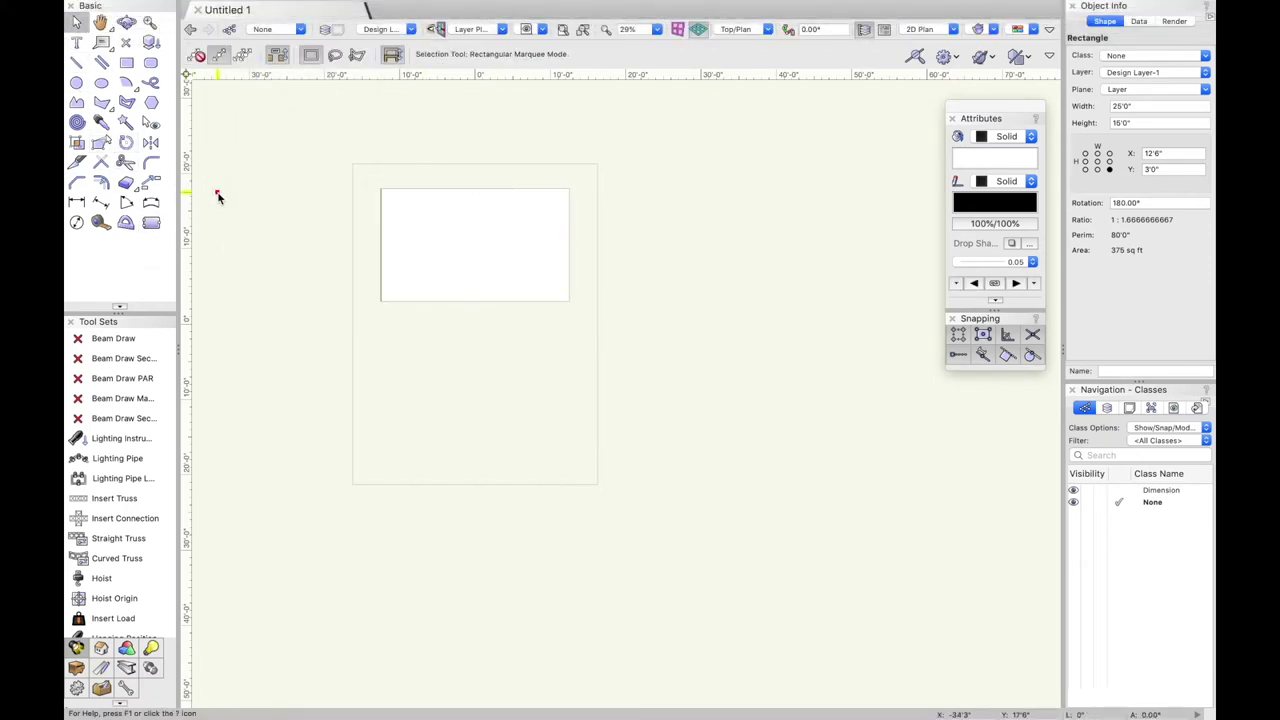
{"action": "left_click", "coordinate": [150, 142]}
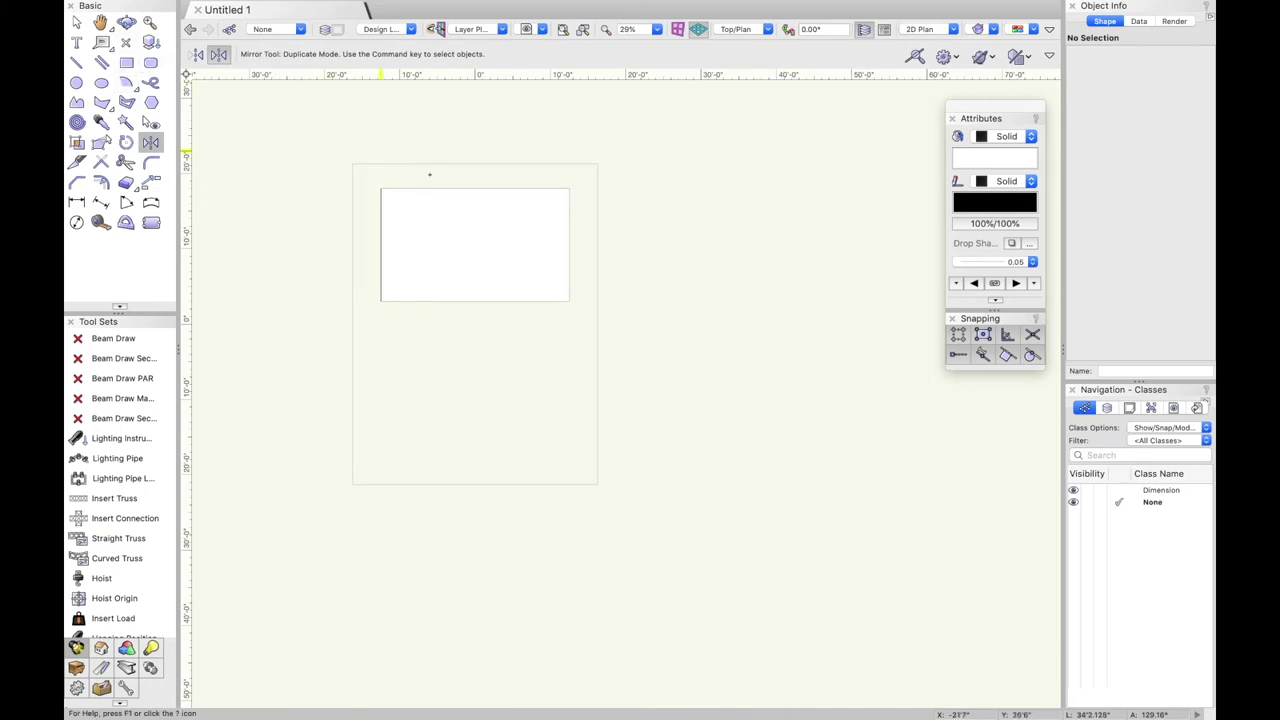
{"action": "left_click", "coordinate": [77, 22]}
{"action": "left_click", "coordinate": [433, 226]}
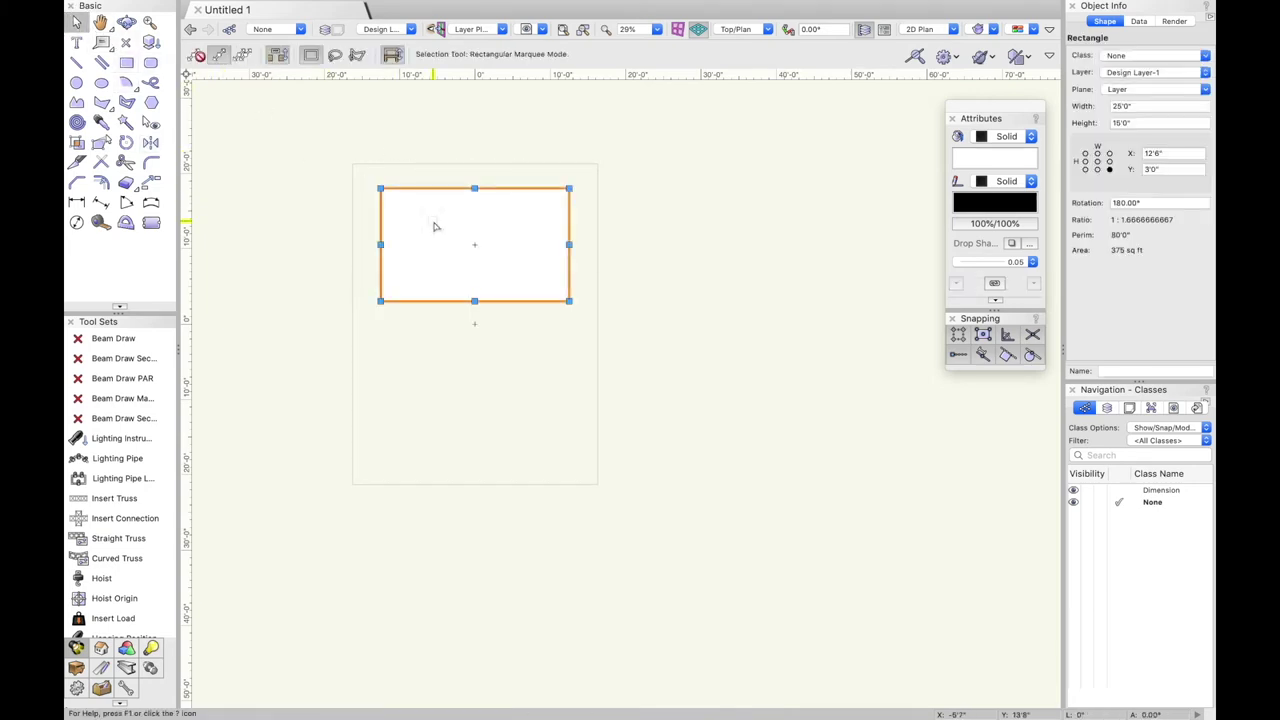
{"action": "left_click", "coordinate": [150, 142]}
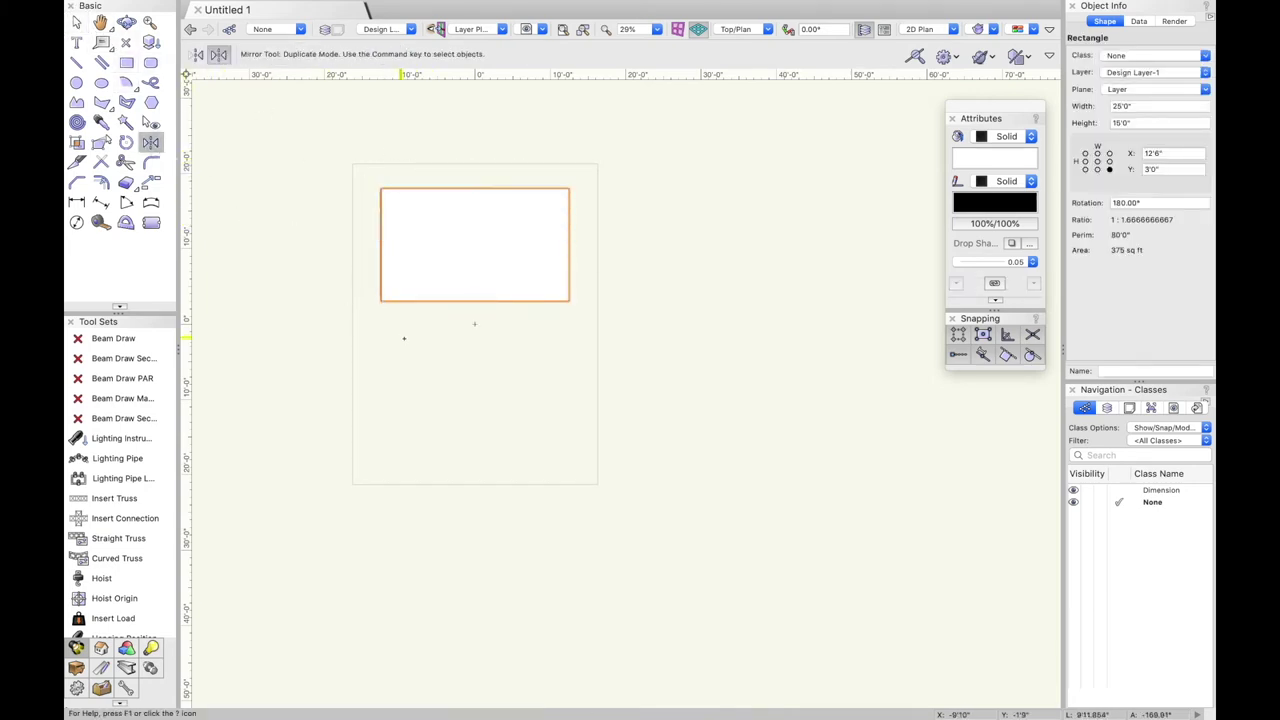
{"action": "left_click", "coordinate": [350, 321]}
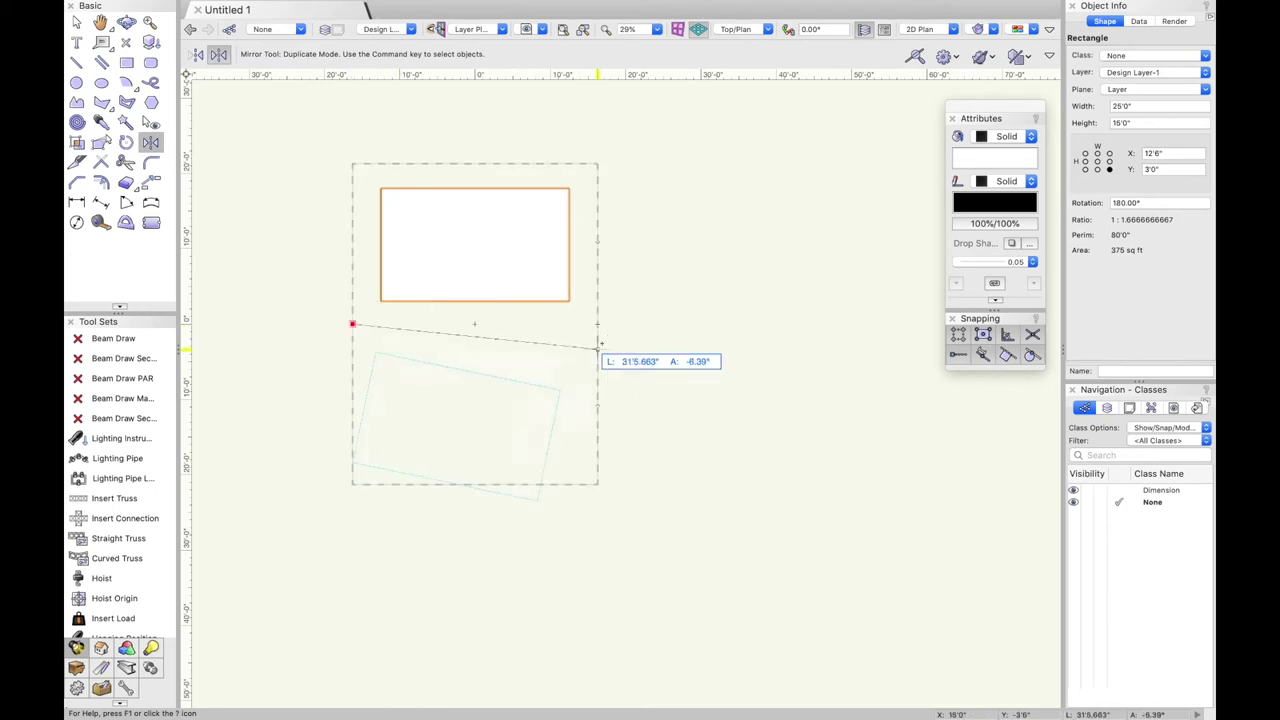
{"action": "left_click", "coordinate": [598, 323]}
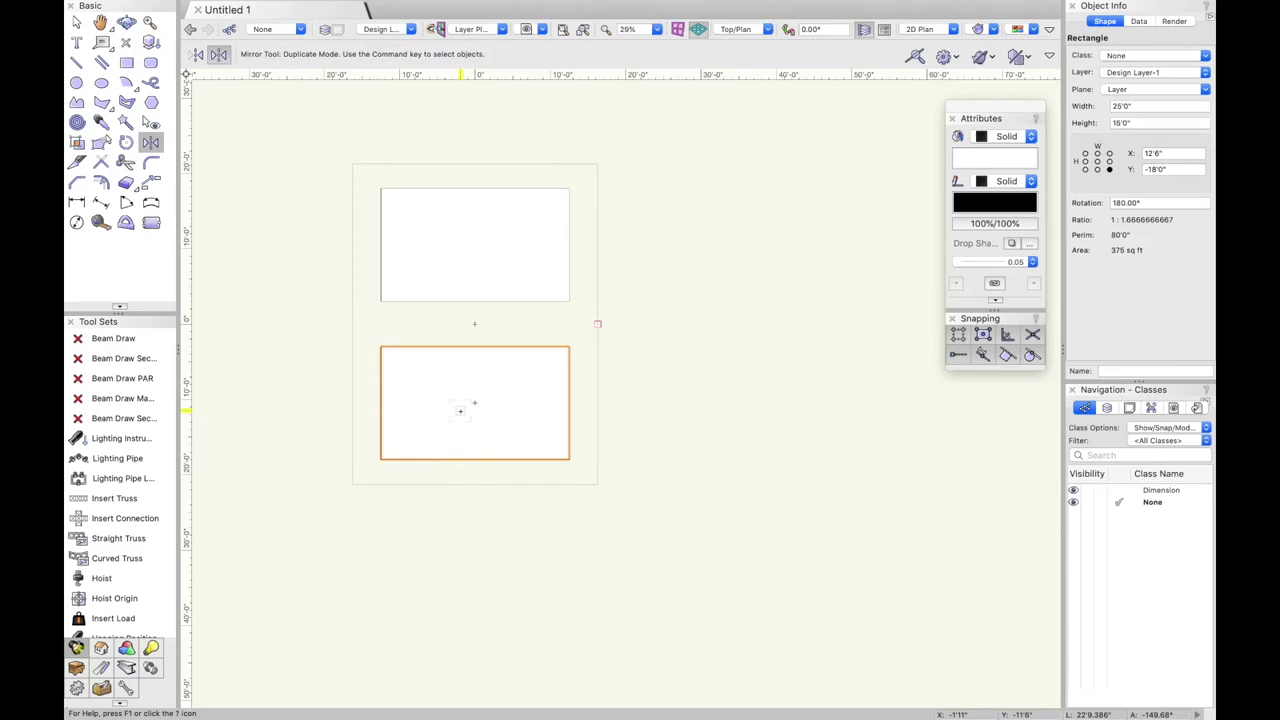
{"action": "key", "text": "Delete"}
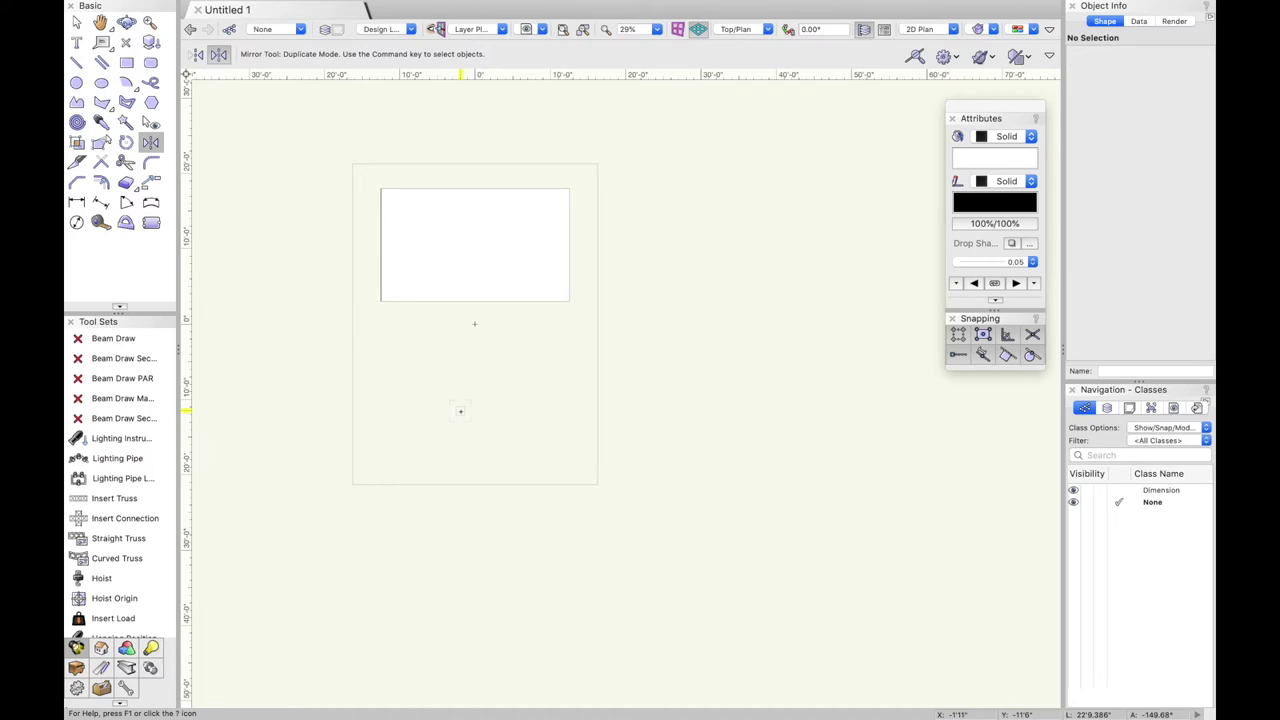
Draw a horizontal line about 66 ft long below the rectangle, starting from its centre point.
{"action": "left_click", "coordinate": [77, 63]}
{"action": "left_click", "coordinate": [401, 364]}
{"action": "left_click", "coordinate": [648, 365]}
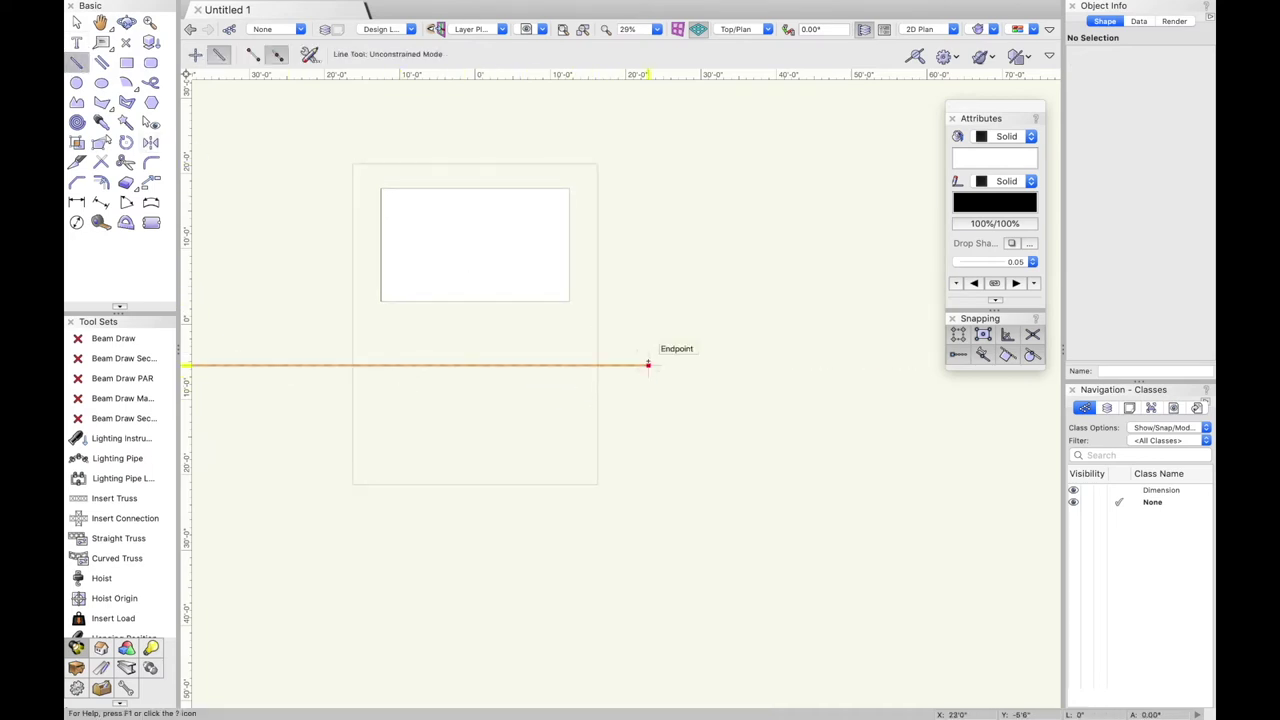
Split the horizontal line at a point left of the page centre and move the right-hand piece down about 5 ft 7 in.
{"action": "scroll", "coordinate": [373, 365], "scroll_direction": "up", "scroll_amount": 3}
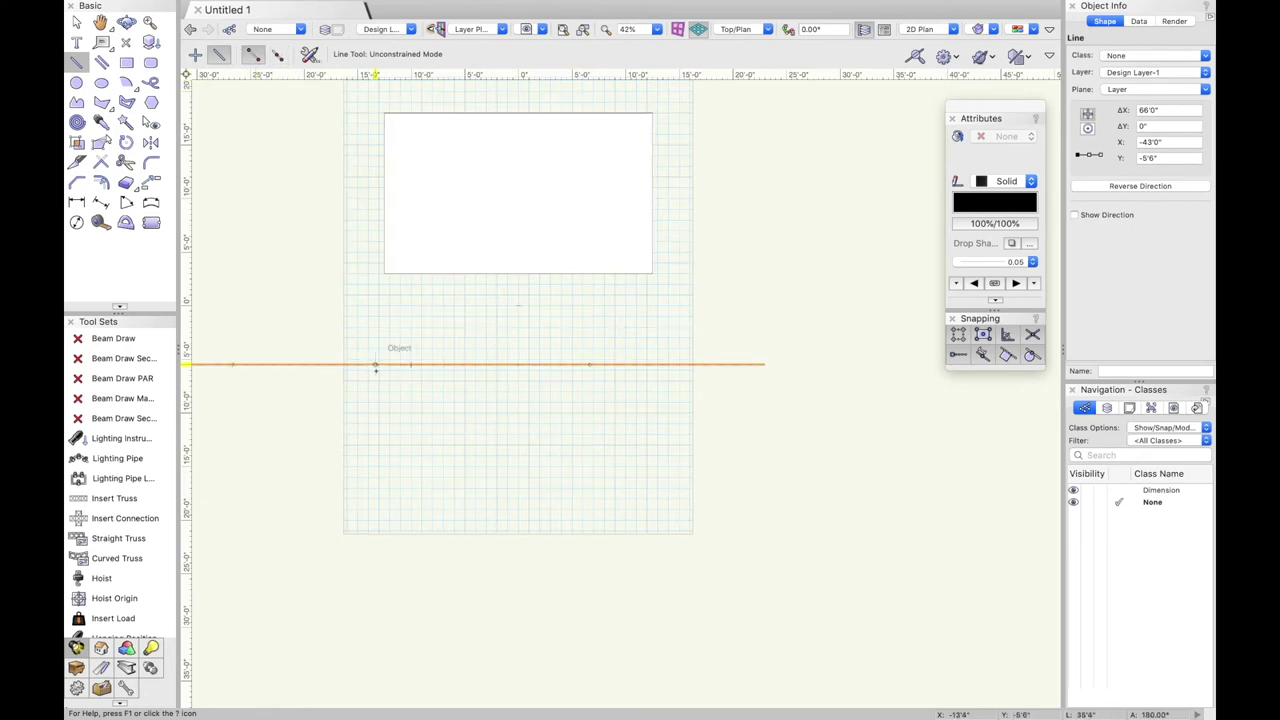
{"action": "left_click", "coordinate": [80, 164]}
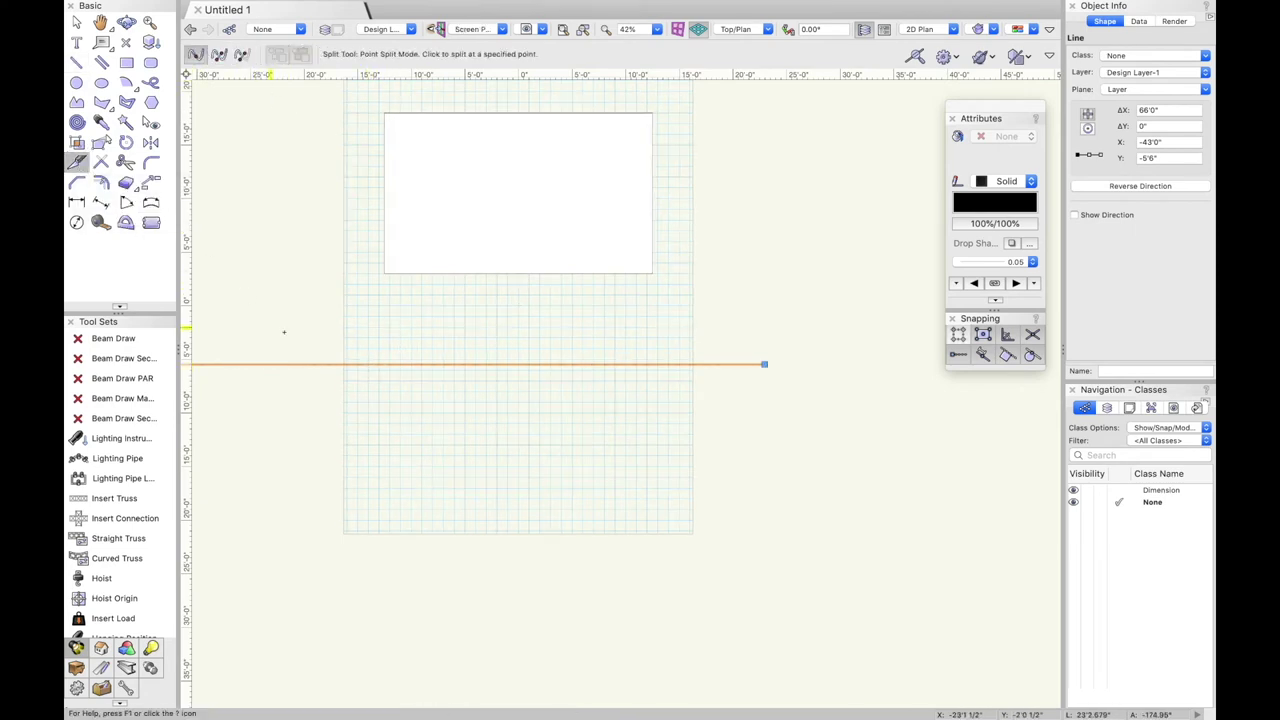
{"action": "left_click", "coordinate": [474, 365]}
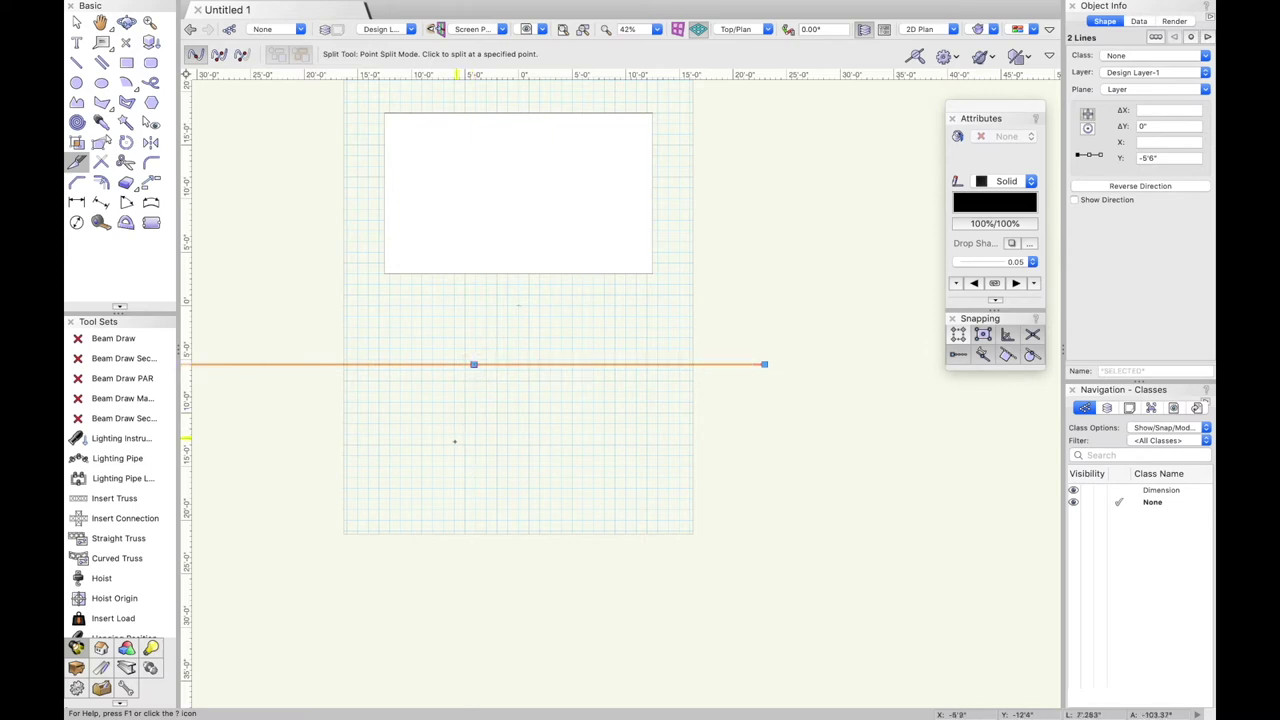
{"action": "left_click", "coordinate": [76, 22]}
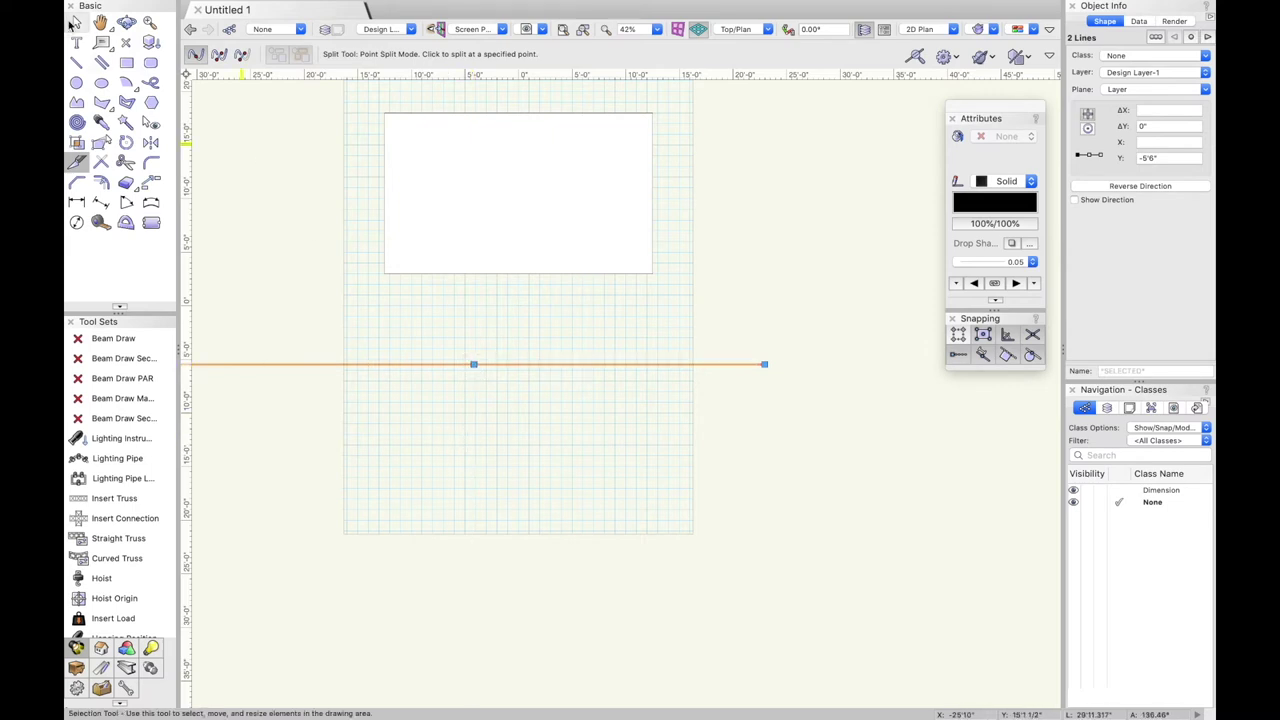
{"action": "left_click", "coordinate": [514, 520]}
{"action": "left_click_drag", "start_coordinate": [557, 365], "coordinate": [557, 424]}
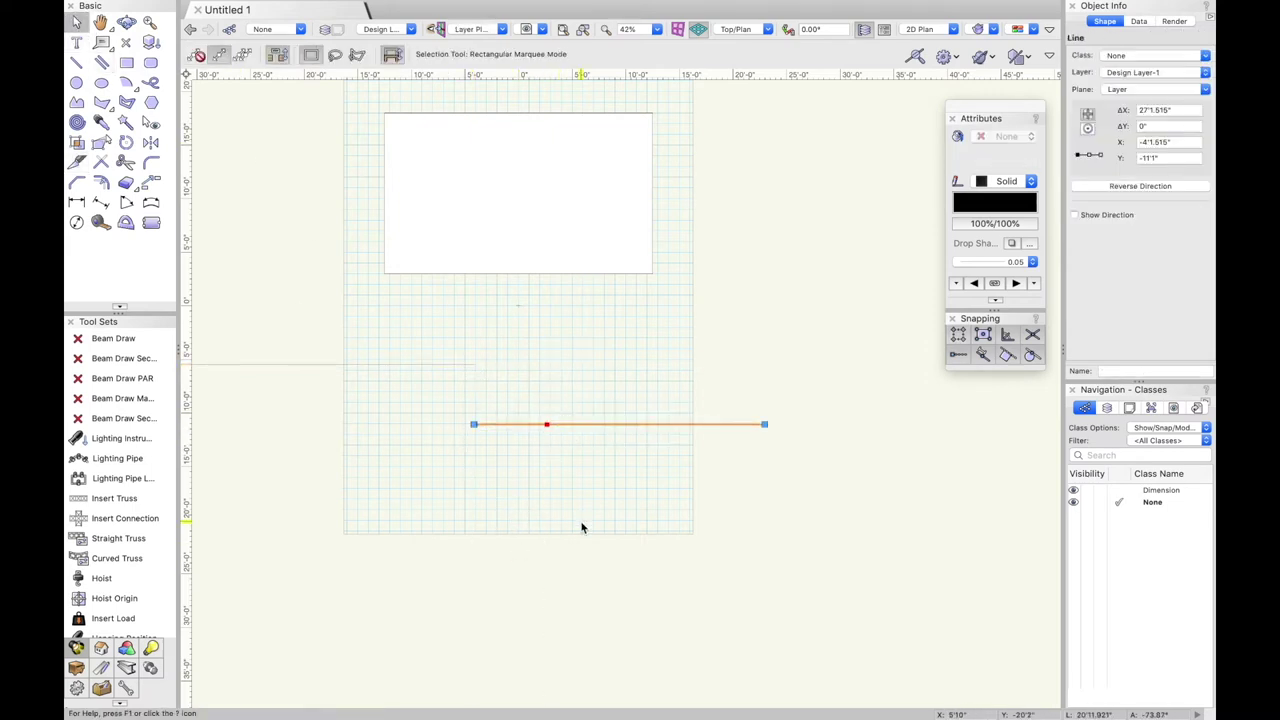
Split the lowered line at a point below the rectangle's right end and move its right-hand piece down about 5 ft 4 in.
{"action": "left_click", "coordinate": [79, 161]}
{"action": "left_click", "coordinate": [635, 424]}
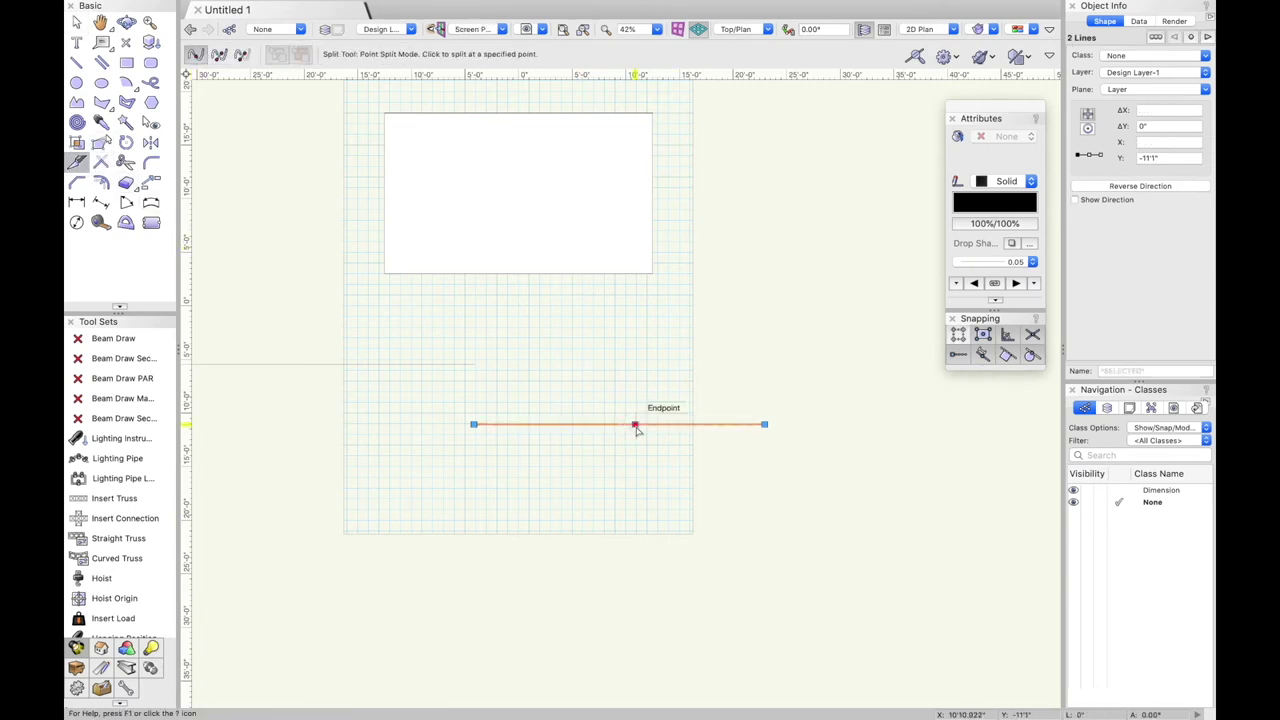
{"action": "left_click", "coordinate": [76, 21]}
{"action": "left_click", "coordinate": [506, 472]}
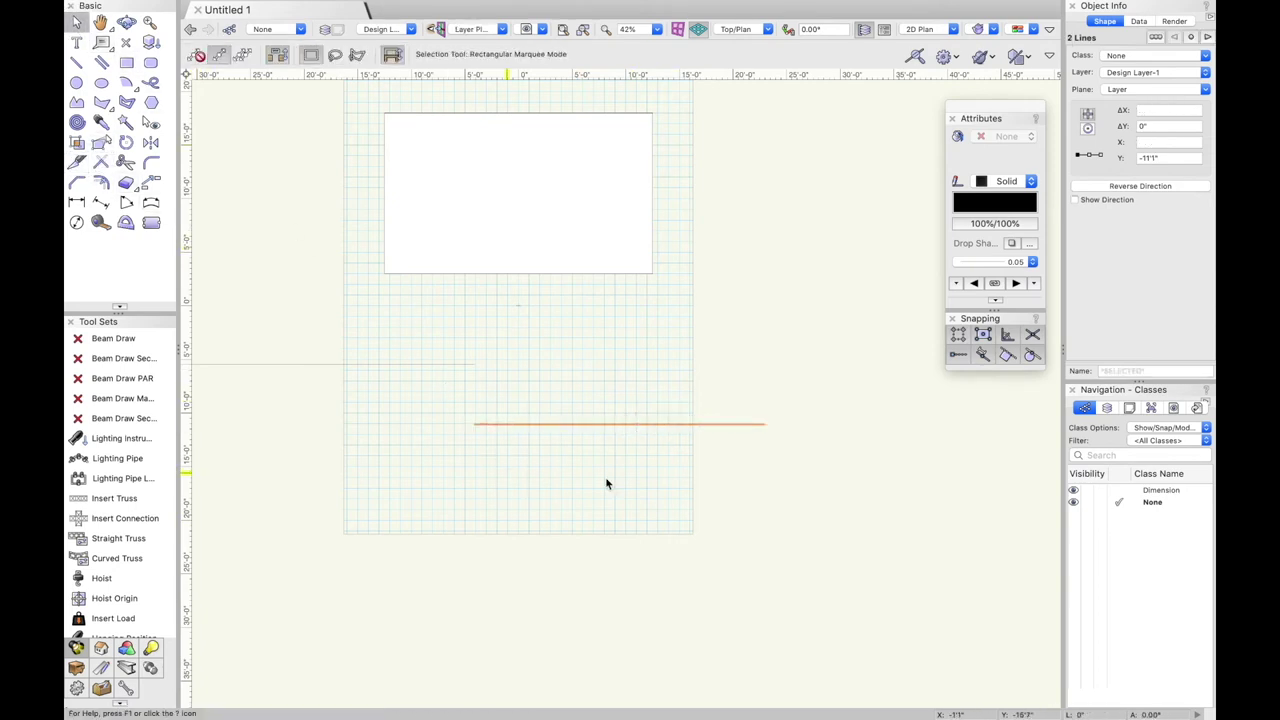
{"action": "left_click_drag", "start_coordinate": [710, 431], "coordinate": [711, 488]}
{"action": "left_click", "coordinate": [806, 489]}
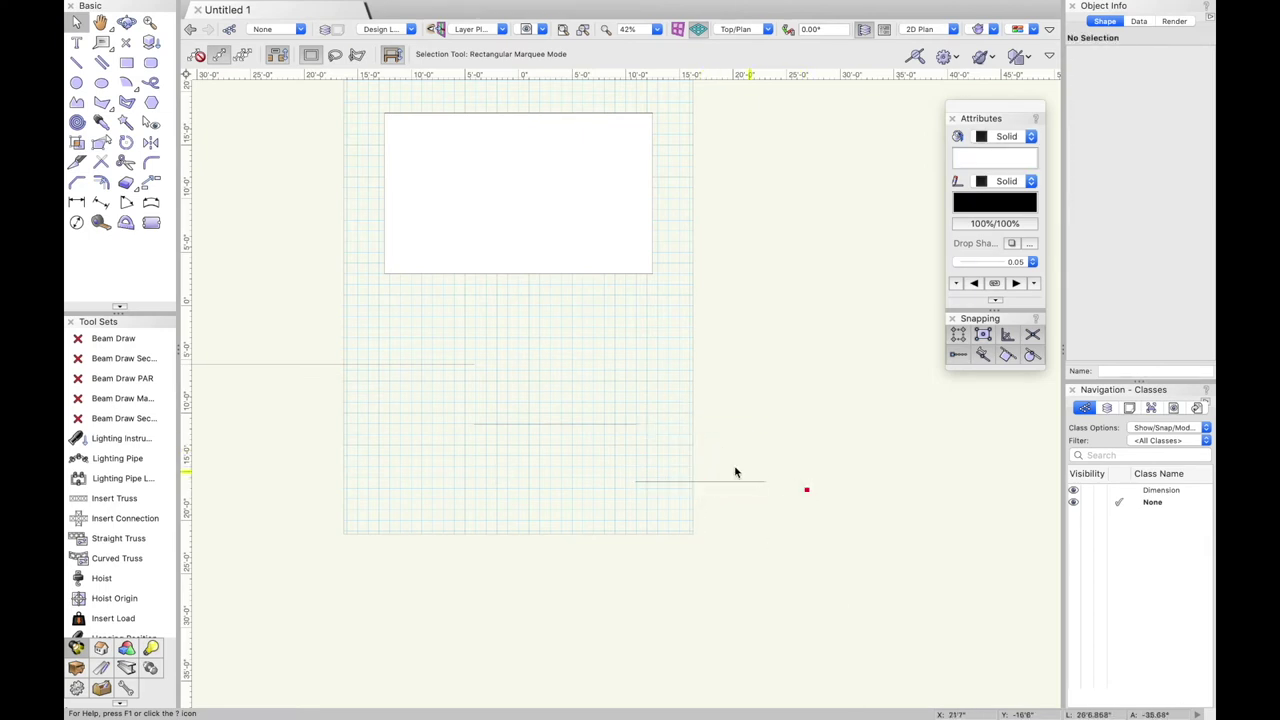
Select all three split line pieces below the rectangle and delete them.
{"action": "left_click", "coordinate": [723, 483]}
{"action": "left_click", "coordinate": [608, 425], "text": "shift"}
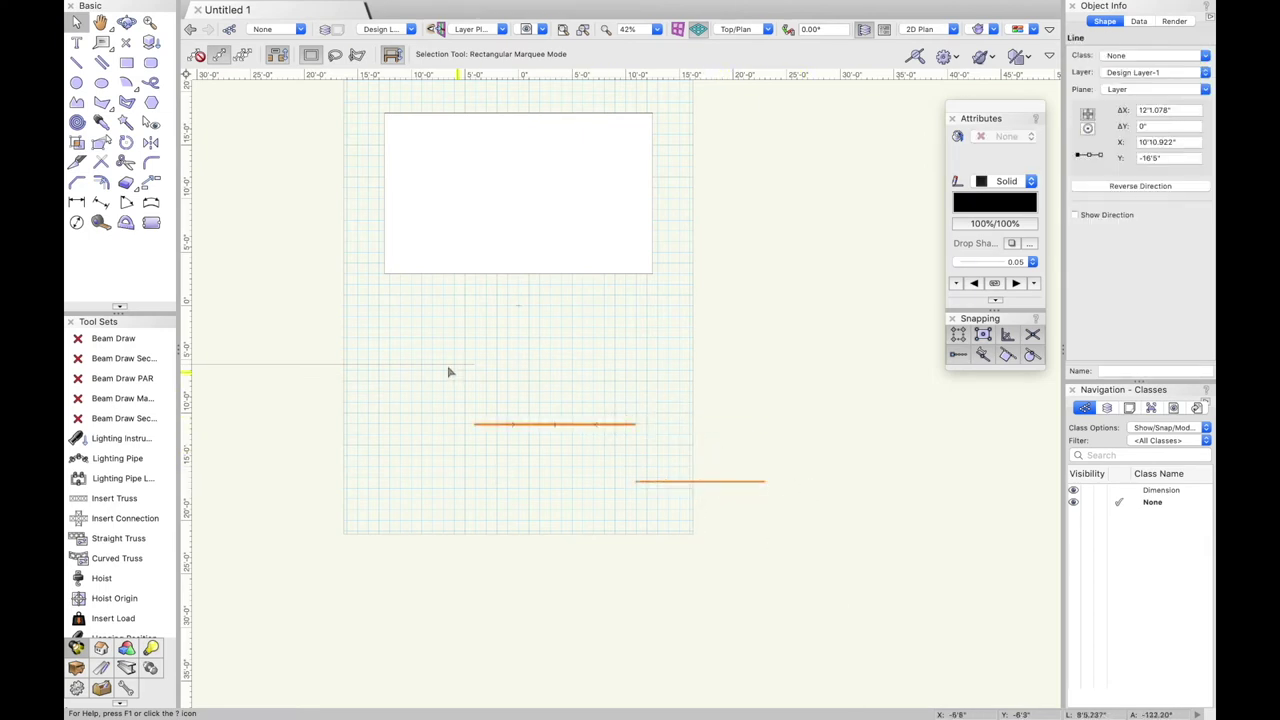
{"action": "left_click", "coordinate": [448, 366], "text": "shift"}
{"action": "key", "text": "Delete"}
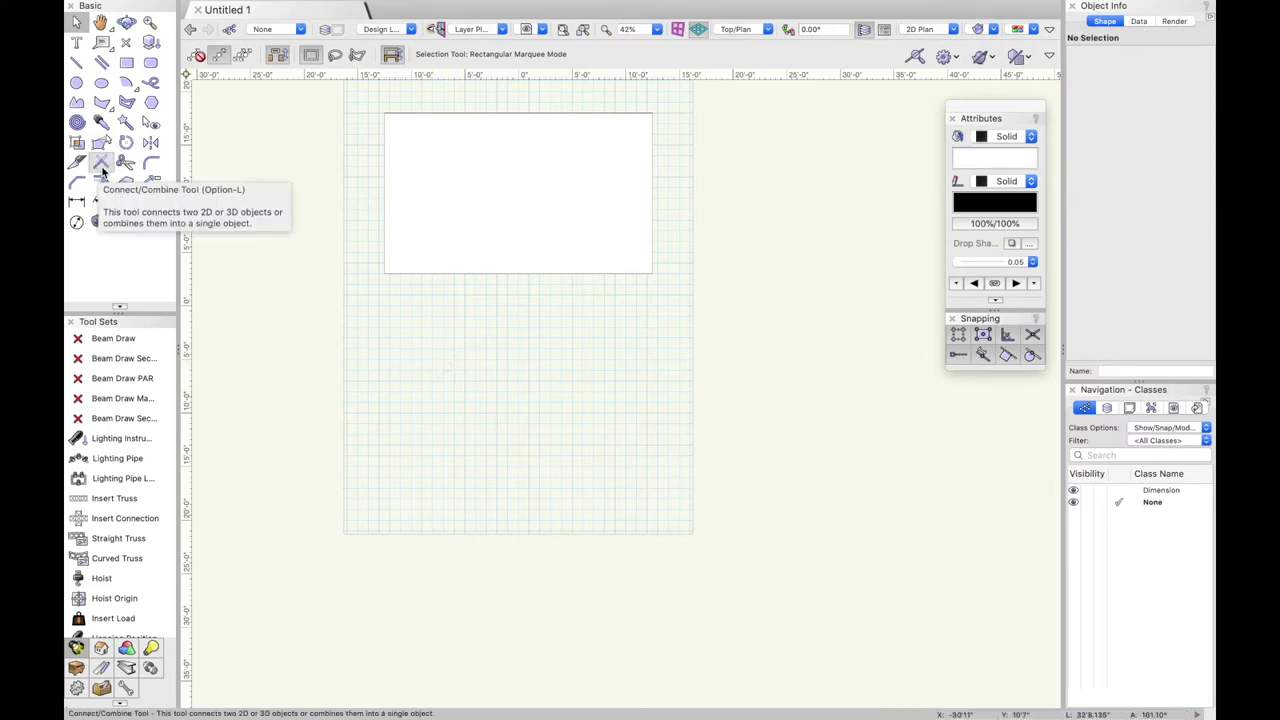
Draw a horizontal line about 28 ft long below the rectangle and split it slightly right of its midpoint.
{"action": "left_click", "coordinate": [76, 62]}
{"action": "left_click", "coordinate": [373, 400]}
{"action": "left_click", "coordinate": [674, 400]}
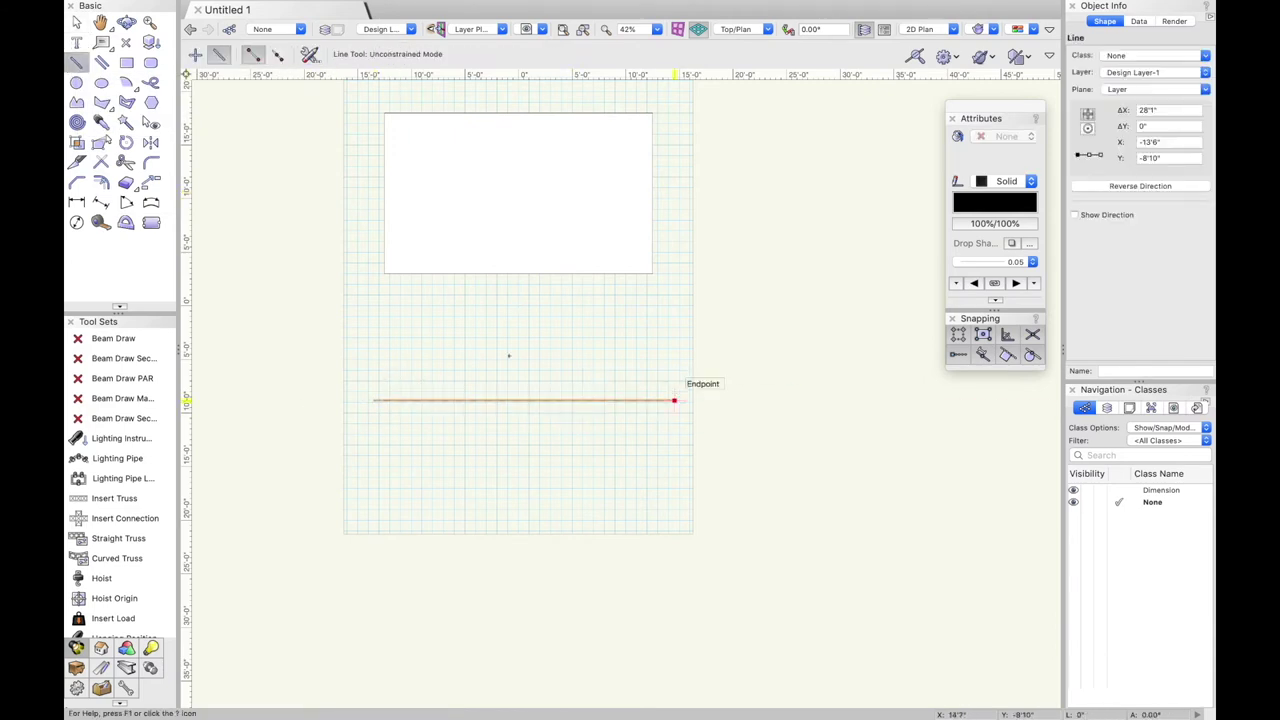
{"action": "left_click", "coordinate": [76, 162]}
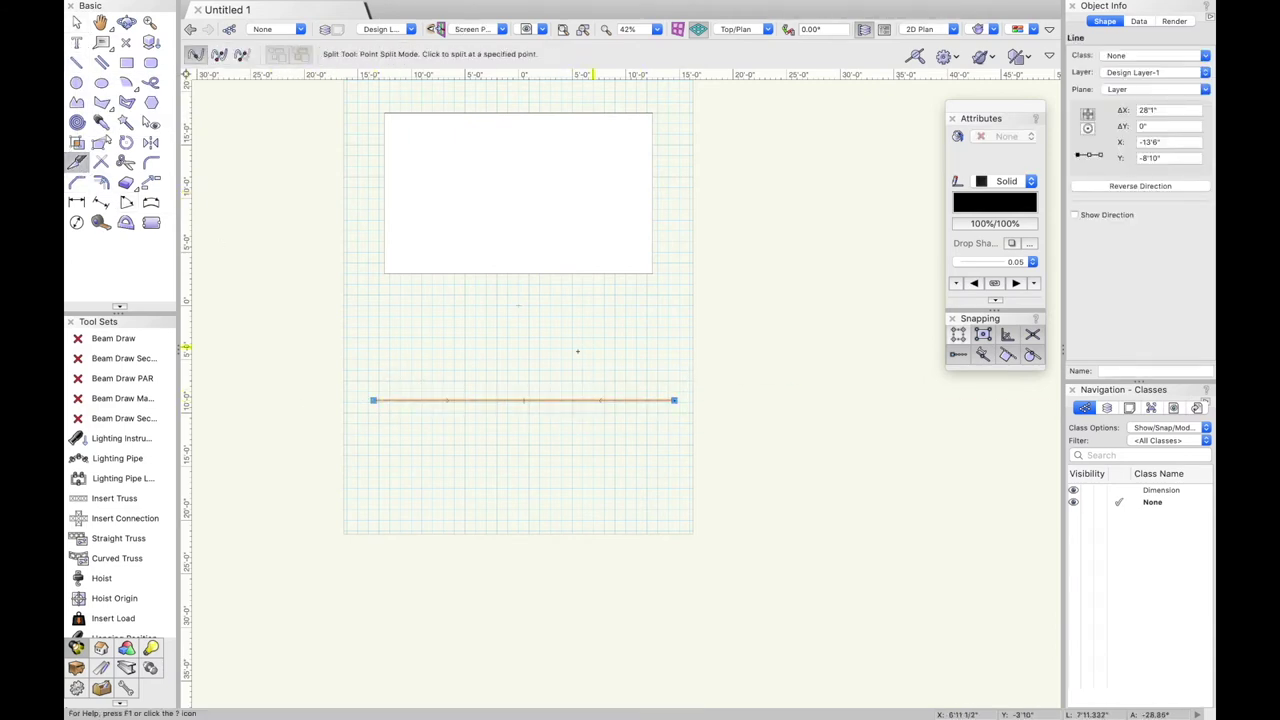
{"action": "left_click", "coordinate": [557, 400]}
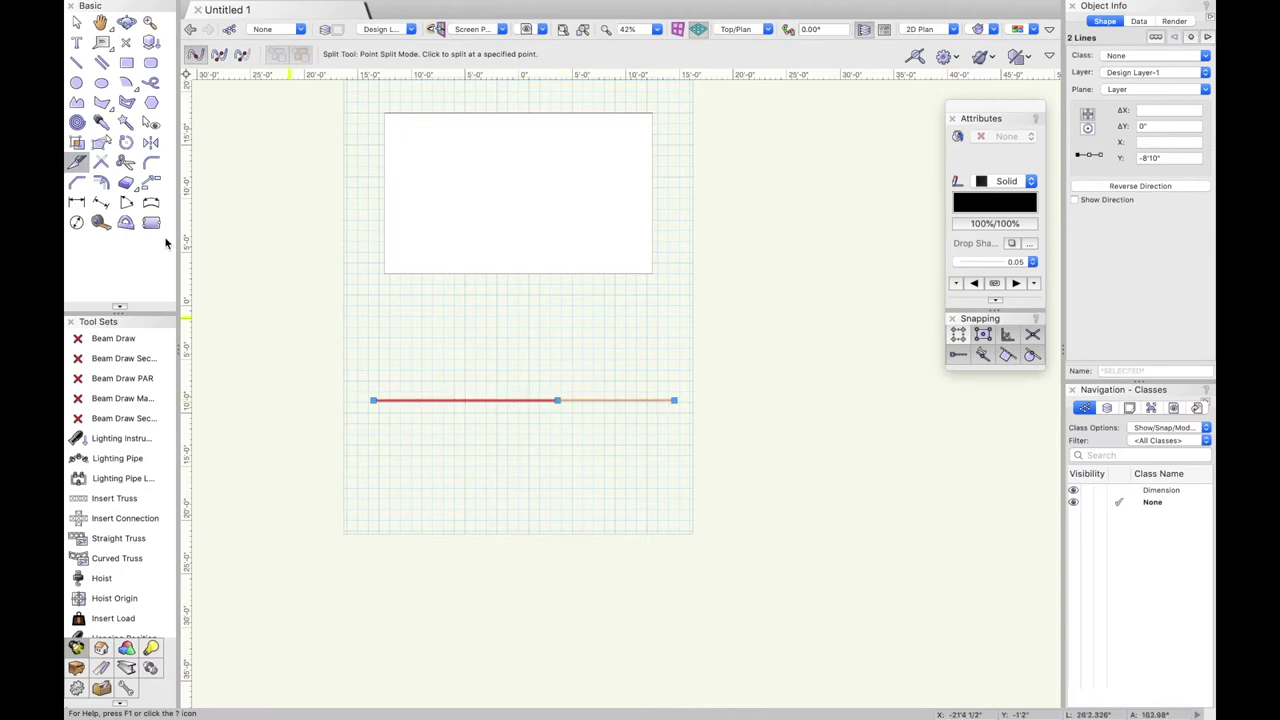
Try to connect the two line pieces in Single Object Connect mode, and delete both pieces.
{"action": "left_click", "coordinate": [101, 162]}
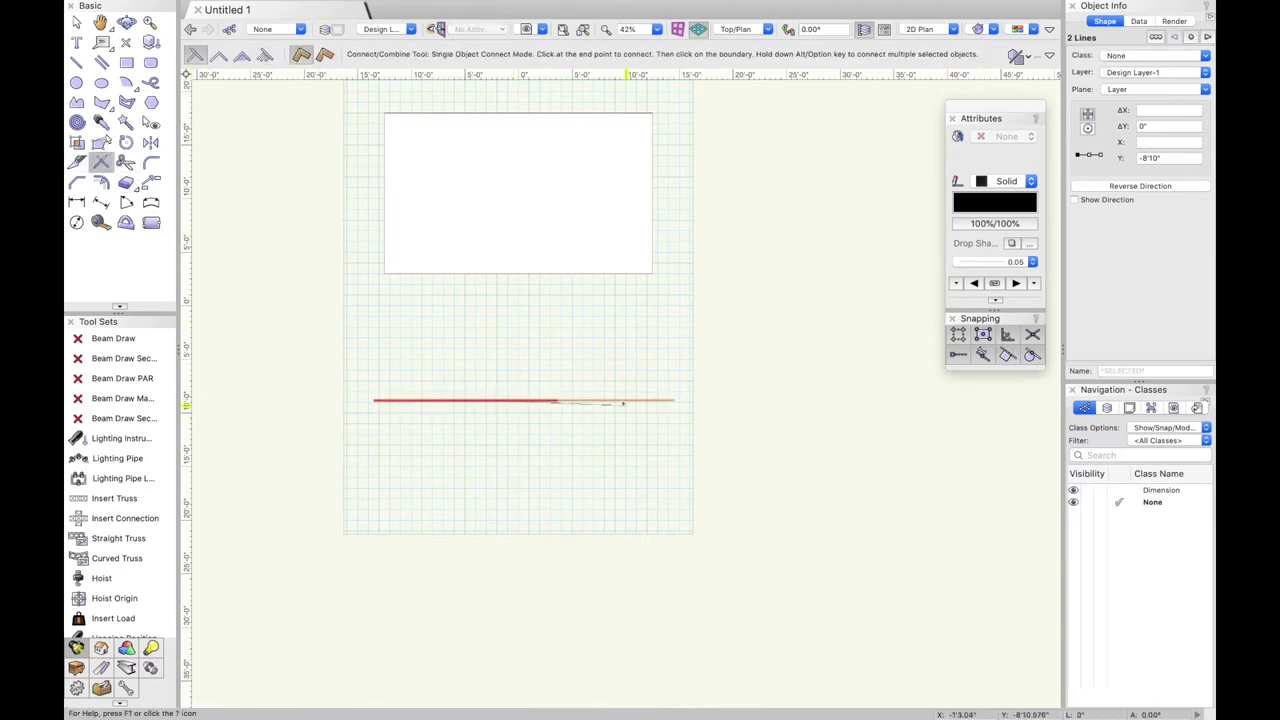
{"action": "left_click", "coordinate": [548, 403]}
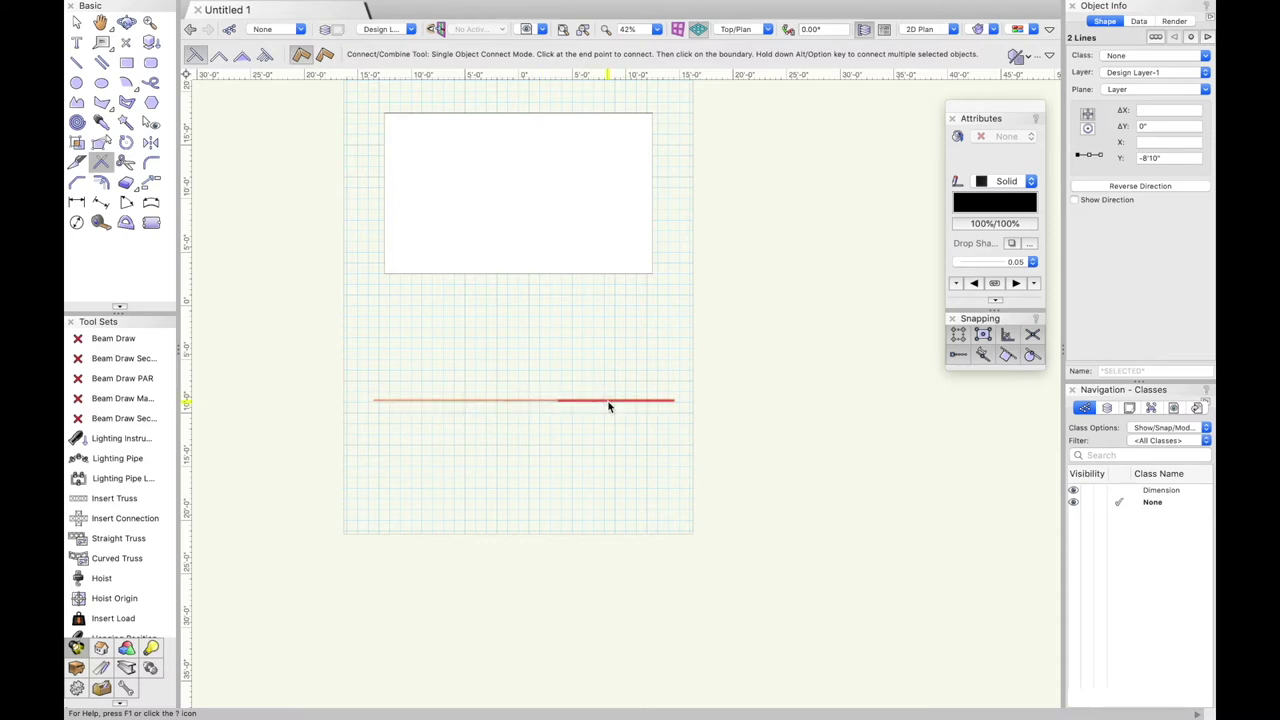
{"action": "left_click", "coordinate": [77, 21]}
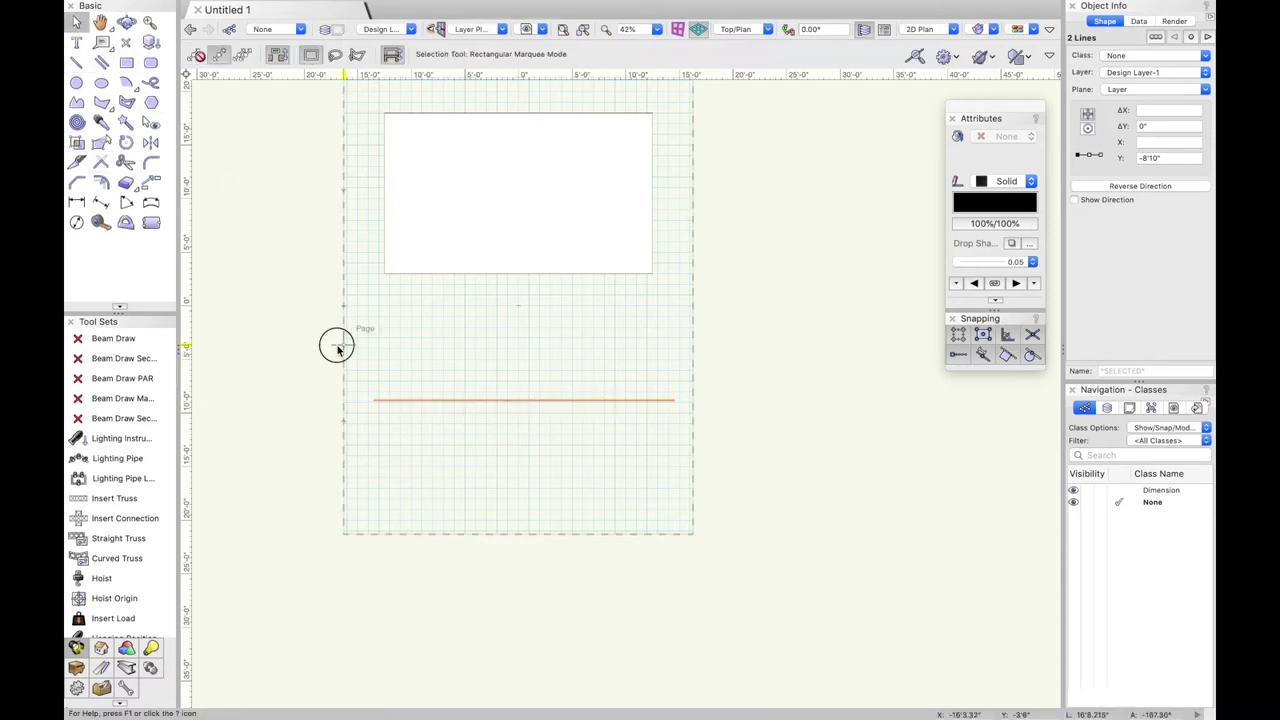
{"action": "left_click", "coordinate": [337, 349]}
{"action": "left_click_drag", "start_coordinate": [732, 371], "coordinate": [334, 431]}
{"action": "key", "text": "Delete"}
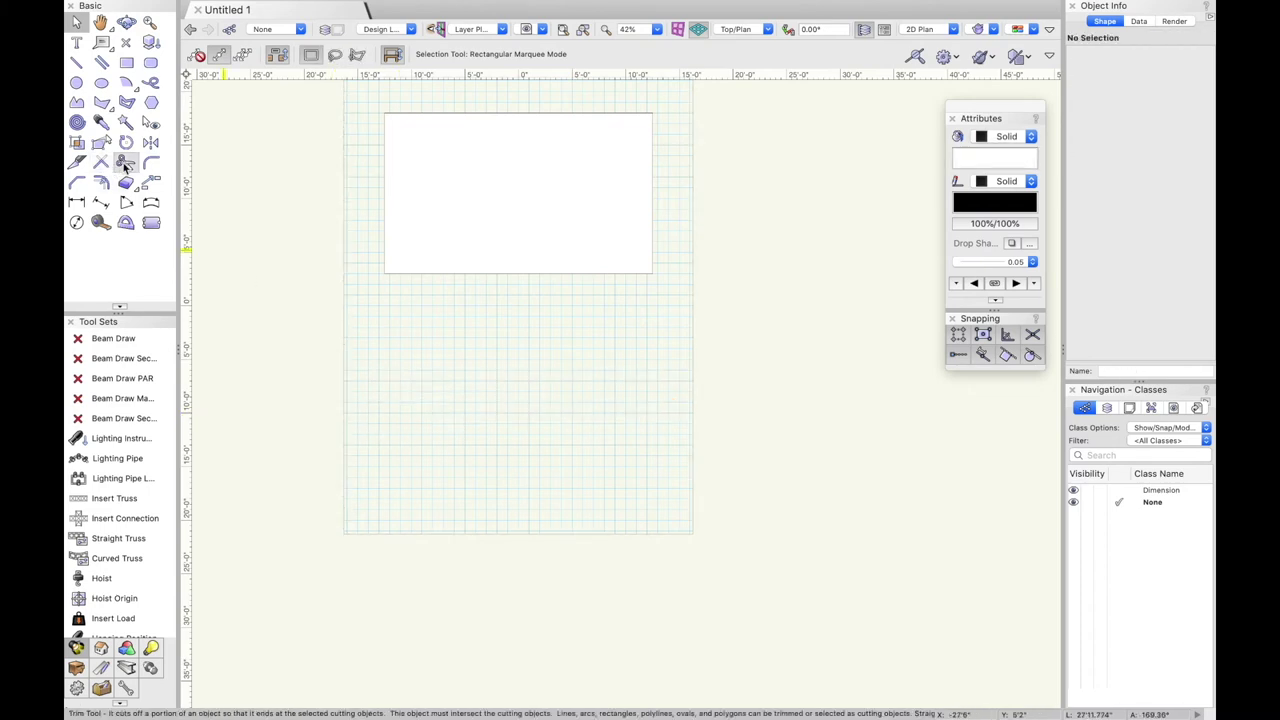
Draw a vertical line through the left half of the rectangle, extending beyond its lower and upper edges.
{"action": "left_click", "coordinate": [77, 62]}
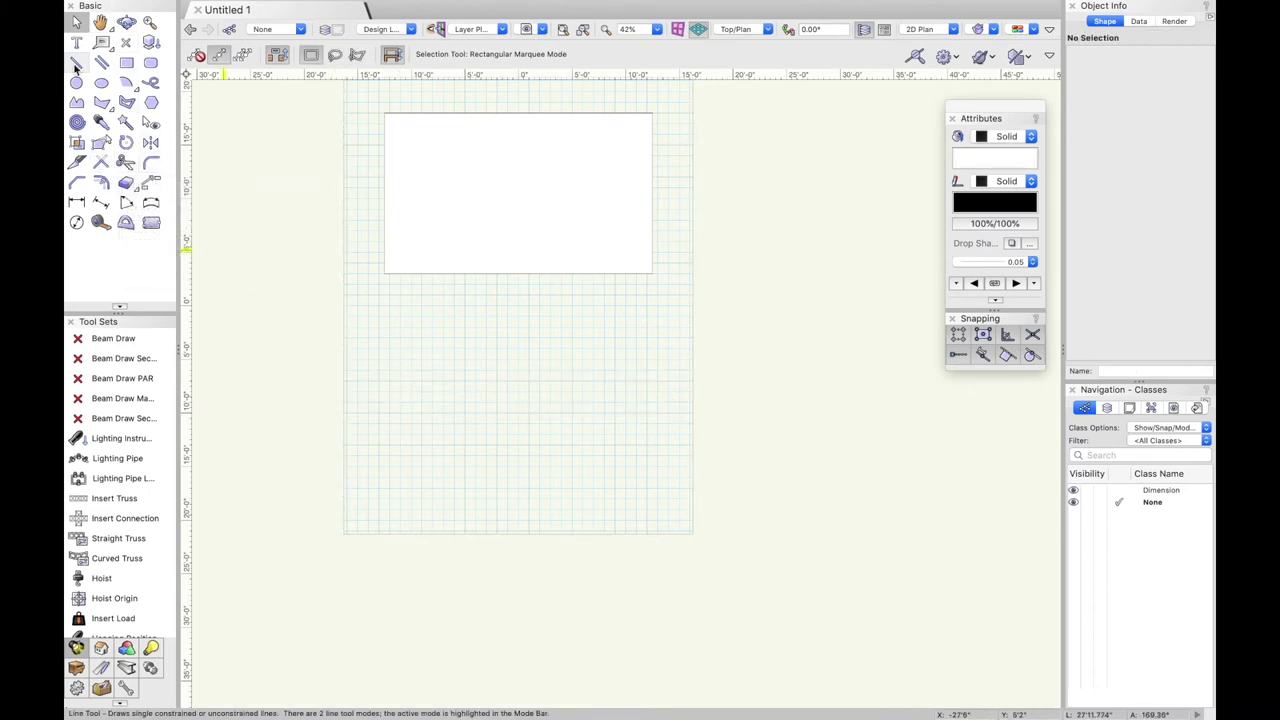
{"action": "scroll", "coordinate": [462, 389], "scroll_direction": "down", "scroll_amount": 3}
{"action": "scroll", "coordinate": [462, 389], "scroll_direction": "up", "scroll_amount": 2}
{"action": "left_click", "coordinate": [460, 391]}
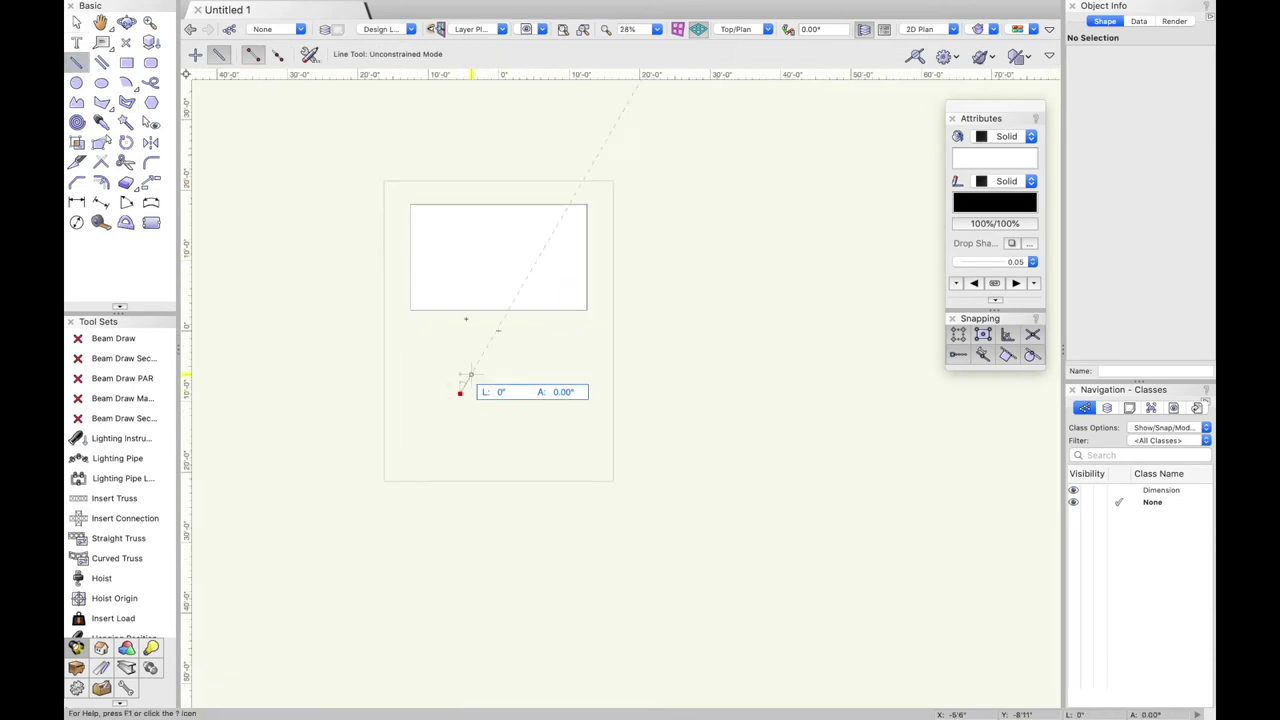
{"action": "left_click", "coordinate": [460, 128]}
Trim the vertical line's ends above and below the rectangle in All Objects mode.
{"action": "left_click", "coordinate": [125, 164]}
{"action": "scroll", "coordinate": [480, 197], "scroll_direction": "up", "scroll_amount": 2}
{"action": "left_click", "coordinate": [449, 191]}
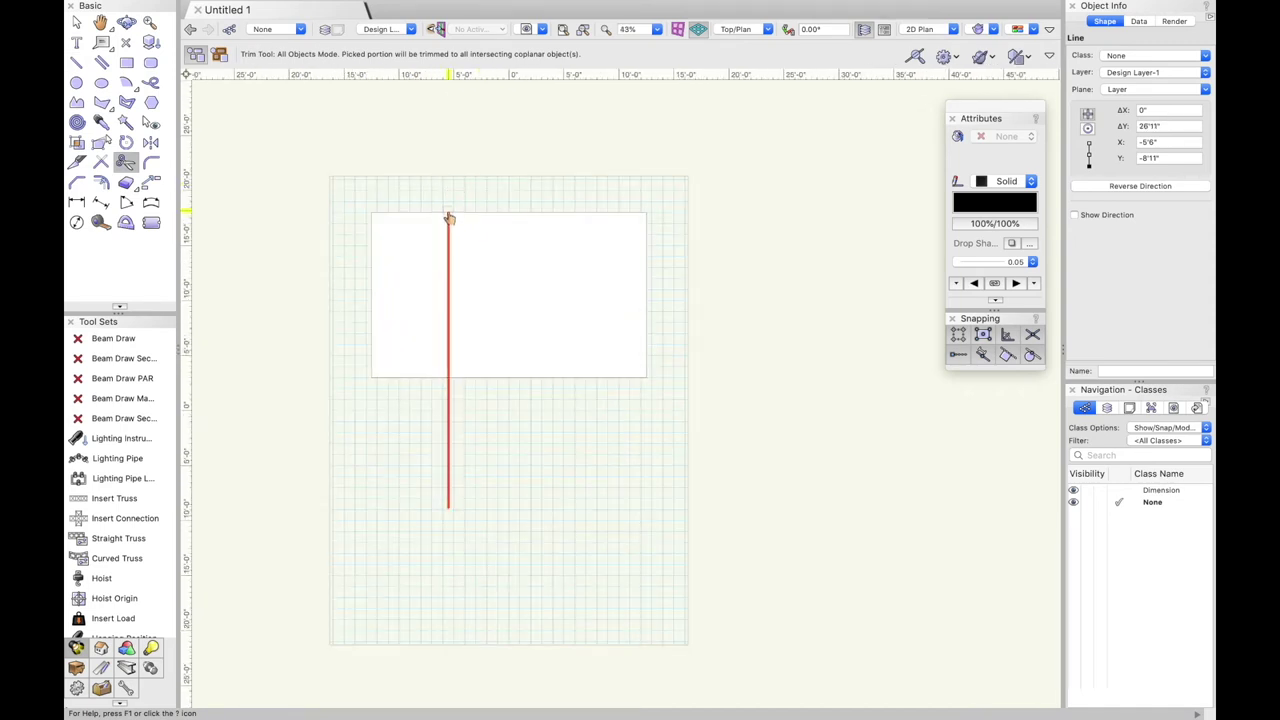
{"action": "left_click", "coordinate": [451, 465]}
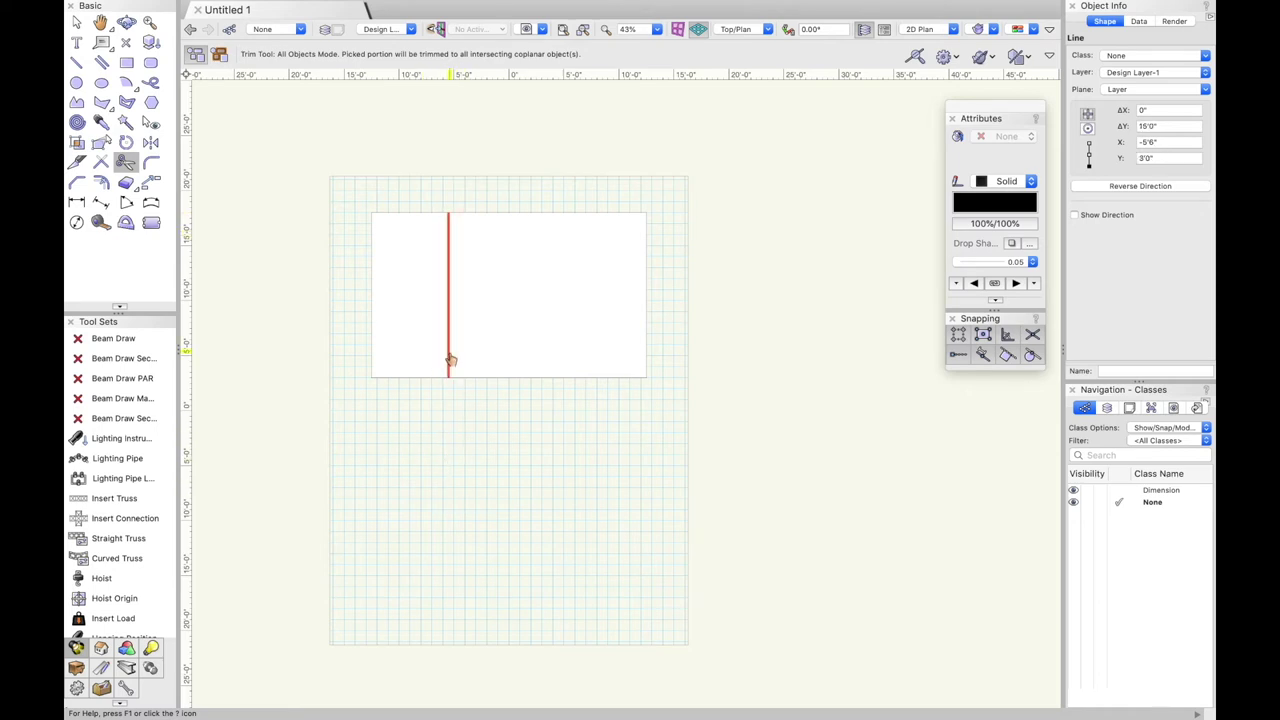
Delete the trimmed vertical line inside the rectangle.
{"action": "scroll", "coordinate": [446, 341], "scroll_direction": "up", "scroll_amount": 1}
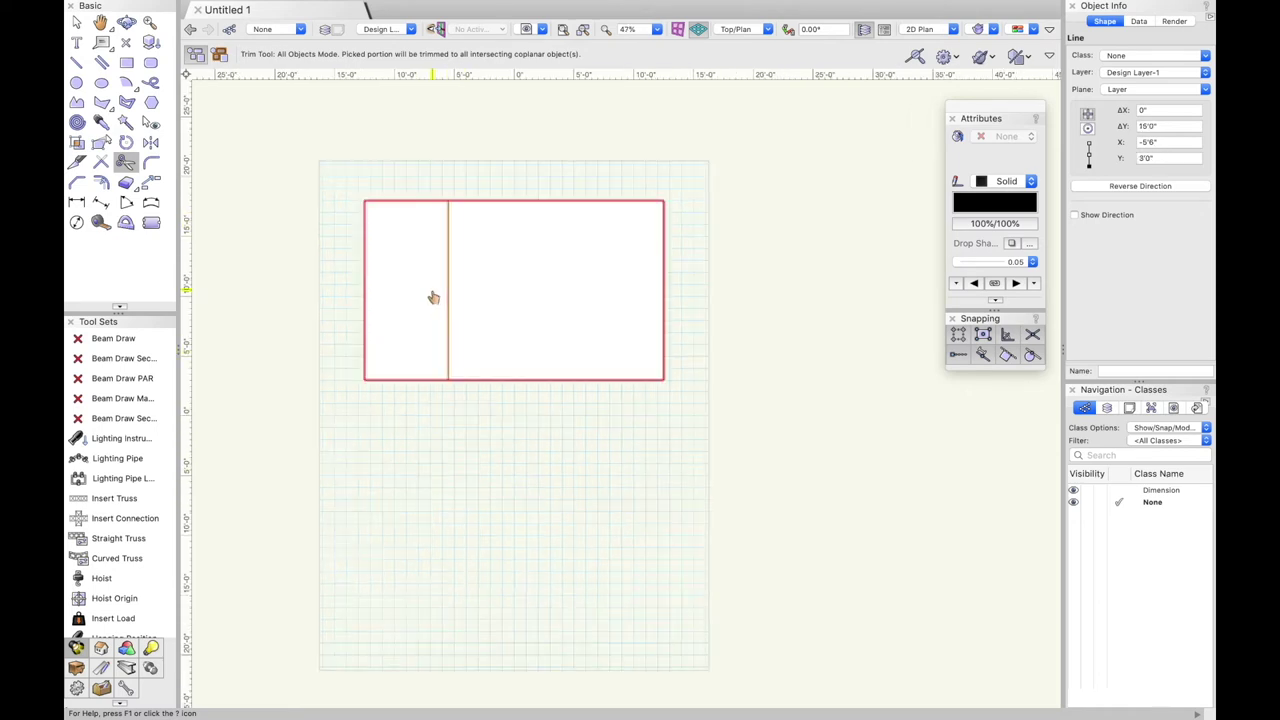
{"action": "left_click", "coordinate": [76, 22]}
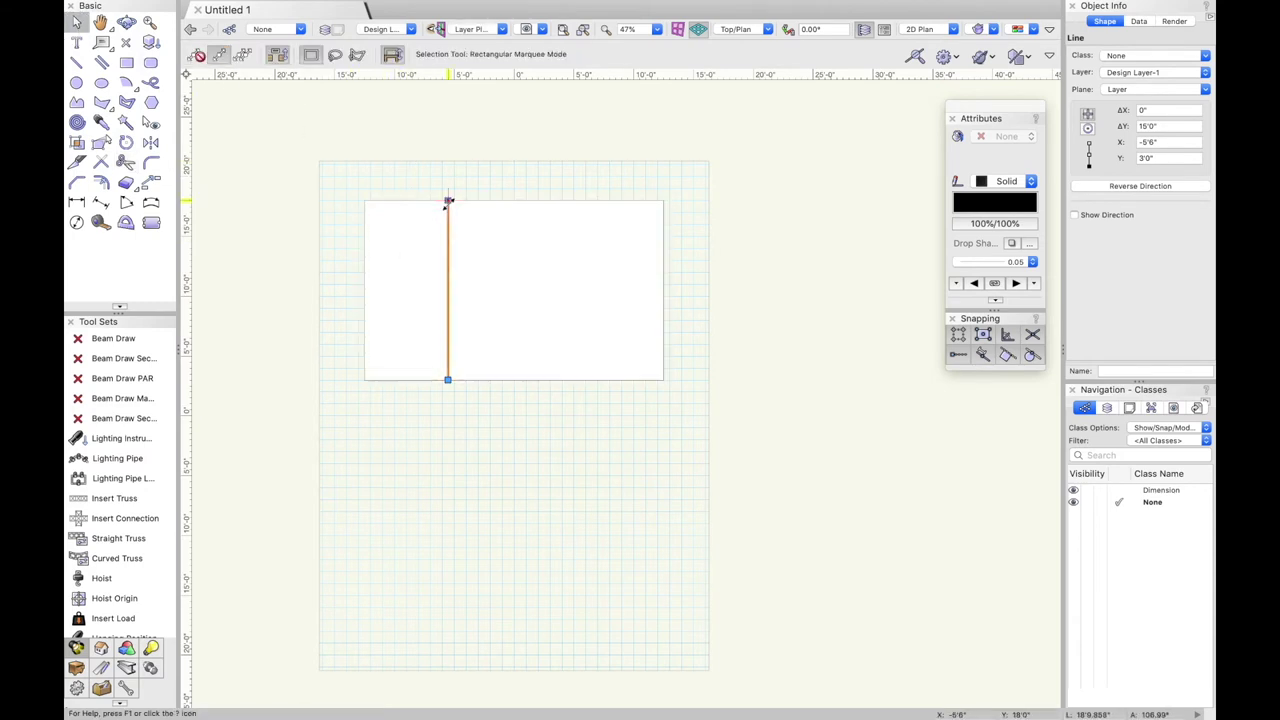
{"action": "scroll", "coordinate": [403, 192], "scroll_direction": "up", "scroll_amount": 5}
{"action": "key", "text": "Delete"}
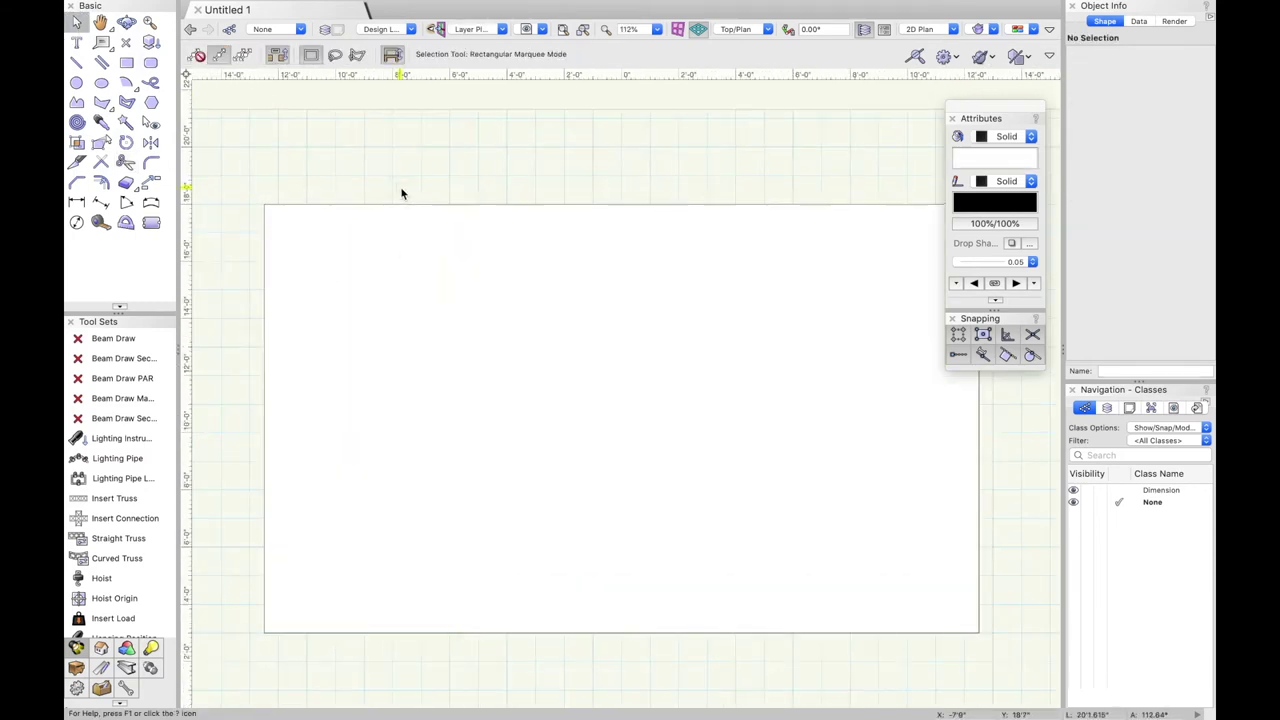
Draw a vertical line about 14 ft 6 in long from just above the rectangle's lower edge up to its upper edge.
{"action": "left_click", "coordinate": [76, 62]}
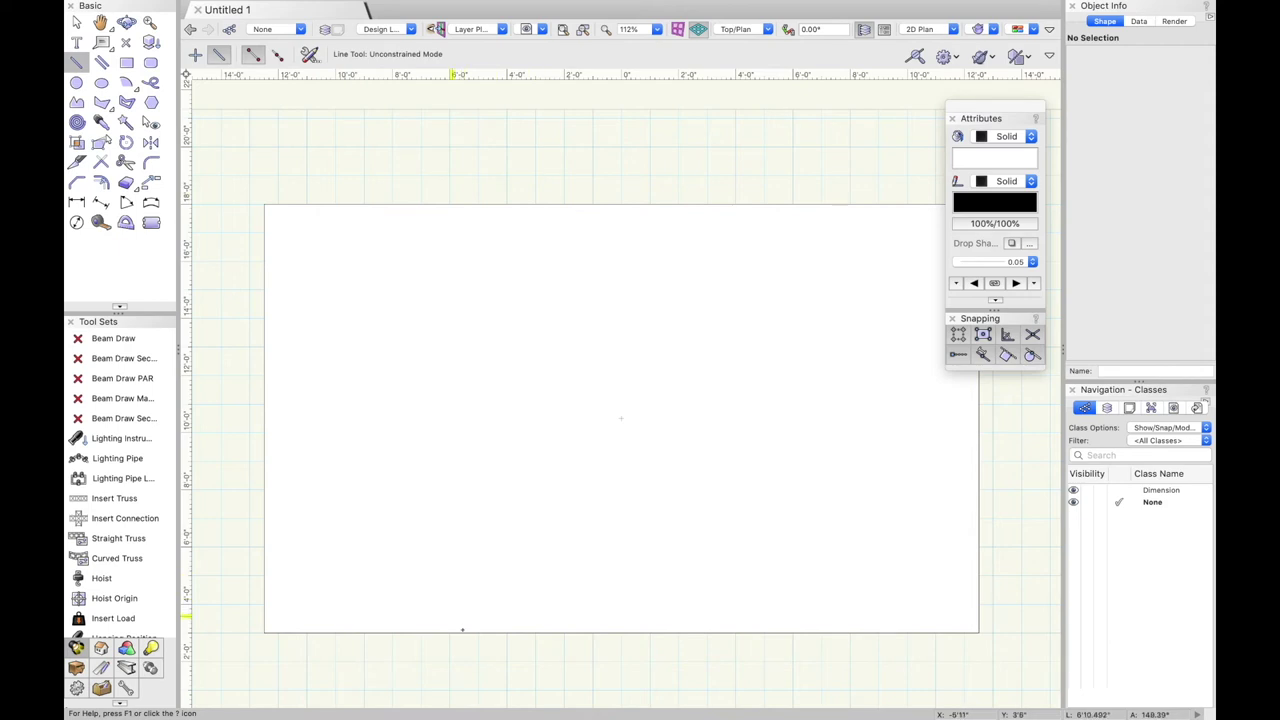
{"action": "left_click", "coordinate": [471, 631]}
{"action": "left_click", "coordinate": [470, 608]}
{"action": "key", "text": "Delete"}
{"action": "left_click", "coordinate": [471, 616]}
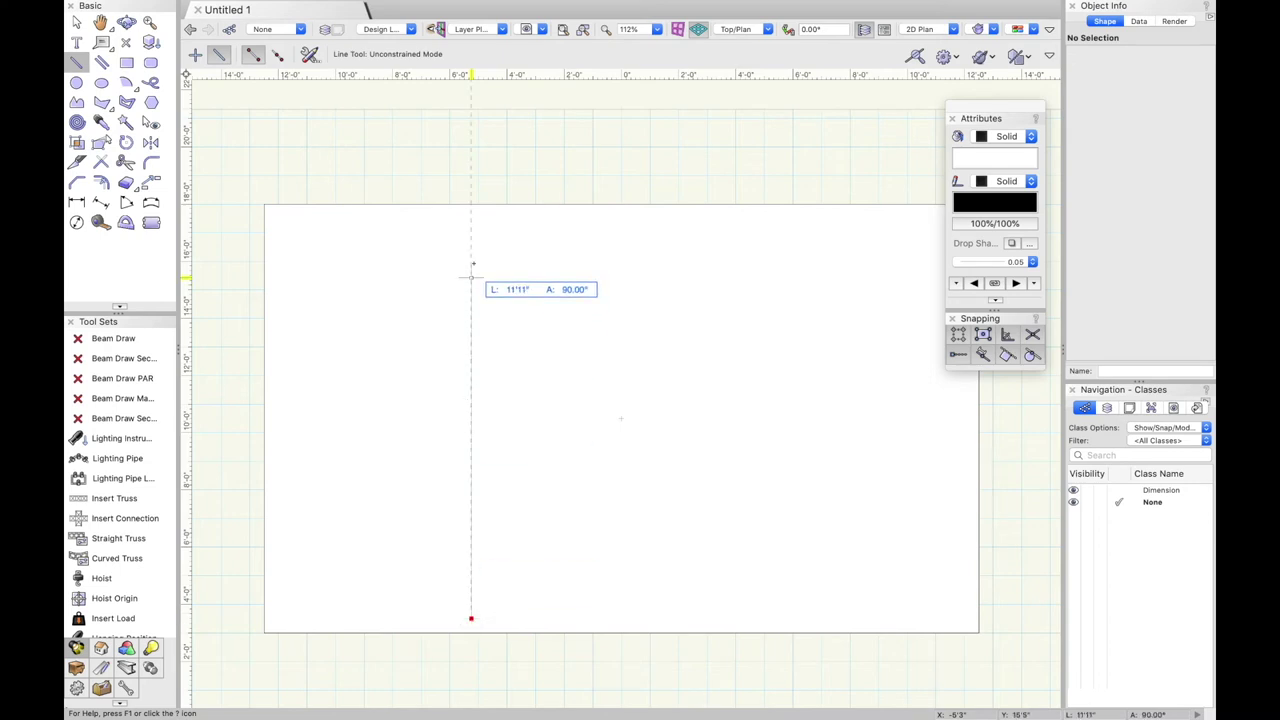
{"action": "left_click", "coordinate": [471, 206]}
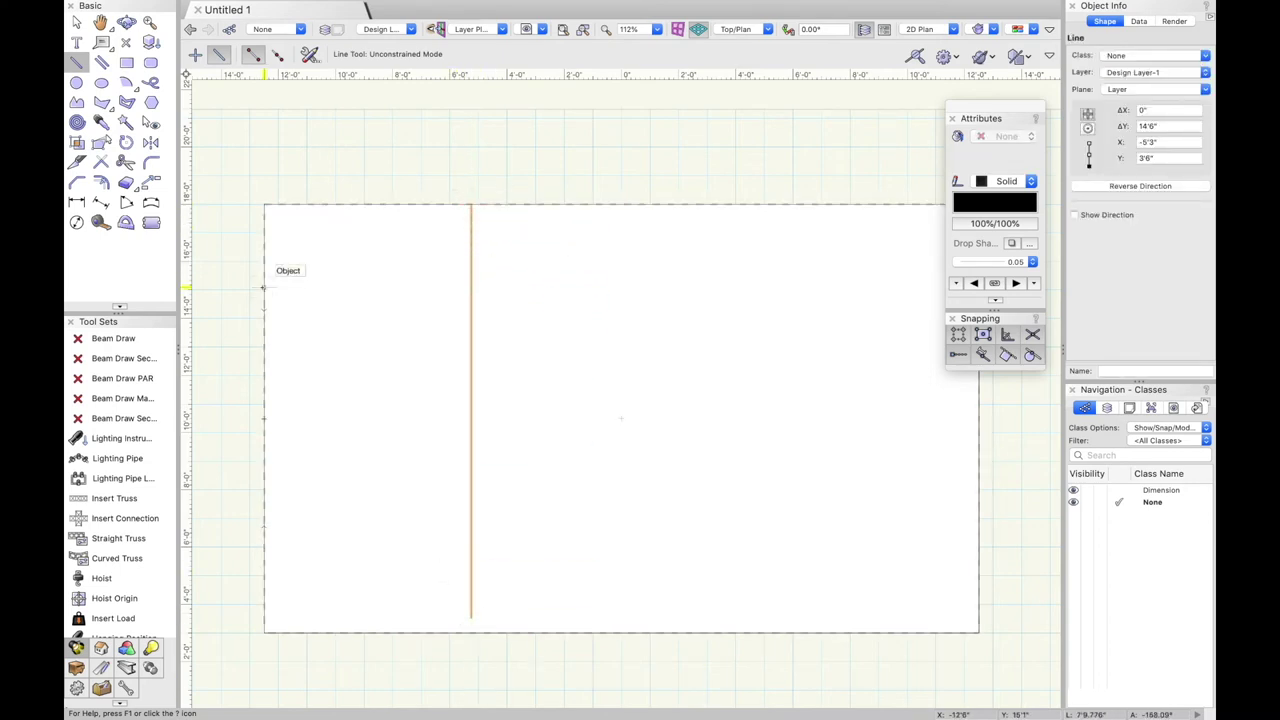
Delete the existing vertical line and draw one about 39 ft 2 in long through the rectangle, extending past its upper and lower edges.
{"action": "key", "text": "Delete"}
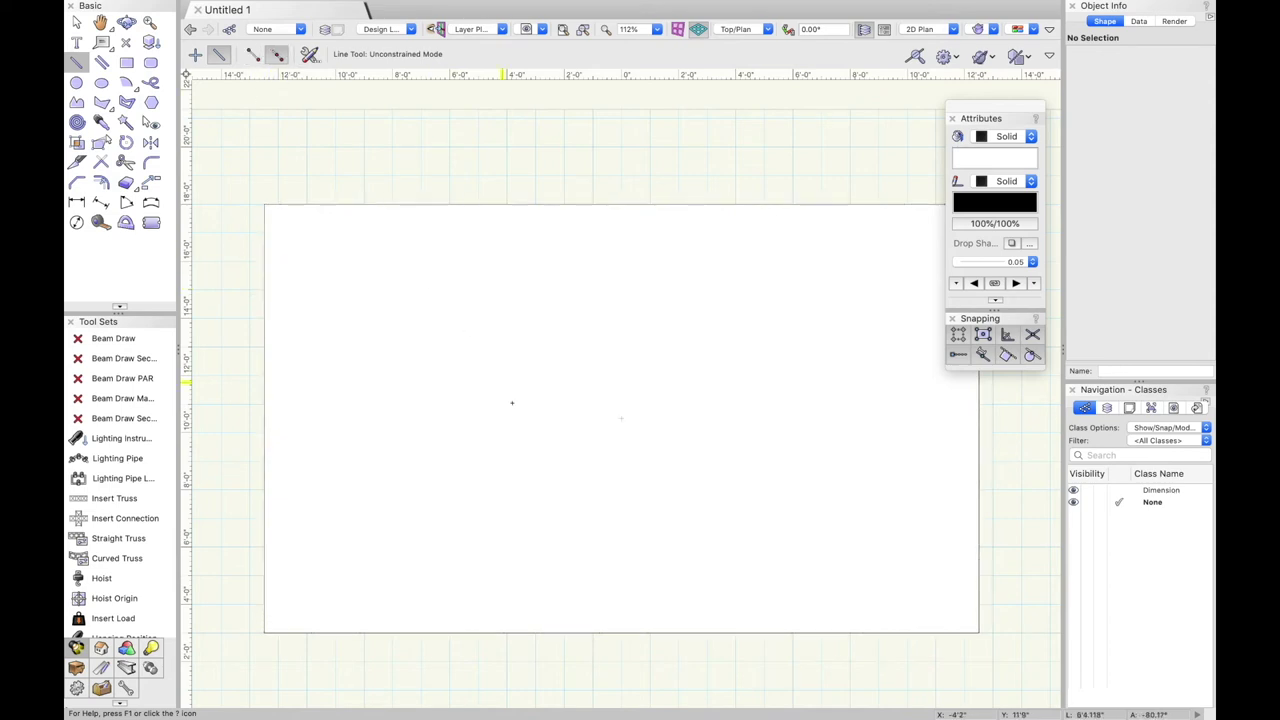
{"action": "left_click", "coordinate": [516, 400]}
{"action": "scroll", "coordinate": [484, 376], "scroll_direction": "down", "scroll_amount": 5}
{"action": "left_click", "coordinate": [485, 481]}
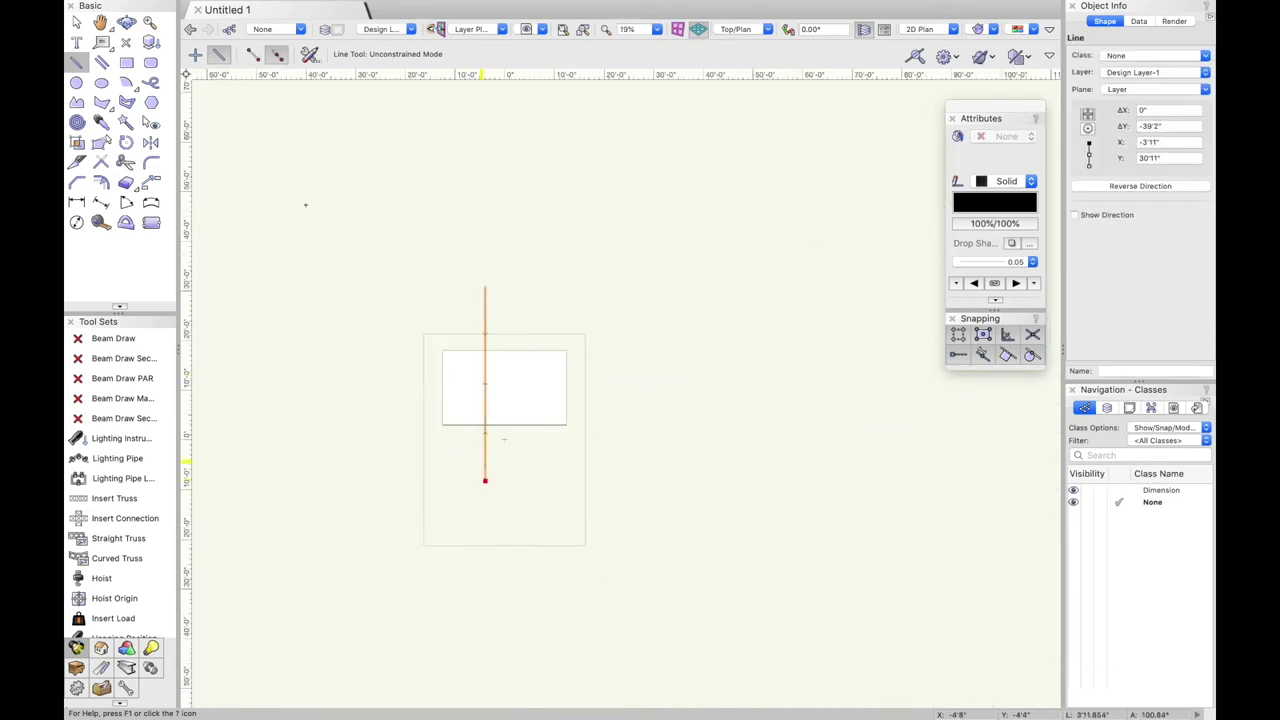
Trim the long vertical line's ends above and below the rectangle in All Objects mode, and inspect its lower end at the rectangle's edge.
{"action": "left_click", "coordinate": [125, 162]}
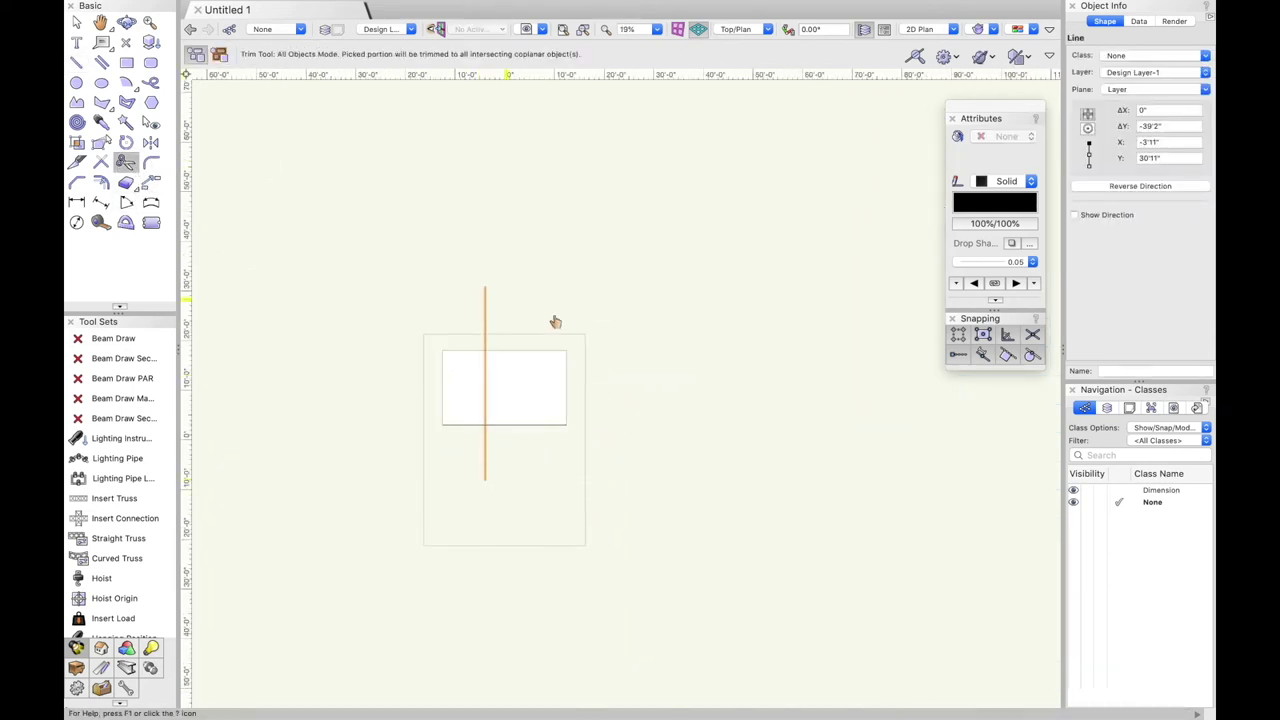
{"action": "left_click", "coordinate": [487, 322]}
{"action": "left_click", "coordinate": [486, 441]}
{"action": "scroll", "coordinate": [486, 430], "scroll_direction": "up", "scroll_amount": 7}
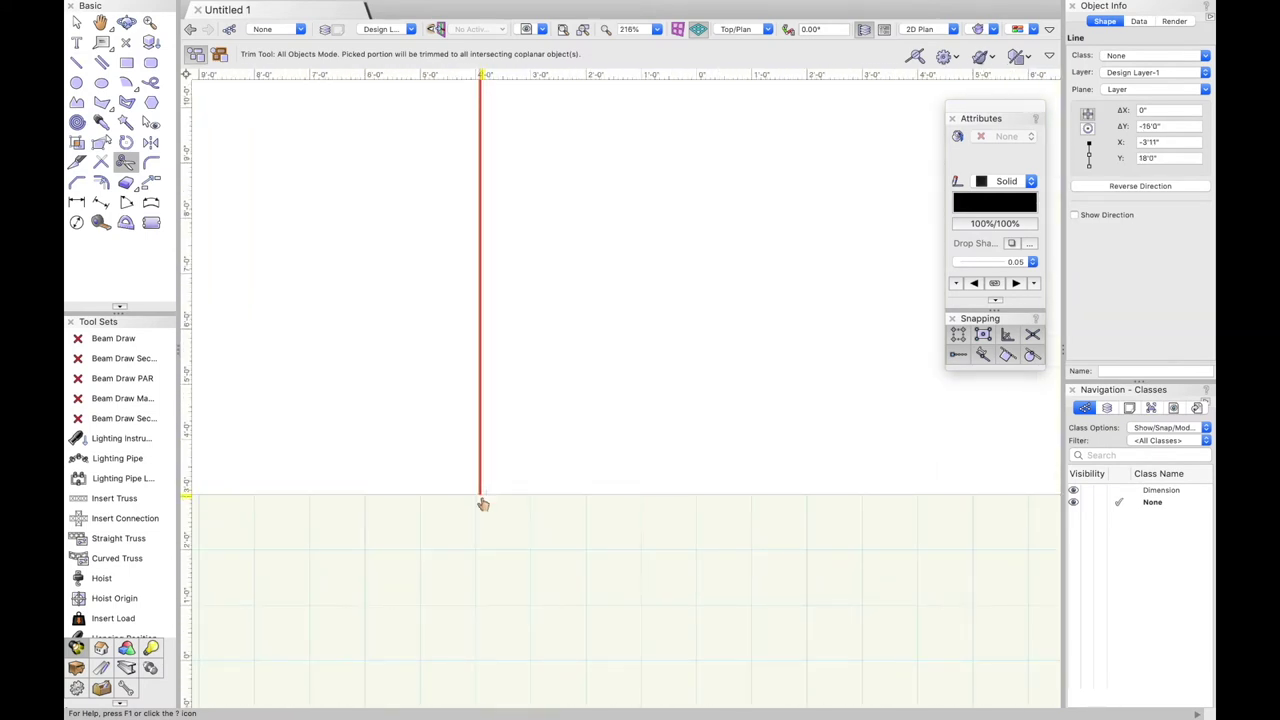
{"action": "scroll", "coordinate": [482, 500], "scroll_direction": "up", "scroll_amount": 15}
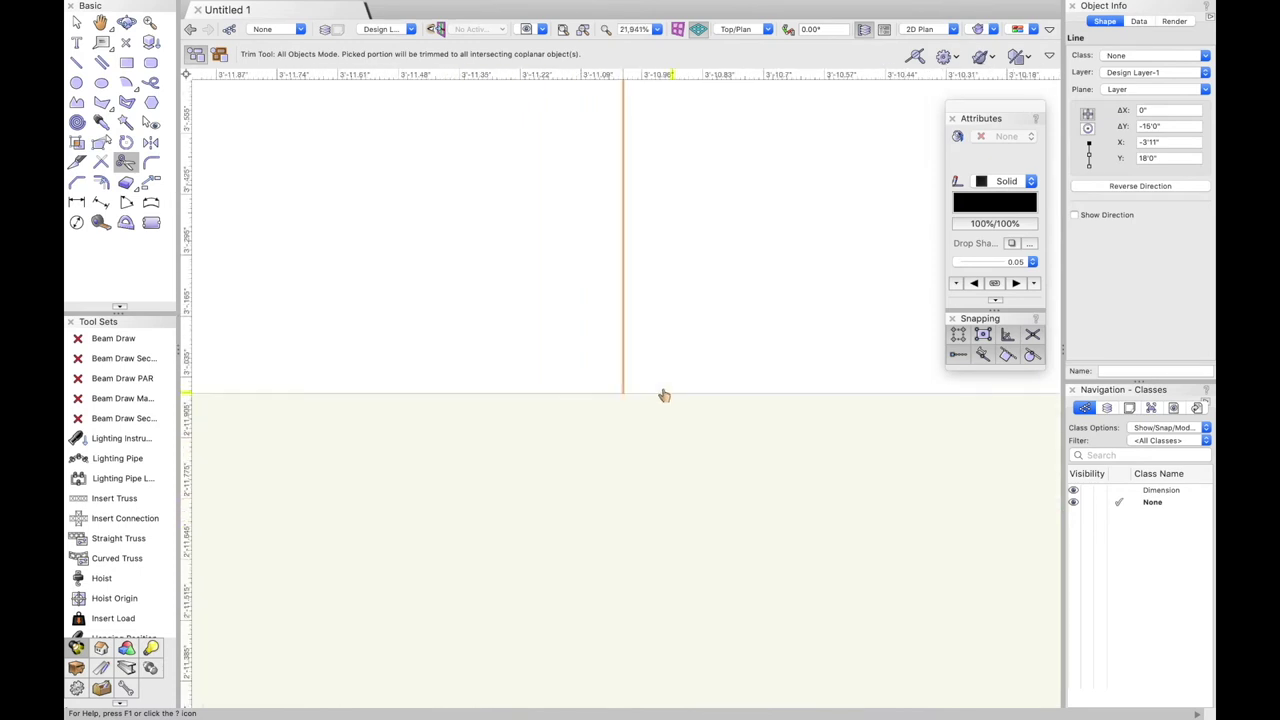
{"action": "scroll", "coordinate": [630, 400], "scroll_direction": "up", "scroll_amount": 5}
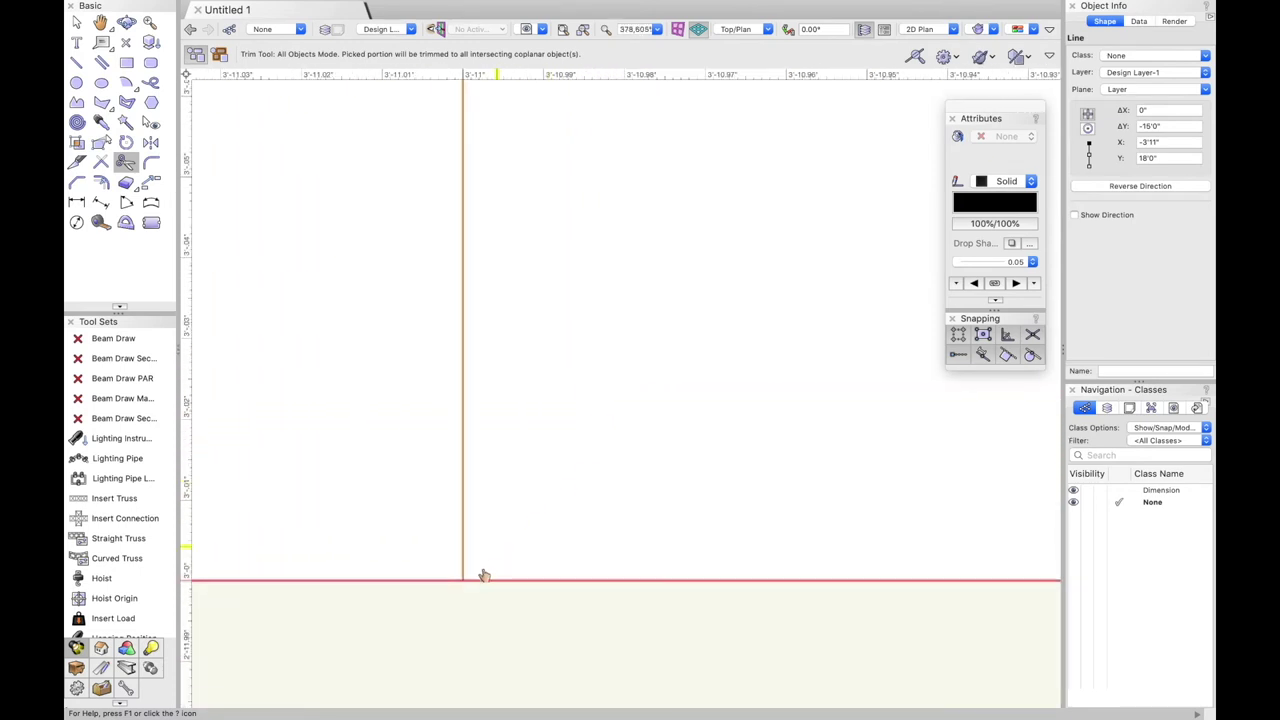
{"action": "scroll", "coordinate": [459, 588], "scroll_direction": "up", "scroll_amount": 2}
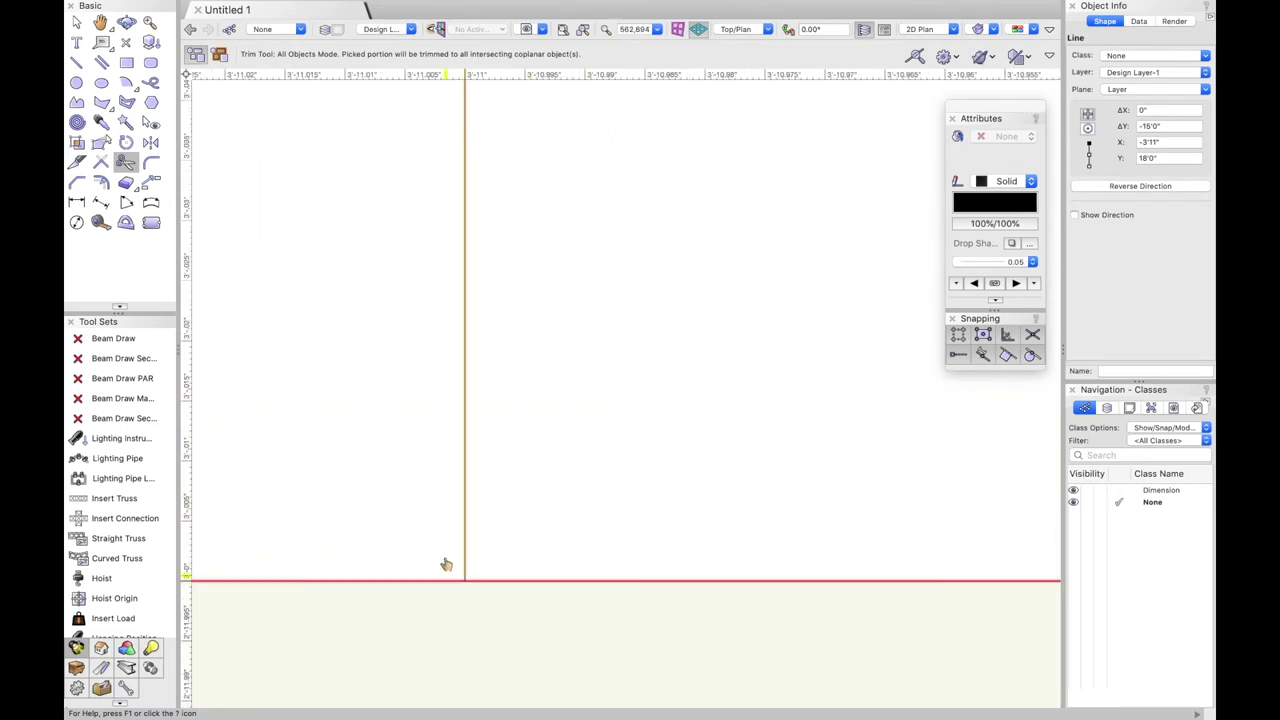
{"action": "scroll", "coordinate": [443, 571], "scroll_direction": "down", "scroll_amount": 15}
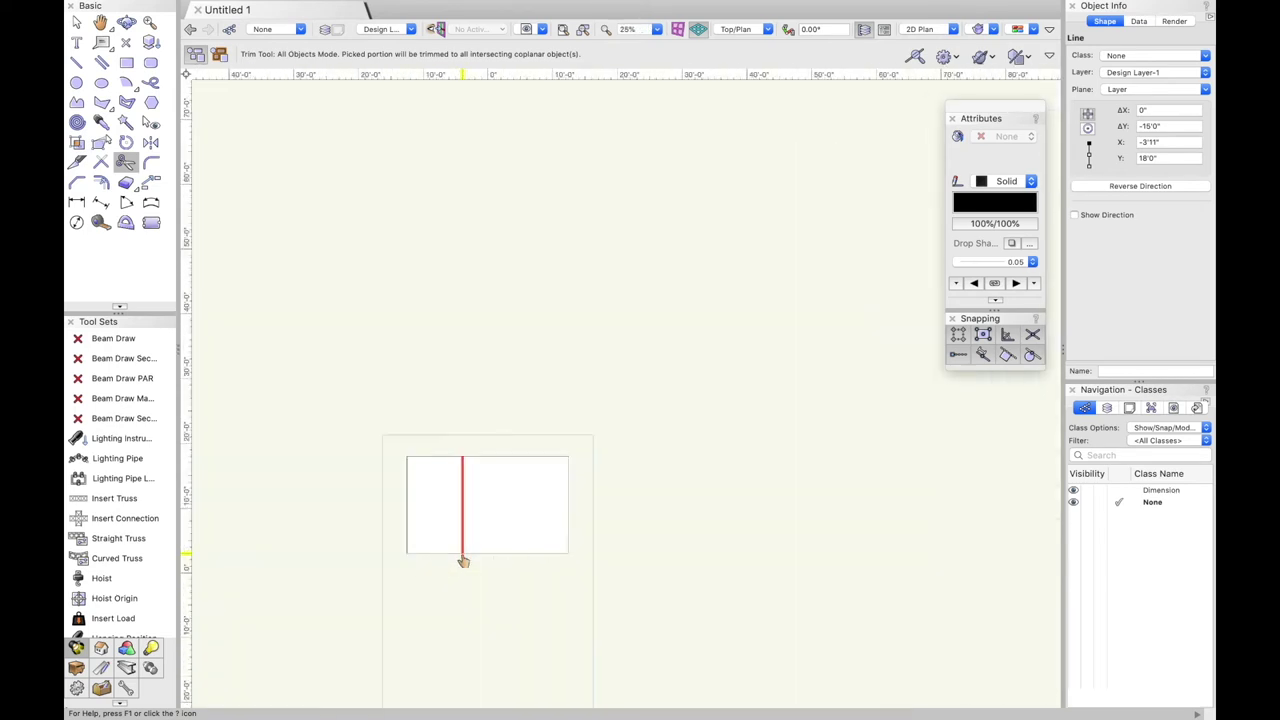
{"action": "scroll", "coordinate": [463, 561], "scroll_direction": "up", "scroll_amount": 3}
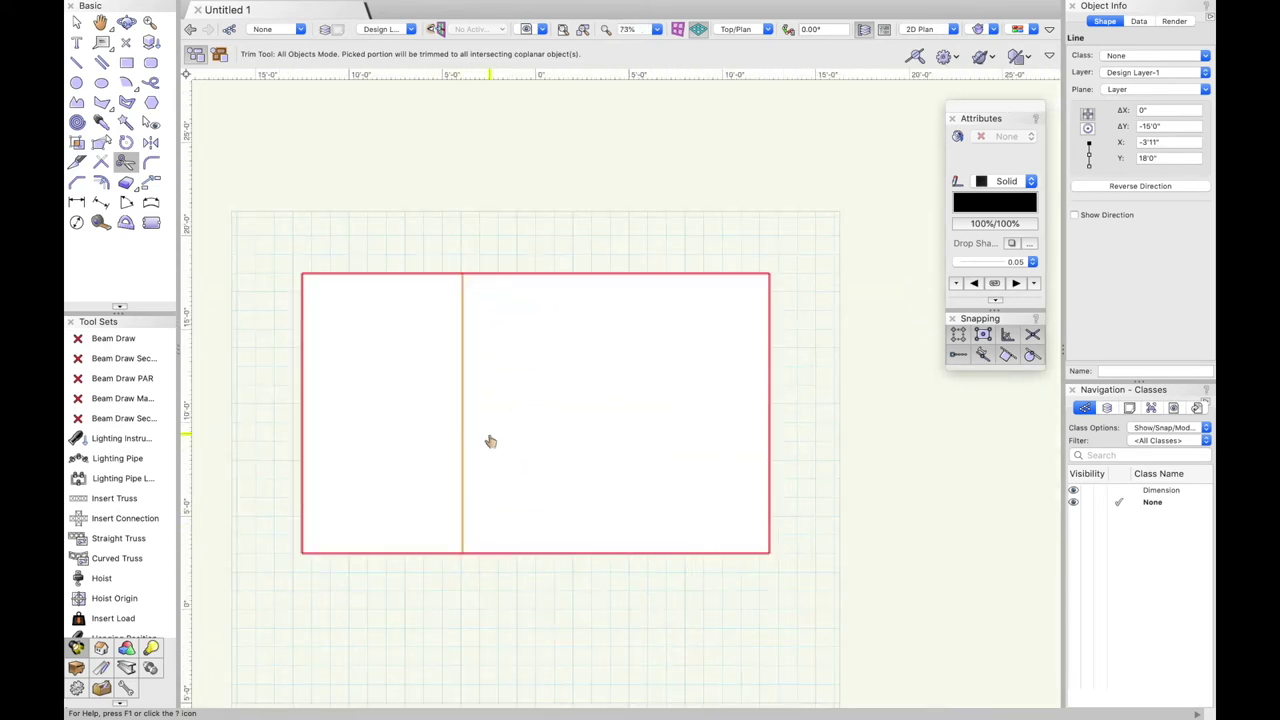
Delete the trimmed vertical line, leaving only the rectangle.
{"action": "key", "text": "x"}
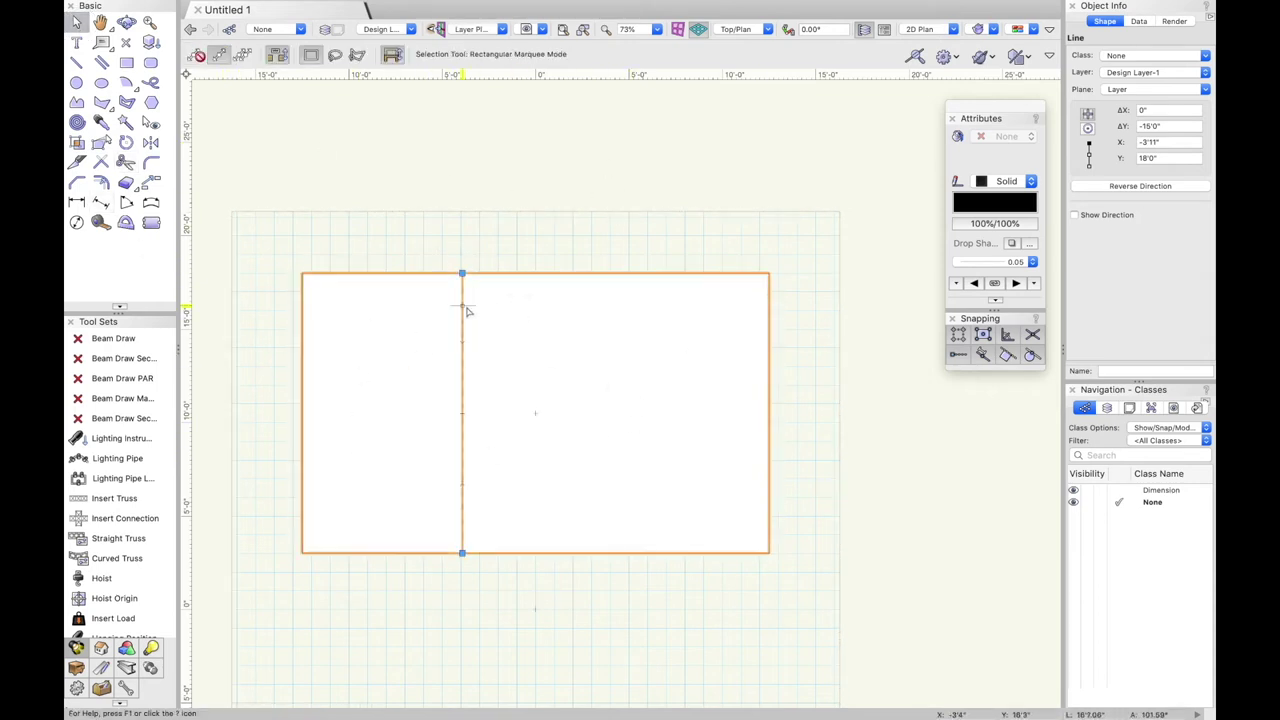
{"action": "left_click", "coordinate": [371, 206]}
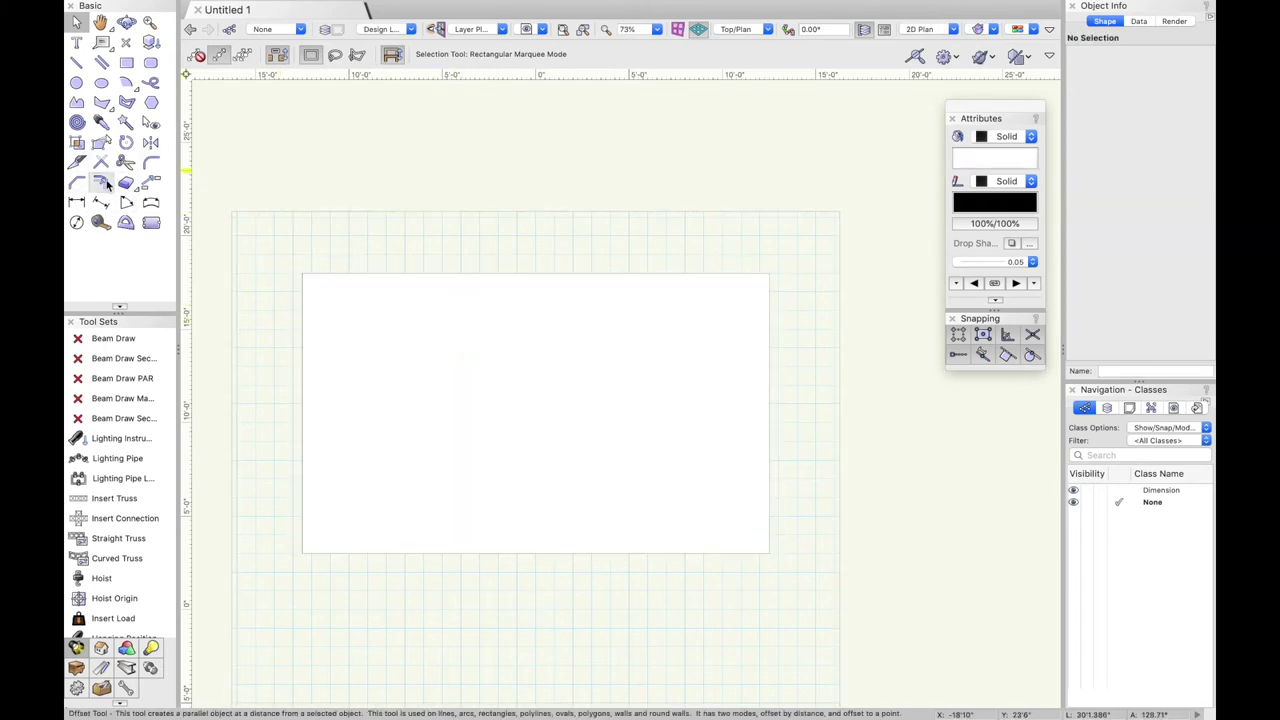
Measure along the rectangle's upper edge from its upper-left corner with the Tape Measure tool.
{"action": "left_click", "coordinate": [100, 224]}
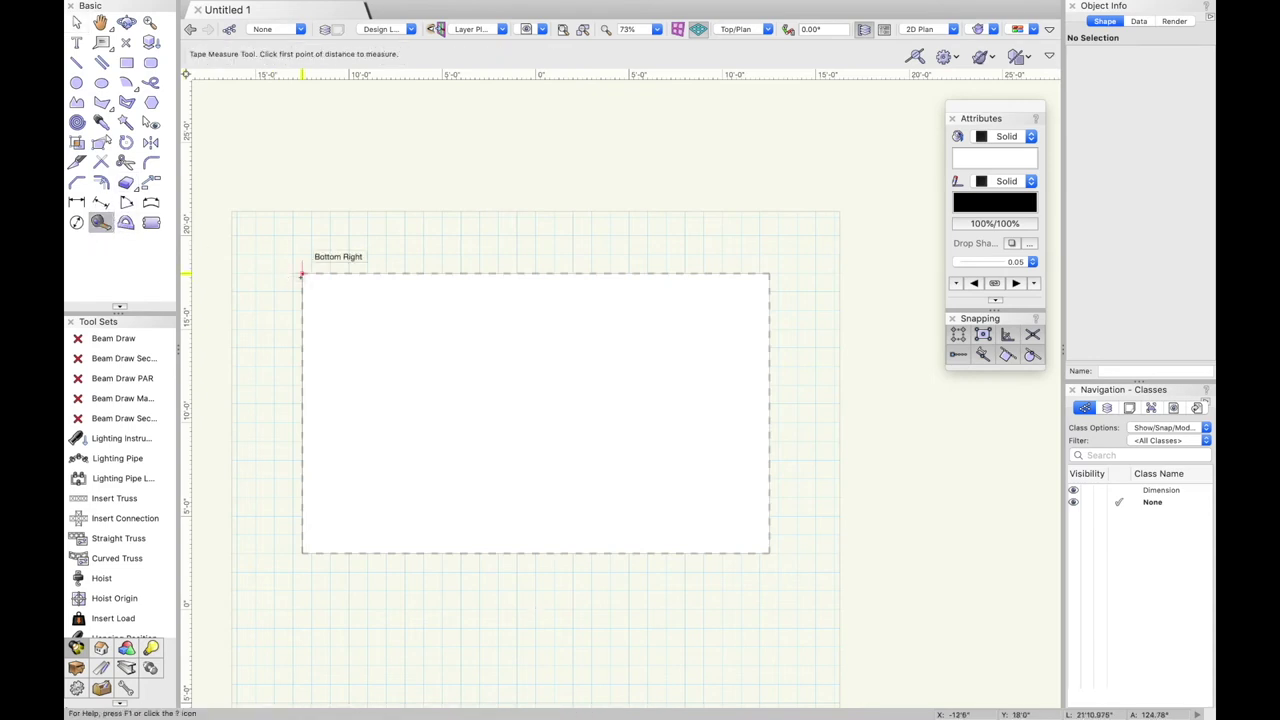
{"action": "left_click", "coordinate": [302, 273]}
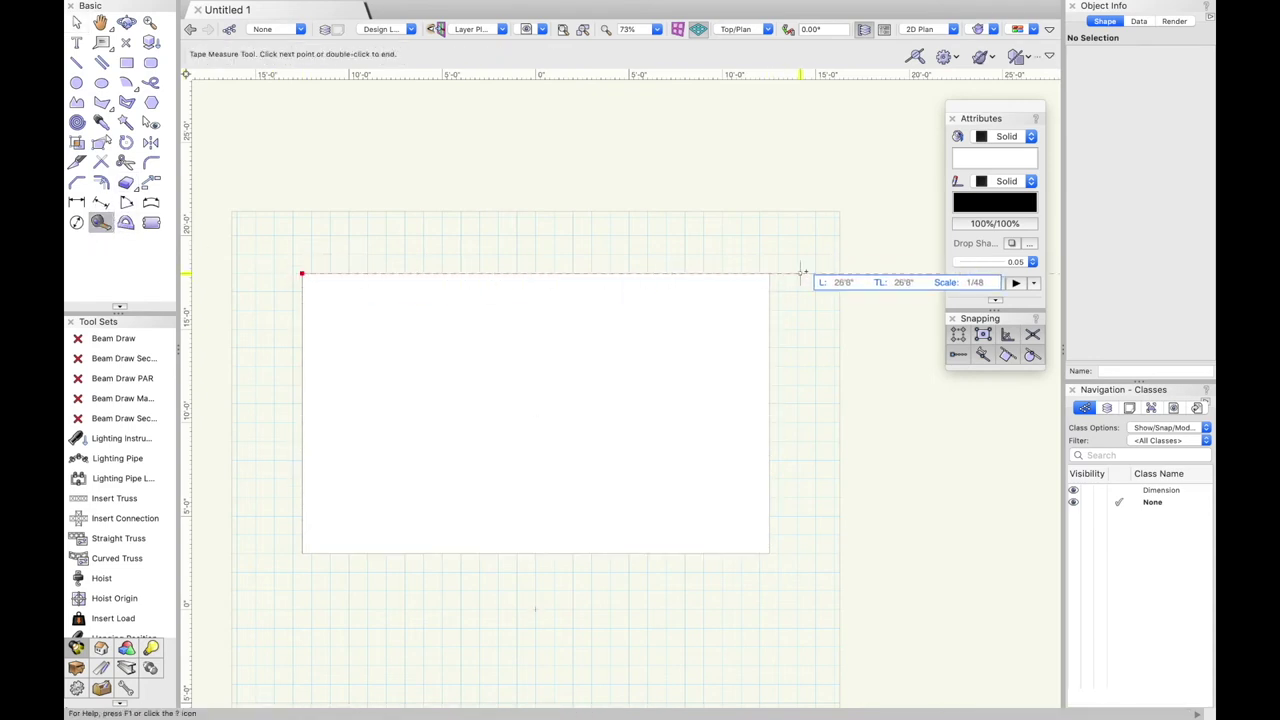
{"action": "left_click", "coordinate": [741, 258]}
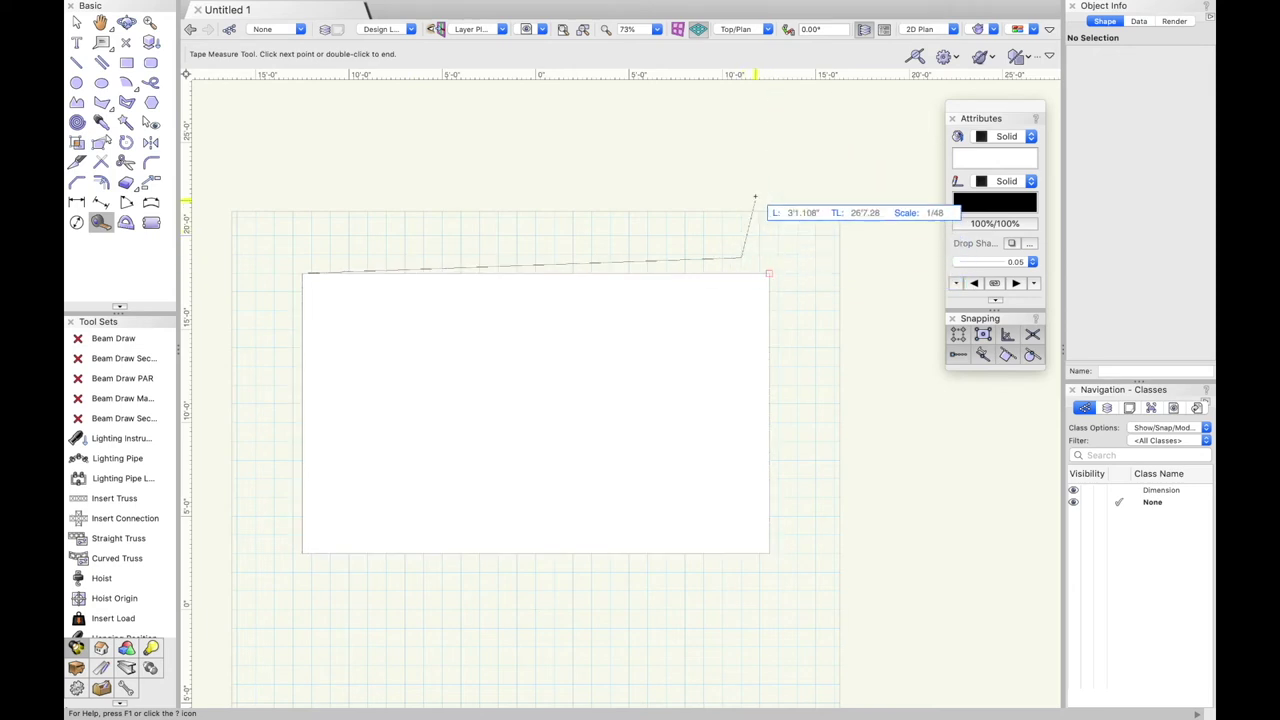
{"action": "double_click", "coordinate": [724, 174]}
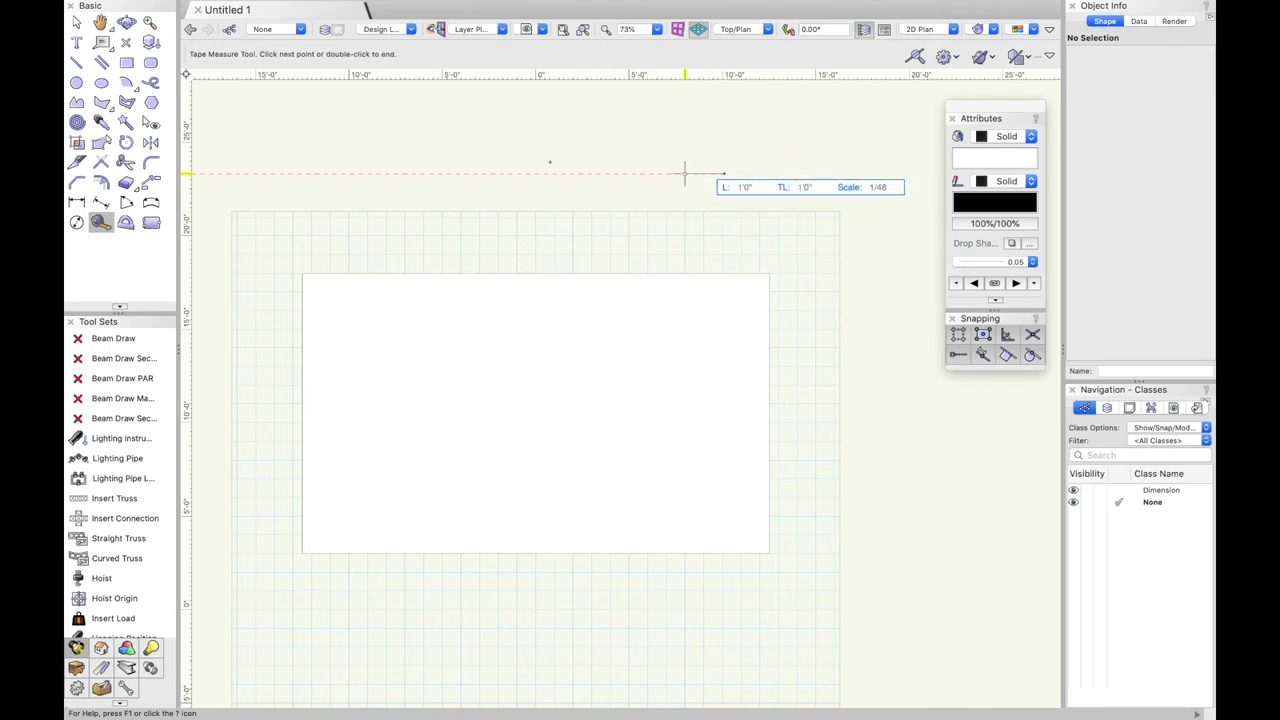
{"action": "left_click", "coordinate": [77, 21]}
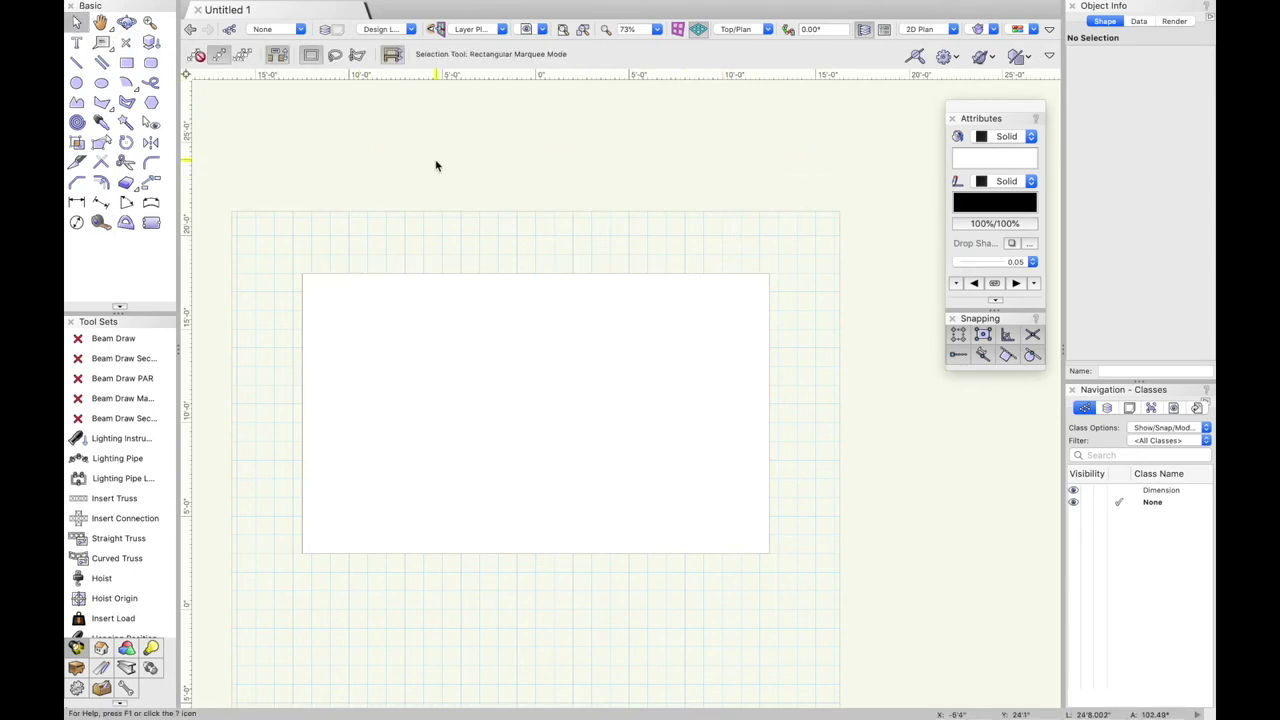
Try drawing a line from the rectangle's upper-left corner to its upper-right corner to measure the edge, and undo it.
{"action": "left_click", "coordinate": [76, 63]}
{"action": "left_click", "coordinate": [303, 273]}
{"action": "left_click", "coordinate": [768, 273]}
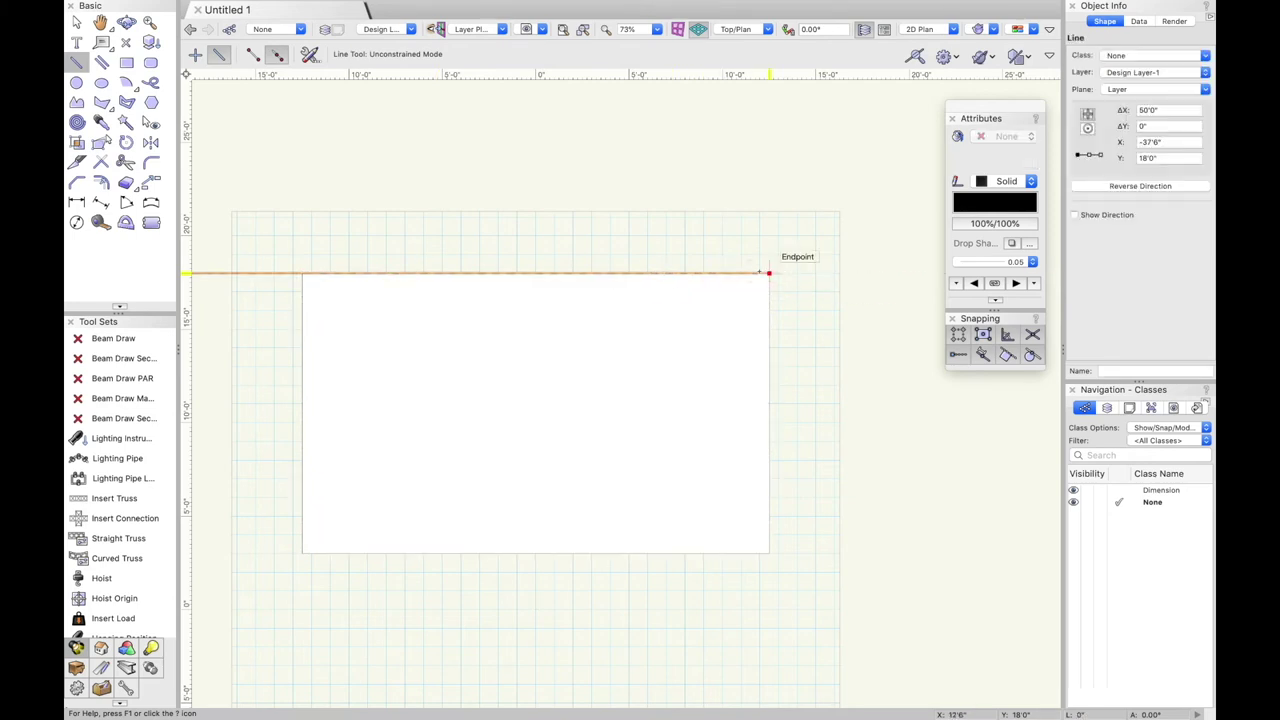
{"action": "key", "text": "super+z"}
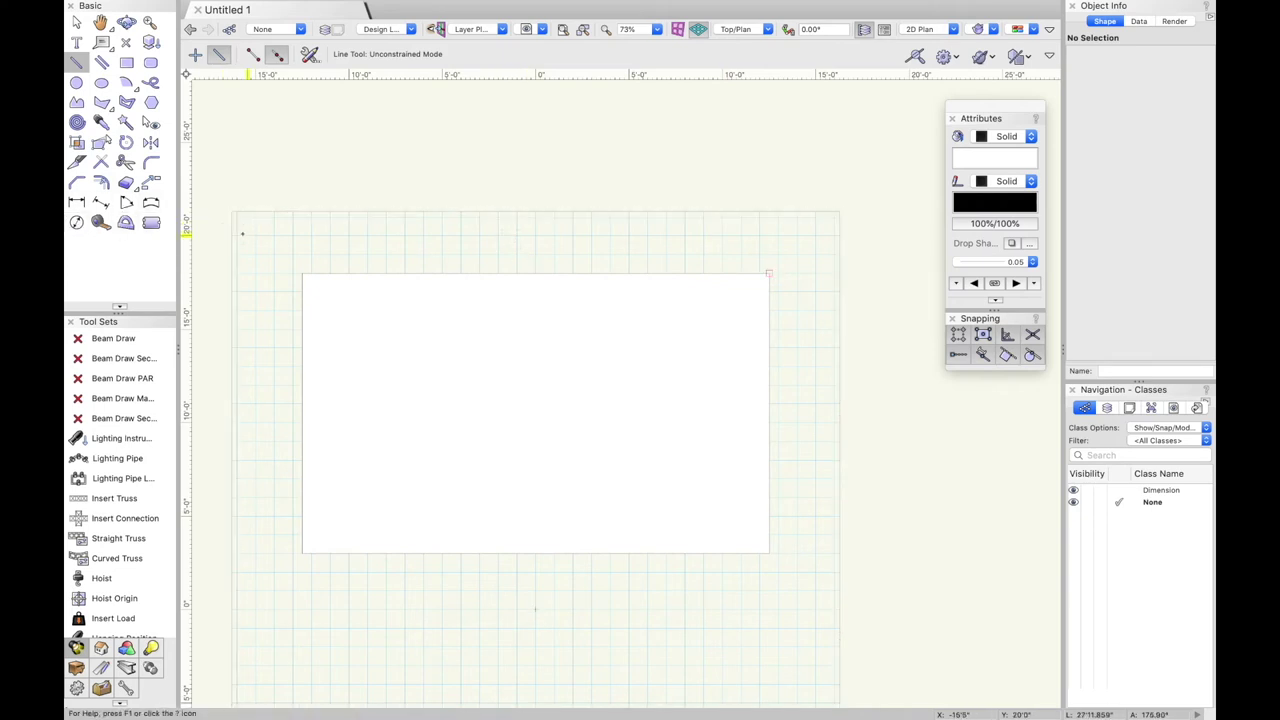
Add a constrained linear dimension across the rectangle's upper edge, placed about 2 ft 6 in above it.
{"action": "left_click", "coordinate": [78, 204]}
{"action": "left_click", "coordinate": [302, 272]}
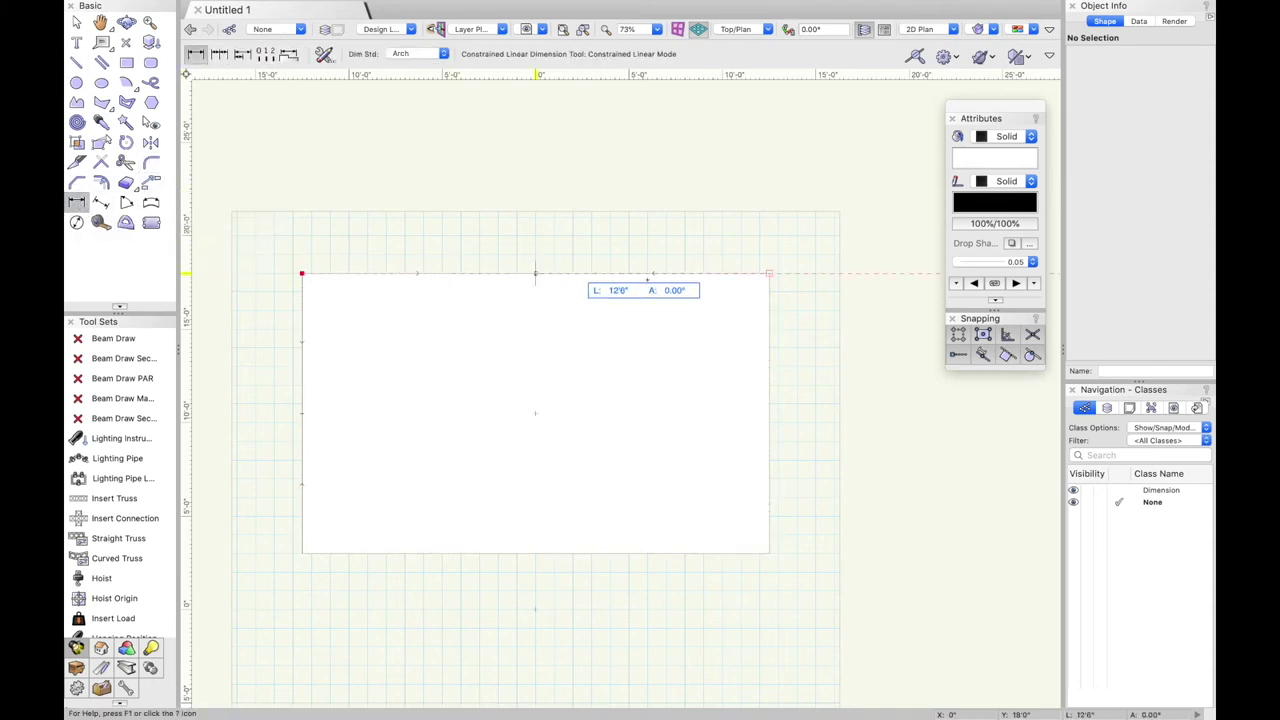
{"action": "left_click", "coordinate": [768, 272]}
{"action": "left_click", "coordinate": [760, 225]}
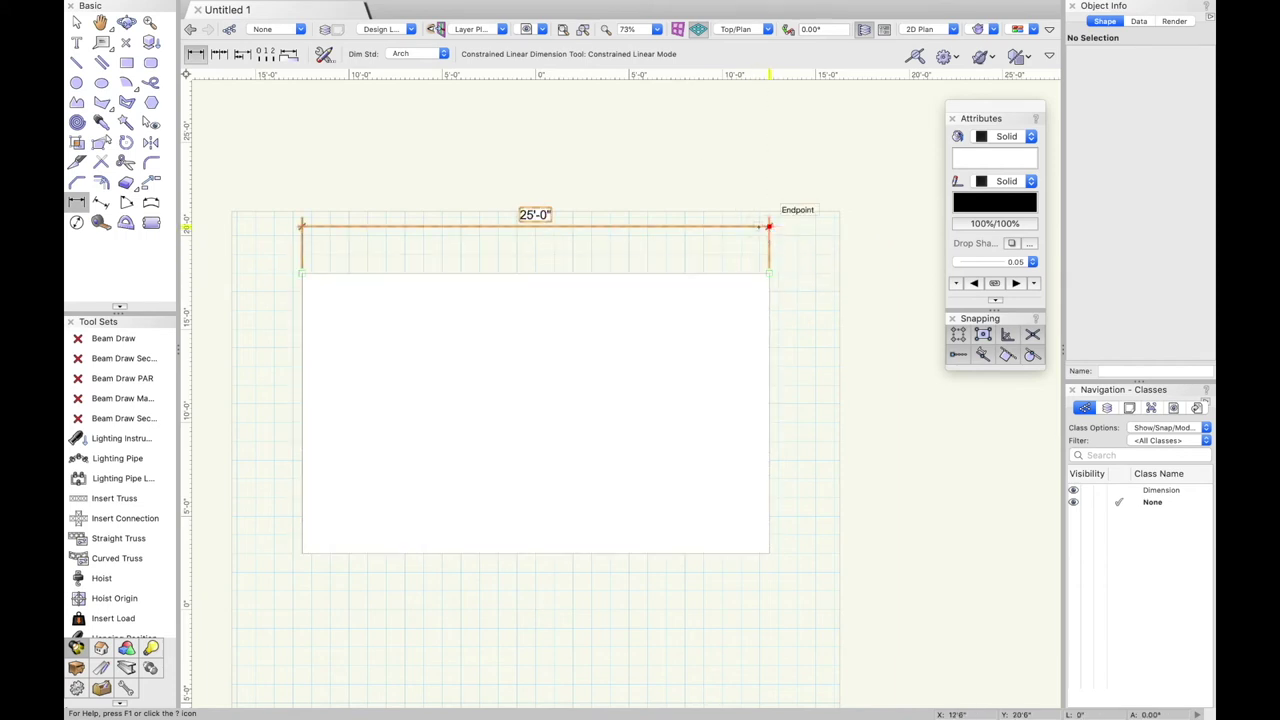
{"action": "scroll", "coordinate": [515, 222], "scroll_direction": "up", "scroll_amount": 3}
{"action": "scroll", "coordinate": [515, 224], "scroll_direction": "down", "scroll_amount": 2}
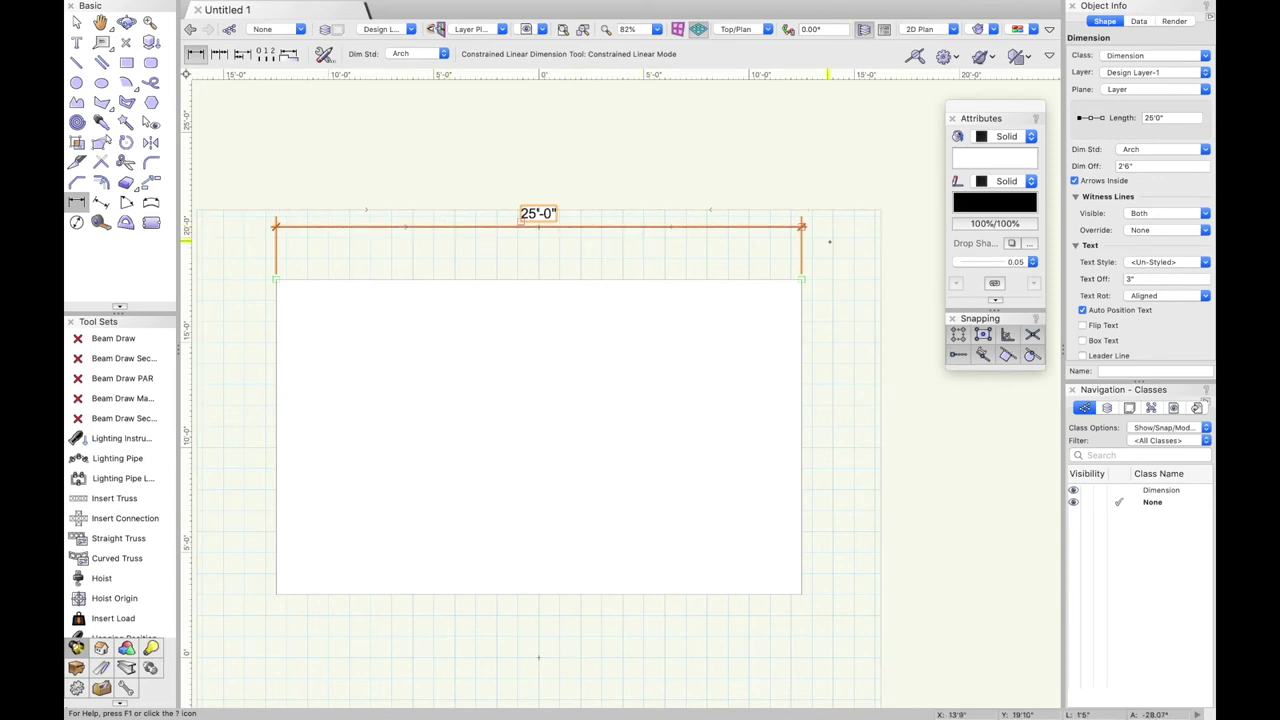
Add a constrained linear dimension along the rectangle's right edge, offset about 5 ft 3 in outward, and flip its text.
{"action": "left_click", "coordinate": [801, 280]}
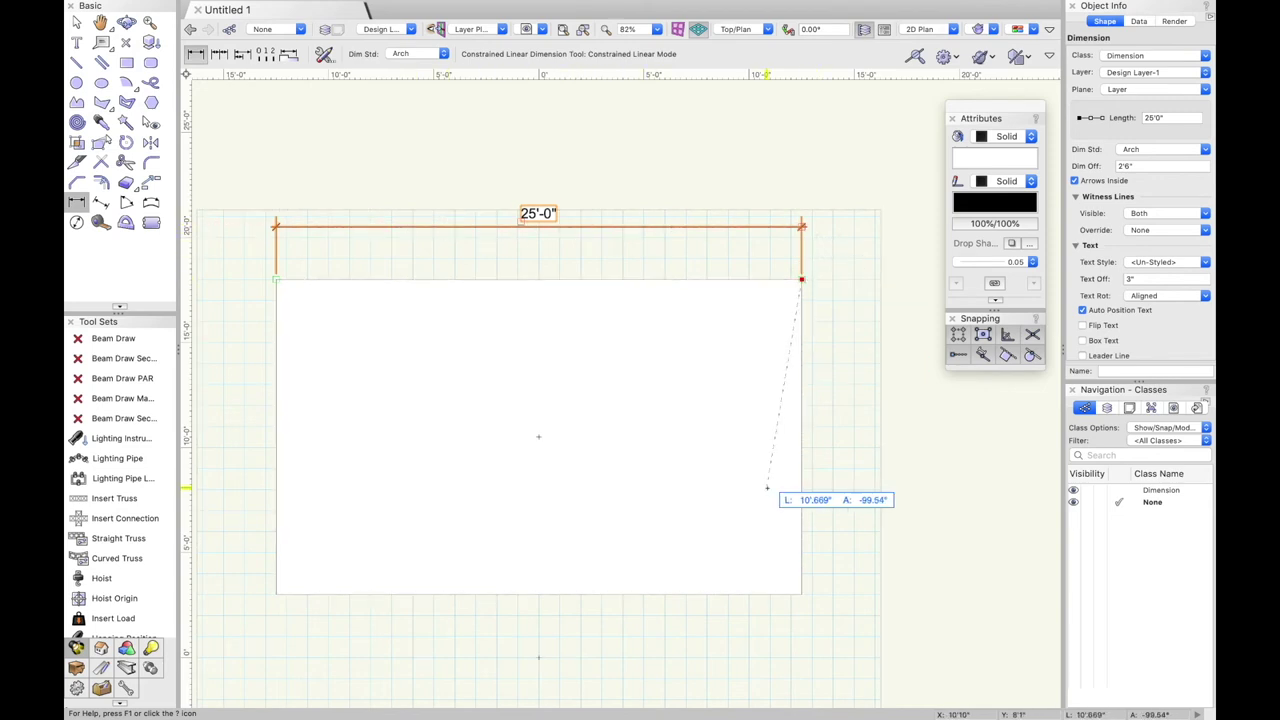
{"action": "left_click", "coordinate": [801, 594]}
{"action": "left_click", "coordinate": [910, 594]}
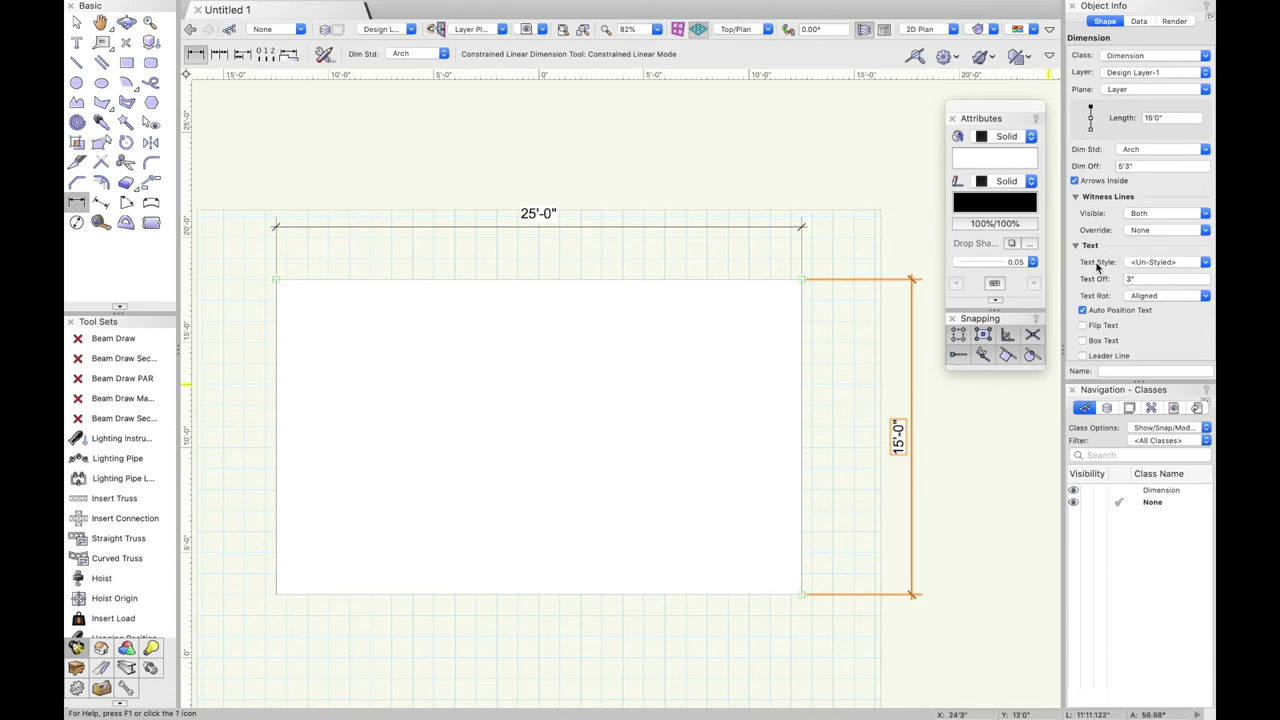
{"action": "scroll", "coordinate": [1098, 197], "scroll_direction": "down", "scroll_amount": 3}
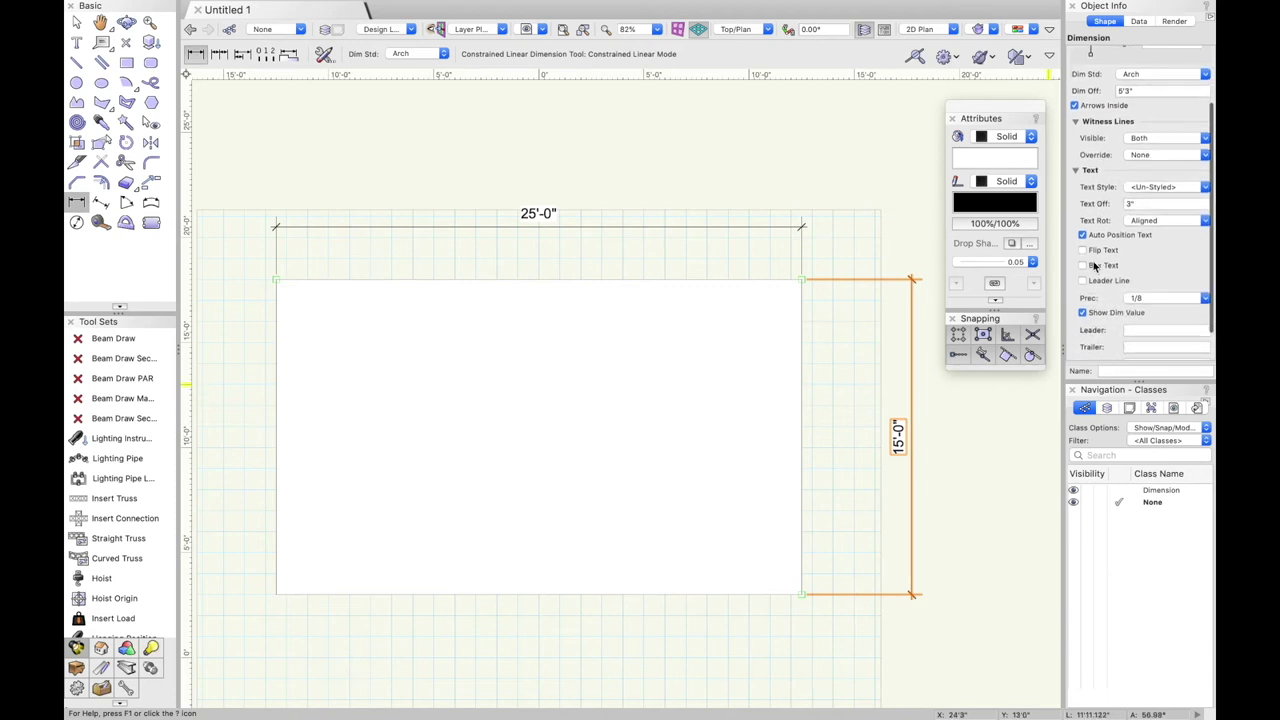
{"action": "left_click", "coordinate": [1082, 250]}
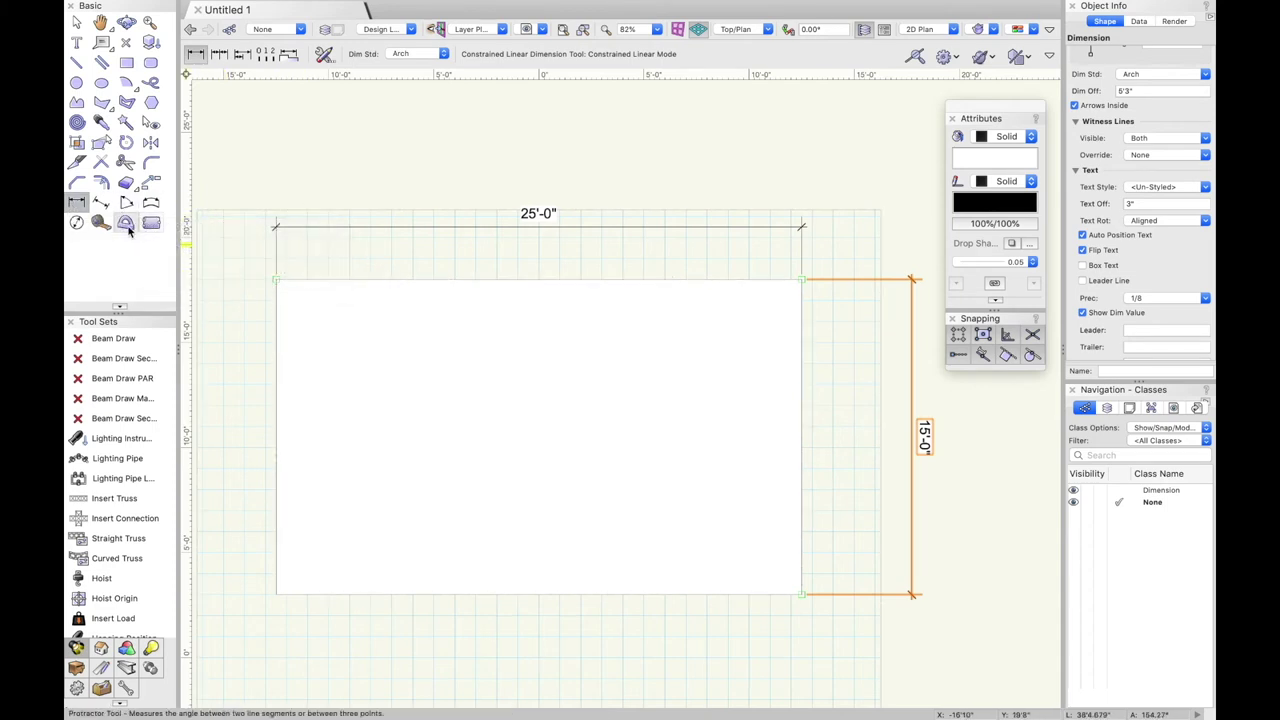
Measure the angle between the rectangle's lower and upper edges with the Protractor tool in Angle from Two Segments mode.
{"action": "left_click", "coordinate": [126, 223]}
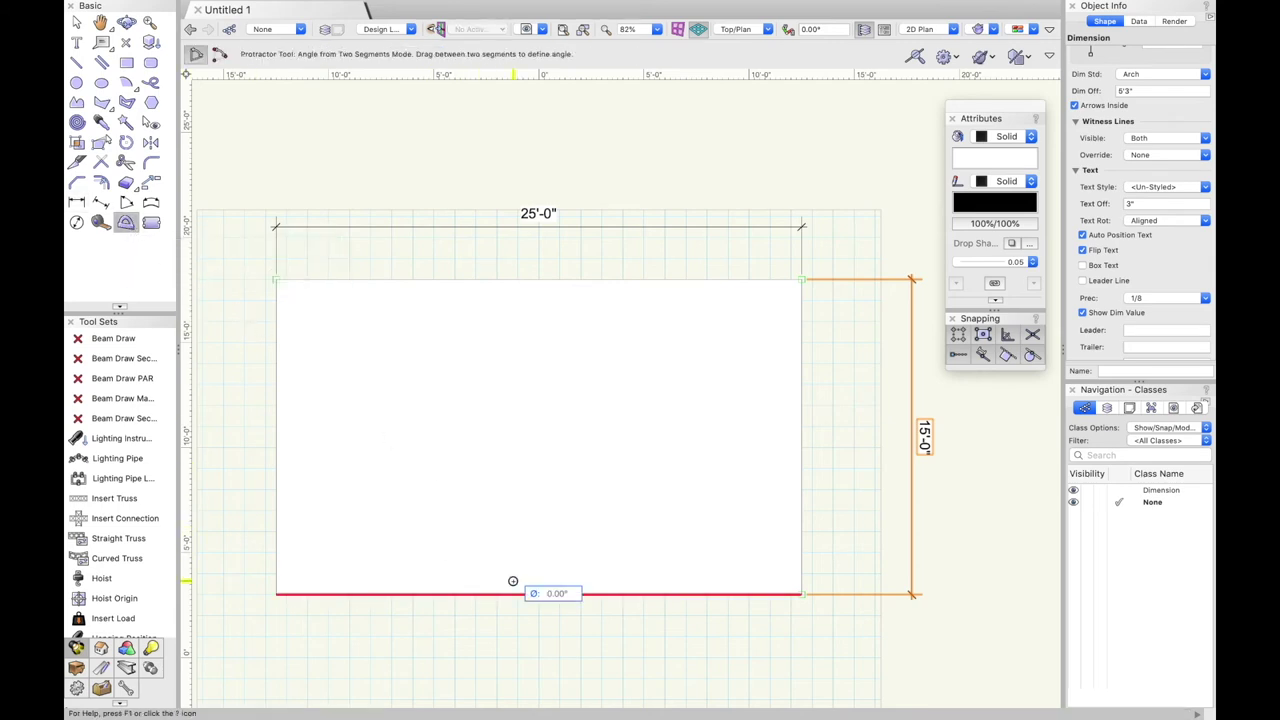
{"action": "left_click_drag", "start_coordinate": [514, 581], "coordinate": [686, 277]}
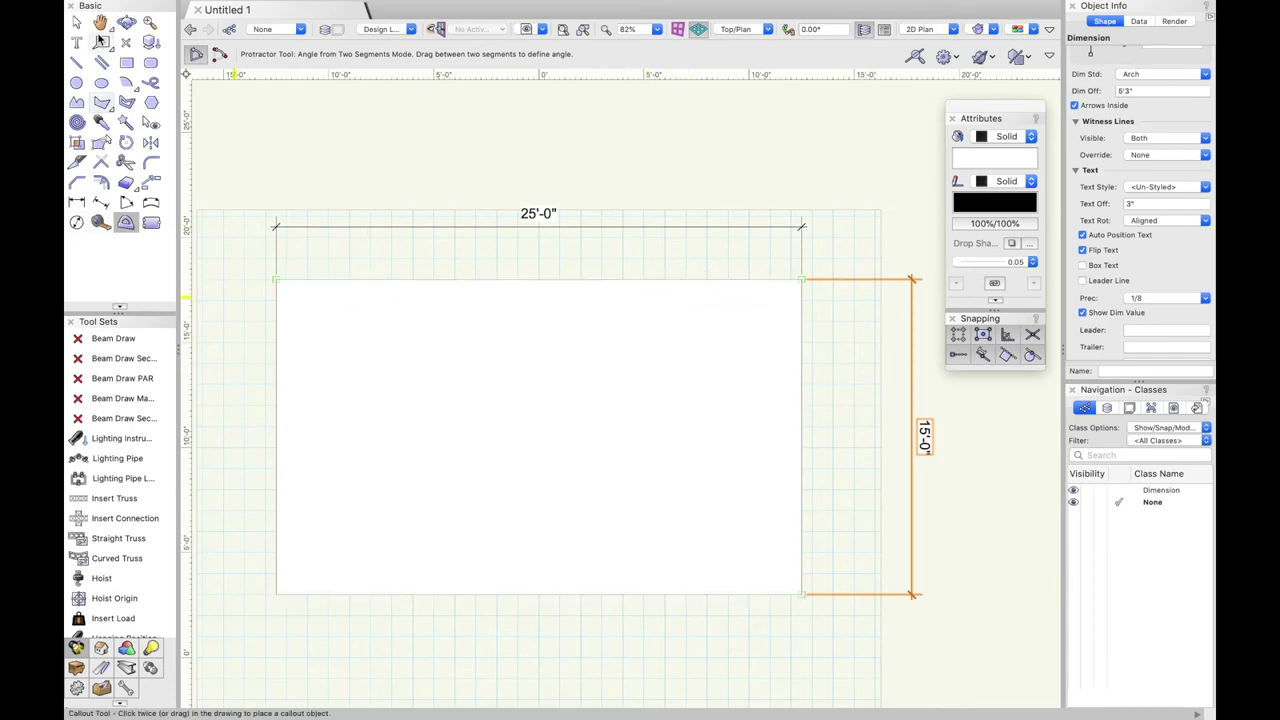
Draw a diagonal line through the rectangle's lower-left corner to its upper-right corner, and delete it.
{"action": "left_click", "coordinate": [77, 61]}
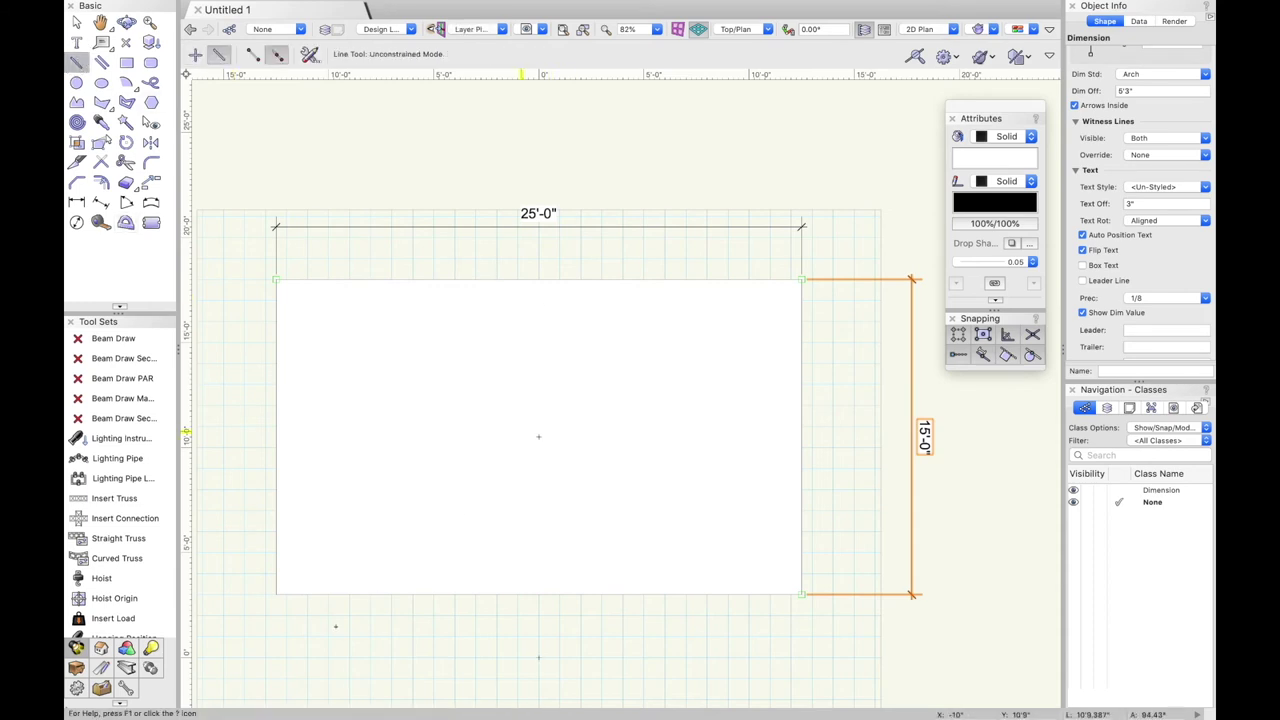
{"action": "left_click", "coordinate": [277, 596]}
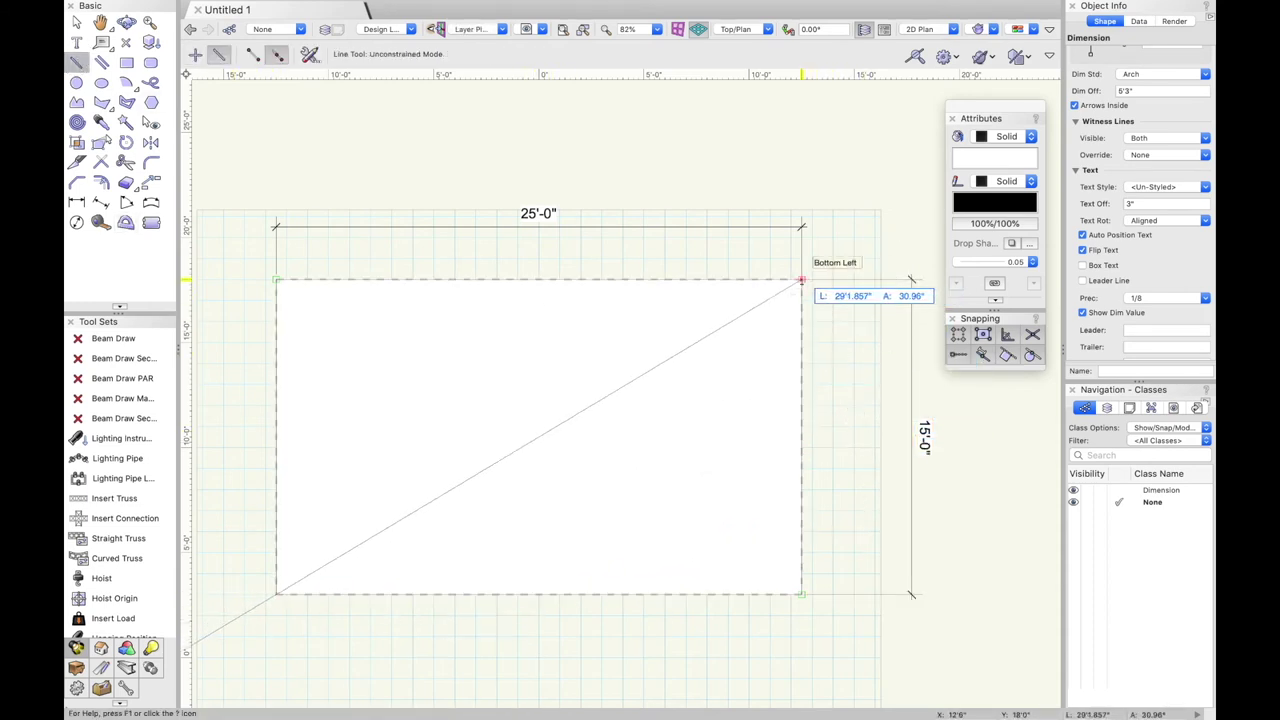
{"action": "left_click", "coordinate": [801, 281]}
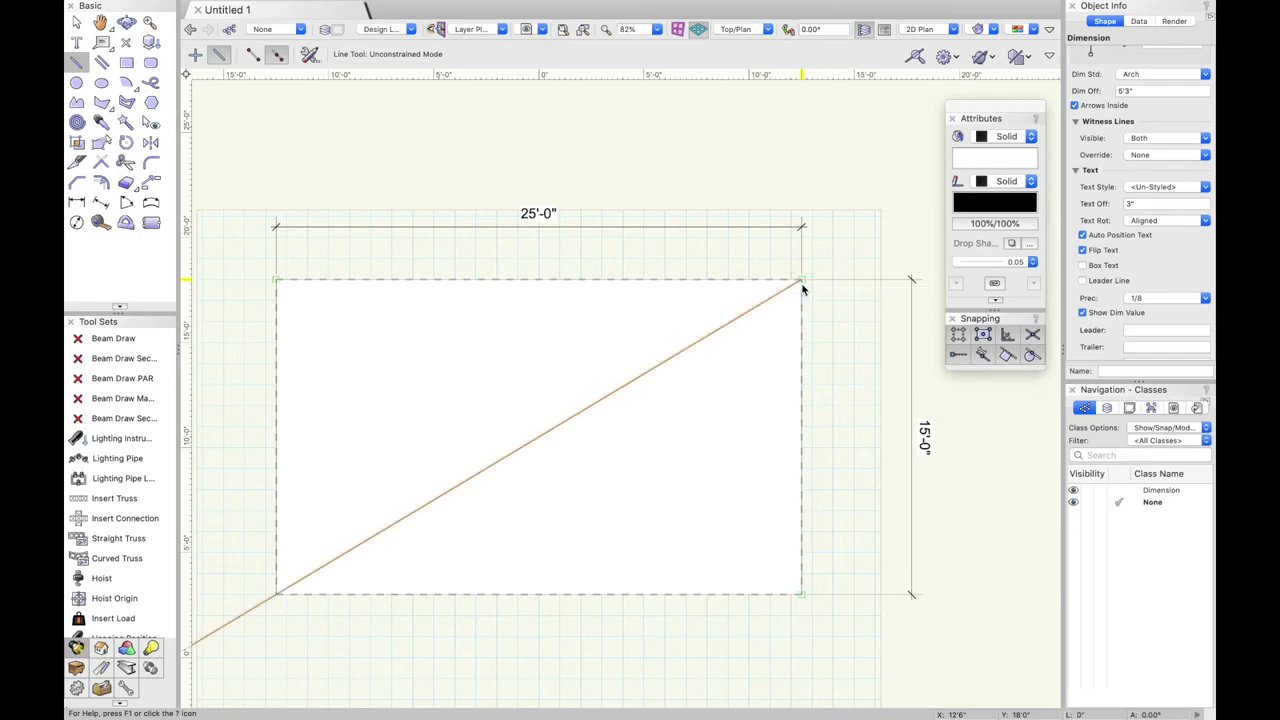
{"action": "key", "text": "Delete"}
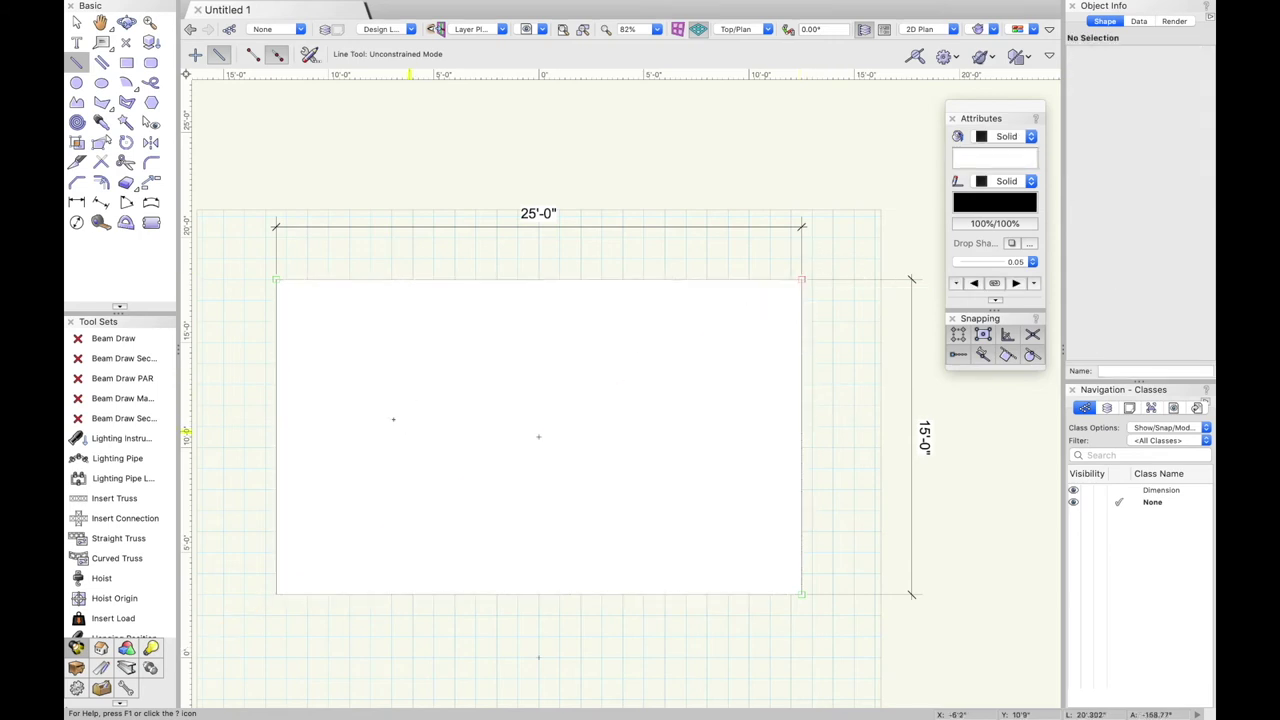
Select the vertical dimension and move its dimension line closer to the rectangle's right edge.
{"action": "scroll", "coordinate": [325, 318], "scroll_direction": "down", "scroll_amount": 3}
{"action": "scroll", "coordinate": [251, 380], "scroll_direction": "up", "scroll_amount": 3}
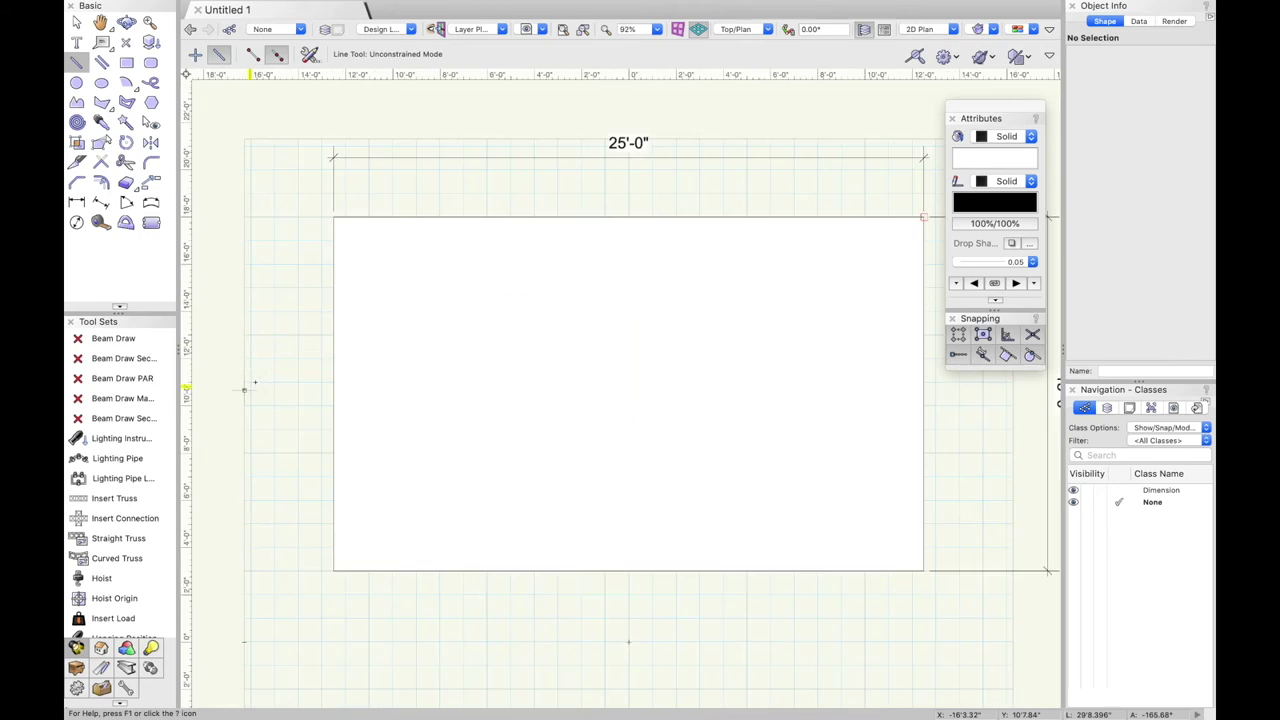
{"action": "scroll", "coordinate": [226, 342], "scroll_direction": "down", "scroll_amount": 3}
{"action": "scroll", "coordinate": [226, 342], "scroll_direction": "down", "scroll_amount": 3}
{"action": "left_click", "coordinate": [76, 22]}
{"action": "scroll", "coordinate": [480, 340], "scroll_direction": "up", "scroll_amount": 3}
{"action": "left_click", "coordinate": [543, 323]}
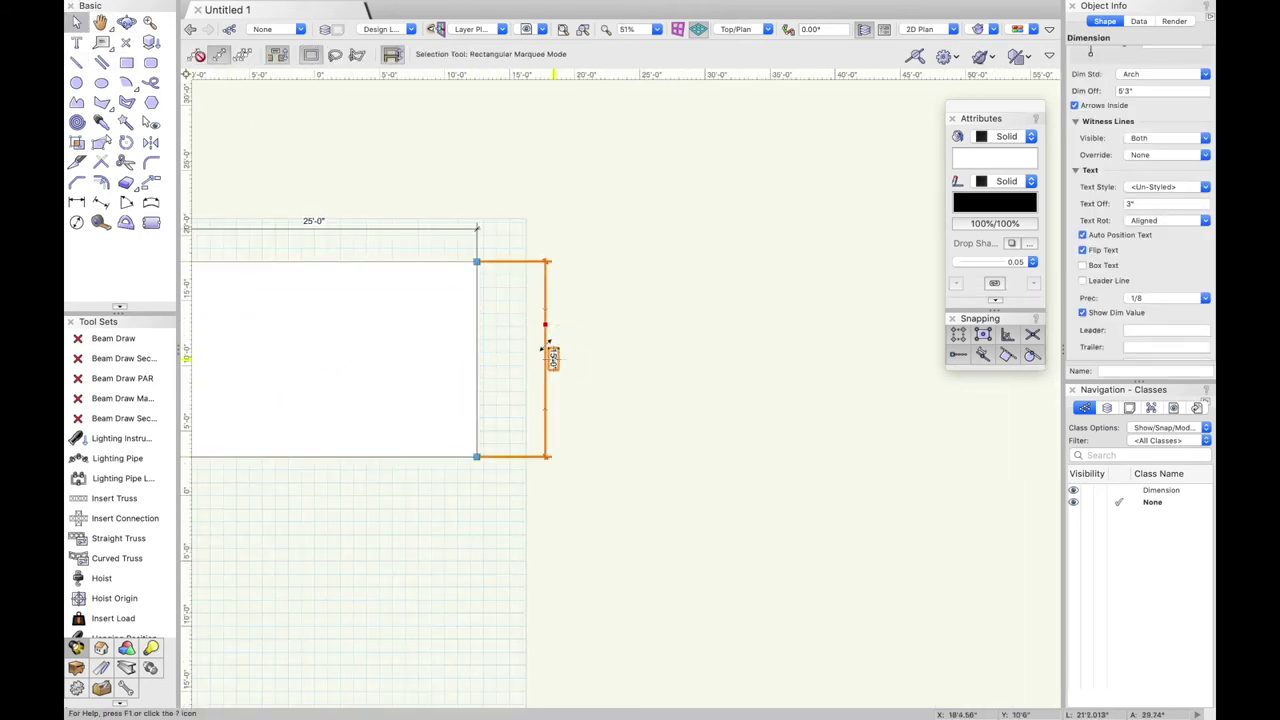
{"action": "left_click_drag", "start_coordinate": [546, 325], "coordinate": [508, 327]}
{"action": "left_click", "coordinate": [569, 333]}
{"action": "scroll", "coordinate": [569, 334], "scroll_direction": "down", "scroll_amount": 3}
{"action": "scroll", "coordinate": [390, 288], "scroll_direction": "up", "scroll_amount": 2}
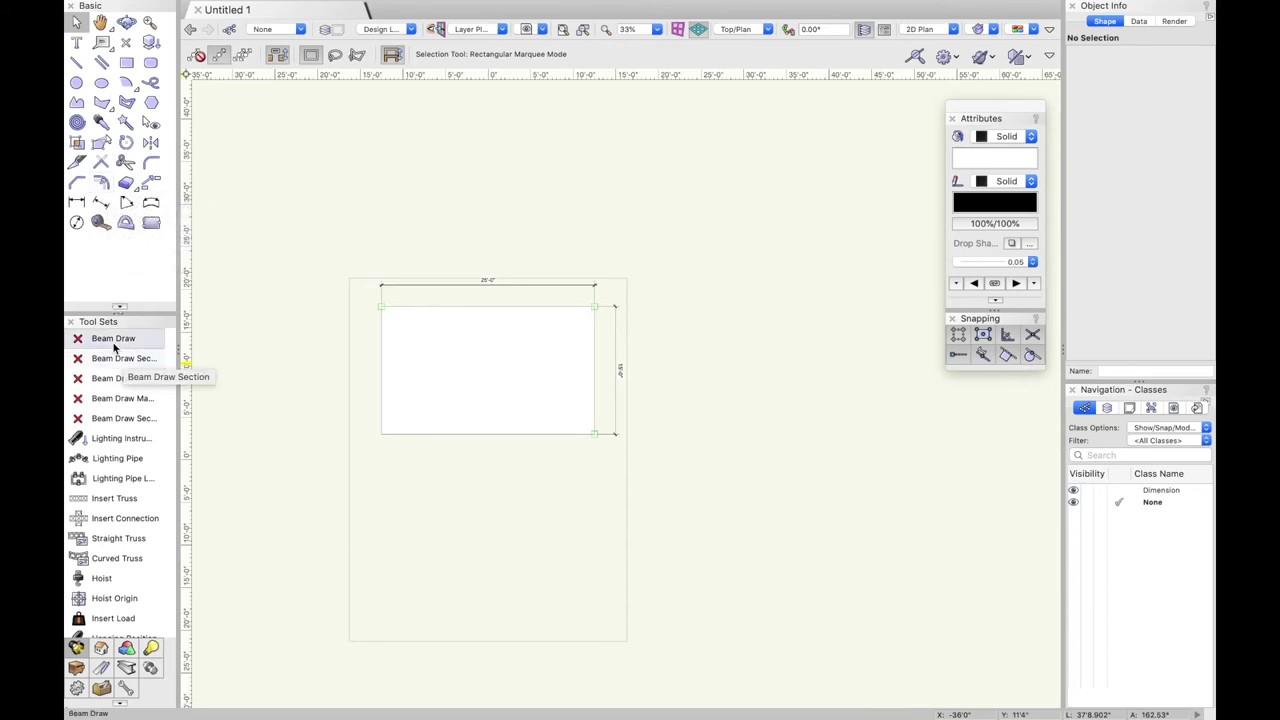
{"action": "scroll", "coordinate": [116, 352], "scroll_direction": "down", "scroll_amount": 3}
{"action": "scroll", "coordinate": [119, 349], "scroll_direction": "up", "scroll_amount": 3}
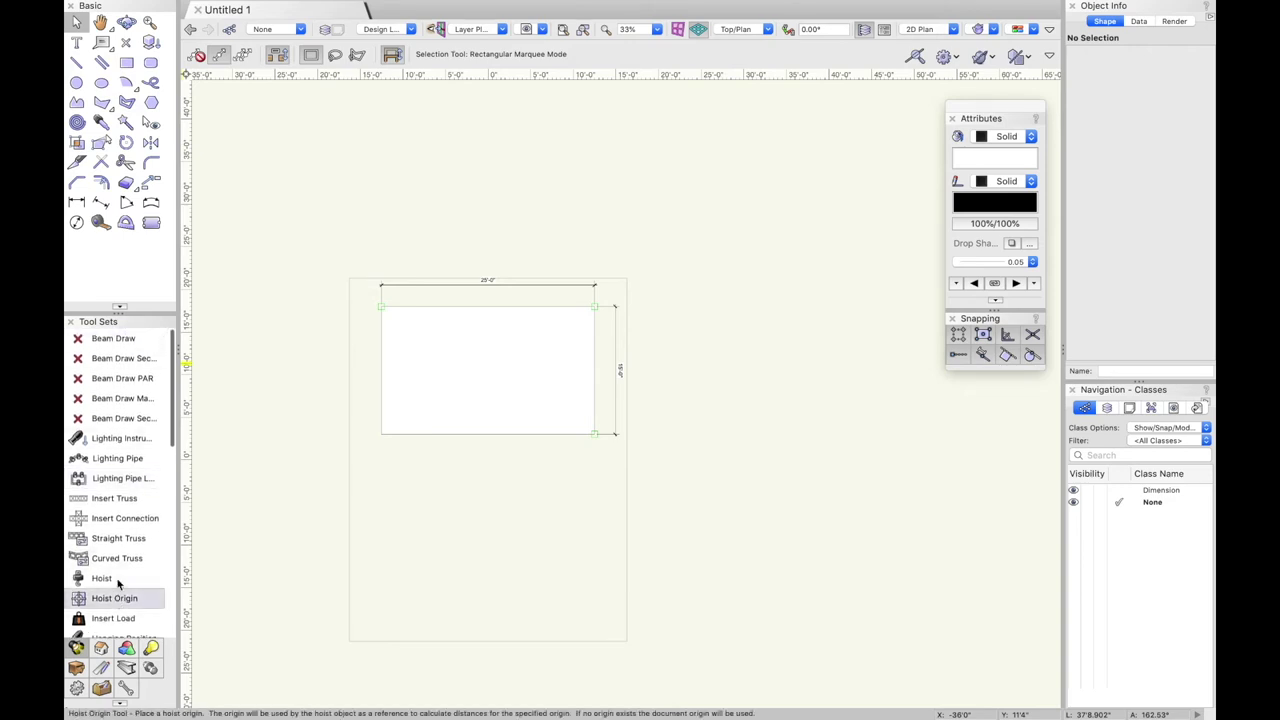
Start placing a lighting instrument to the left of the rectangle with the Lighting Instrument tool.
{"action": "scroll", "coordinate": [107, 570], "scroll_direction": "down", "scroll_amount": 4}
{"action": "scroll", "coordinate": [106, 565], "scroll_direction": "down", "scroll_amount": 10}
{"action": "scroll", "coordinate": [106, 563], "scroll_direction": "up", "scroll_amount": 12}
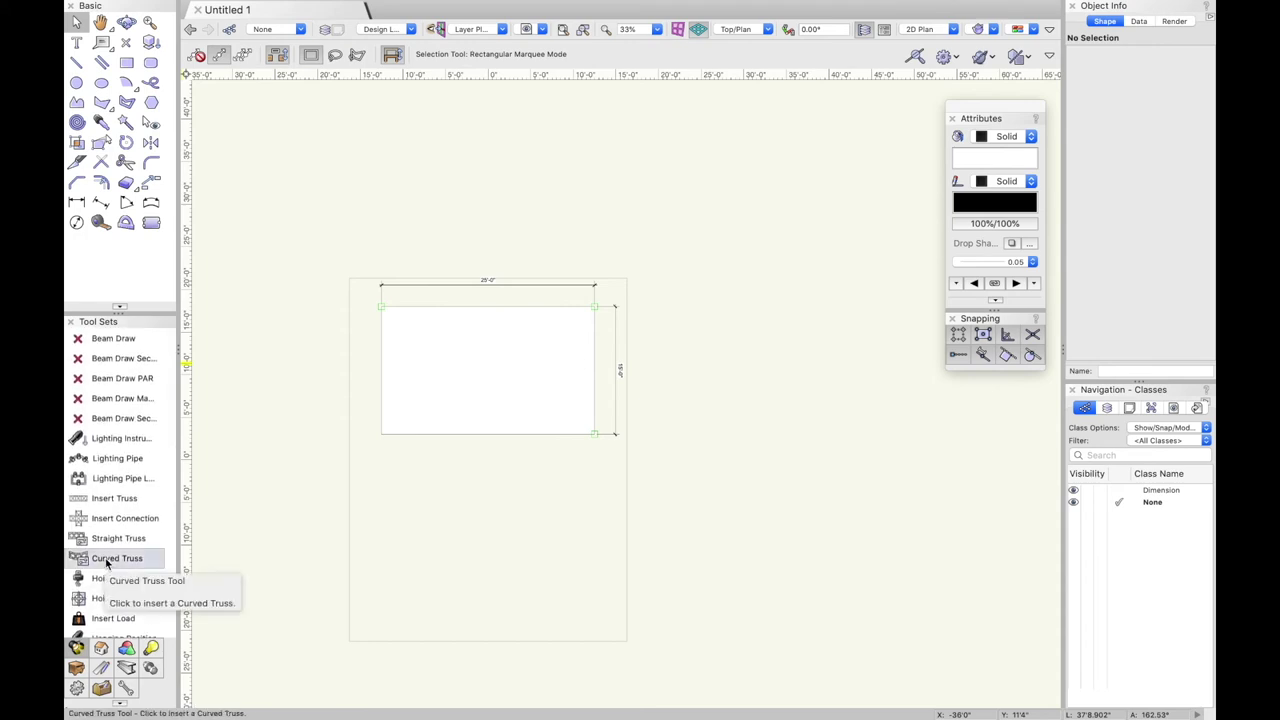
{"action": "left_click", "coordinate": [121, 445]}
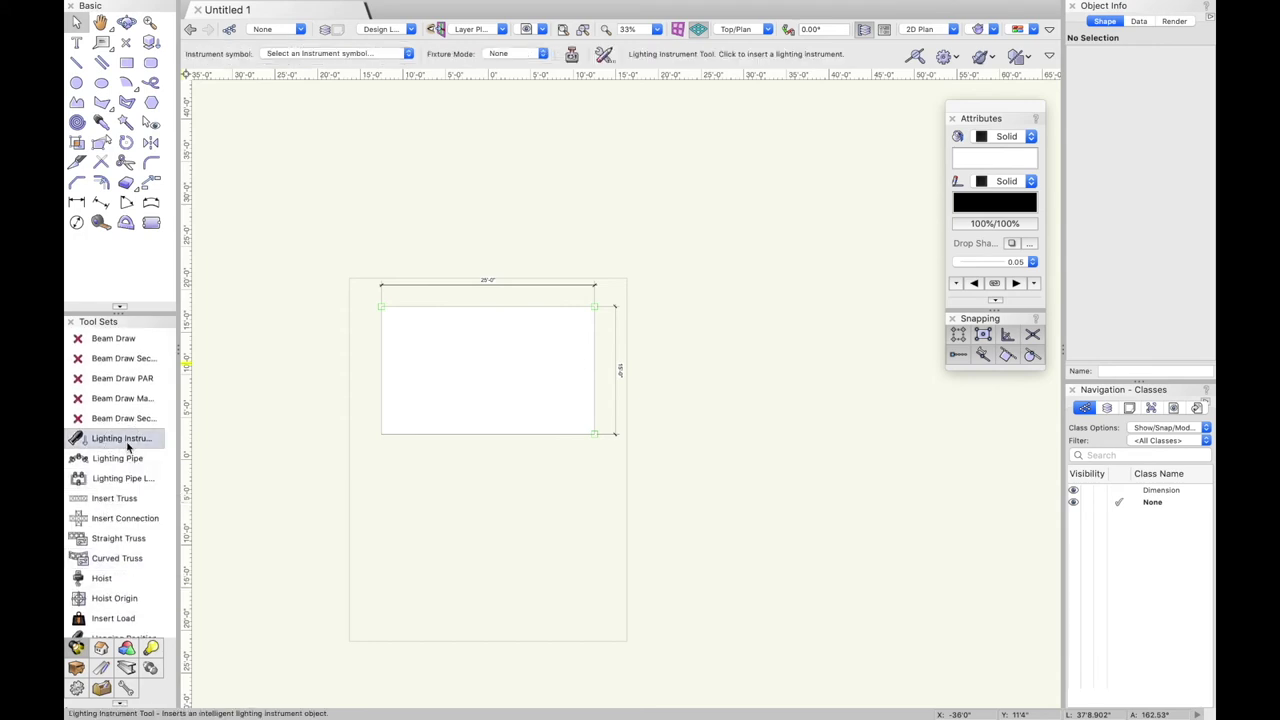
{"action": "left_click", "coordinate": [282, 396]}
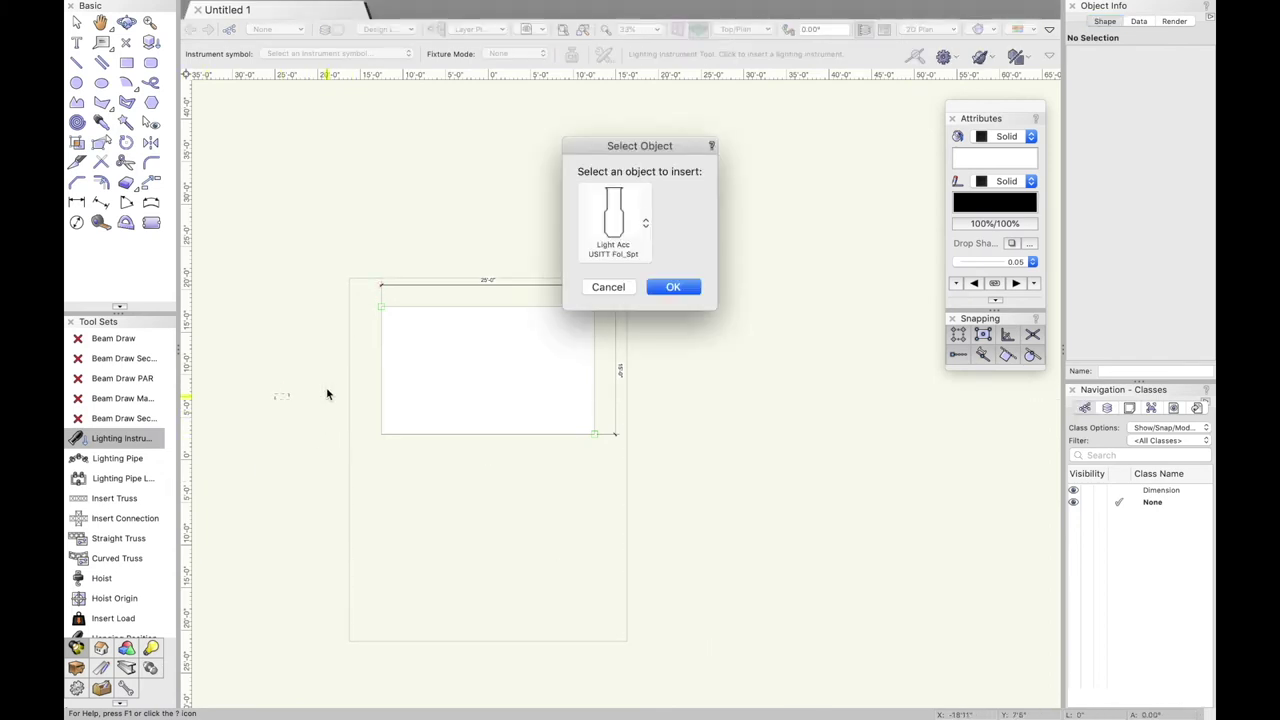
Browse the lighting instrument libraries and accept Light Acc USITT Fol_Spt as the symbol to insert.
{"action": "left_click", "coordinate": [633, 213]}
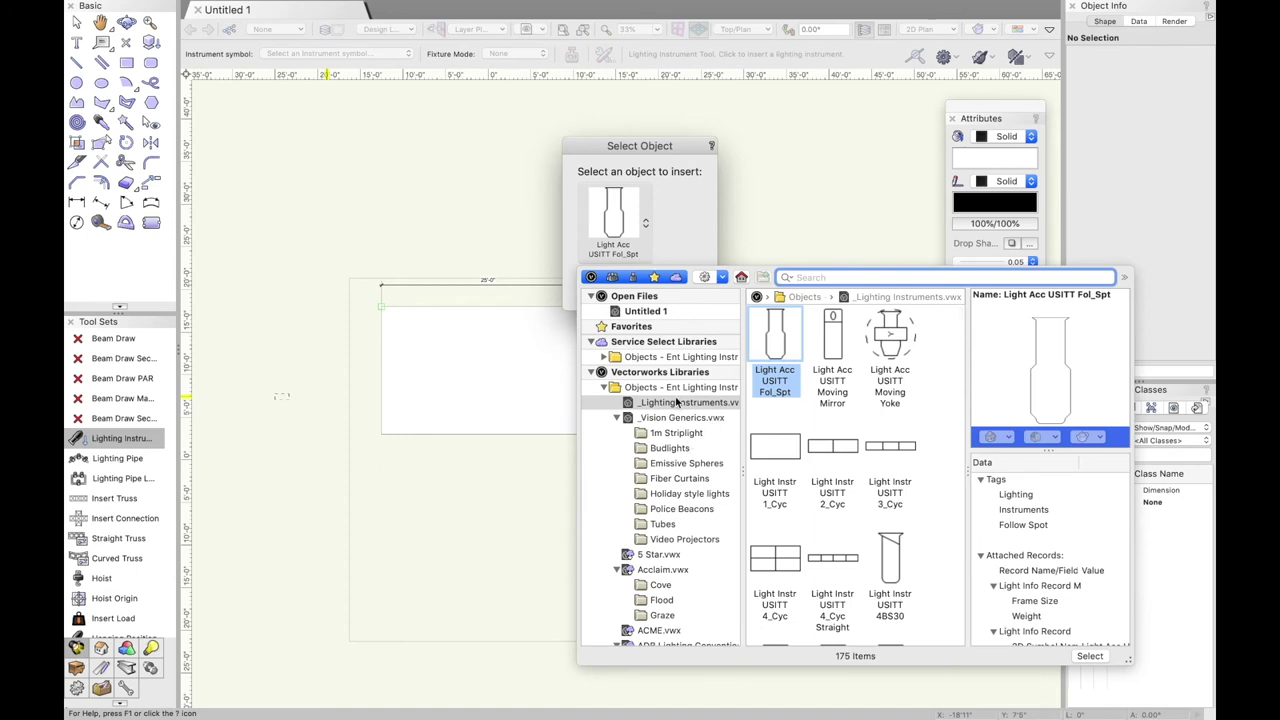
{"action": "left_click", "coordinate": [618, 418]}
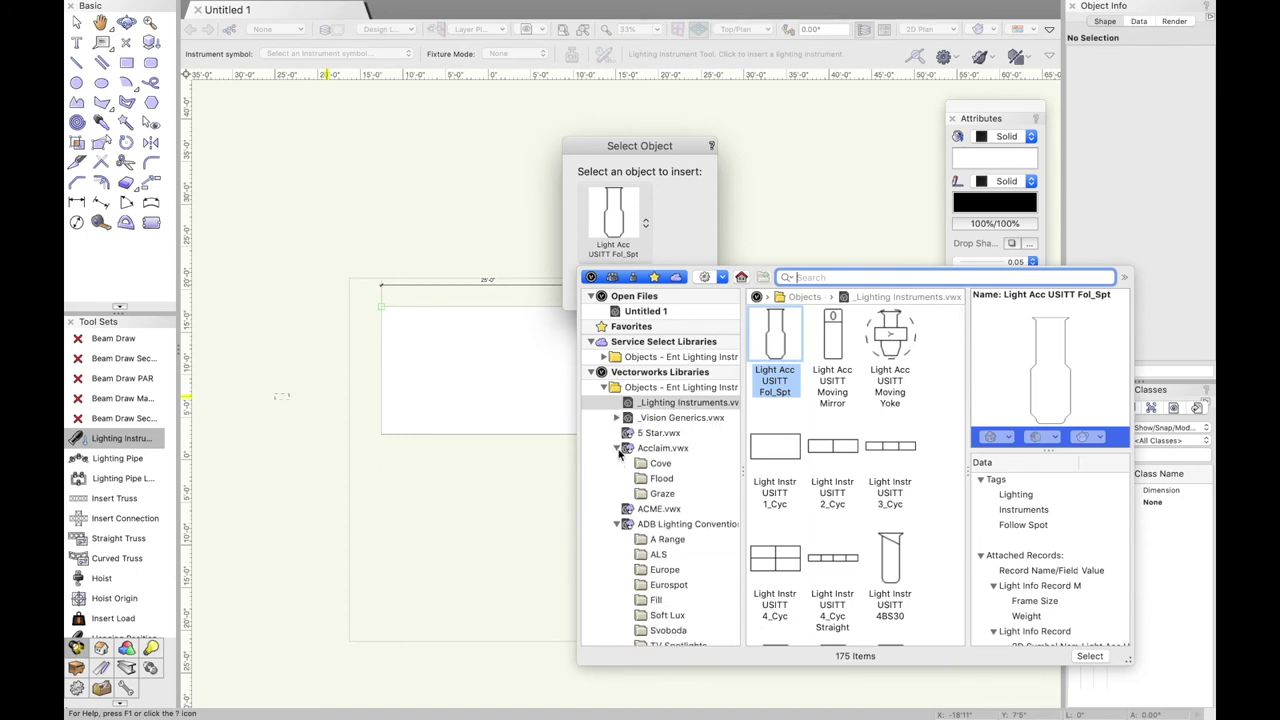
{"action": "left_click", "coordinate": [617, 448]}
{"action": "left_click", "coordinate": [618, 478]}
{"action": "scroll", "coordinate": [645, 430], "scroll_direction": "down", "scroll_amount": 4}
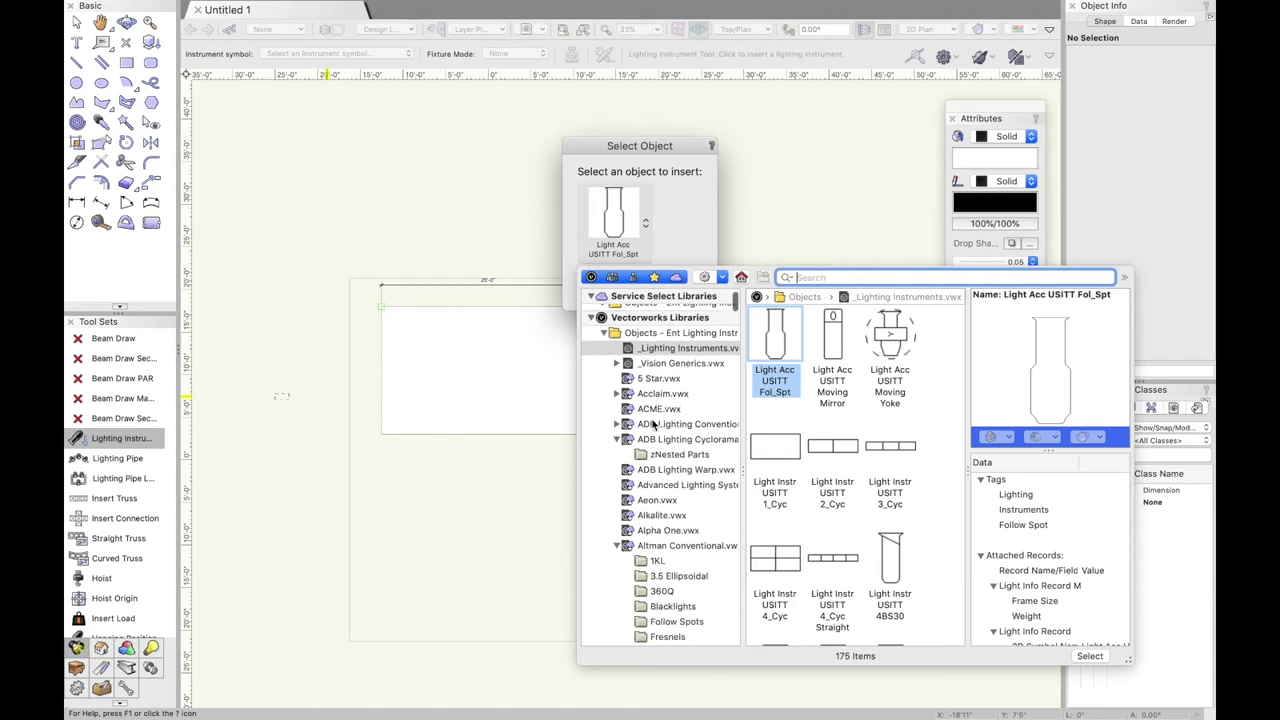
{"action": "left_click", "coordinate": [617, 384]}
{"action": "double_click", "coordinate": [778, 341]}
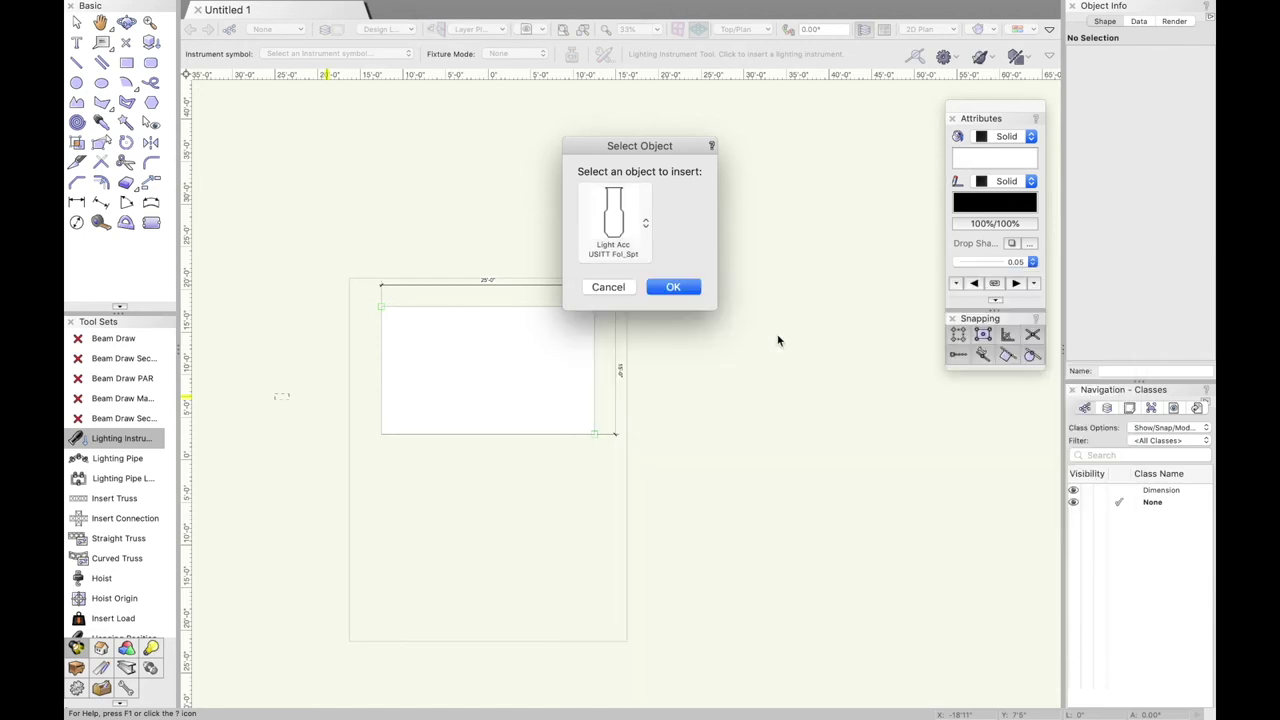
{"action": "left_click", "coordinate": [667, 290]}
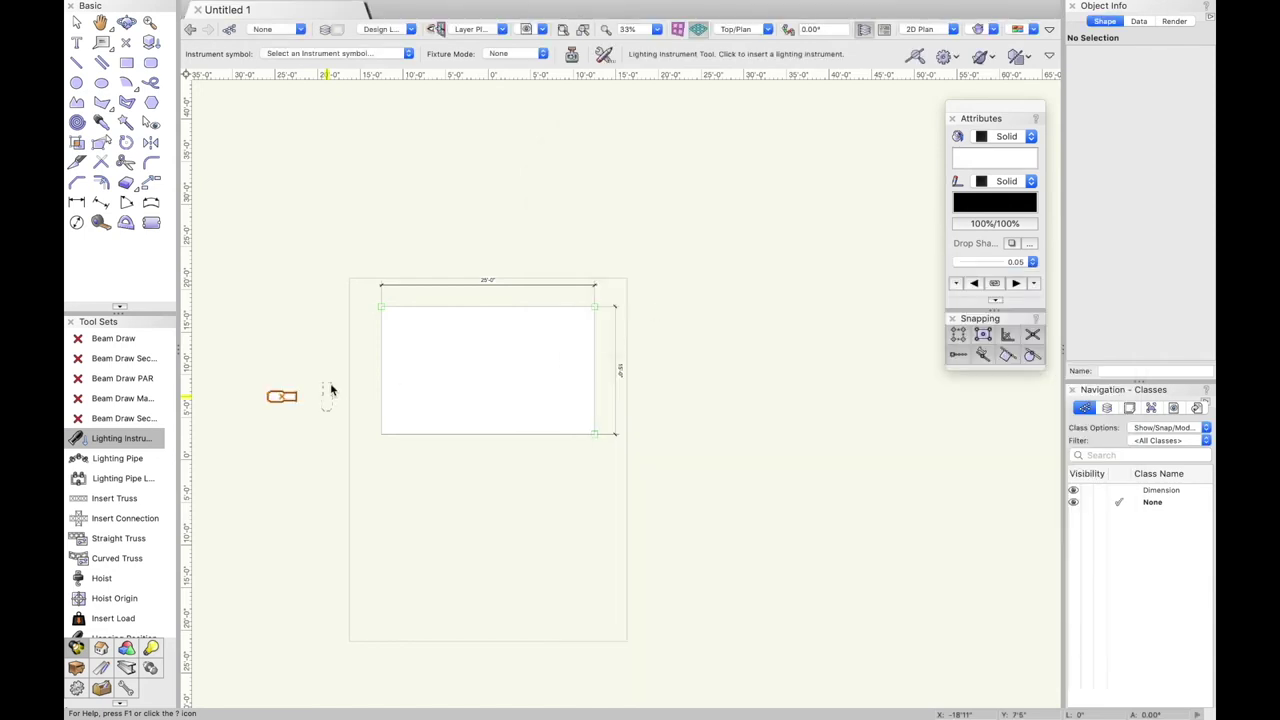
Finish placing the lighting instrument left of the rectangle with a Z rotation of -90°, and delete it.
{"action": "left_click", "coordinate": [251, 443]}
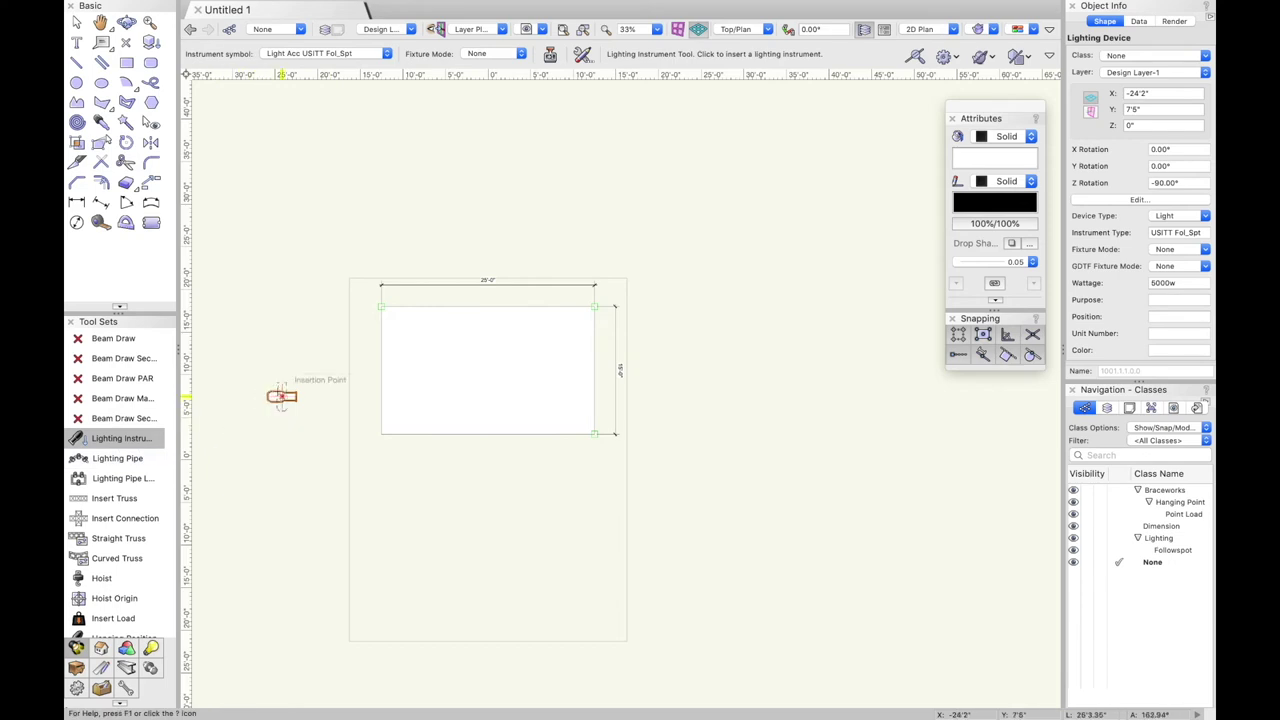
{"action": "key", "text": "x"}
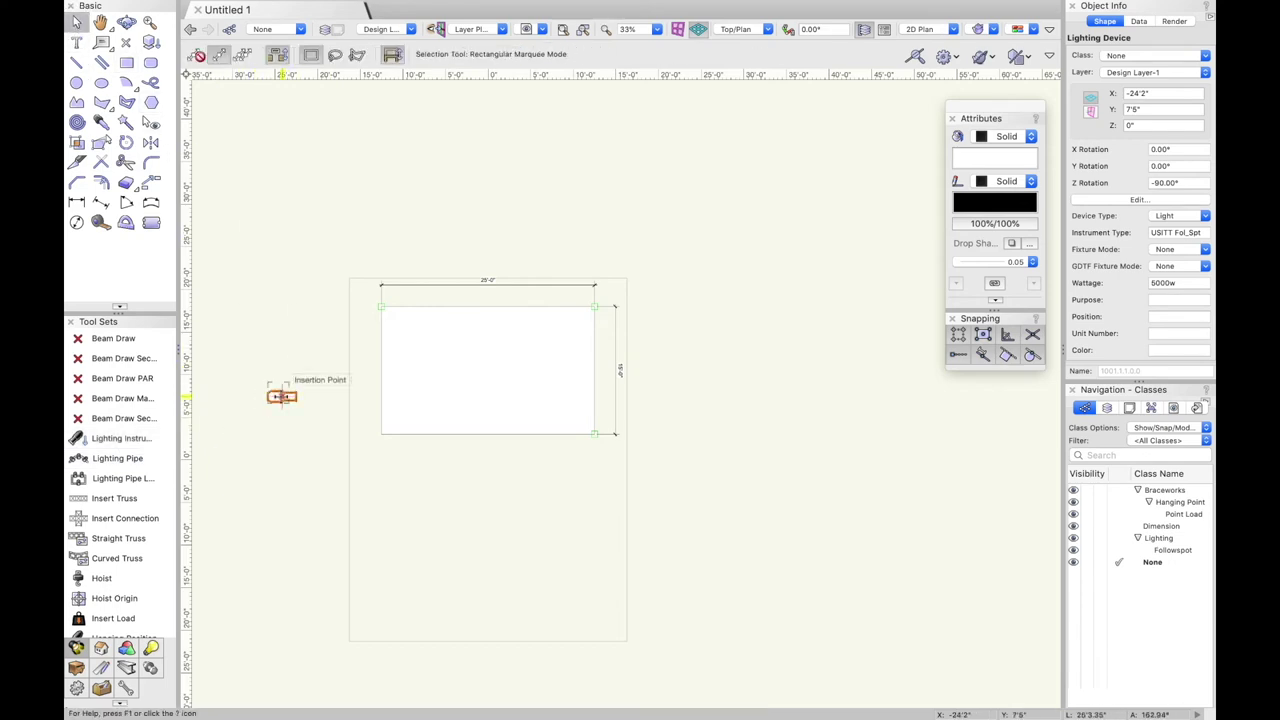
{"action": "key", "text": "BackSpace"}
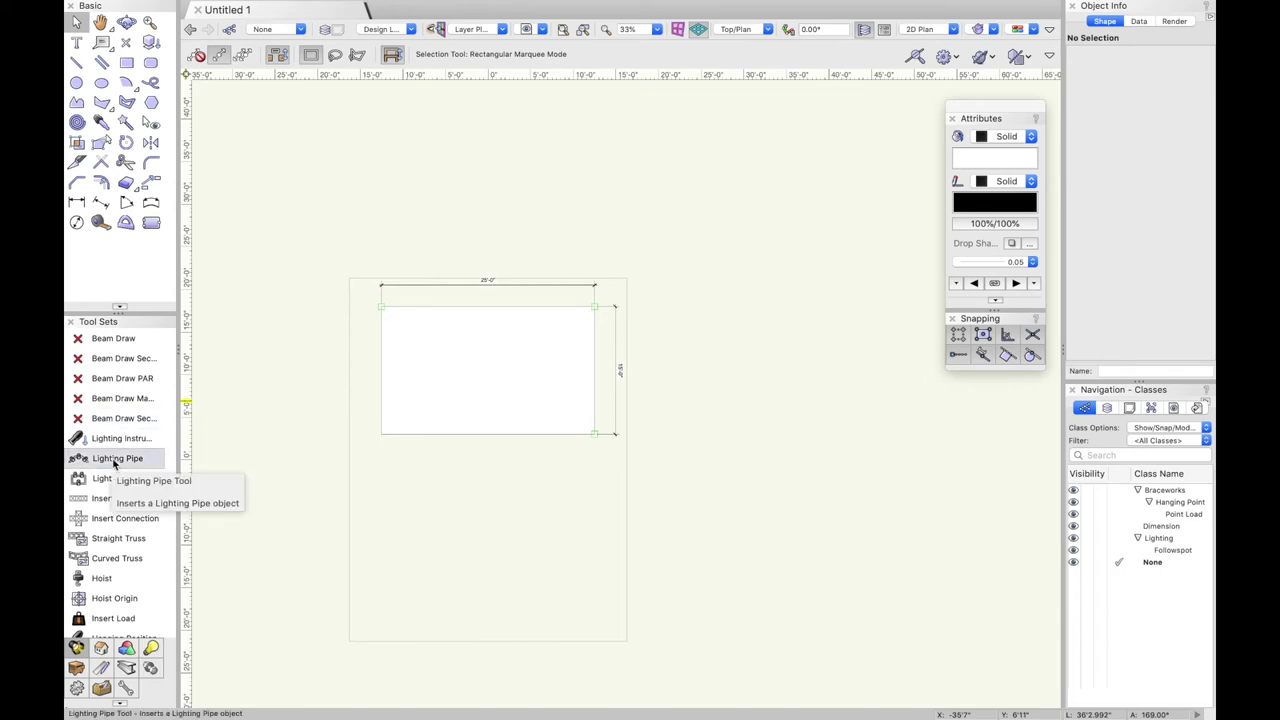
Examine the rest of the lighting and staging tool set down to the cable tools, and the wall and building tool set.
{"action": "scroll", "coordinate": [115, 460], "scroll_direction": "down", "scroll_amount": 5}
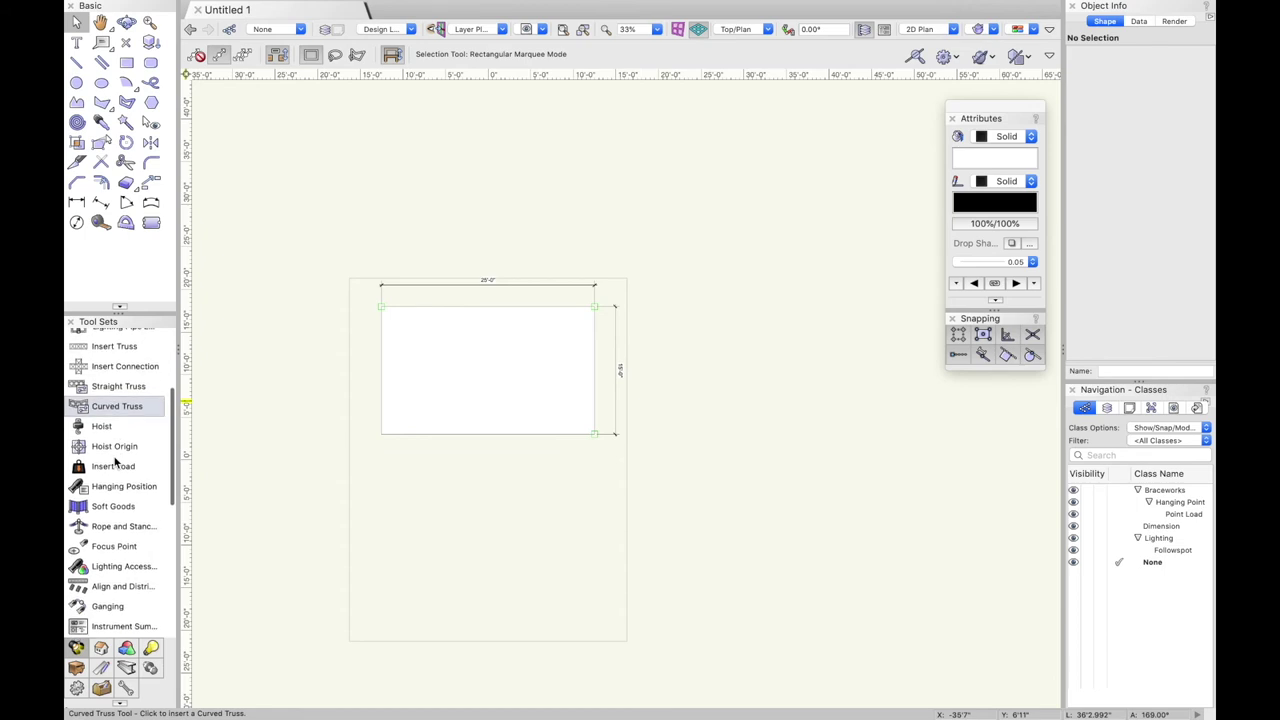
{"action": "scroll", "coordinate": [110, 470], "scroll_direction": "down", "scroll_amount": 3}
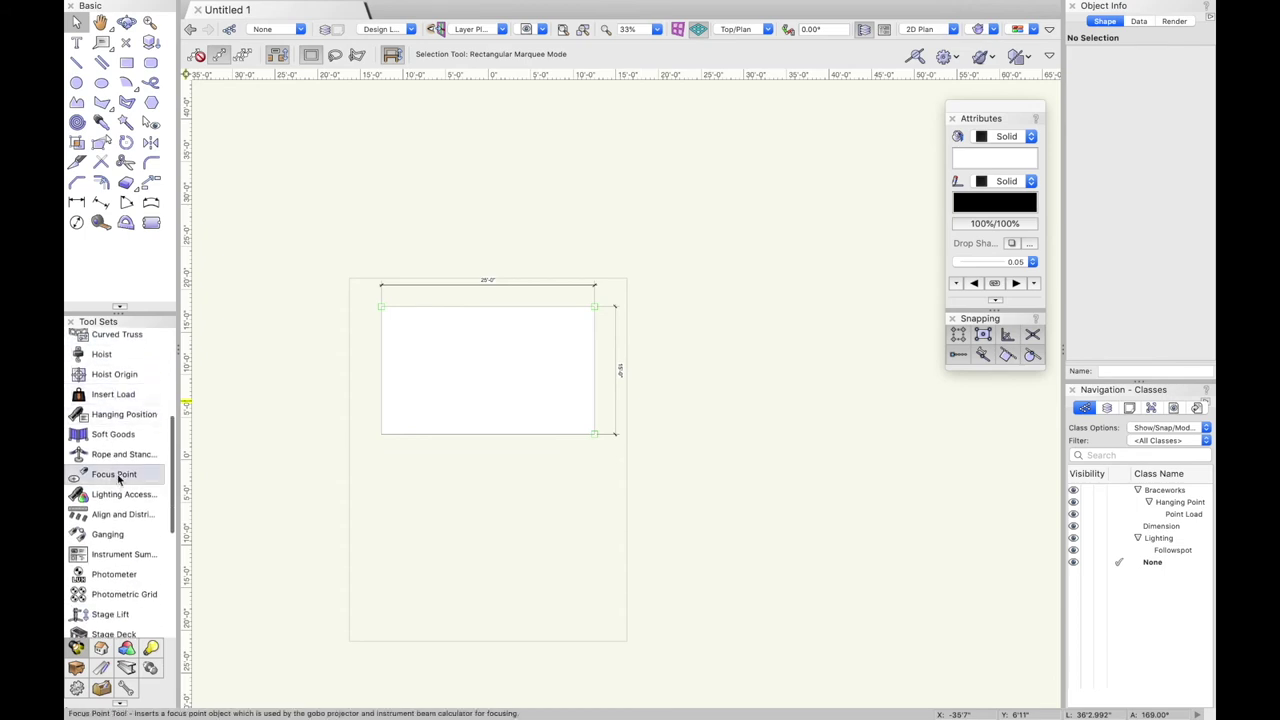
{"action": "scroll", "coordinate": [120, 437], "scroll_direction": "down", "scroll_amount": 4}
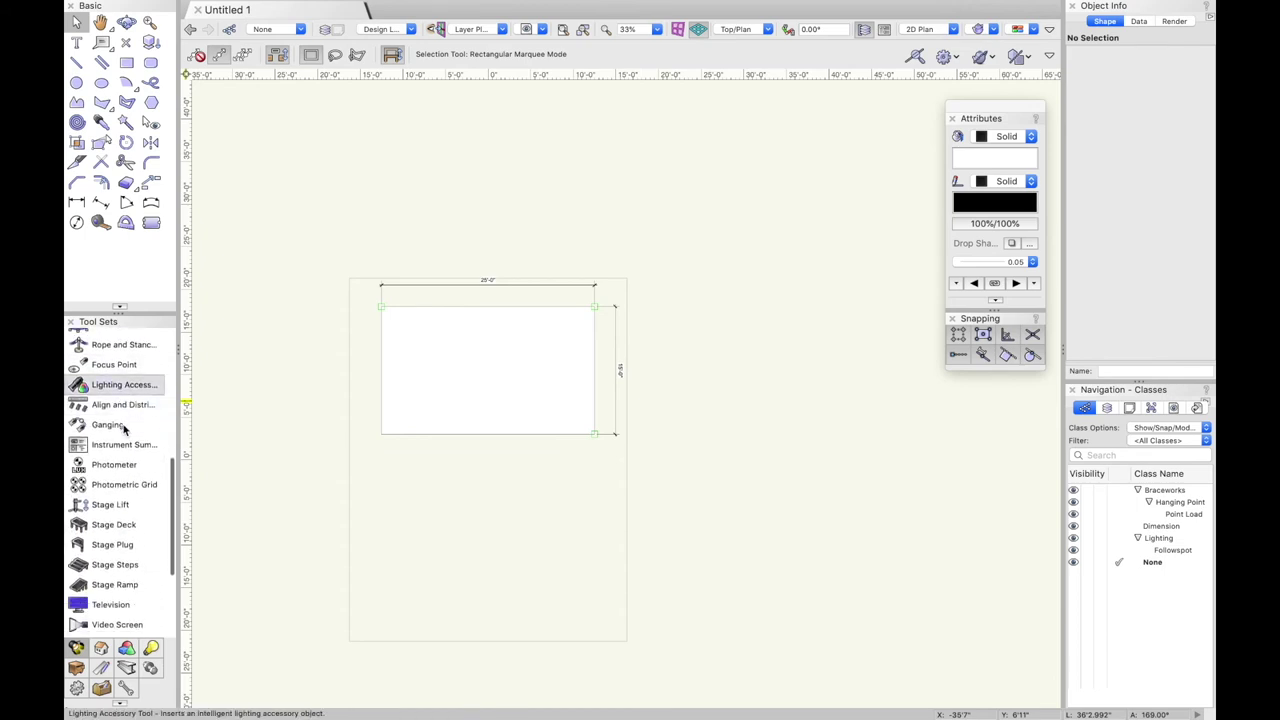
{"action": "scroll", "coordinate": [124, 432], "scroll_direction": "down", "scroll_amount": 3}
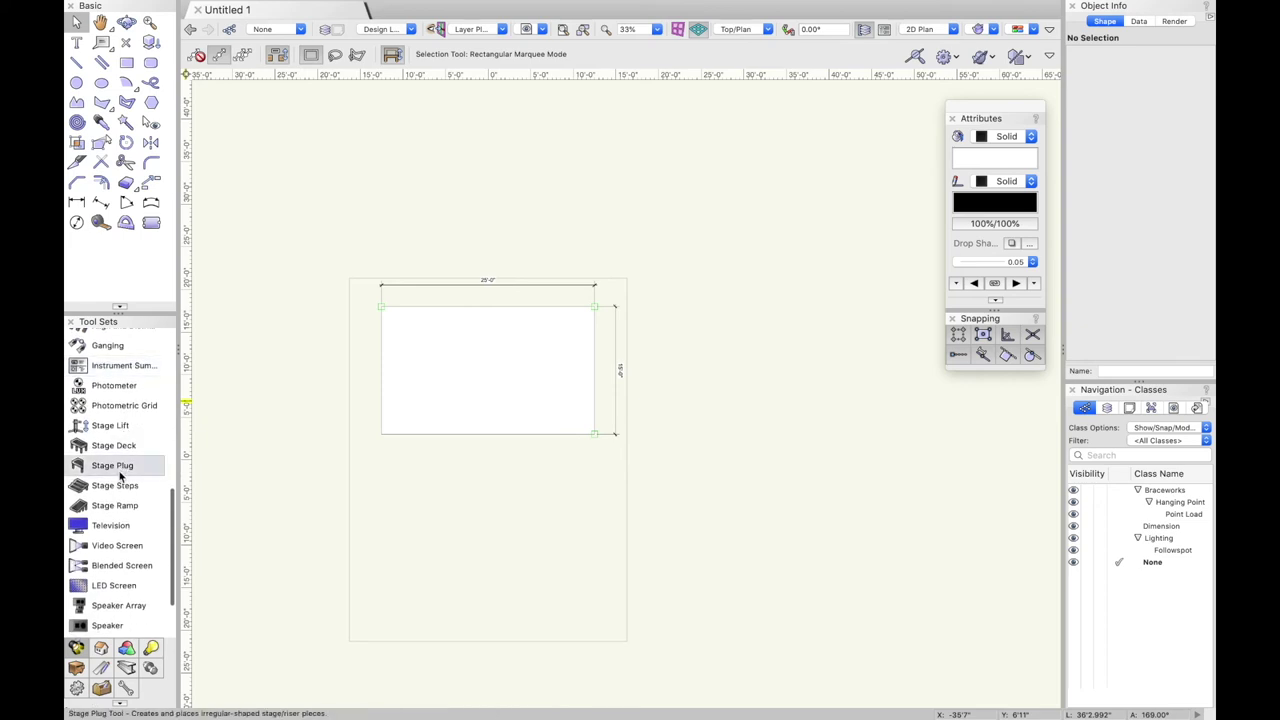
{"action": "scroll", "coordinate": [124, 450], "scroll_direction": "down", "scroll_amount": 3}
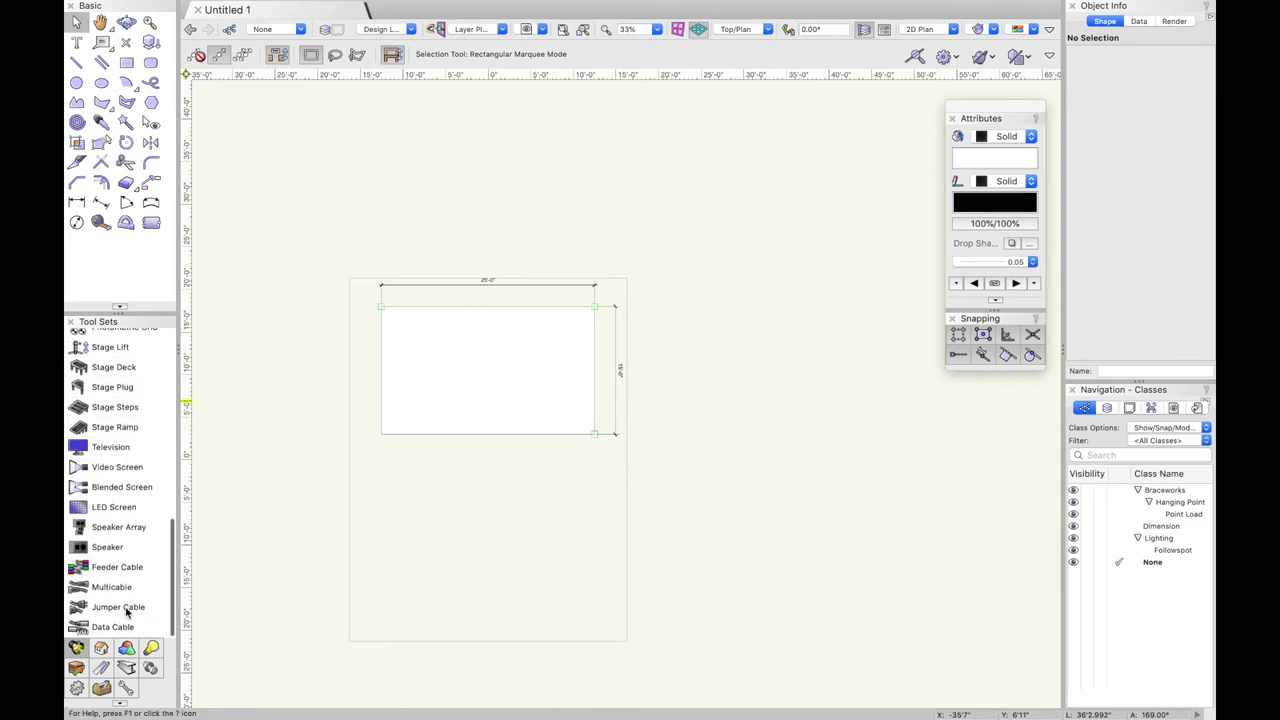
{"action": "left_click", "coordinate": [101, 648]}
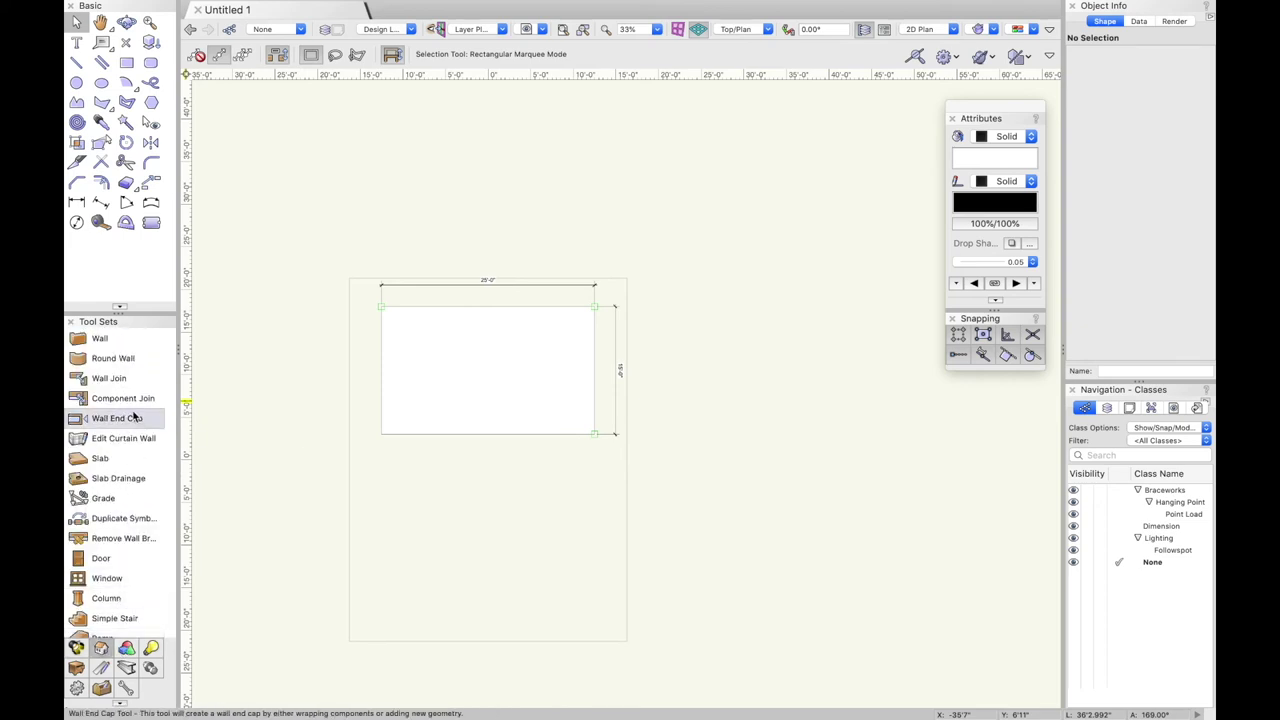
{"action": "scroll", "coordinate": [123, 417], "scroll_direction": "down", "scroll_amount": 3}
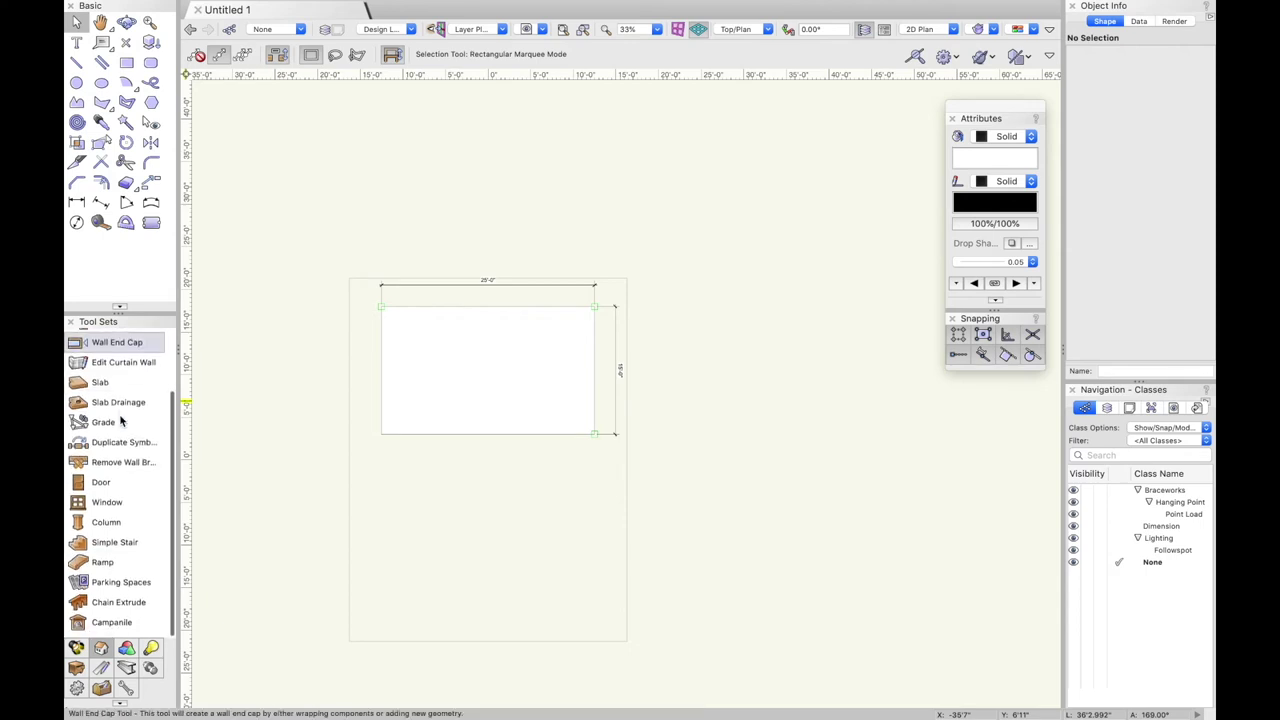
Create a cone with a height of 10' and a radius of about 38'6", centred just below the rectangle.
{"action": "left_click", "coordinate": [126, 649]}
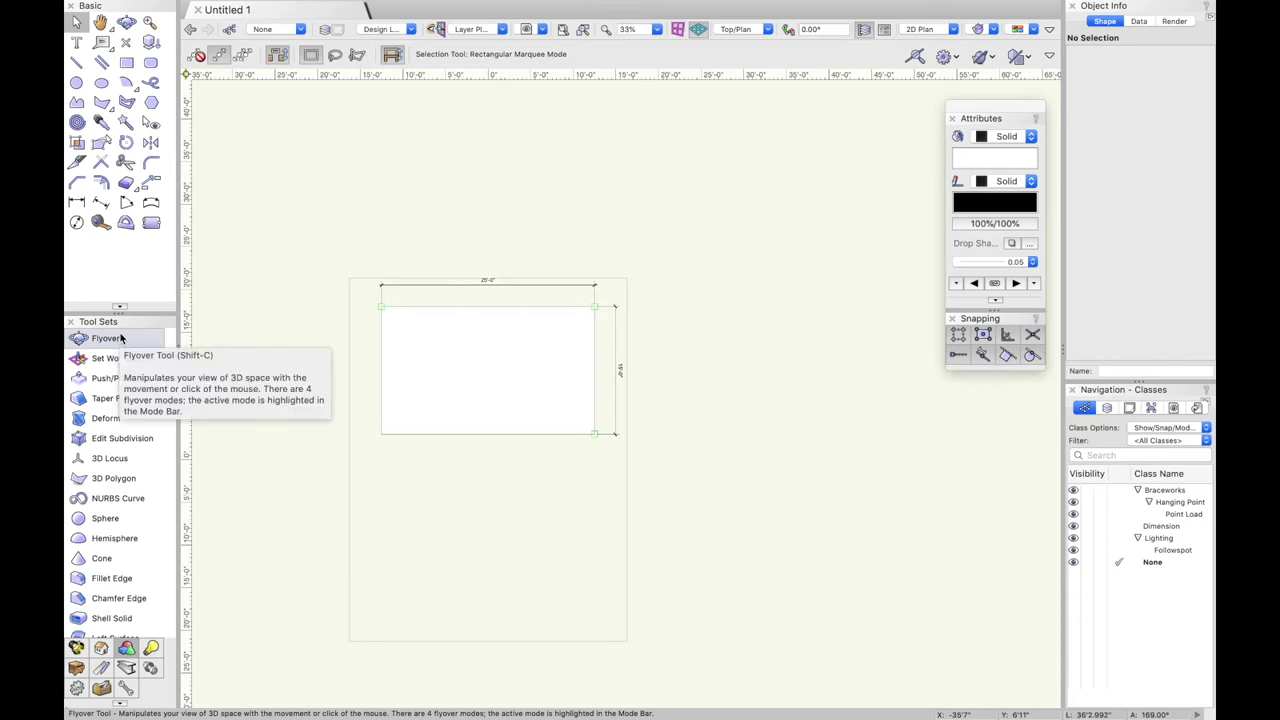
{"action": "scroll", "coordinate": [121, 395], "scroll_direction": "down", "scroll_amount": 3}
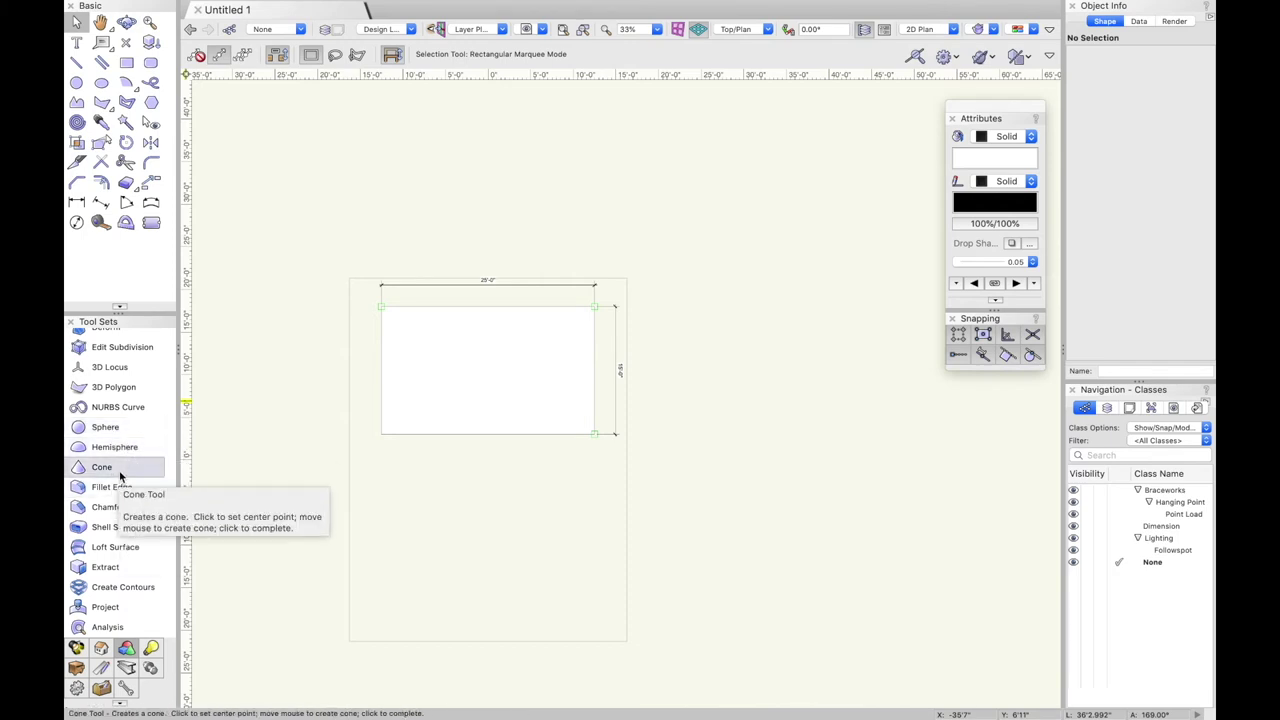
{"action": "left_click", "coordinate": [120, 477]}
{"action": "left_click", "coordinate": [475, 501]}
{"action": "left_click", "coordinate": [601, 518]}
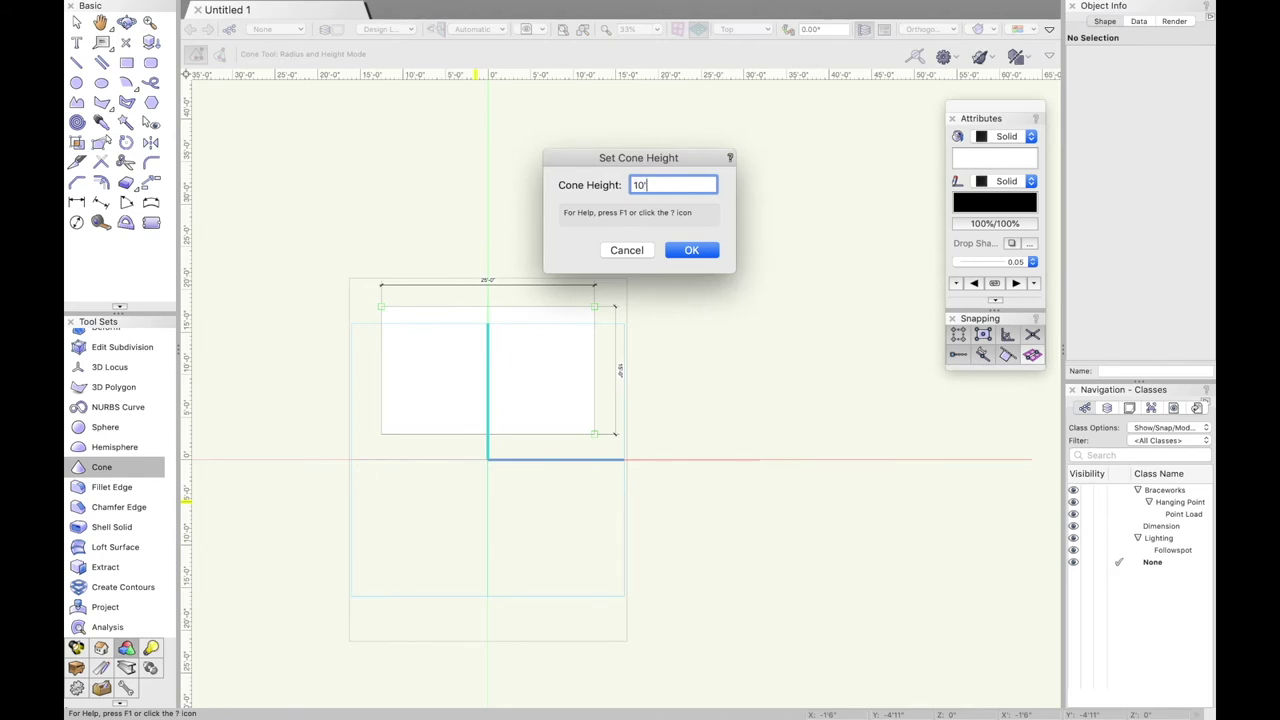
{"action": "key", "text": "Return"}
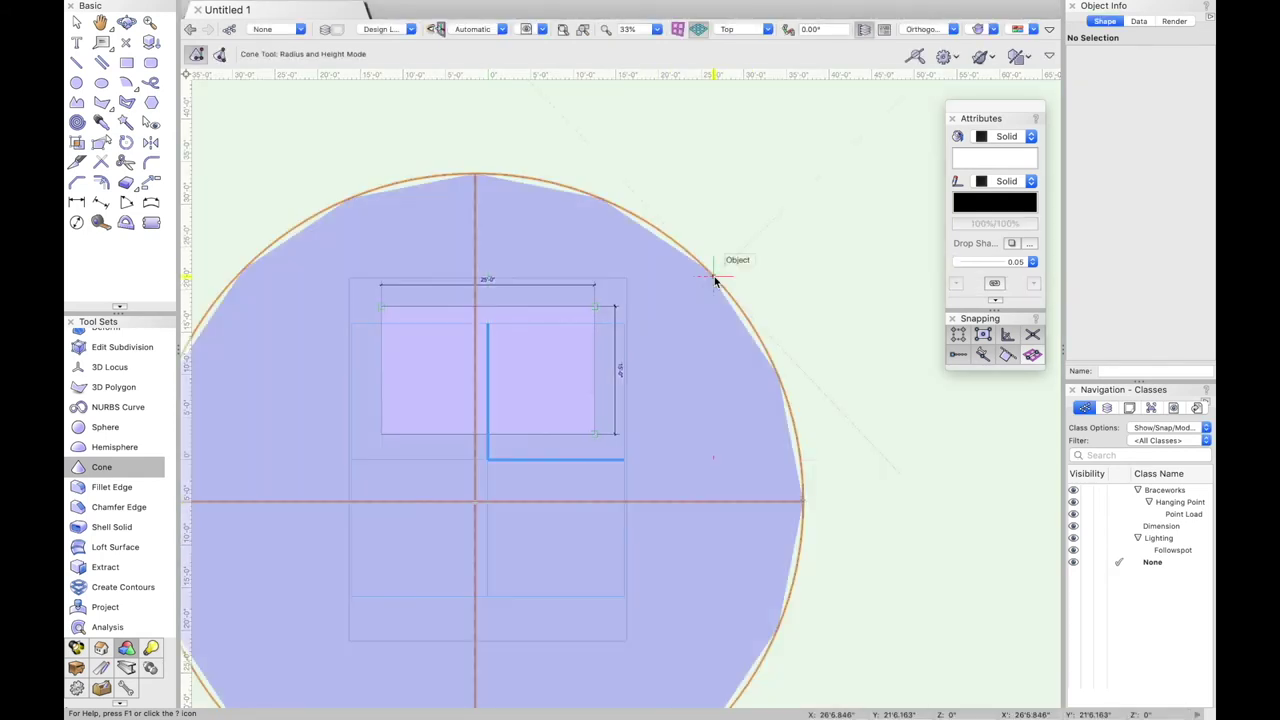
{"action": "left_click", "coordinate": [713, 276]}
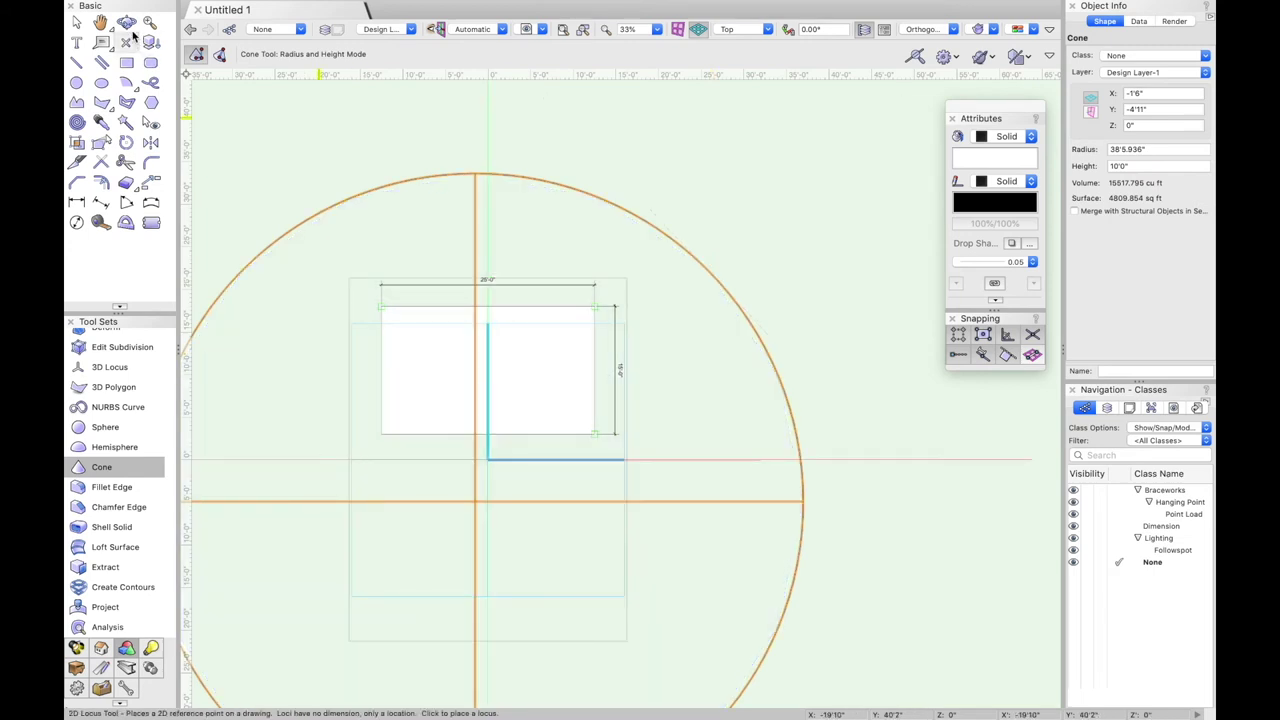
Orbit the drawing with the Flyover tool to view the cone in 3D.
{"action": "left_click", "coordinate": [126, 22]}
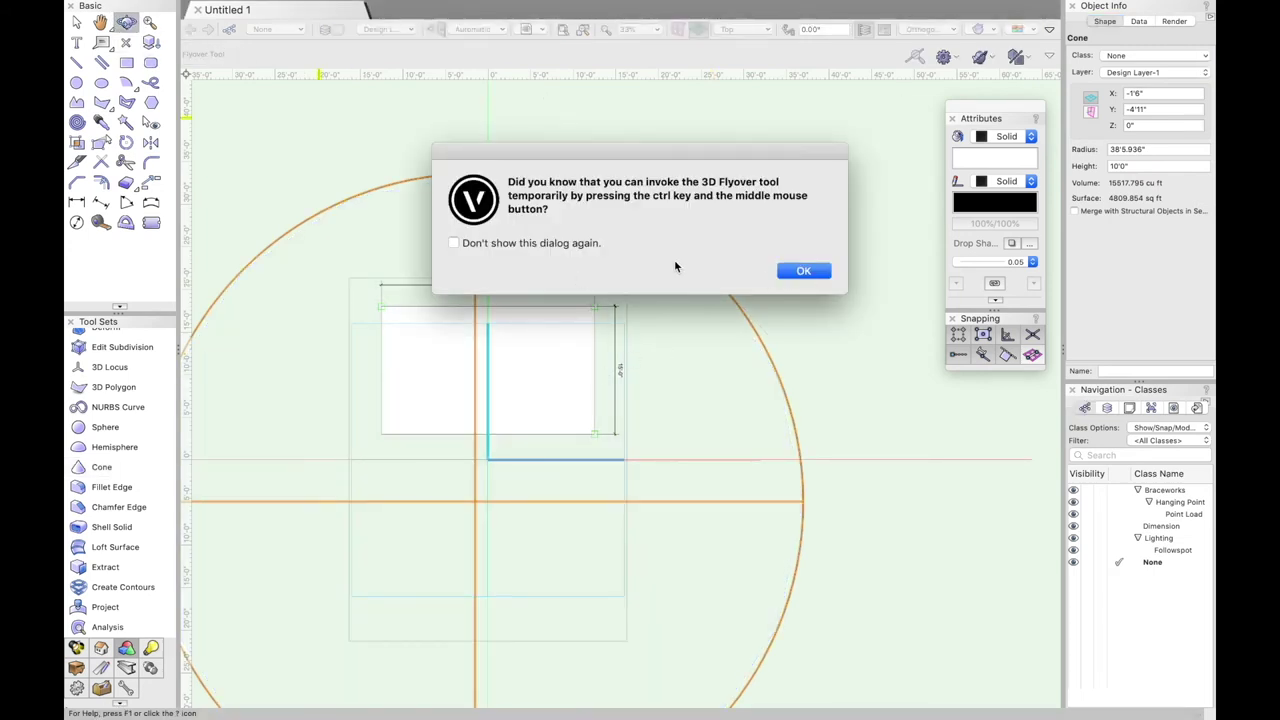
{"action": "left_click", "coordinate": [800, 270]}
{"action": "left_click_drag", "start_coordinate": [466, 503], "coordinate": [541, 338]}
Return the projection to 2D Plan and delete the cone.
{"action": "left_click", "coordinate": [940, 30]}
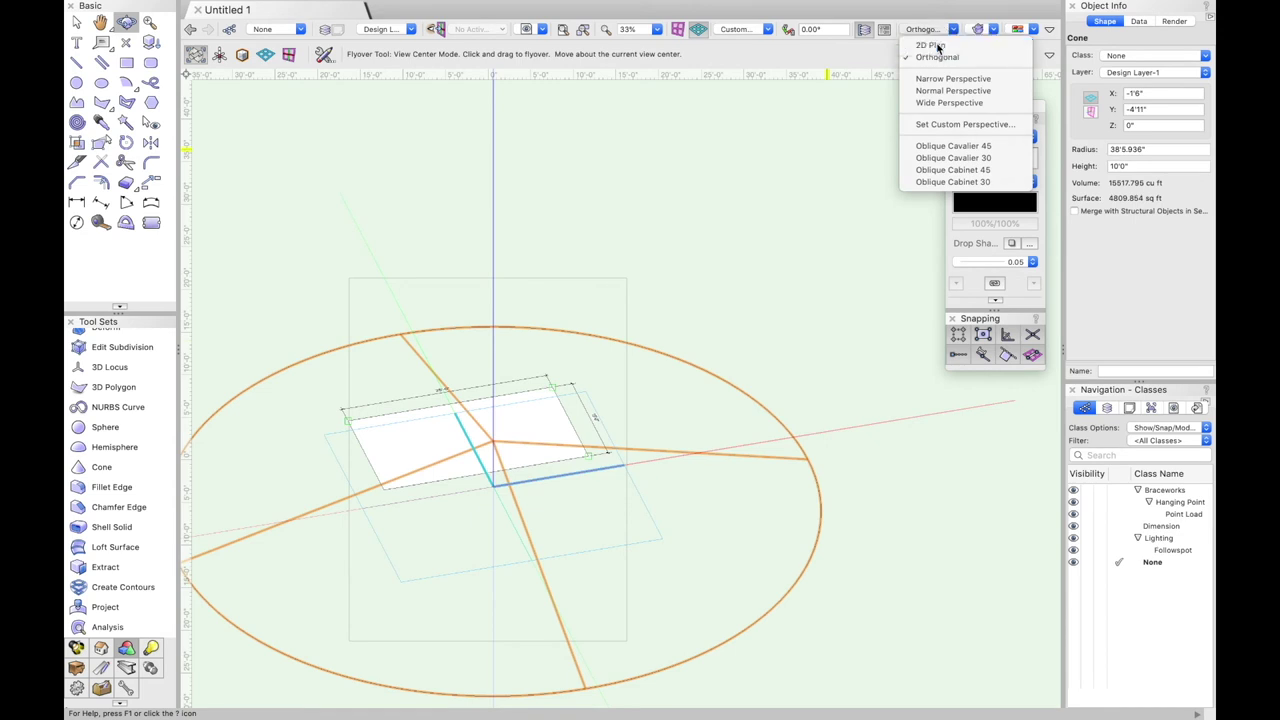
{"action": "left_click", "coordinate": [935, 42]}
{"action": "key", "text": "Delete"}
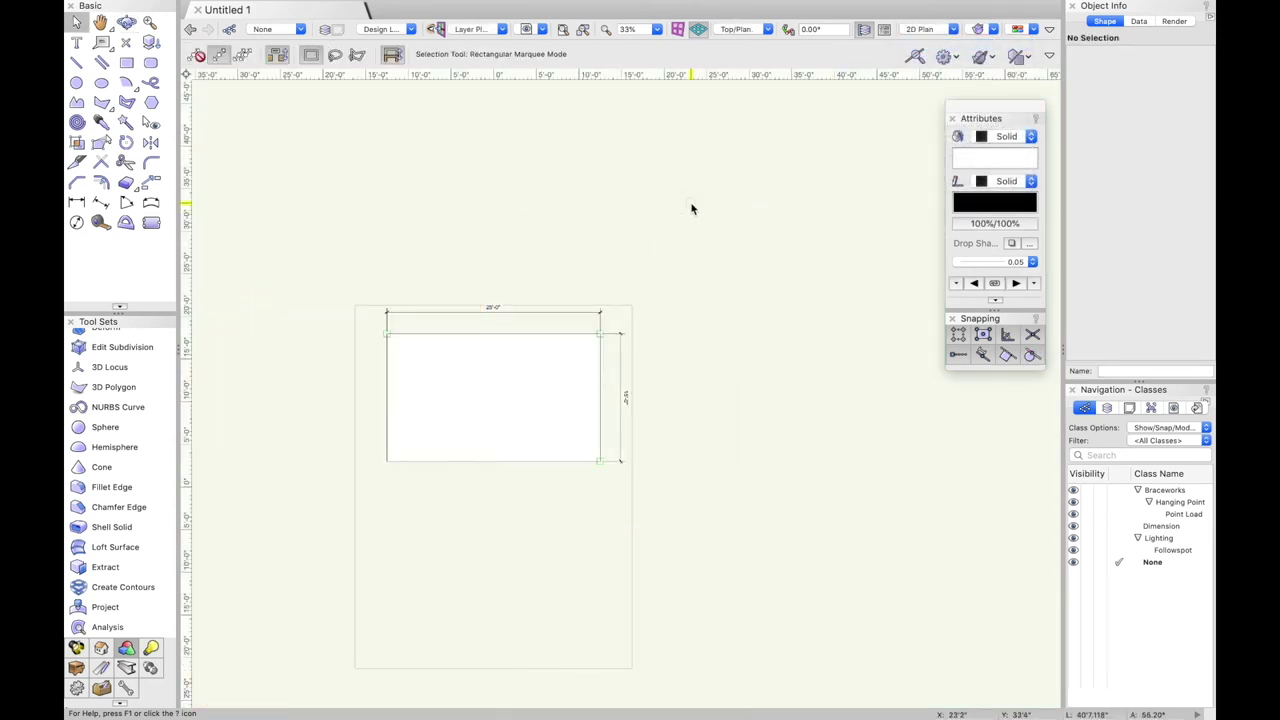
Examine the rendering and camera, furniture and cabinet, and dimensioning and notes tool sets.
{"action": "left_click", "coordinate": [151, 649]}
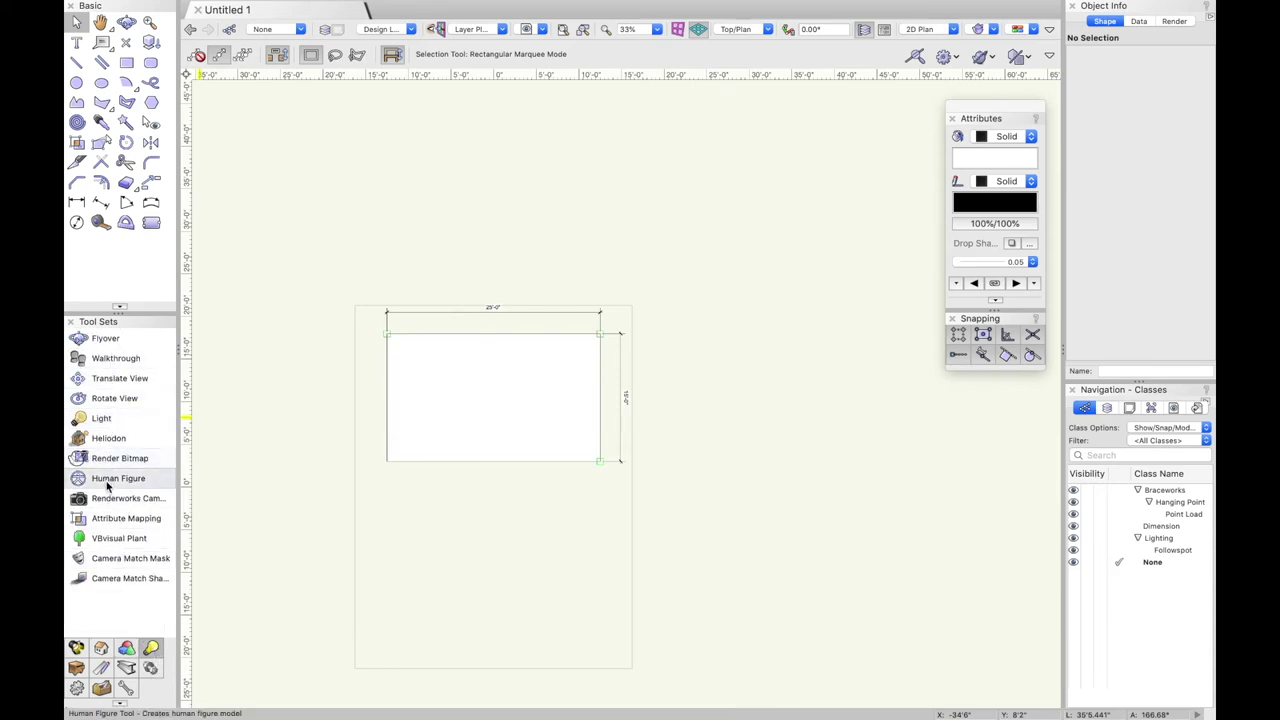
{"action": "left_click", "coordinate": [76, 668]}
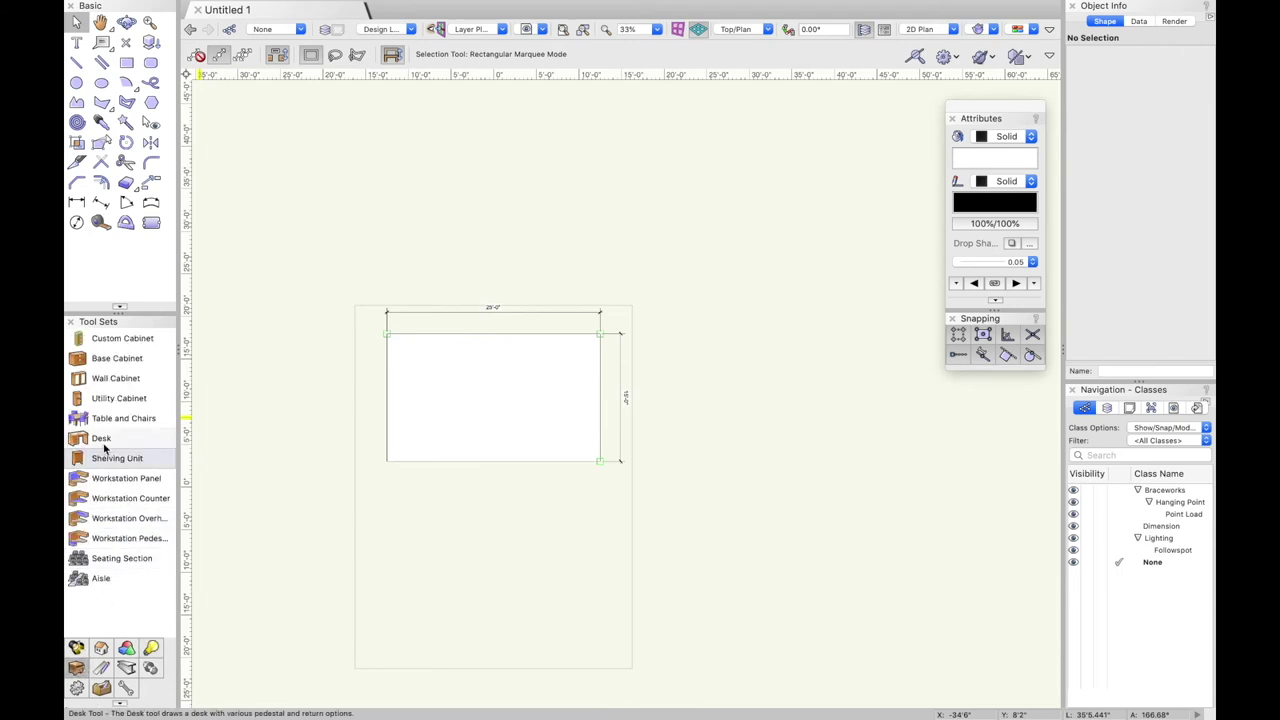
{"action": "left_click", "coordinate": [104, 669]}
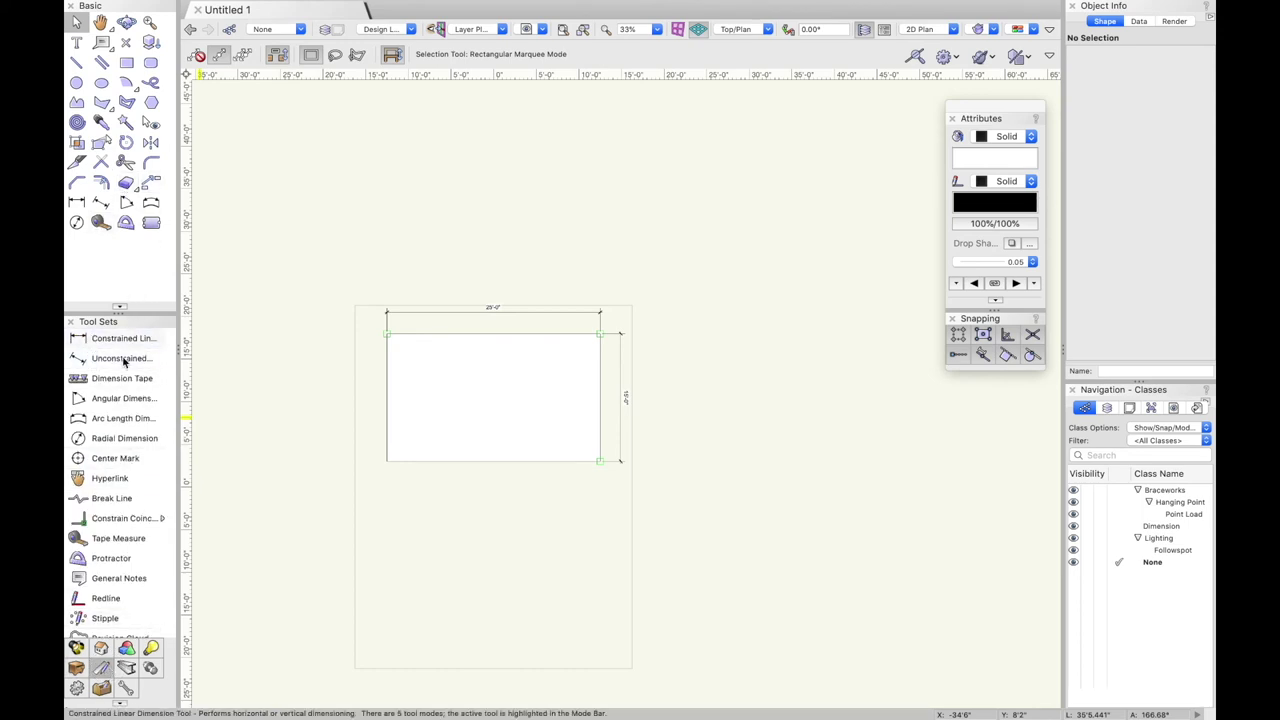
{"action": "scroll", "coordinate": [80, 432], "scroll_direction": "down", "scroll_amount": 3}
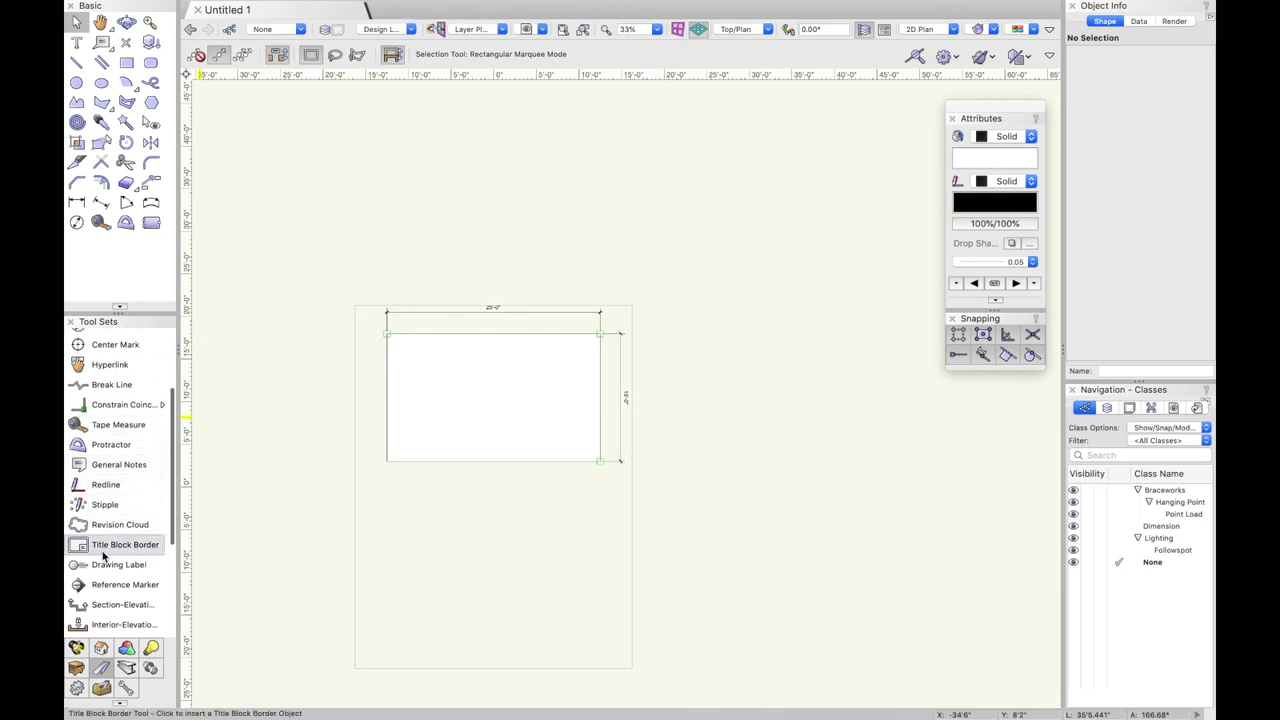
{"action": "scroll", "coordinate": [104, 550], "scroll_direction": "down", "scroll_amount": 1}
{"action": "scroll", "coordinate": [112, 505], "scroll_direction": "down", "scroll_amount": 4}
{"action": "scroll", "coordinate": [114, 510], "scroll_direction": "down", "scroll_amount": 3}
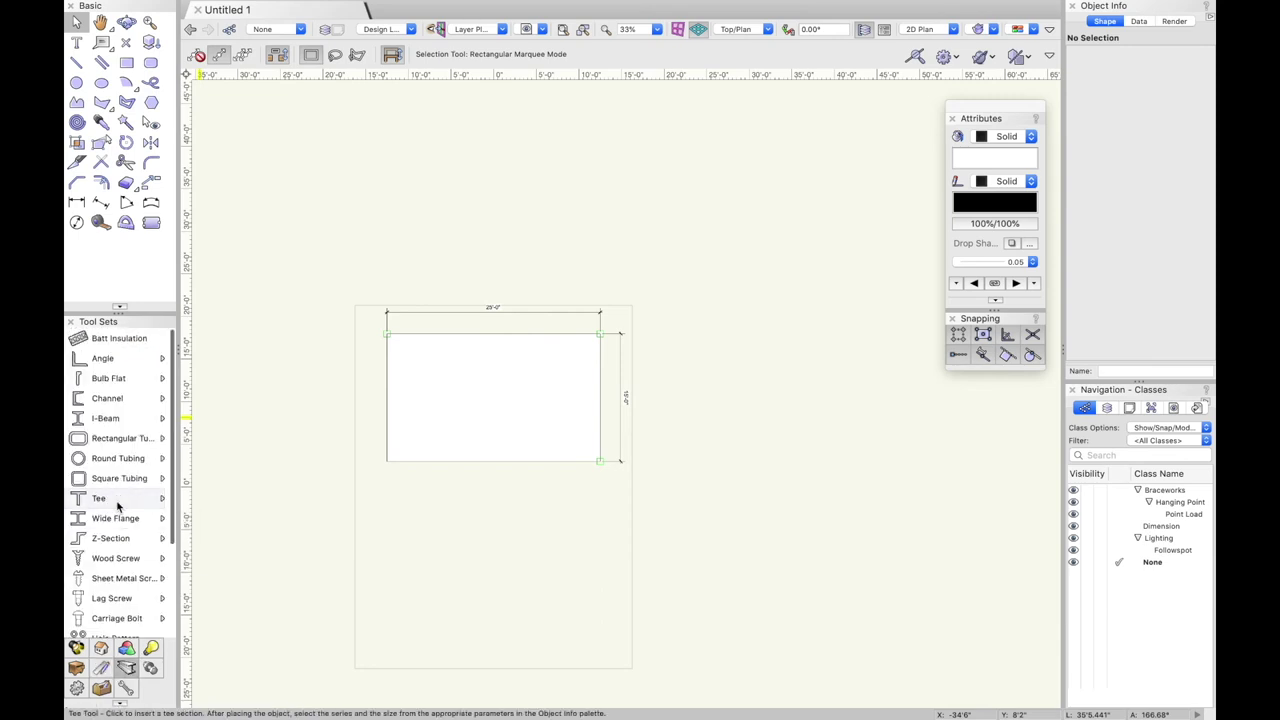
Examine the structural section and fastener tools and the remaining tool sets, and return to the lighting and staging tool set.
{"action": "scroll", "coordinate": [117, 507], "scroll_direction": "down", "scroll_amount": 3}
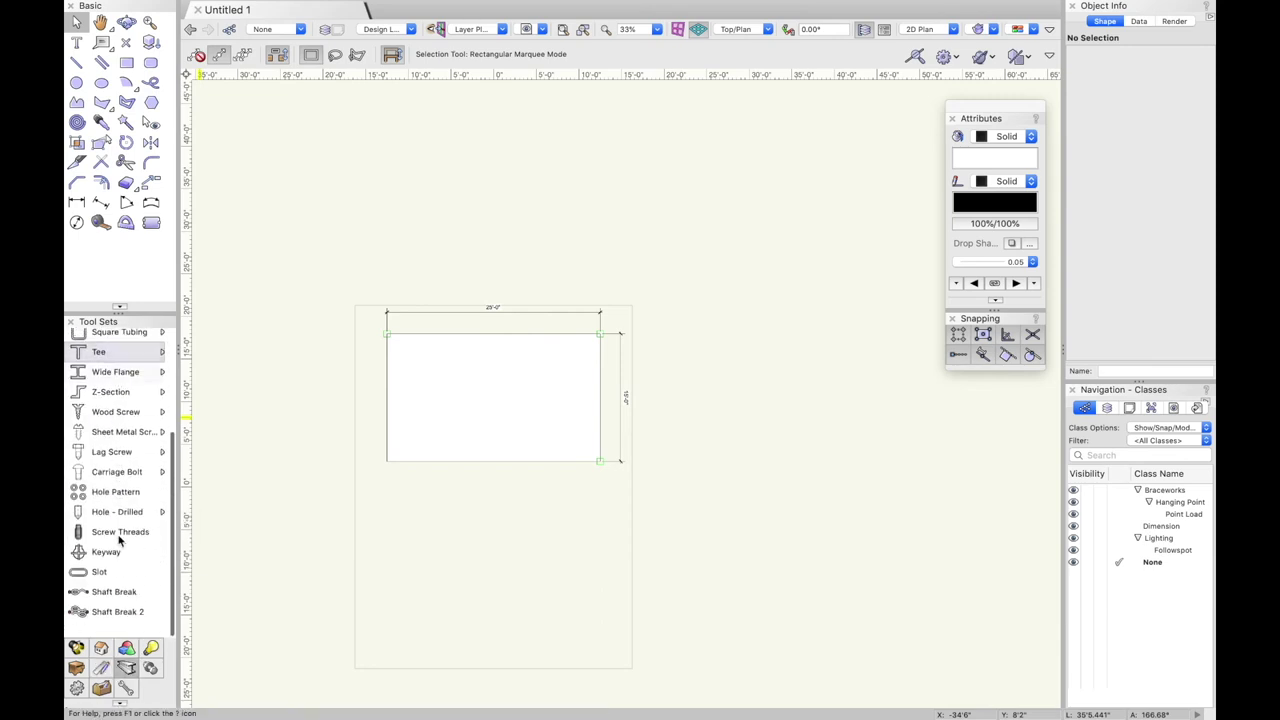
{"action": "left_click", "coordinate": [152, 670]}
{"action": "left_click", "coordinate": [77, 688]}
{"action": "left_click", "coordinate": [101, 688]}
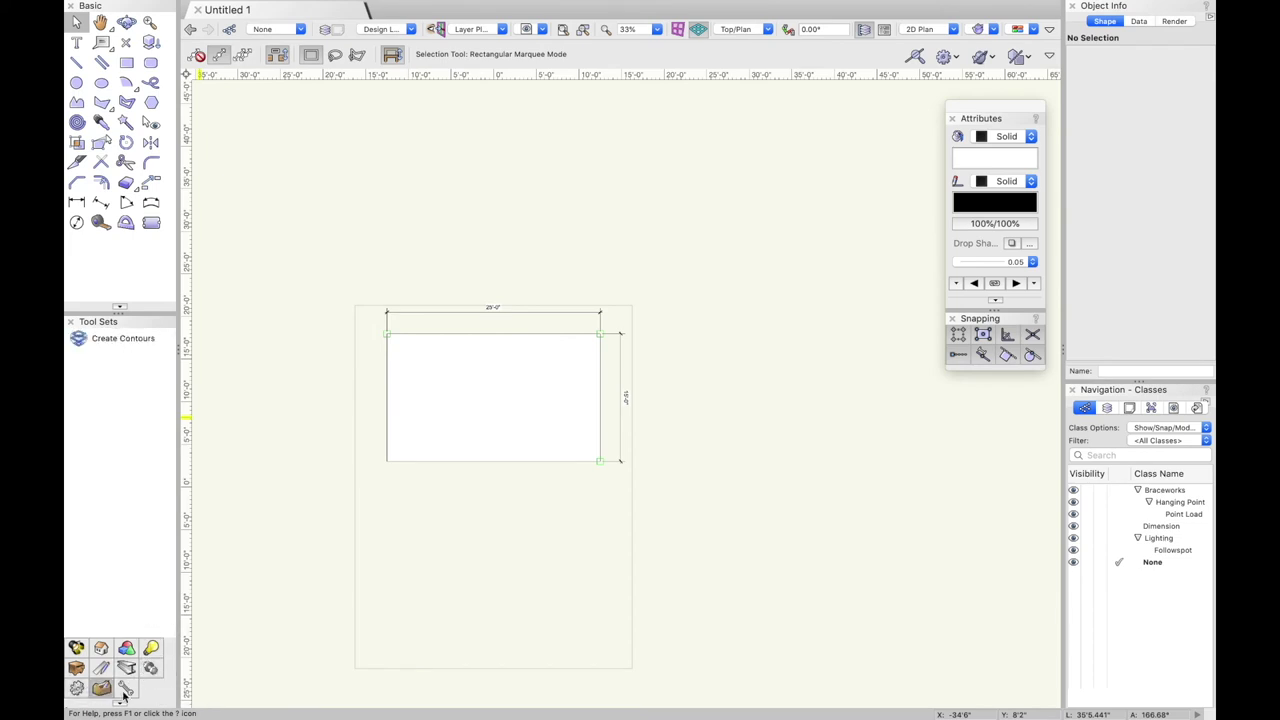
{"action": "left_click", "coordinate": [124, 689]}
{"action": "left_click", "coordinate": [76, 648]}
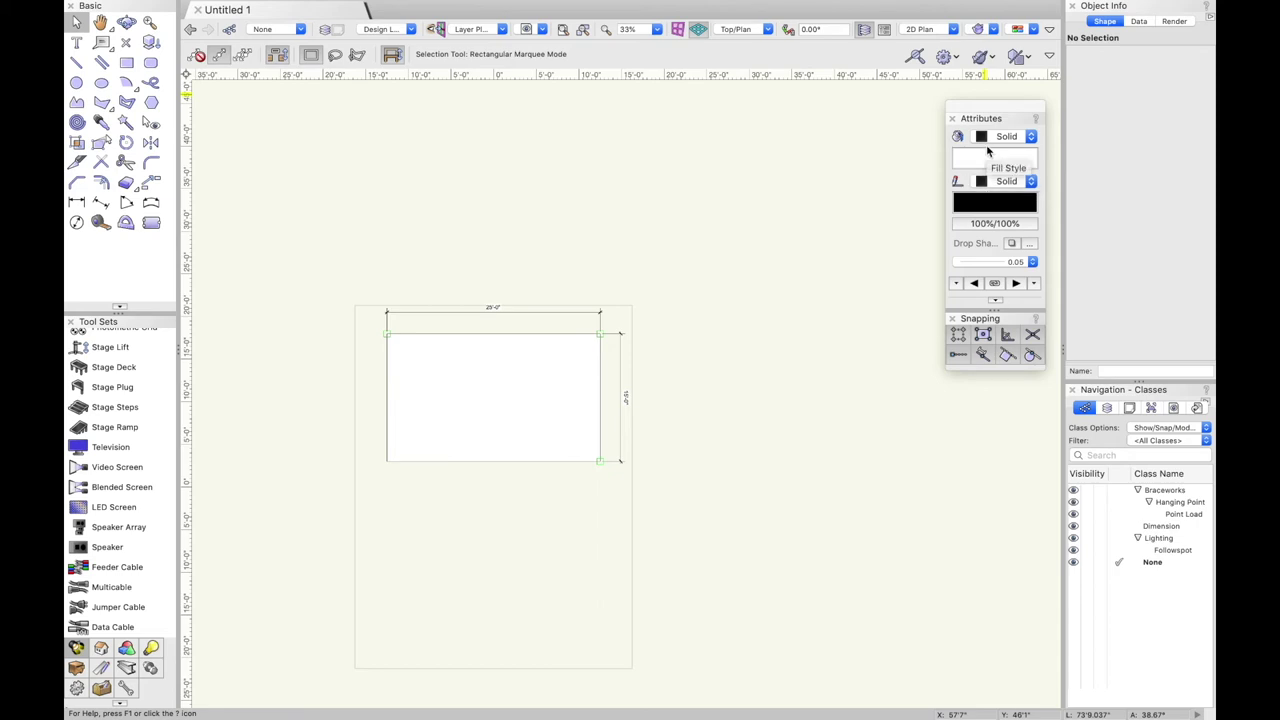
Draw a horizontal line about 65'6" long above the rectangle.
{"action": "left_click", "coordinate": [76, 62]}
{"action": "left_click", "coordinate": [350, 165]}
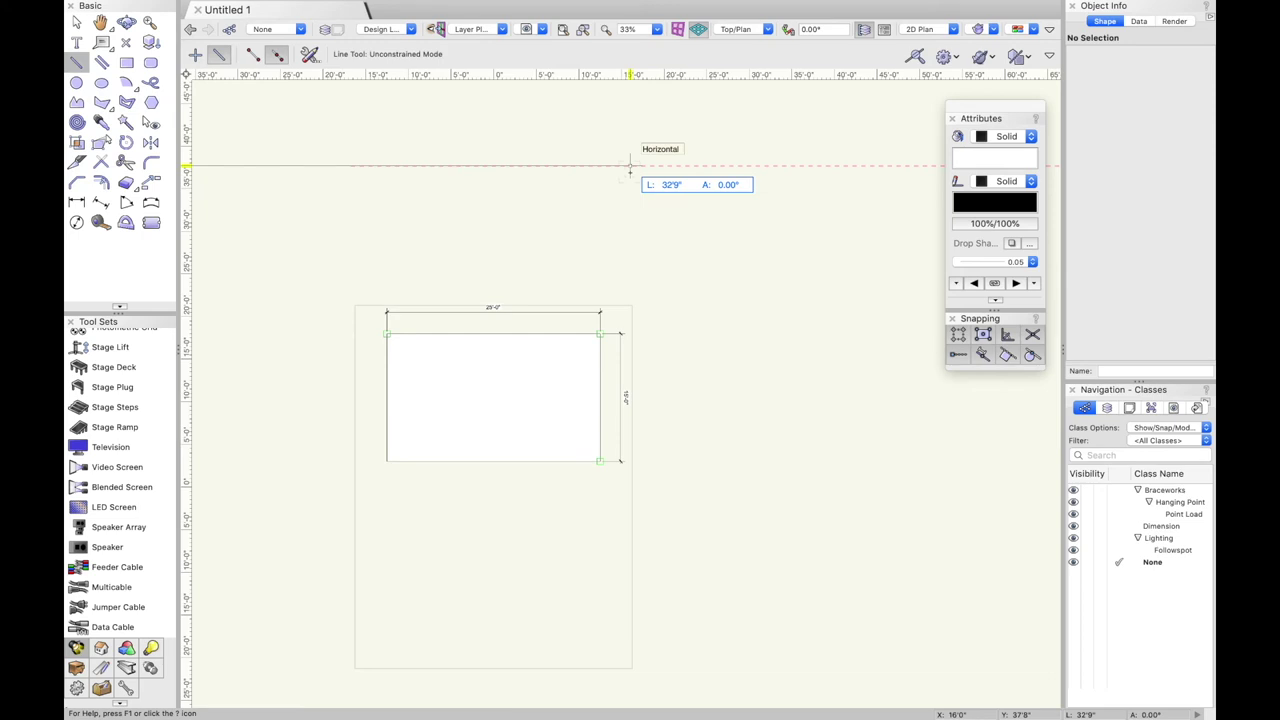
{"action": "left_click", "coordinate": [630, 166]}
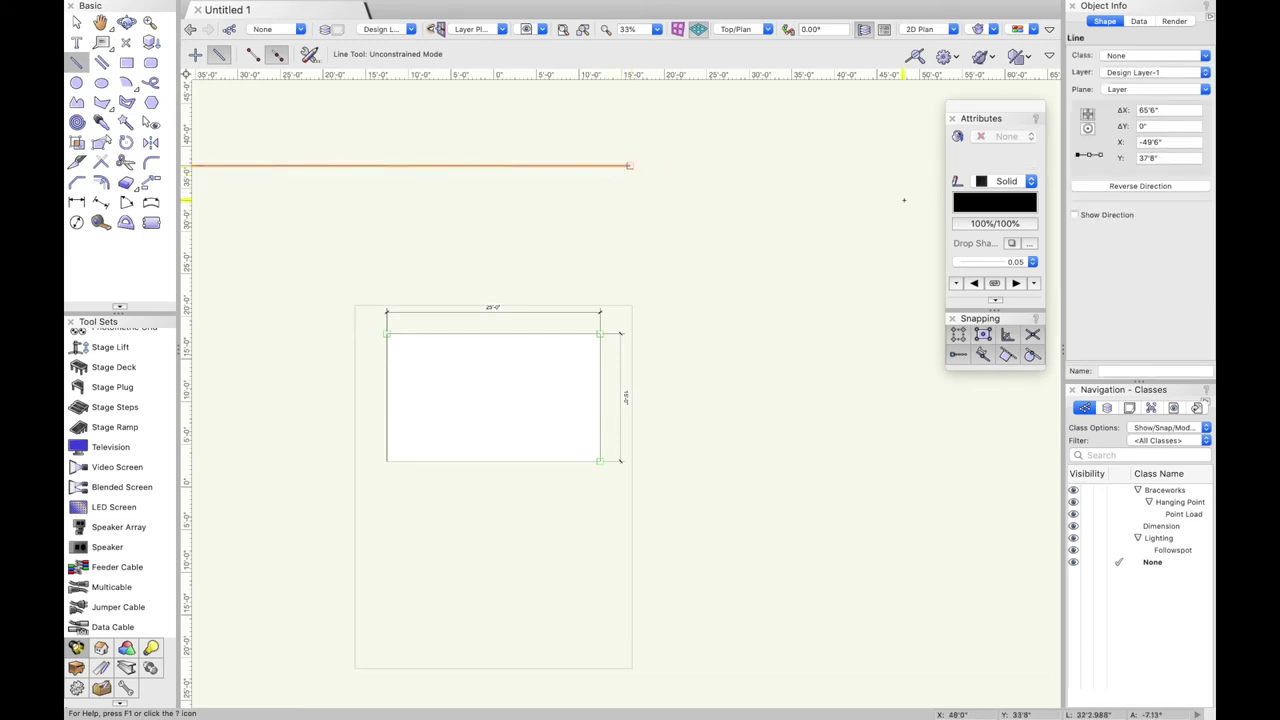
Set the line's thickness to 0.50 and then increase it to 1.00.
{"action": "left_click", "coordinate": [995, 262]}
{"action": "left_click", "coordinate": [1015, 347]}
{"action": "left_click", "coordinate": [1015, 263]}
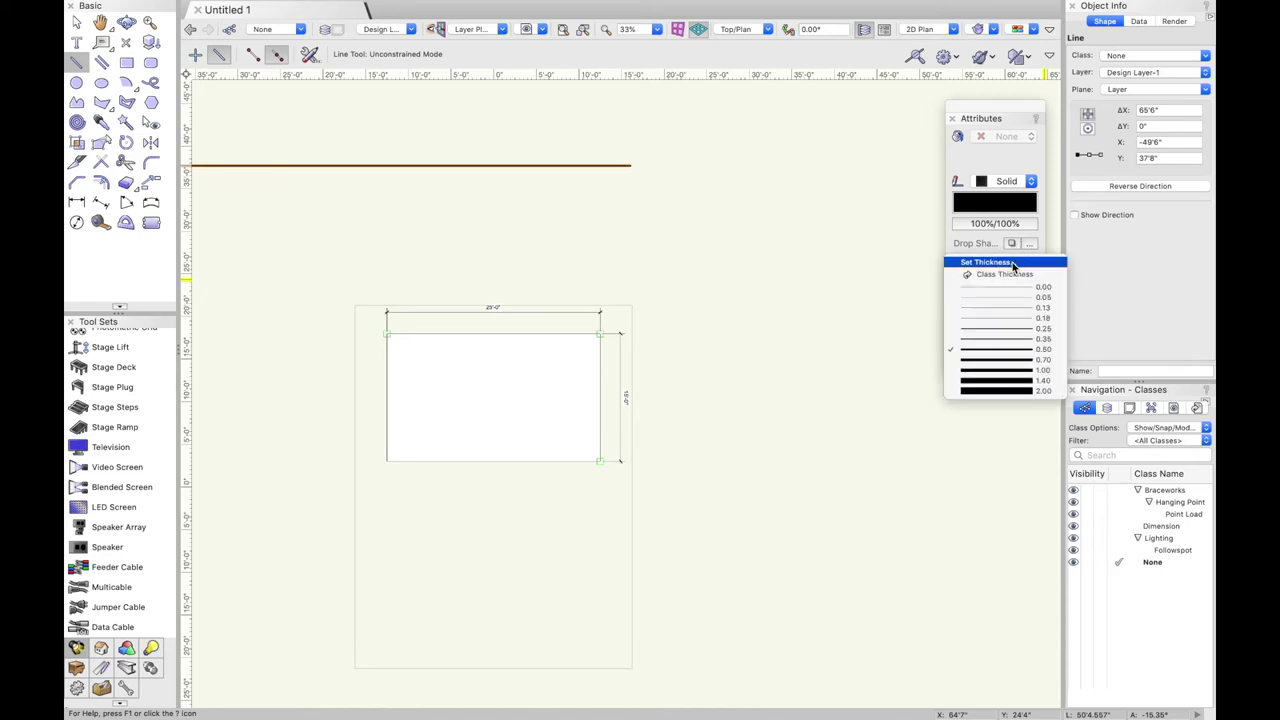
{"action": "left_click", "coordinate": [1023, 374]}
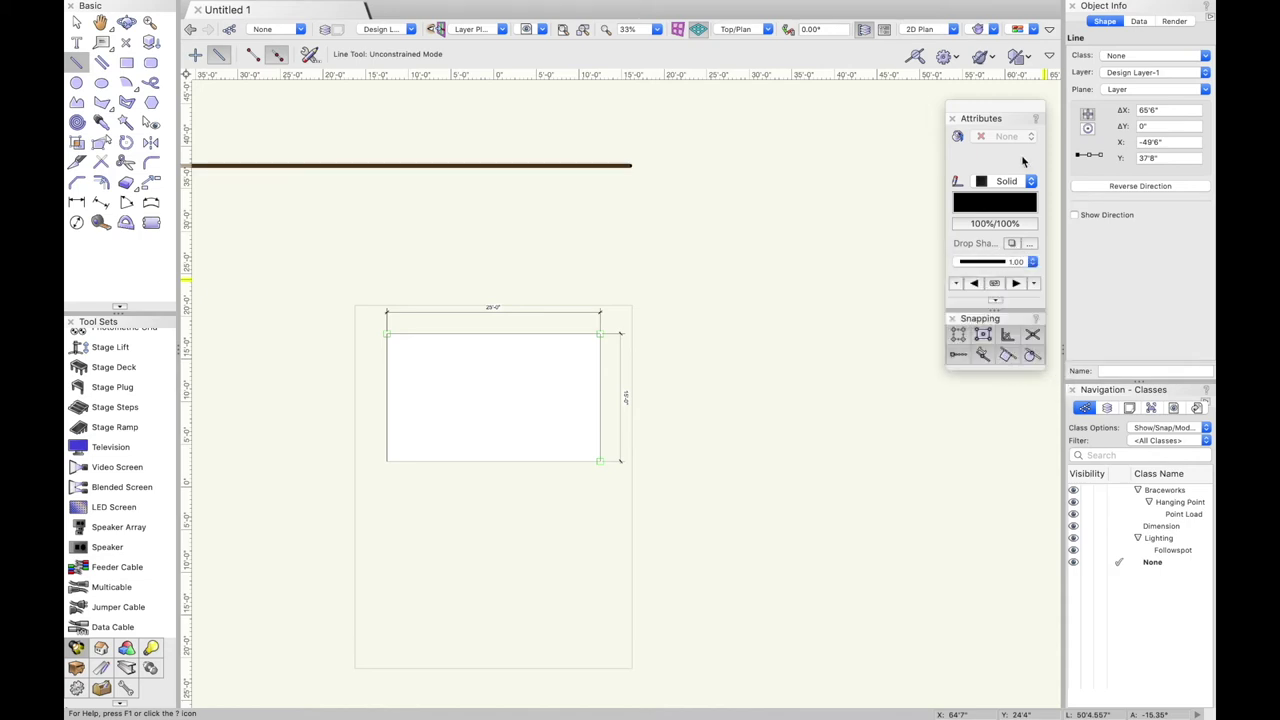
Set the line's pen color to light cyan, then replace it with a bright green from the color wheel.
{"action": "left_click", "coordinate": [995, 205]}
{"action": "left_click", "coordinate": [1034, 297]}
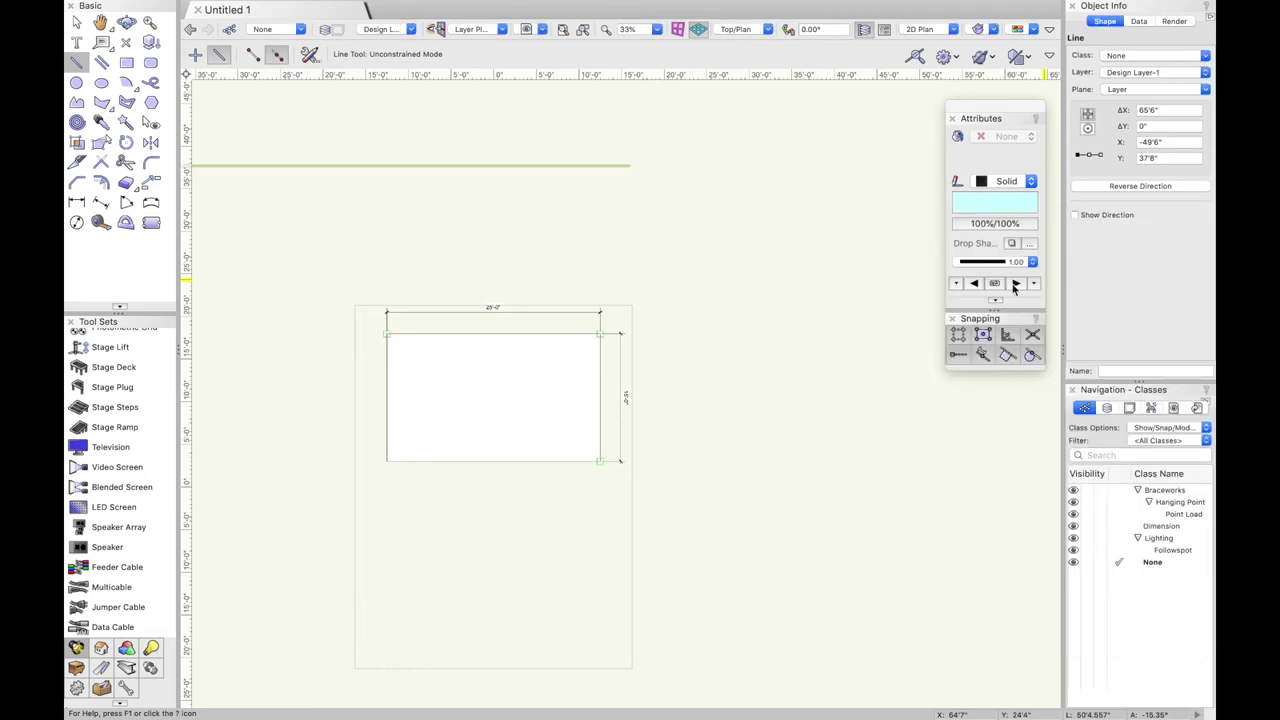
{"action": "key", "text": "super+equal"}
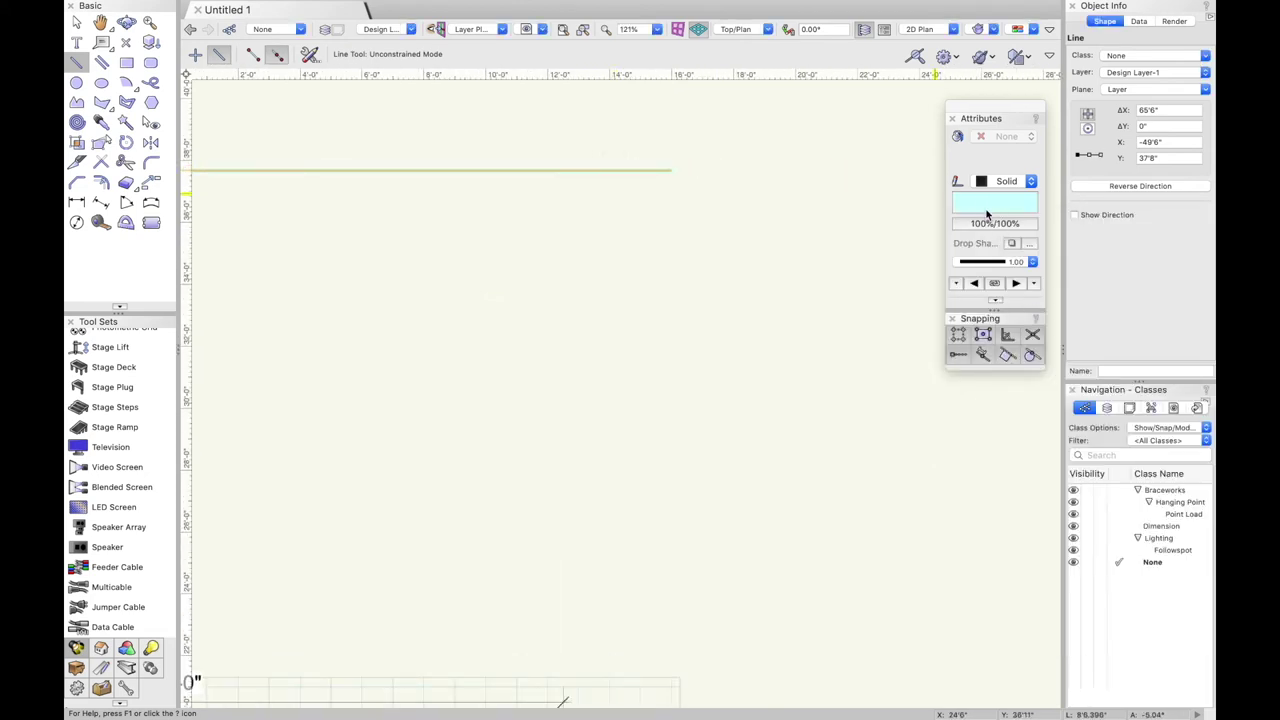
{"action": "left_click", "coordinate": [1000, 208]}
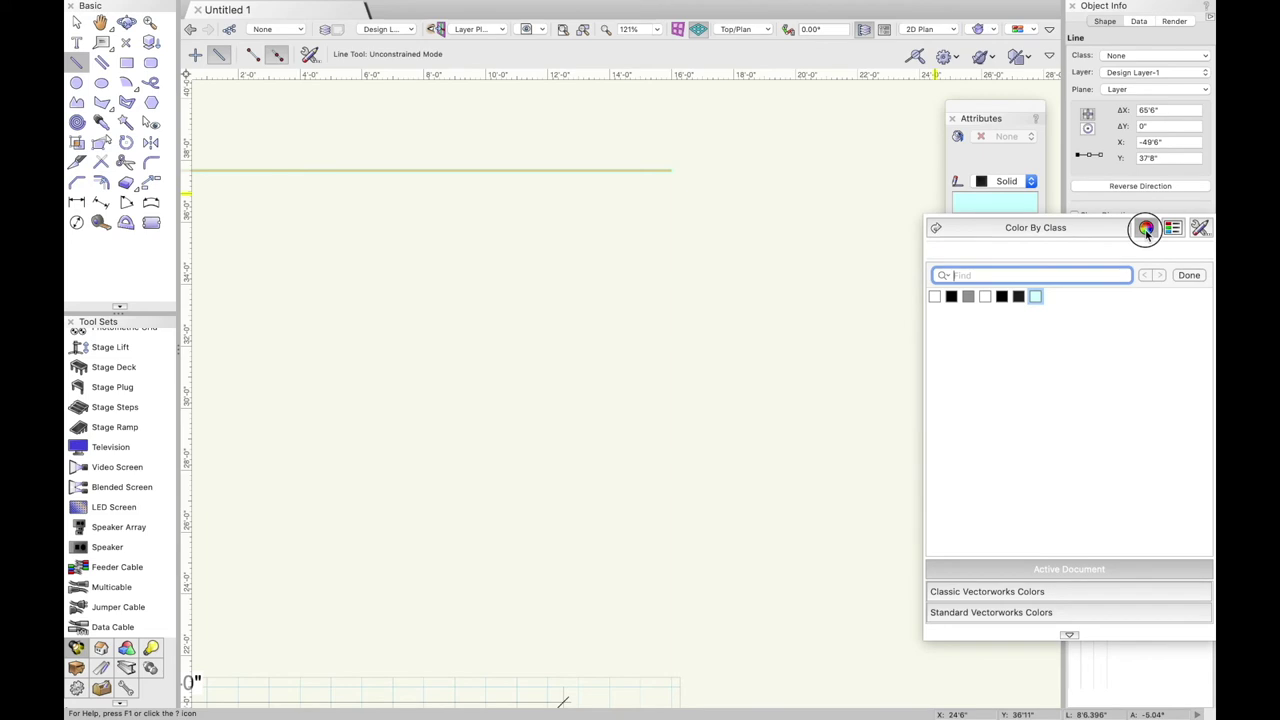
{"action": "left_click", "coordinate": [1145, 229]}
{"action": "left_click", "coordinate": [1052, 336]}
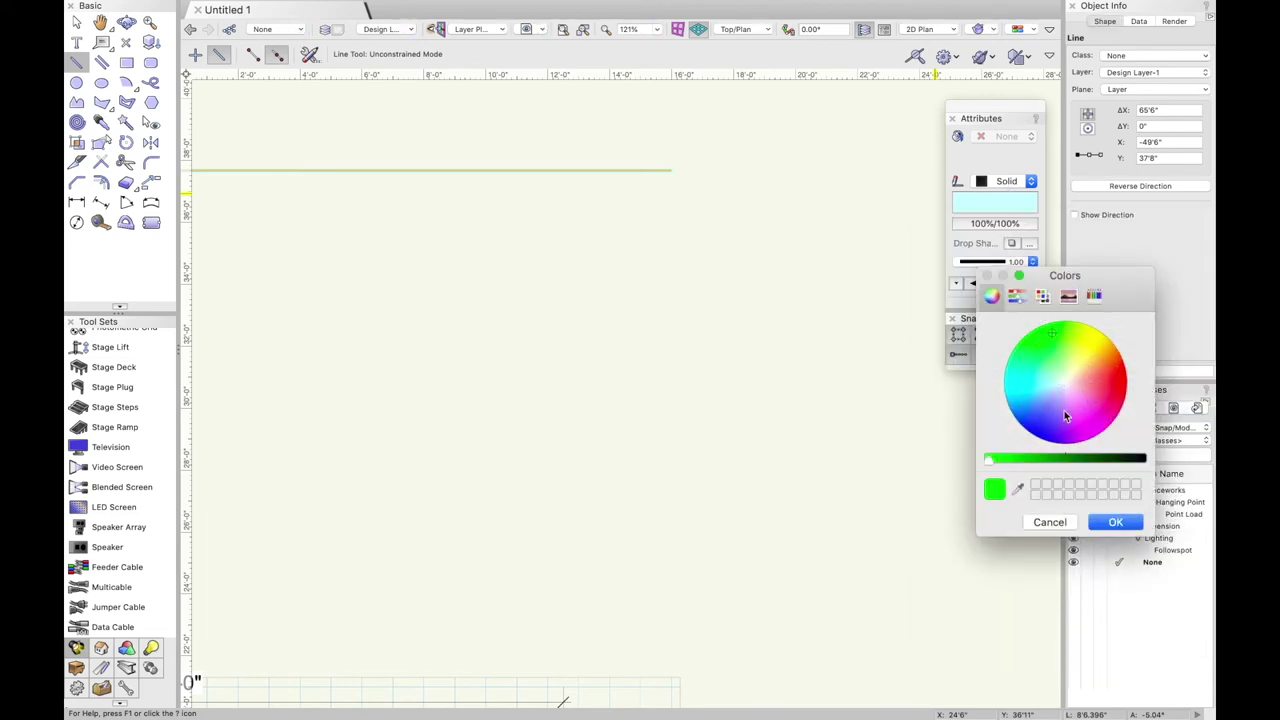
{"action": "left_click", "coordinate": [1122, 523]}
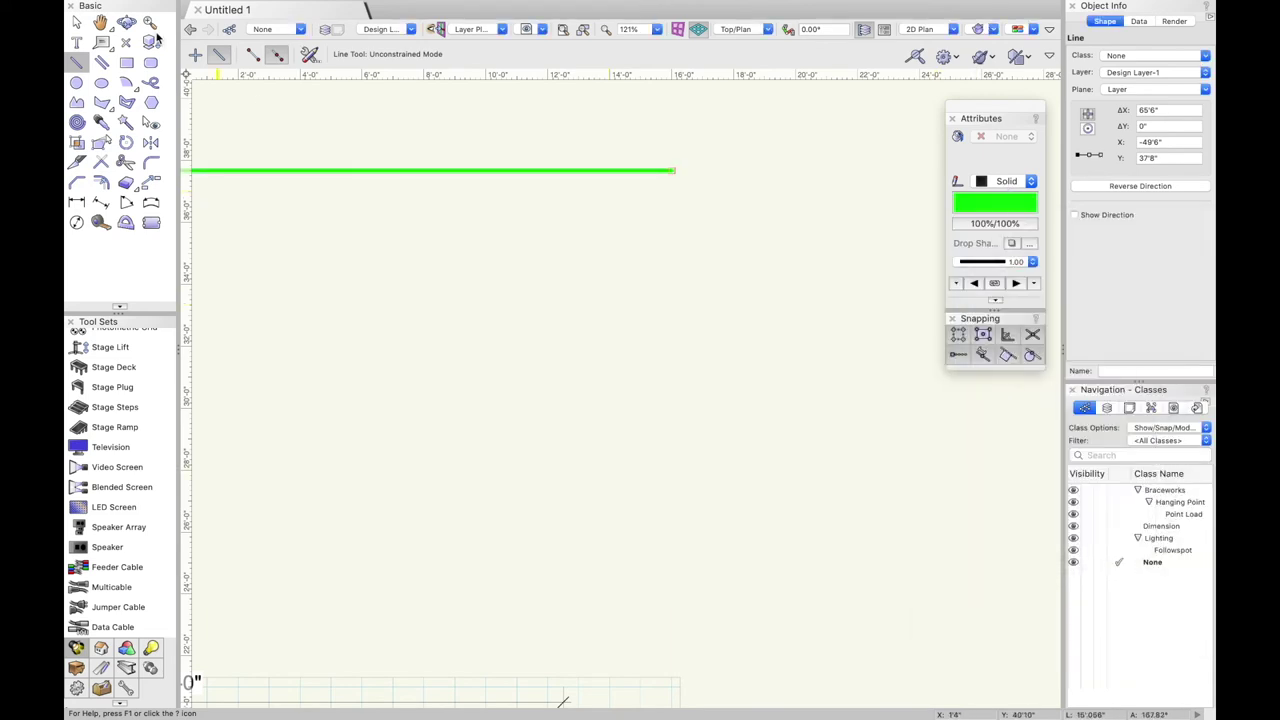
Reduce the green line's thickness to 0.13.
{"action": "left_click", "coordinate": [76, 21]}
{"action": "scroll", "coordinate": [638, 219], "scroll_direction": "down", "scroll_amount": 3}
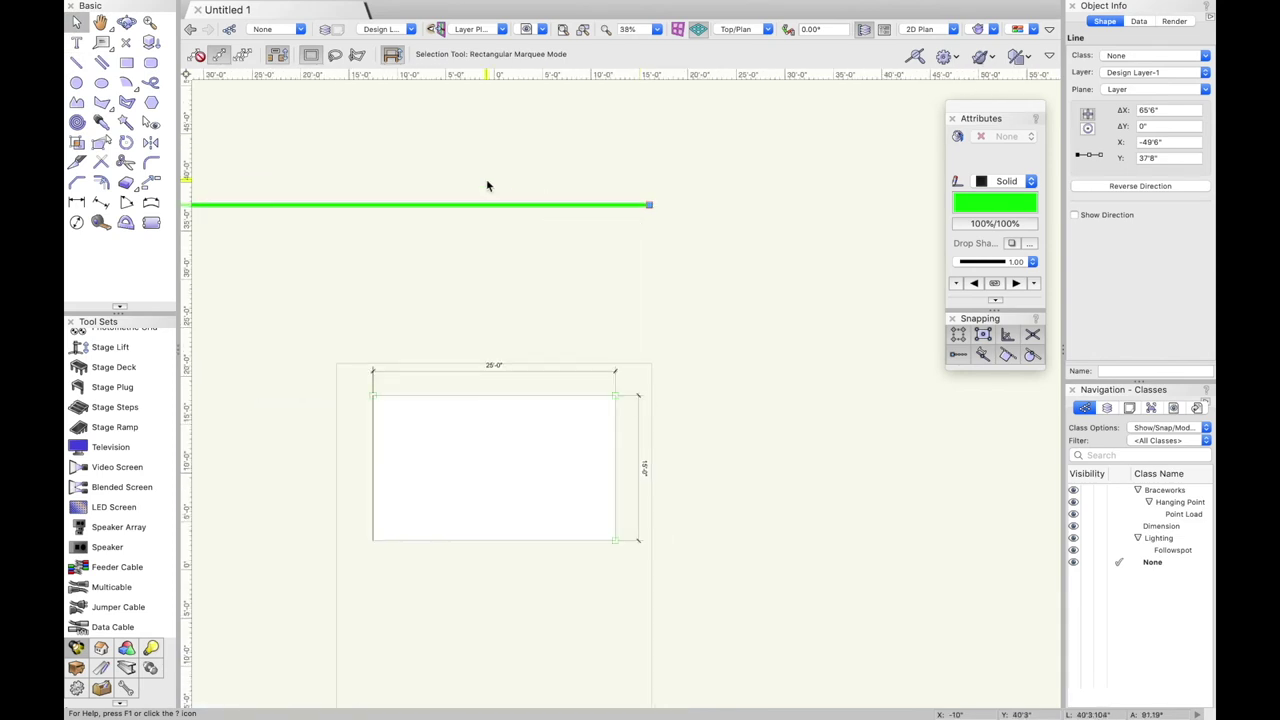
{"action": "scroll", "coordinate": [486, 186], "scroll_direction": "up", "scroll_amount": 2}
{"action": "left_click", "coordinate": [980, 260]}
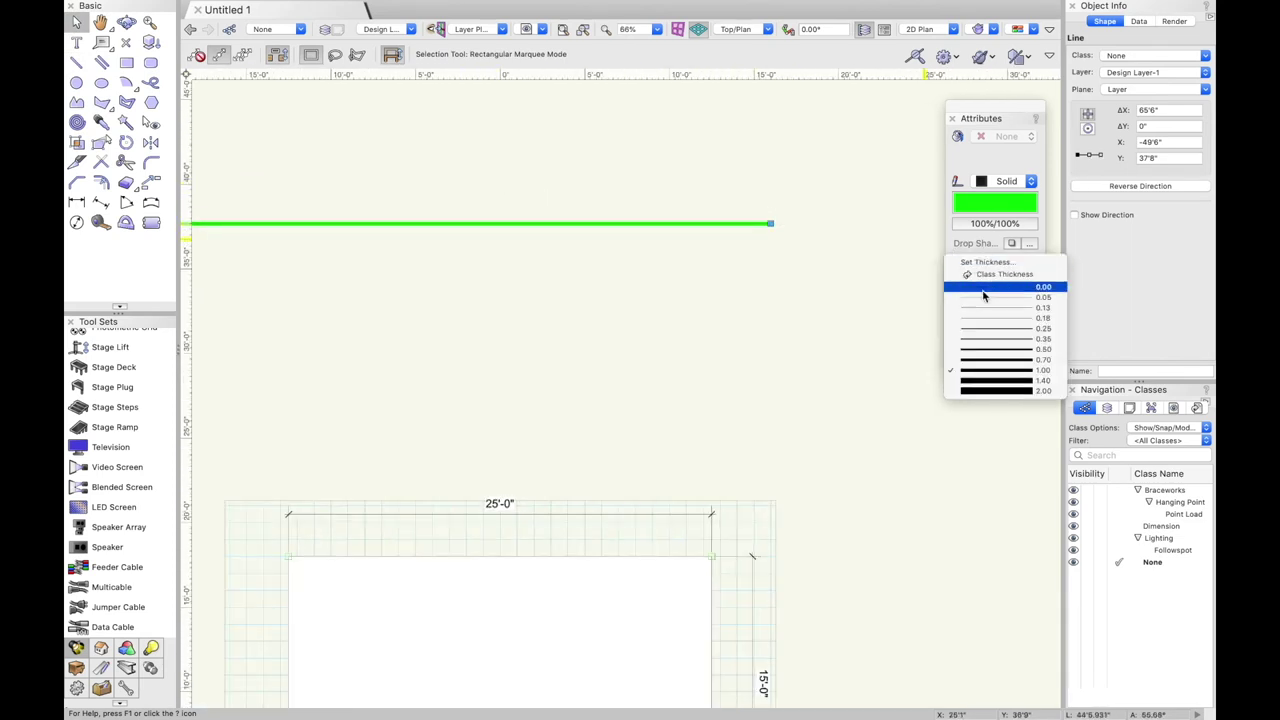
{"action": "left_click", "coordinate": [992, 306]}
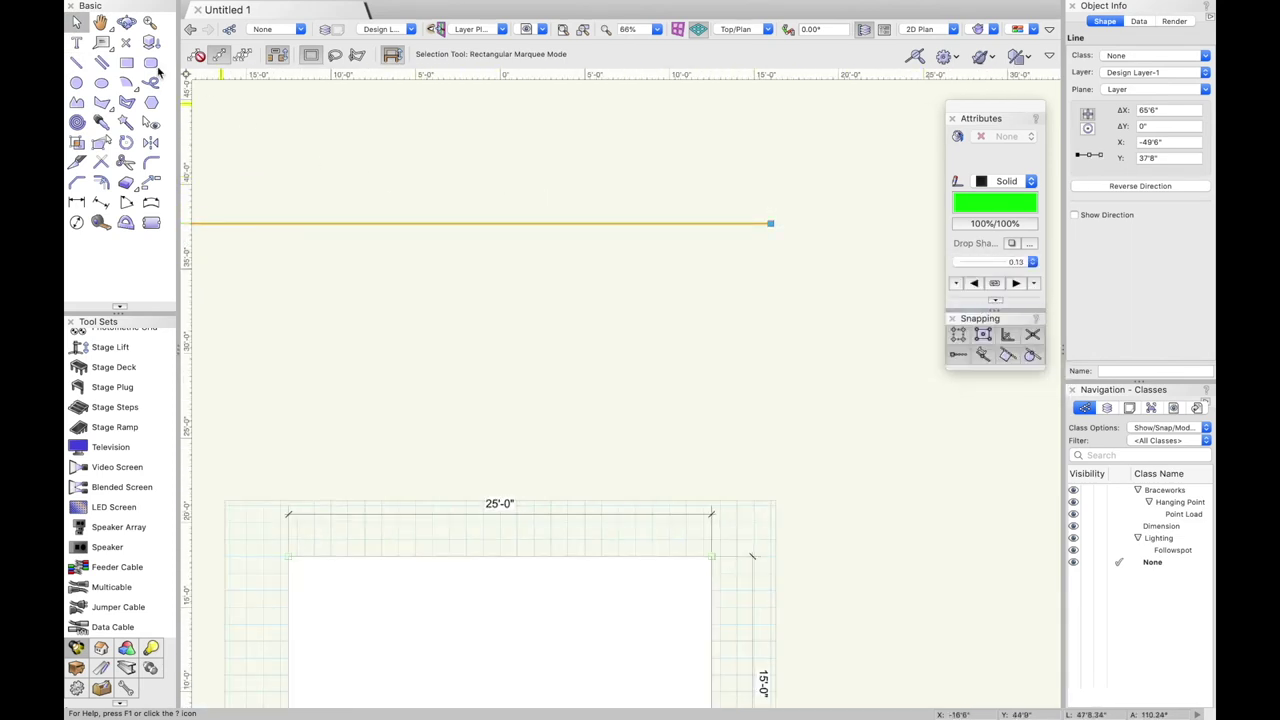
Delete the green line above the rectangle.
{"action": "left_click", "coordinate": [305, 163]}
{"action": "scroll", "coordinate": [660, 231], "scroll_direction": "up", "scroll_amount": 3}
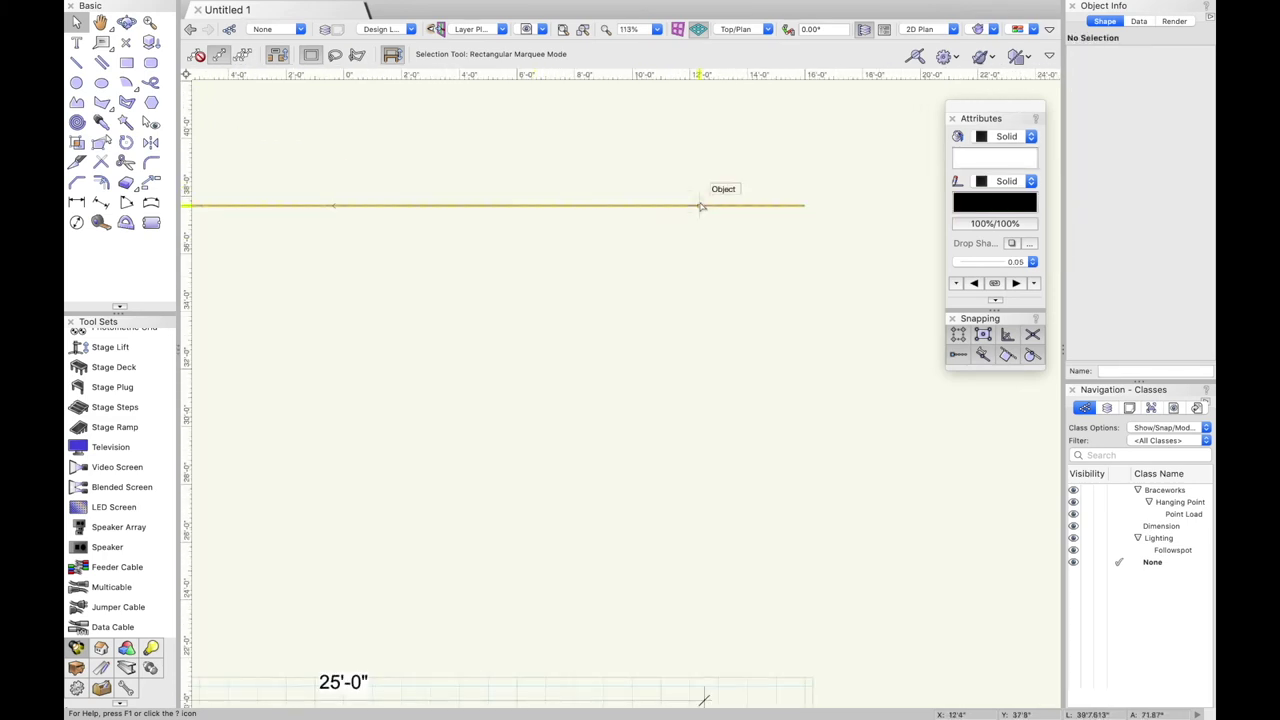
{"action": "left_click", "coordinate": [700, 205]}
{"action": "key", "text": "Delete"}
{"action": "scroll", "coordinate": [520, 220], "scroll_direction": "down", "scroll_amount": 6}
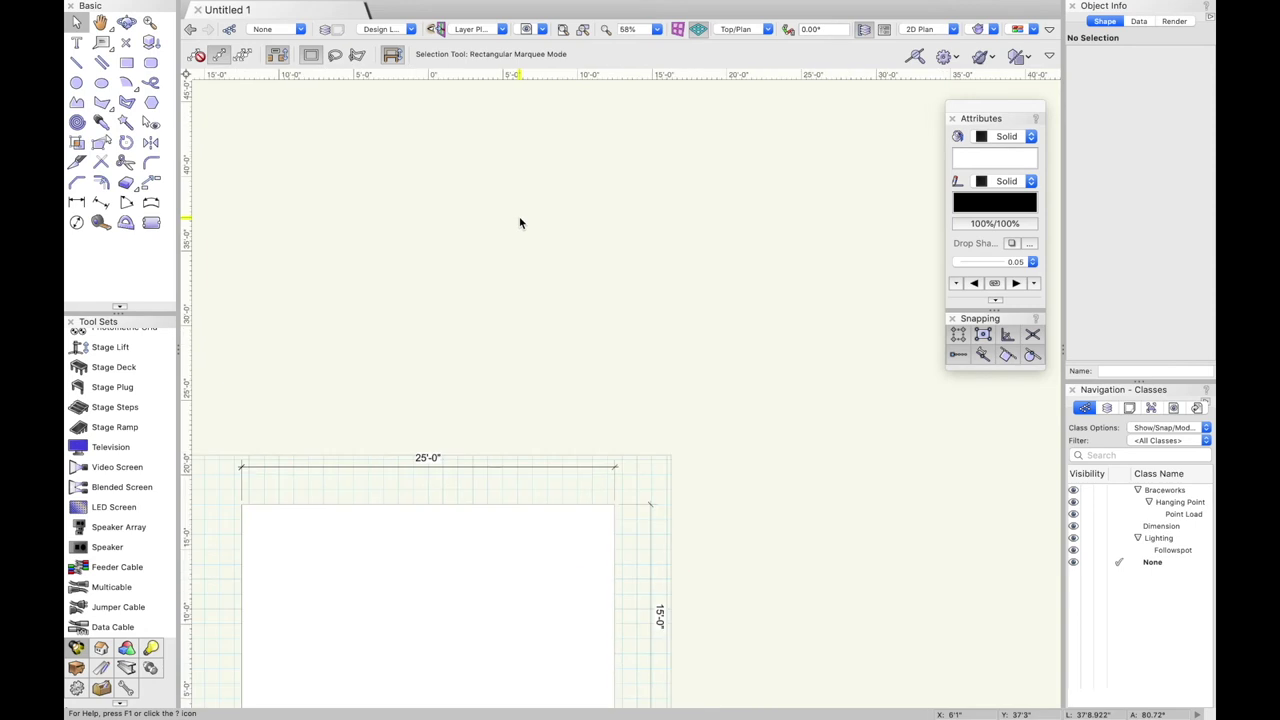
Try outline thicknesses of 0.50 and 0.13 on the rectangle, and set it to 0.25.
{"action": "left_click", "coordinate": [492, 499]}
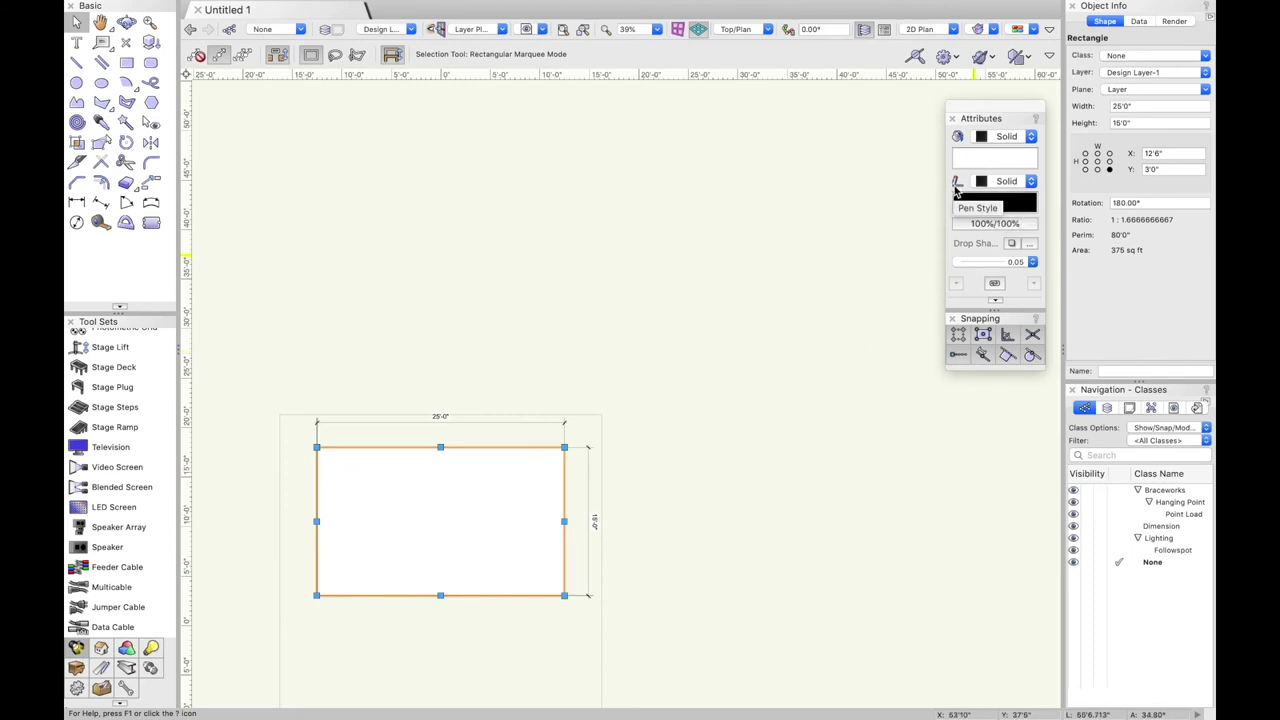
{"action": "left_click", "coordinate": [651, 416]}
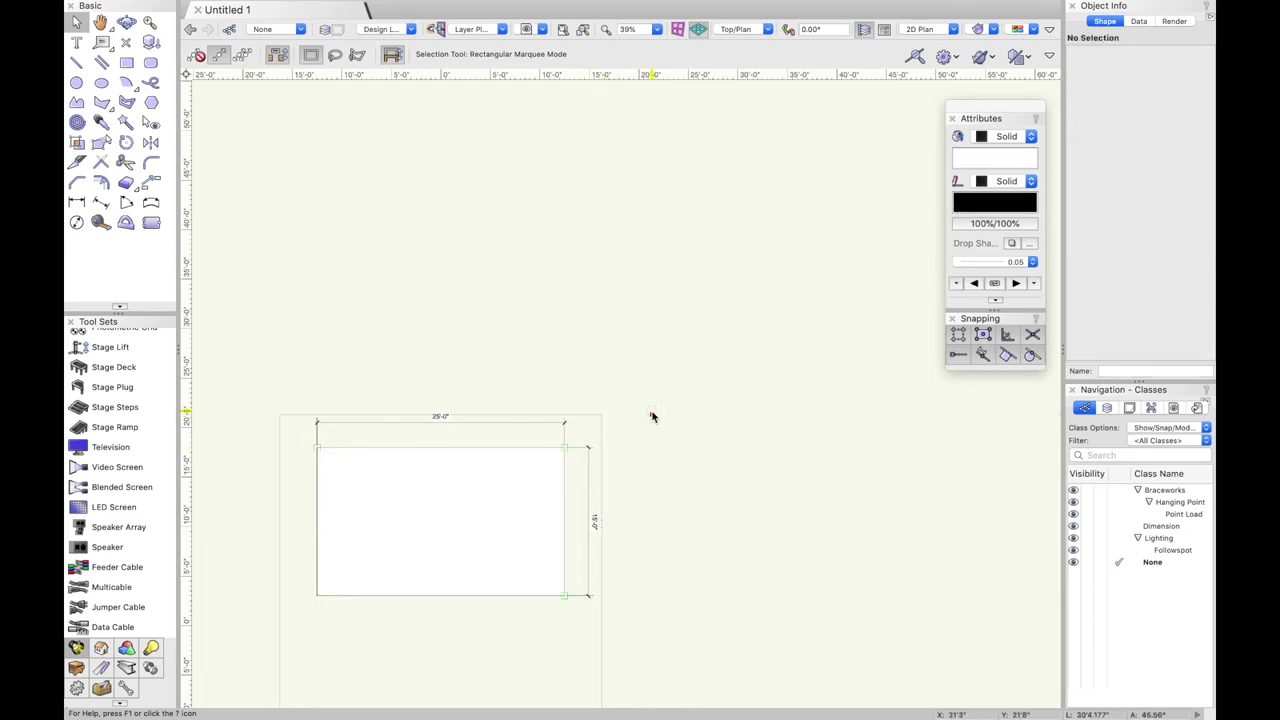
{"action": "scroll", "coordinate": [293, 571], "scroll_direction": "up", "scroll_amount": 4}
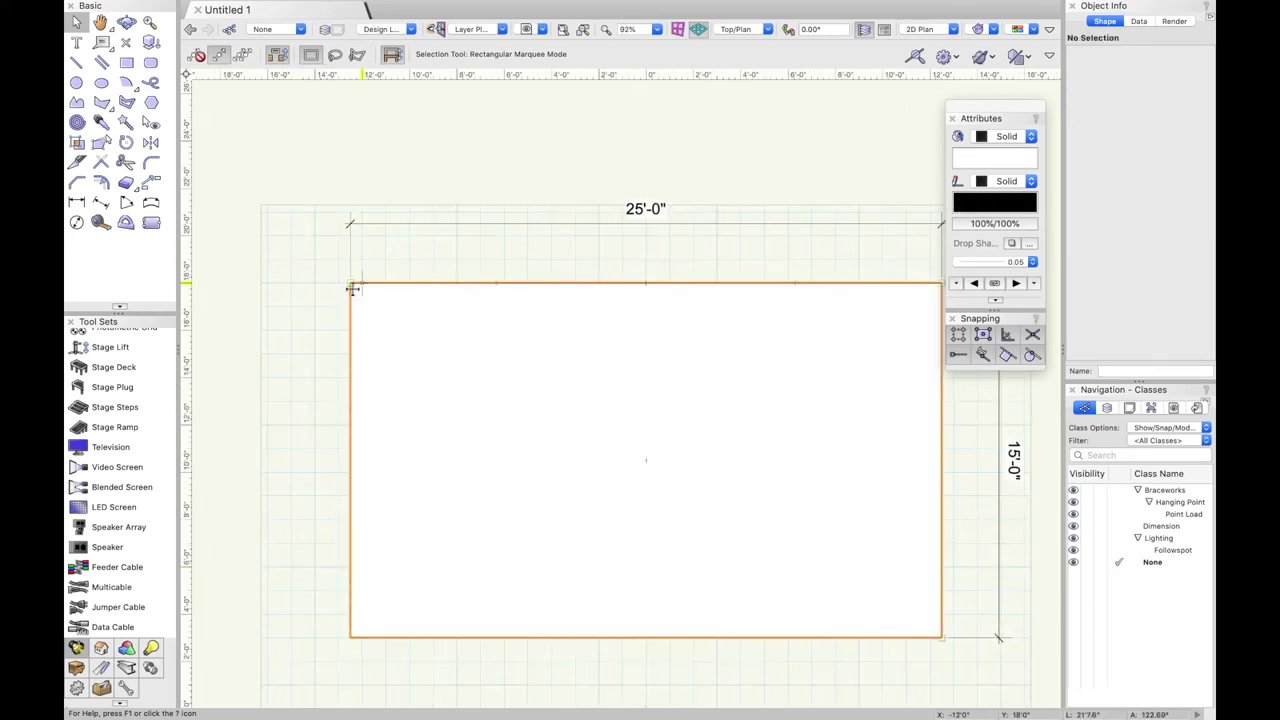
{"action": "left_click", "coordinate": [904, 284]}
{"action": "left_click", "coordinate": [989, 263]}
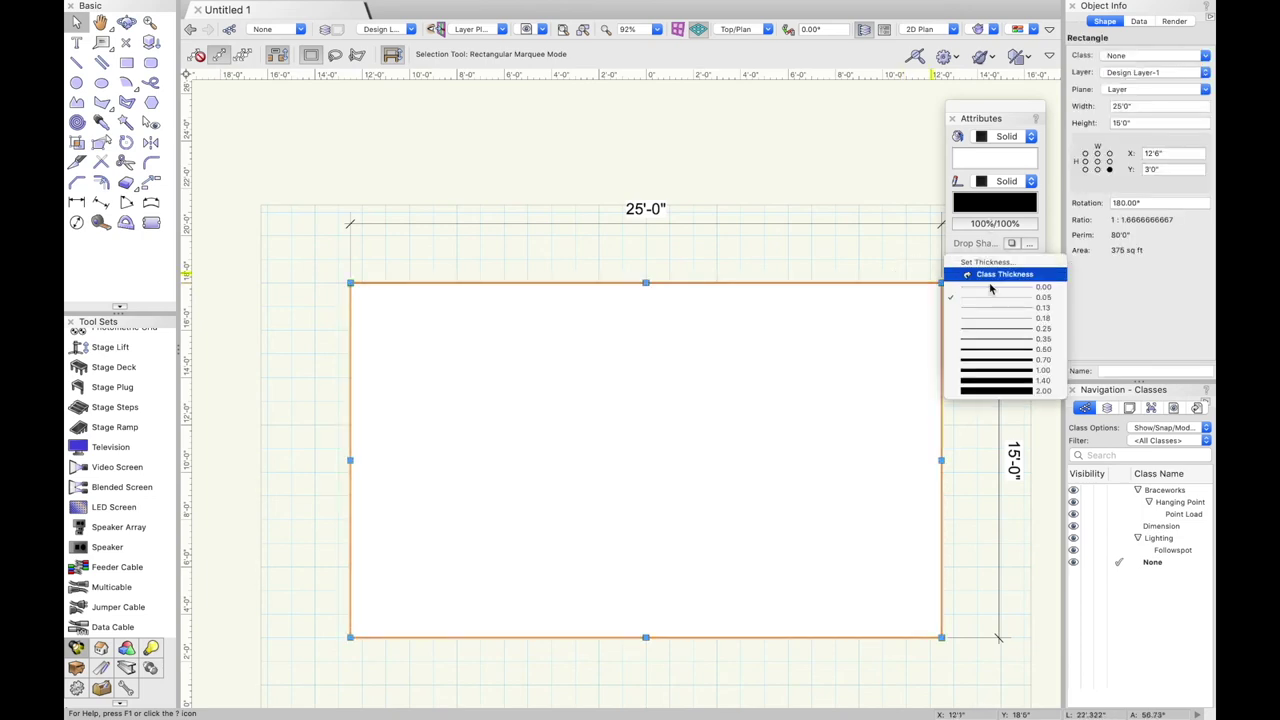
{"action": "left_click", "coordinate": [989, 352]}
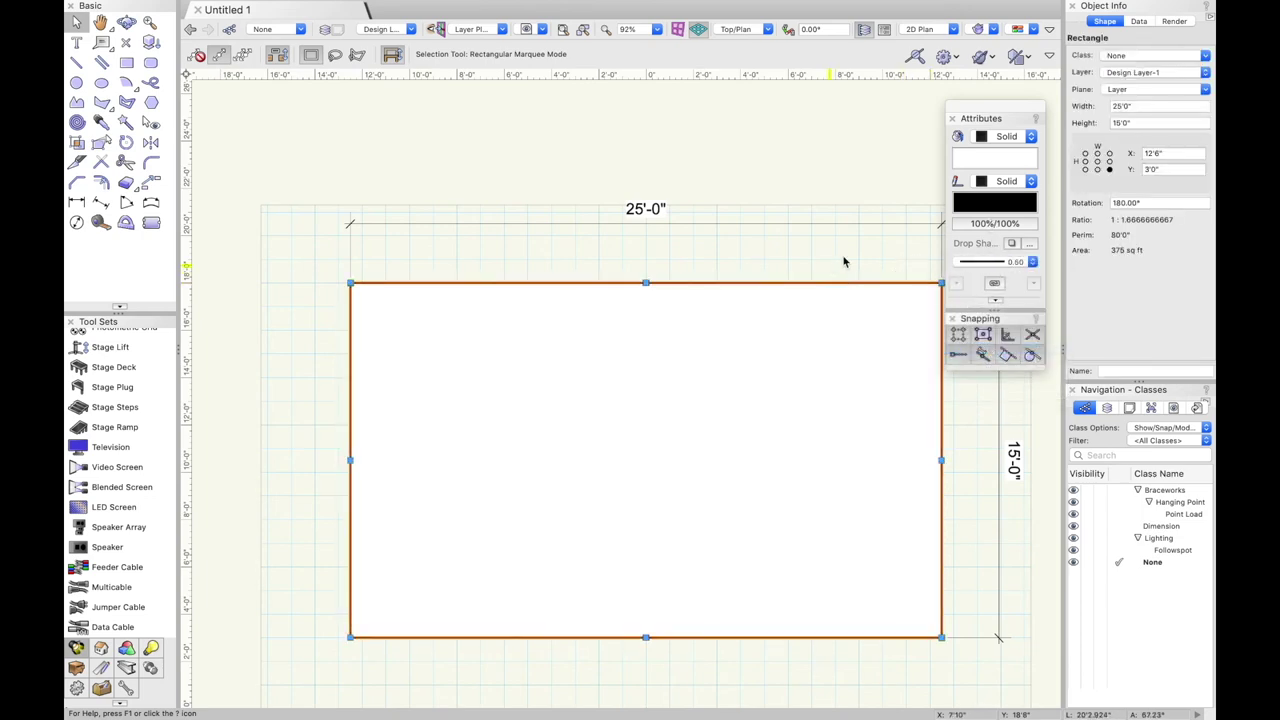
{"action": "left_click", "coordinate": [990, 262]}
{"action": "left_click", "coordinate": [988, 309]}
{"action": "left_click", "coordinate": [990, 262]}
{"action": "left_click", "coordinate": [981, 330]}
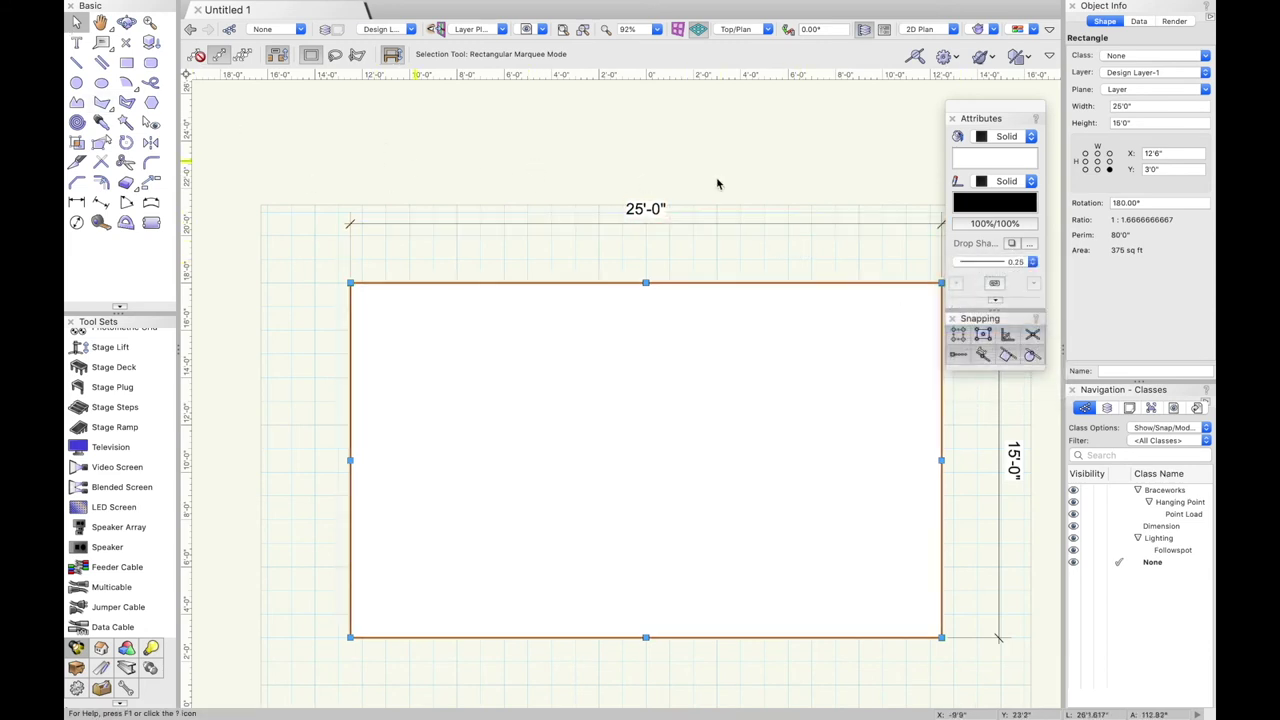
Fill the rectangle with the document's bright green, then change the fill to a violet-blue from the color wheel.
{"action": "left_click", "coordinate": [998, 158]}
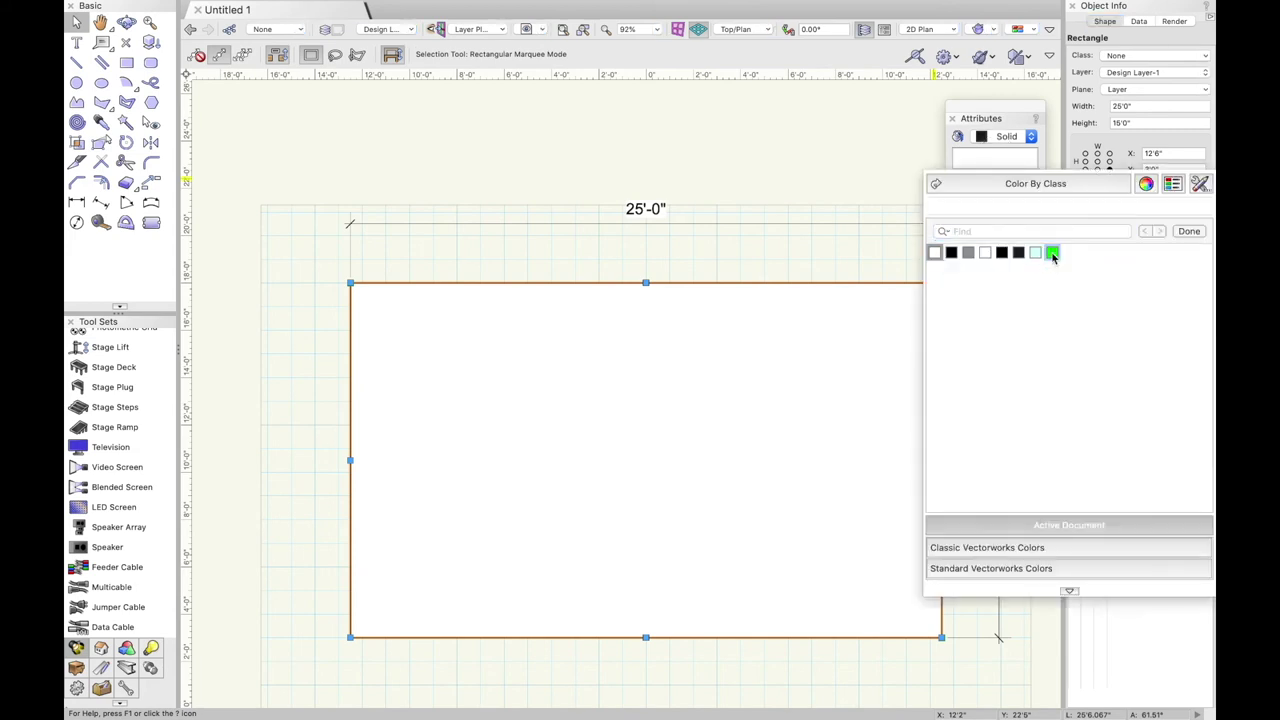
{"action": "left_click", "coordinate": [1050, 252]}
{"action": "left_click", "coordinate": [1005, 156]}
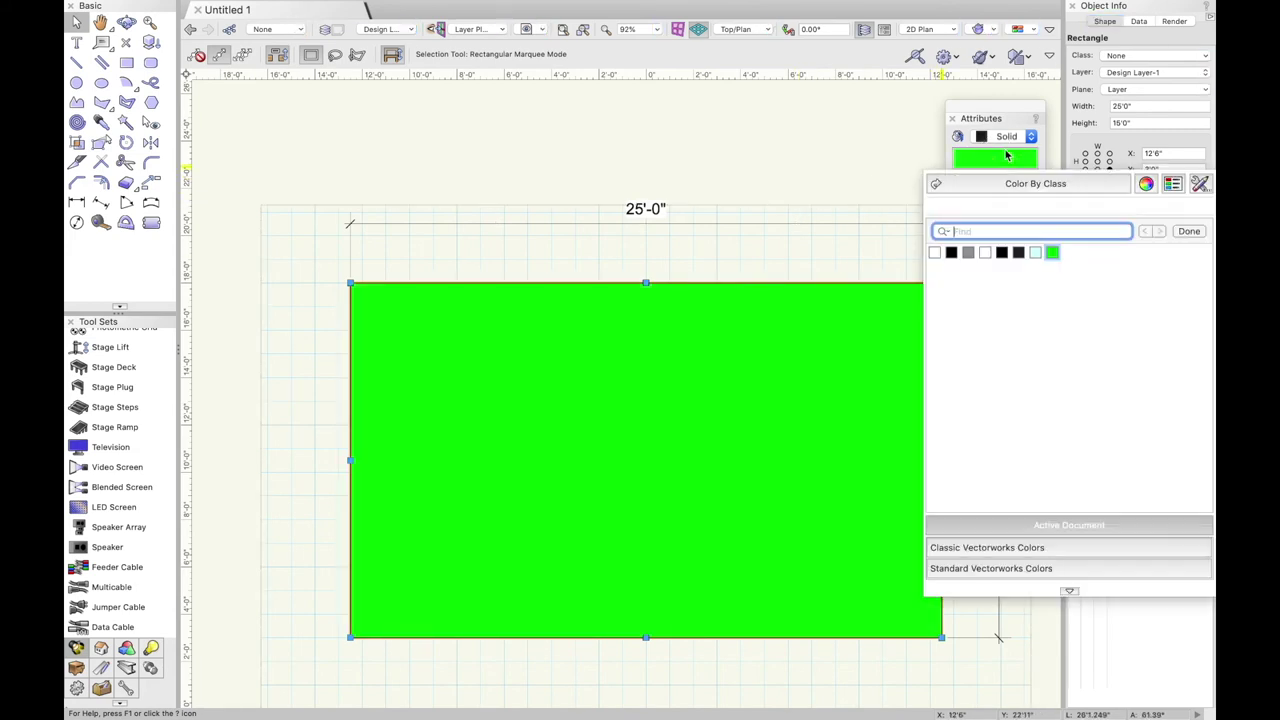
{"action": "left_click", "coordinate": [1145, 188]}
{"action": "left_click", "coordinate": [1036, 349]}
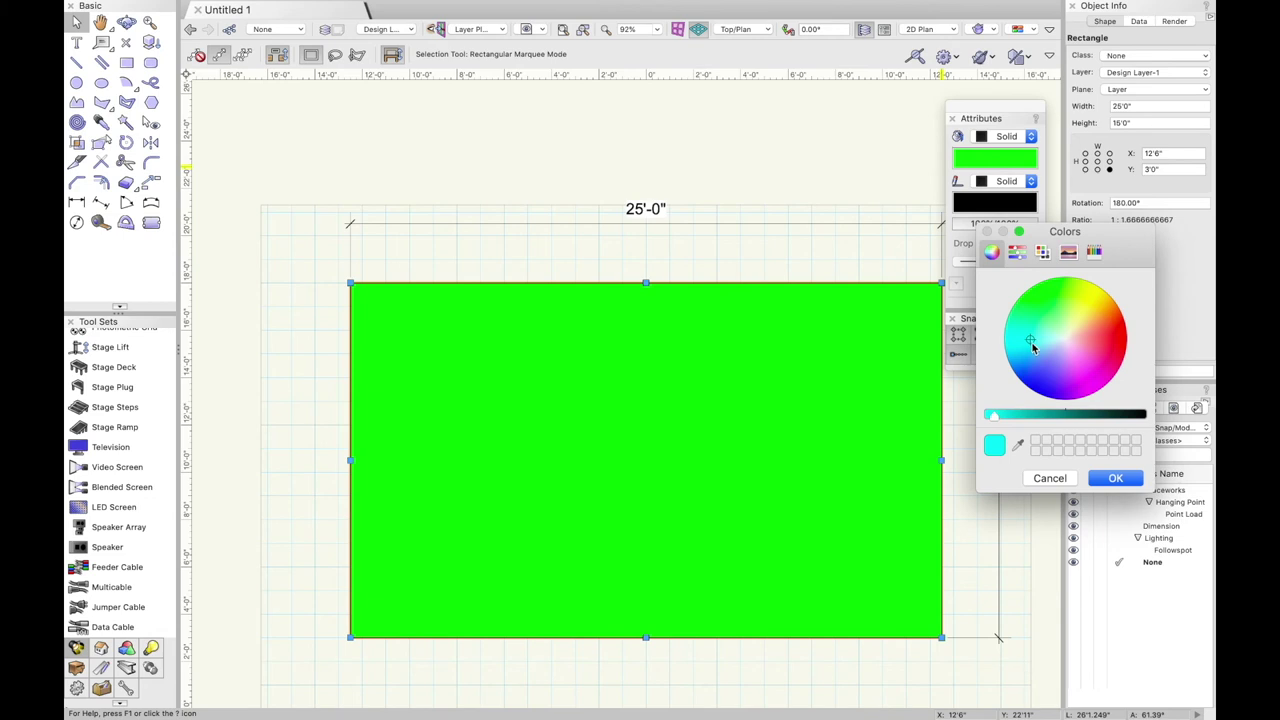
{"action": "left_click", "coordinate": [1049, 372]}
{"action": "left_click", "coordinate": [1117, 480]}
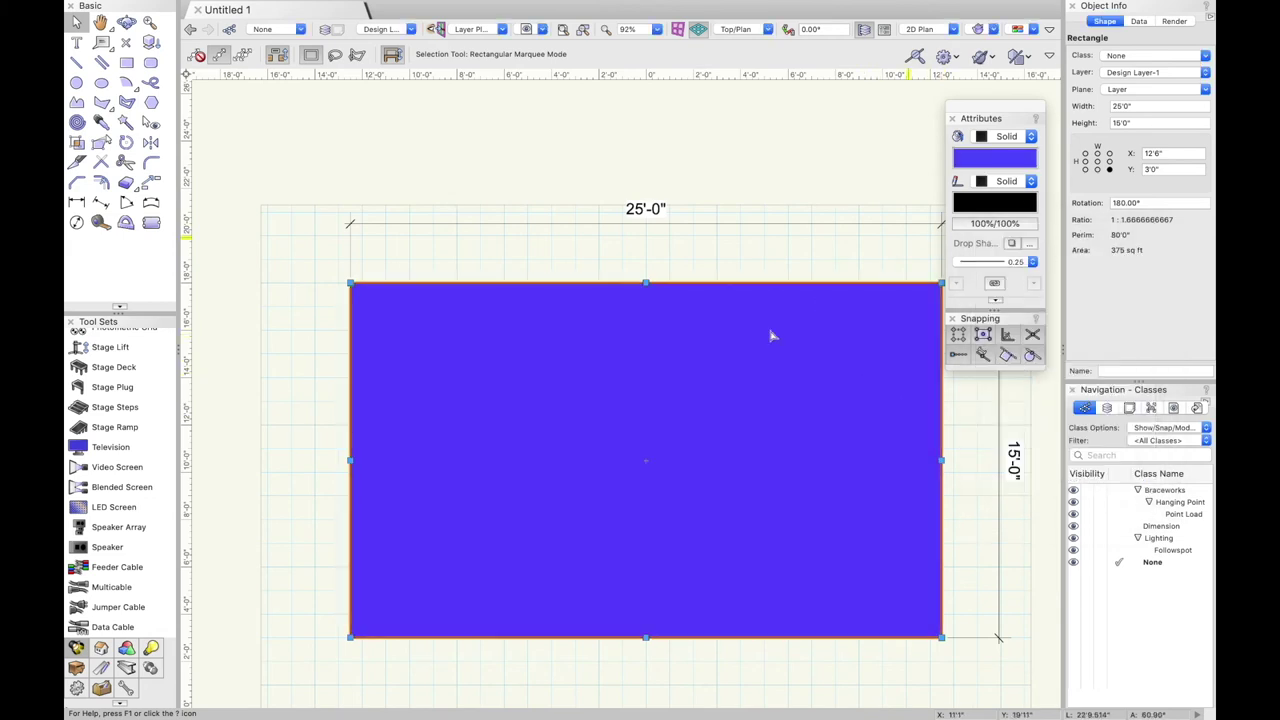
Set the rectangle's fill style to None and deselect it.
{"action": "left_click", "coordinate": [1021, 139]}
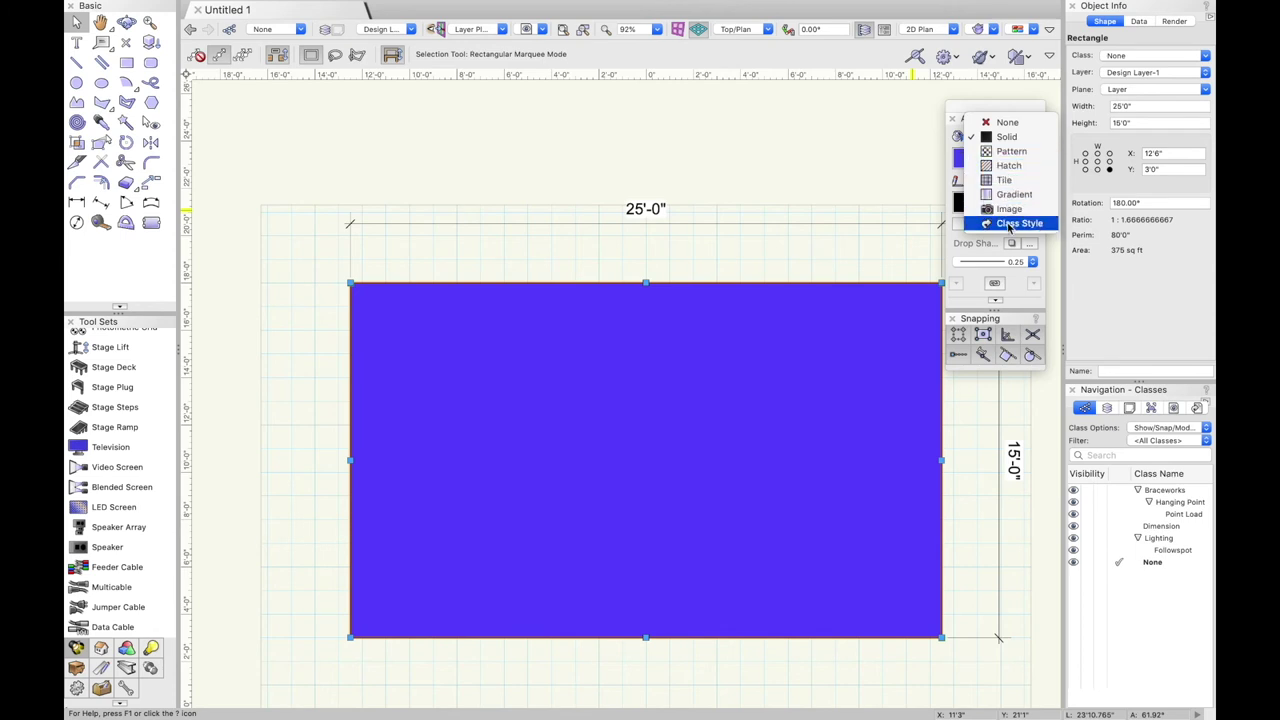
{"action": "left_click", "coordinate": [1006, 122]}
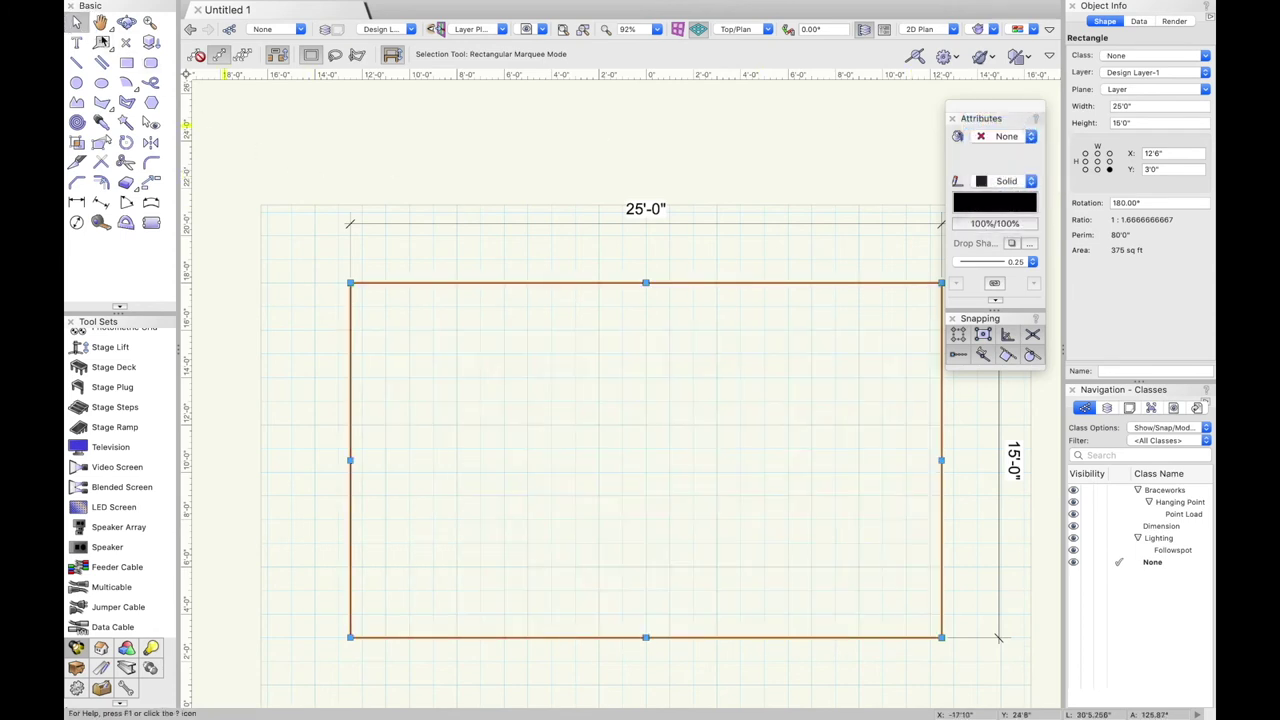
{"action": "left_click", "coordinate": [363, 177]}
{"action": "scroll", "coordinate": [529, 329], "scroll_direction": "down", "scroll_amount": 3}
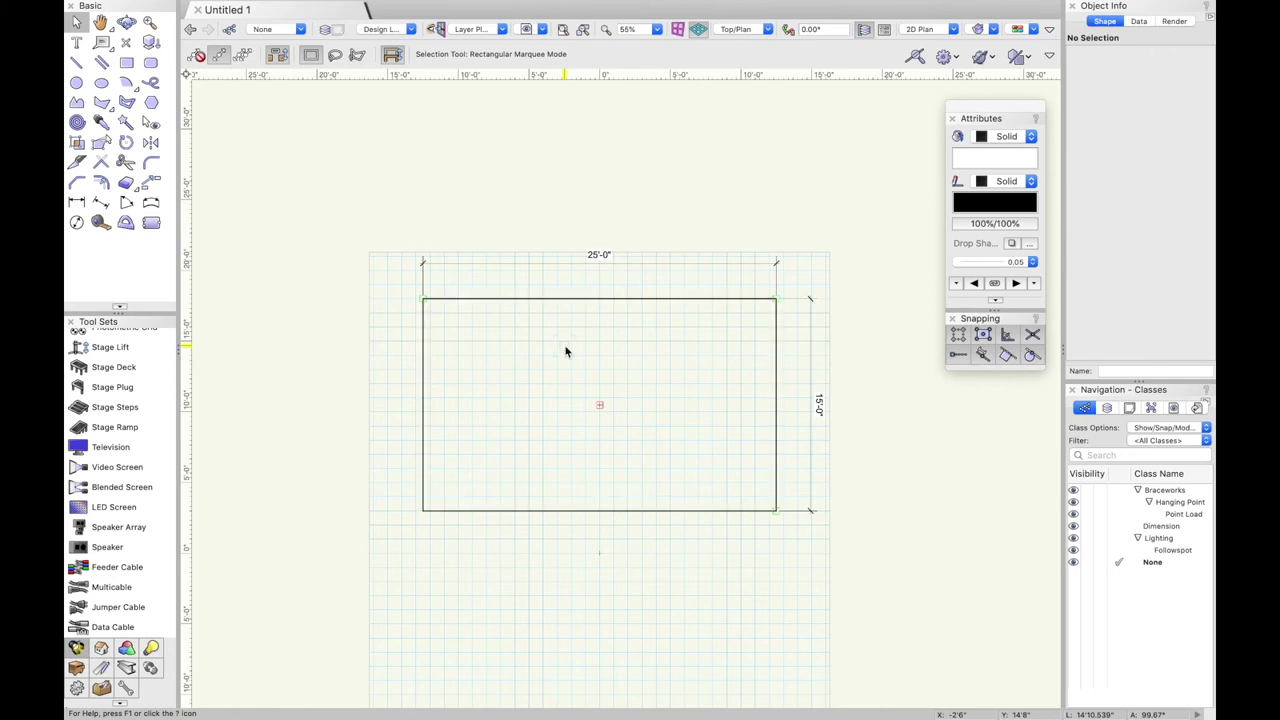
Set the rectangle's fill style to Solid with white as the fill color, and deselect it.
{"action": "left_click", "coordinate": [736, 299]}
{"action": "left_click", "coordinate": [1008, 136]}
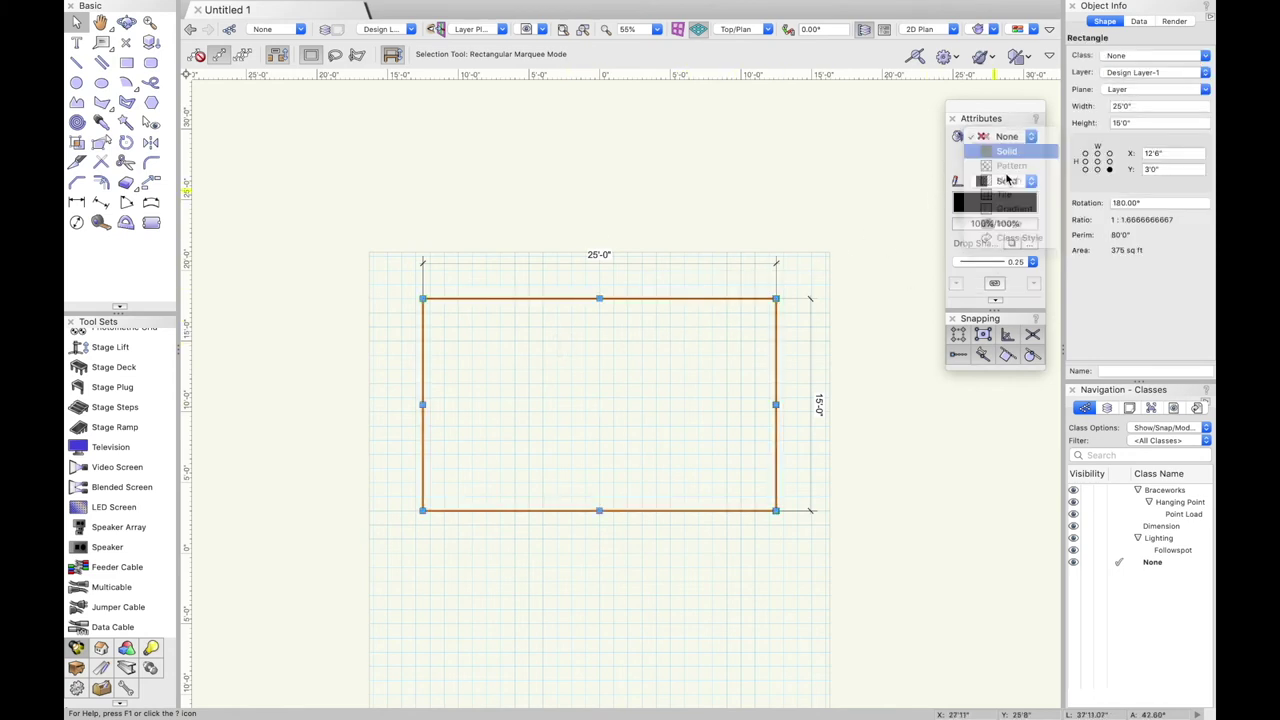
{"action": "left_click", "coordinate": [1006, 151]}
{"action": "left_click", "coordinate": [996, 162]}
{"action": "left_click", "coordinate": [936, 253]}
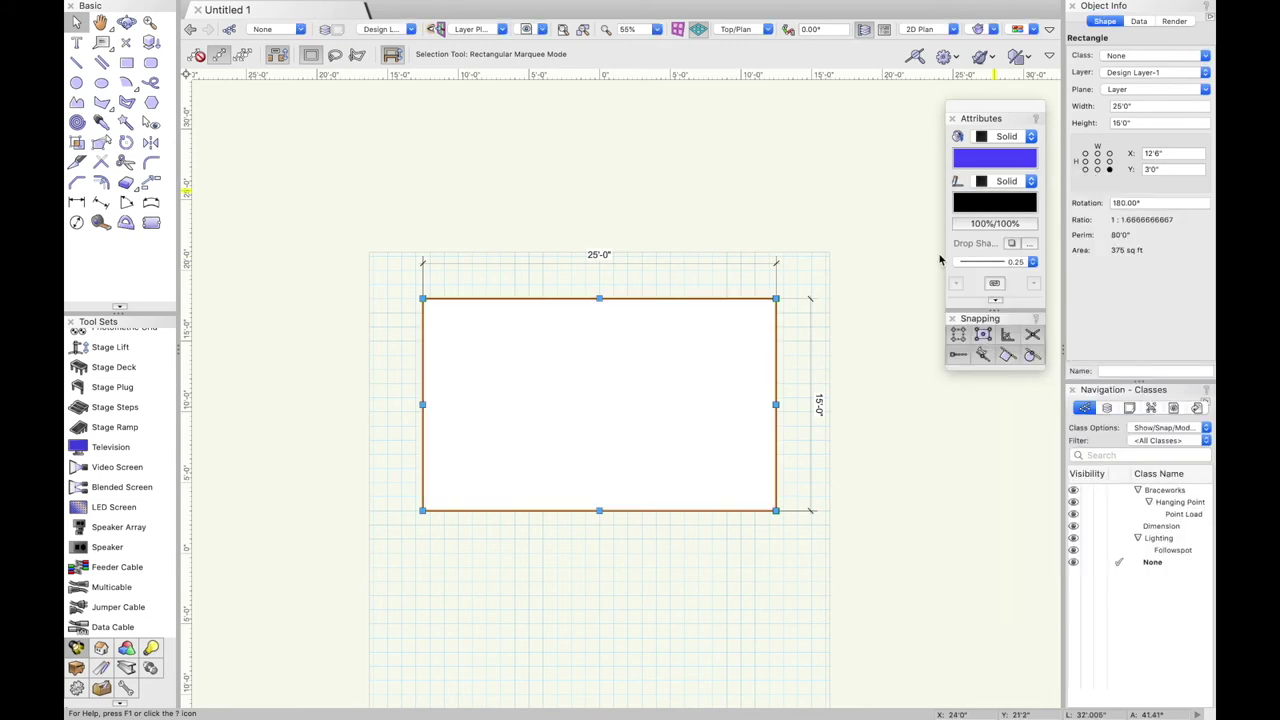
{"action": "left_click", "coordinate": [363, 213]}
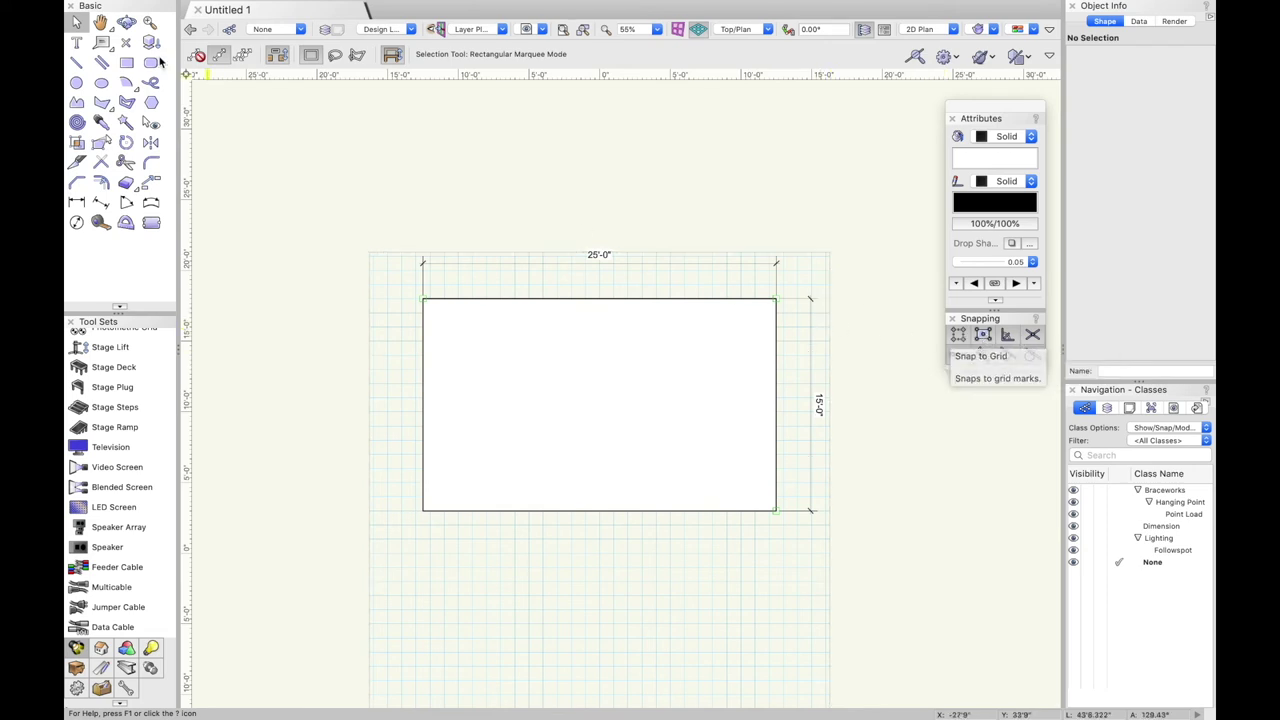
Switch the Line tool to draw from its start point, try an angled line from the rectangle's left edge, and undo it.
{"action": "key", "text": "2"}
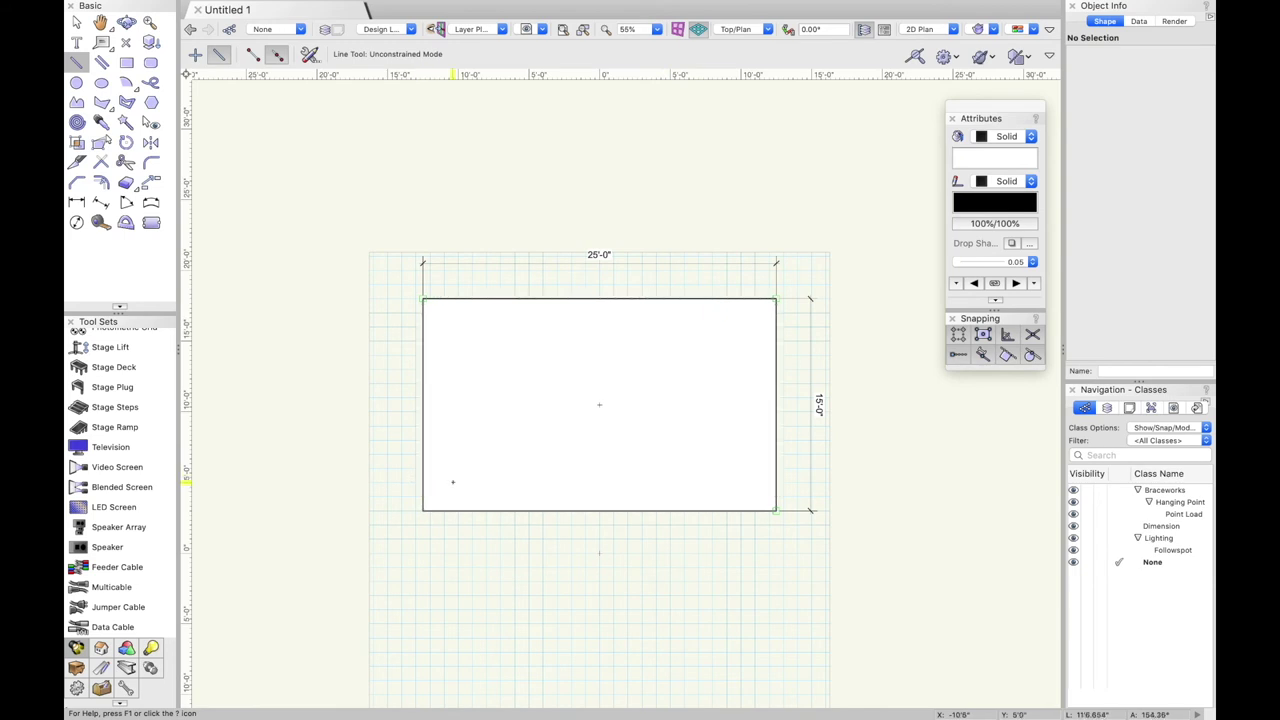
{"action": "scroll", "coordinate": [425, 479], "scroll_direction": "up", "scroll_amount": 5}
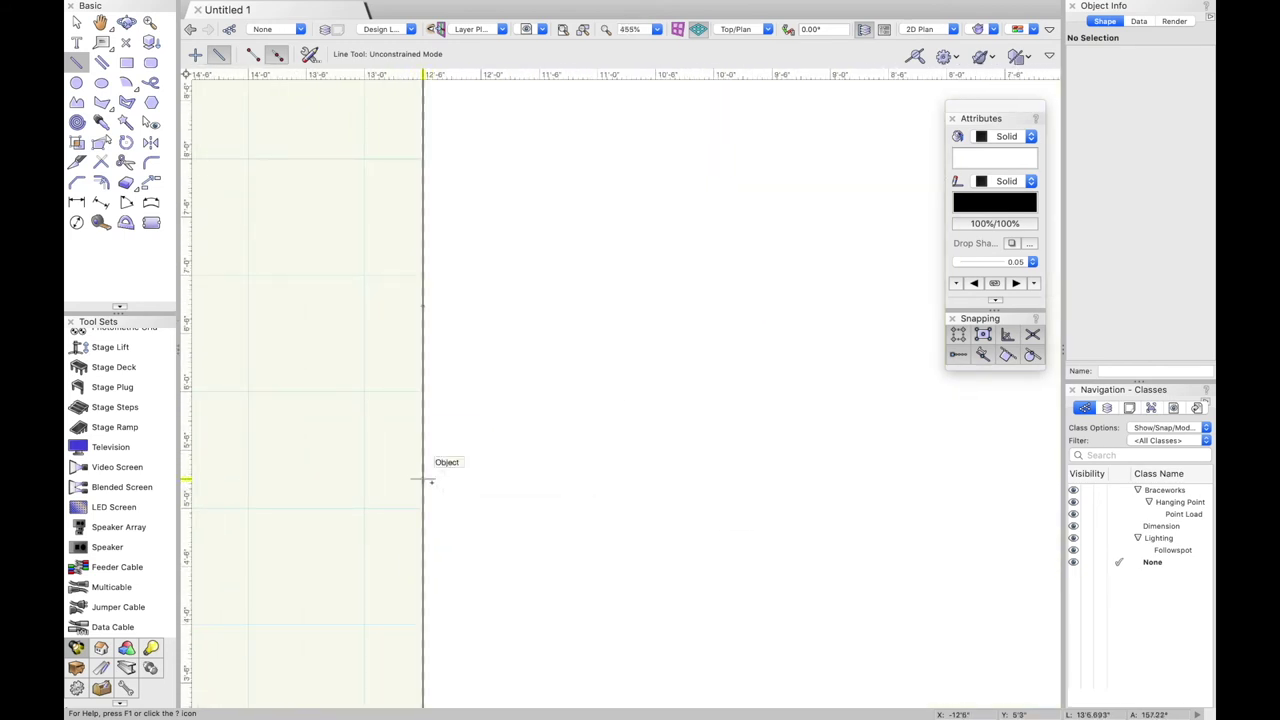
{"action": "left_click", "coordinate": [425, 479]}
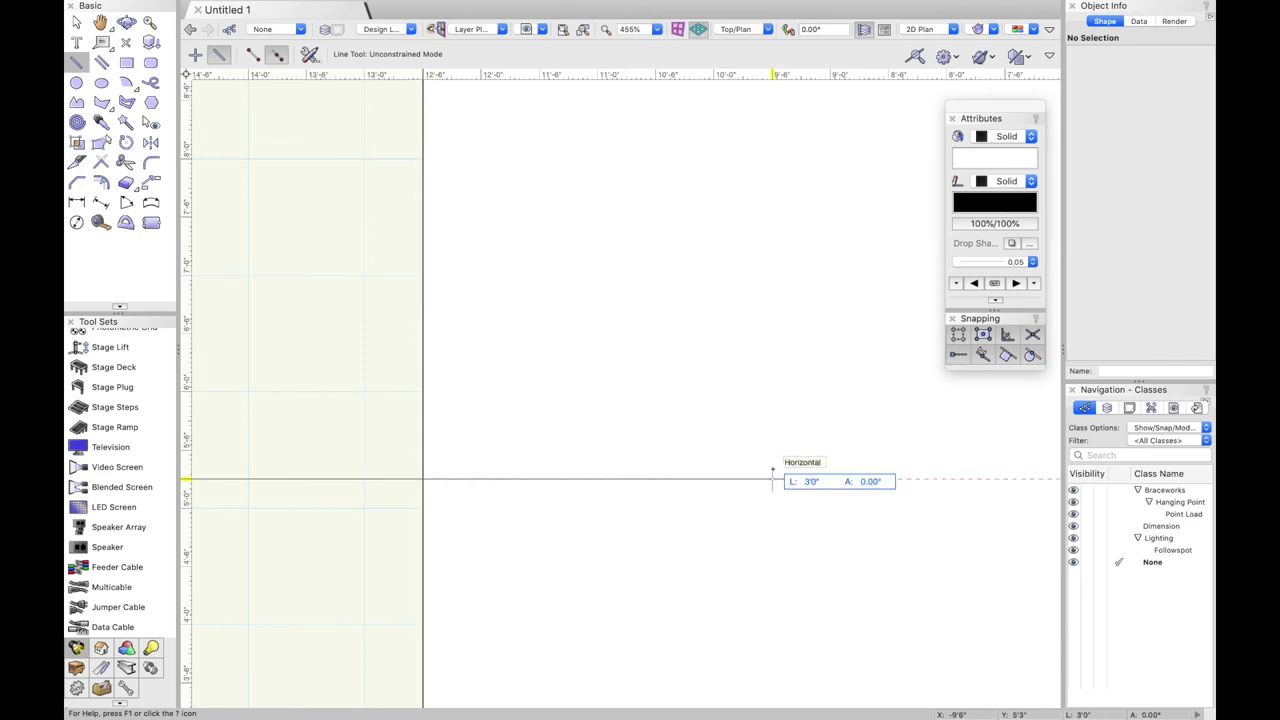
{"action": "left_click", "coordinate": [252, 54]}
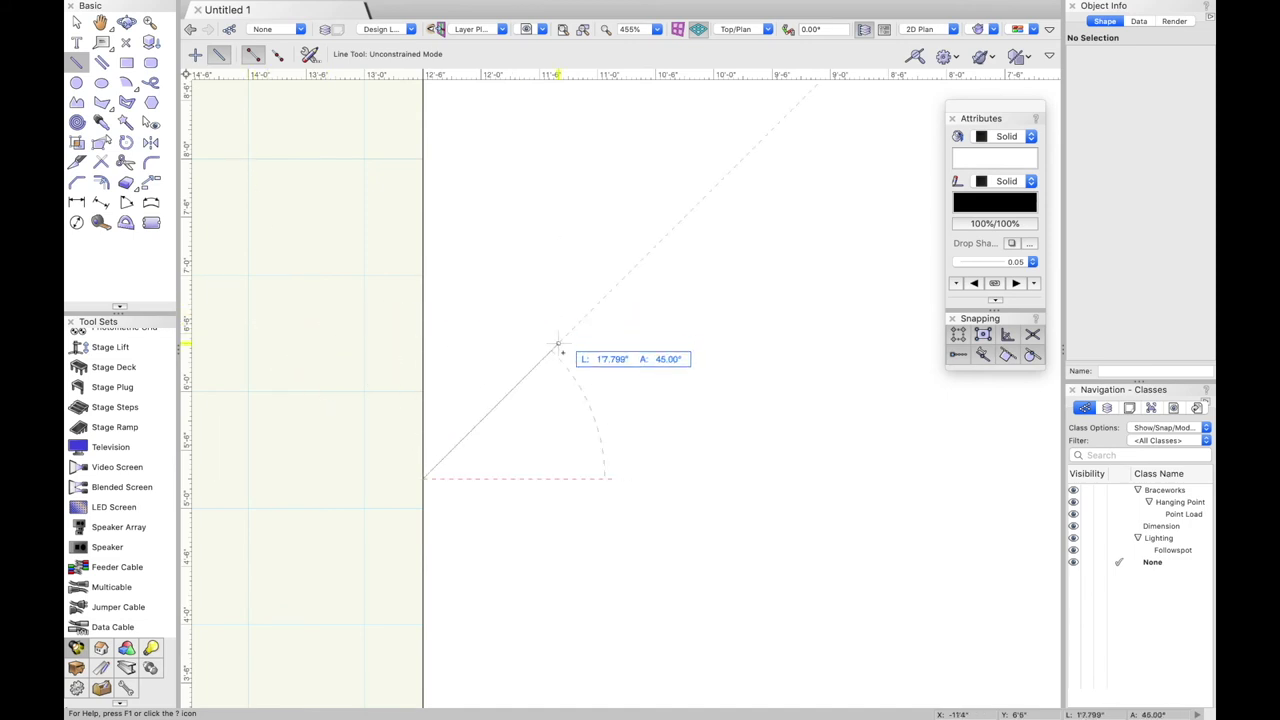
{"action": "left_click", "coordinate": [605, 419]}
{"action": "key", "text": "ctrl+z"}
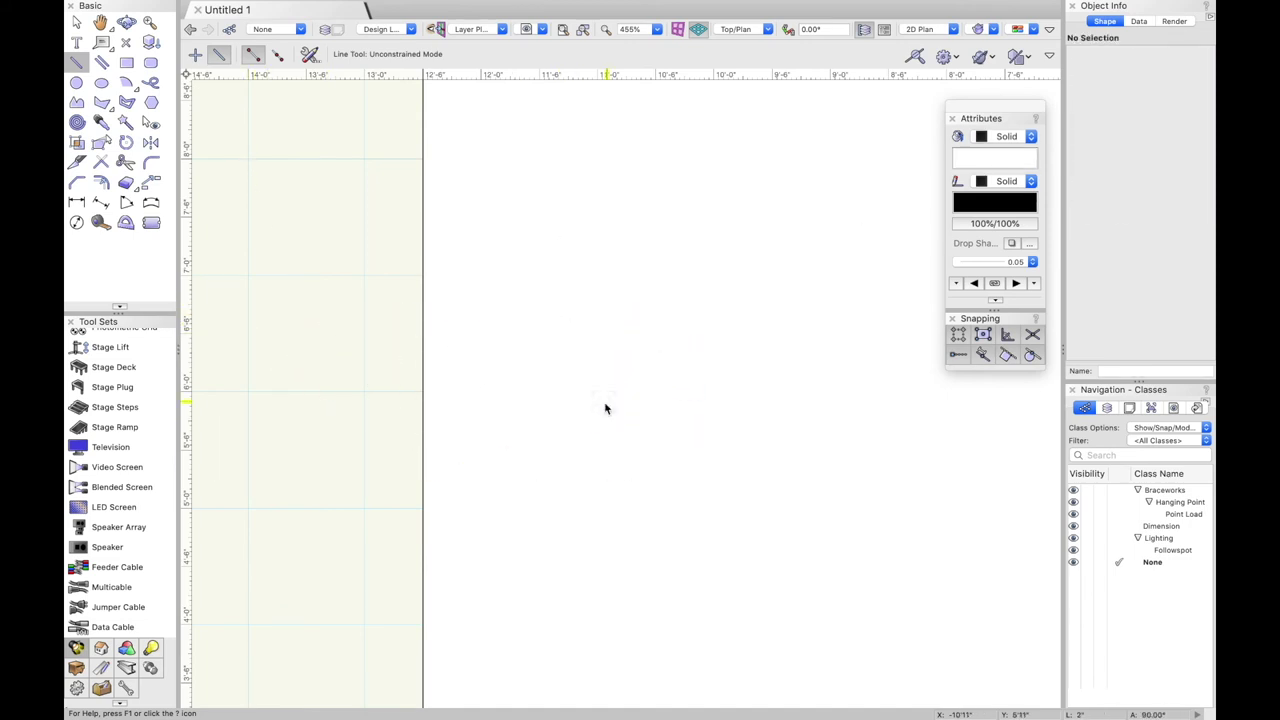
Try an angled line starting from the rectangle's top edge, and undo it.
{"action": "scroll", "coordinate": [426, 363], "scroll_direction": "down", "scroll_amount": 5}
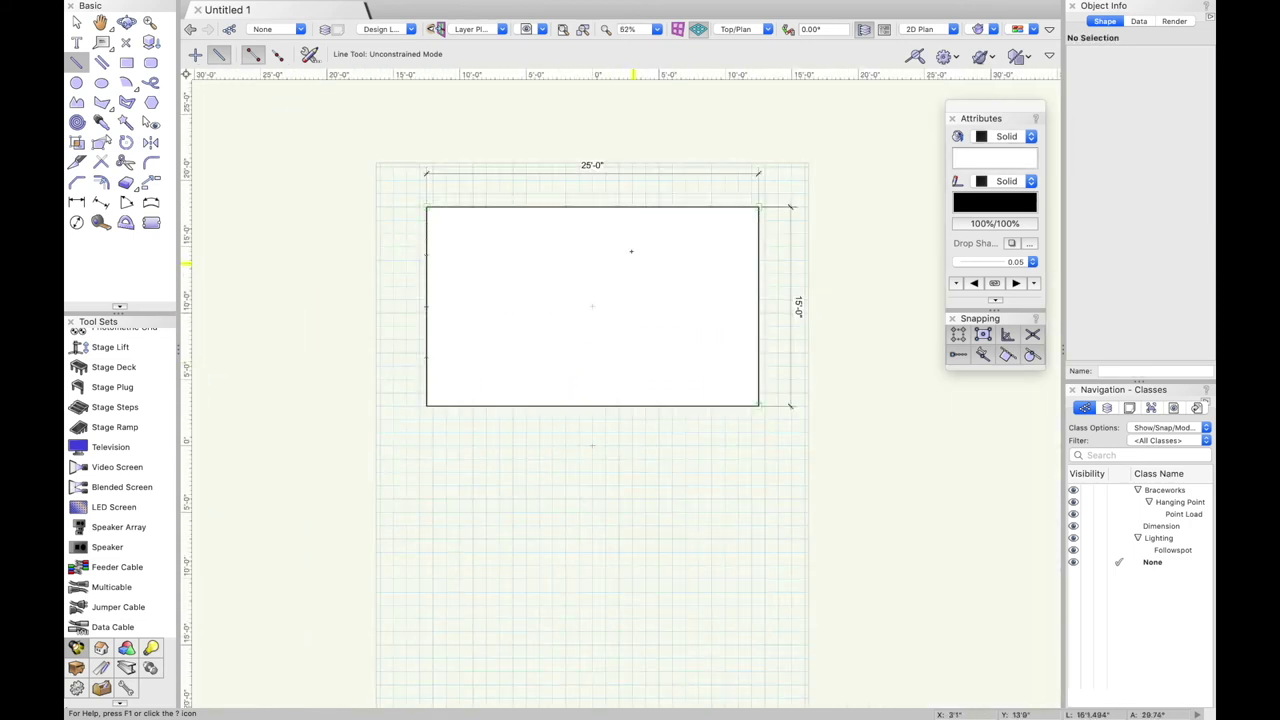
{"action": "scroll", "coordinate": [637, 246], "scroll_direction": "up", "scroll_amount": 2}
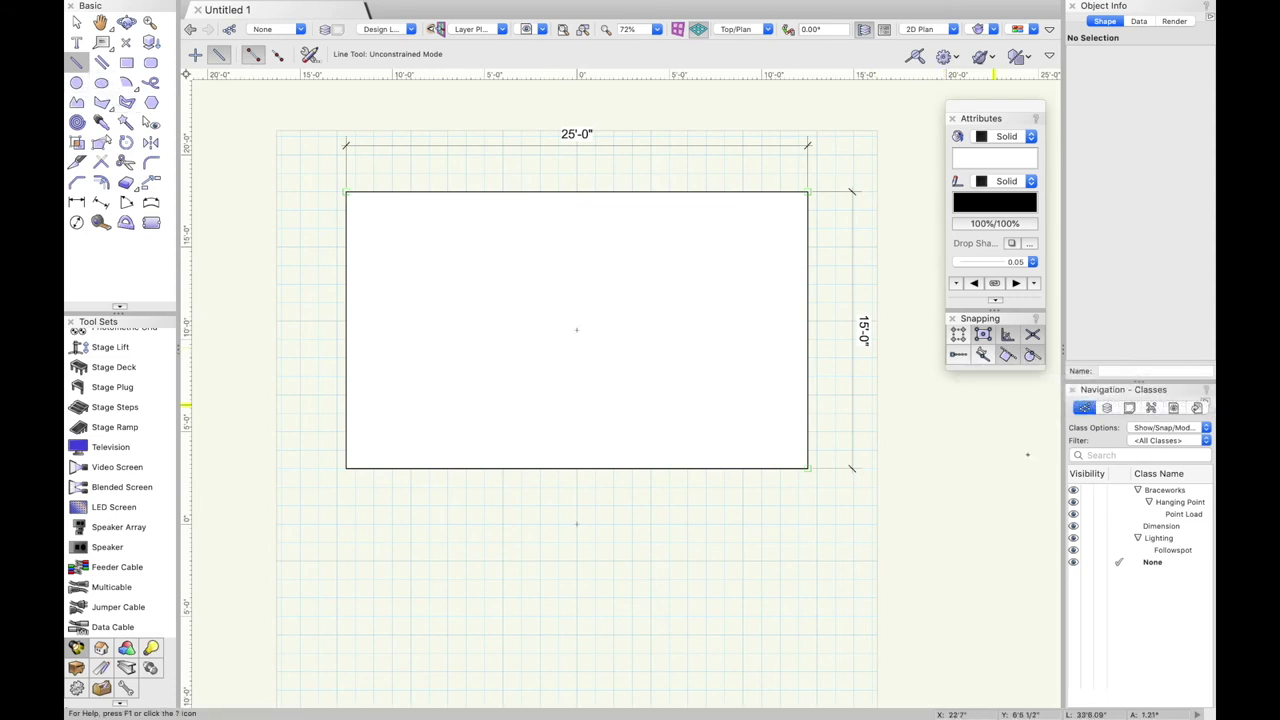
{"action": "scroll", "coordinate": [360, 348], "scroll_direction": "down", "scroll_amount": 3}
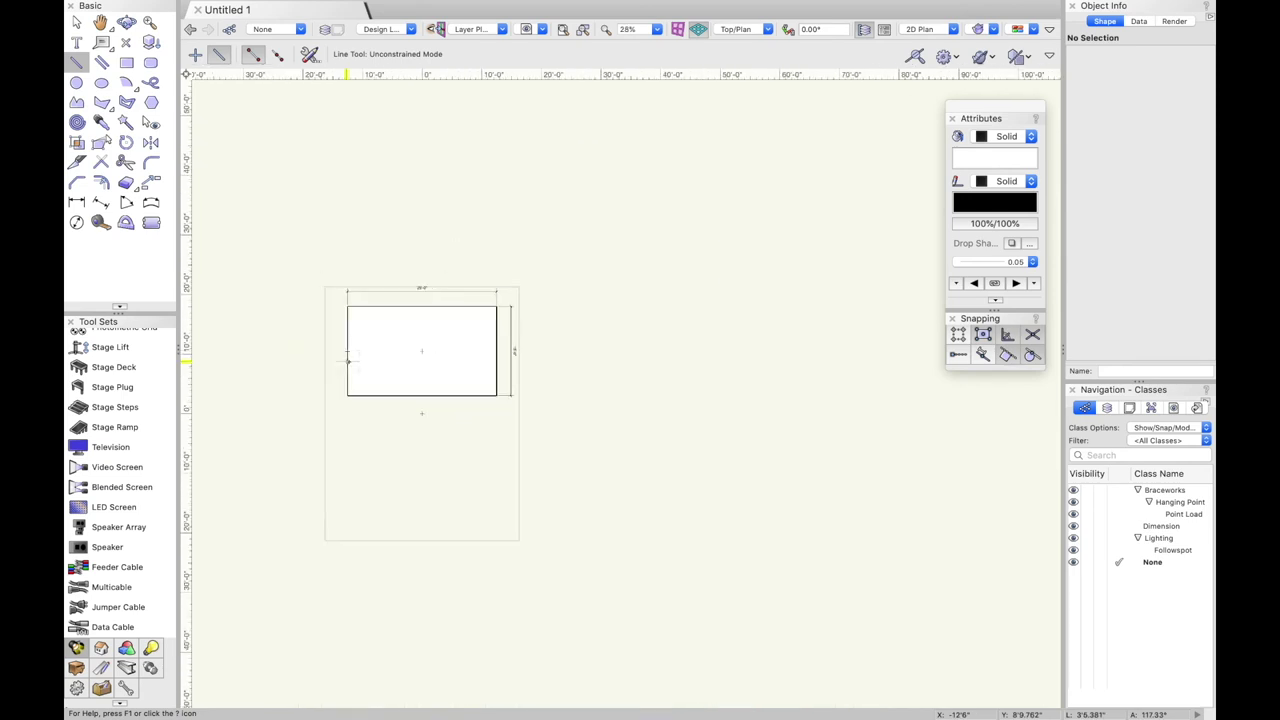
{"action": "scroll", "coordinate": [323, 287], "scroll_direction": "up", "scroll_amount": 3}
{"action": "left_click", "coordinate": [490, 324]}
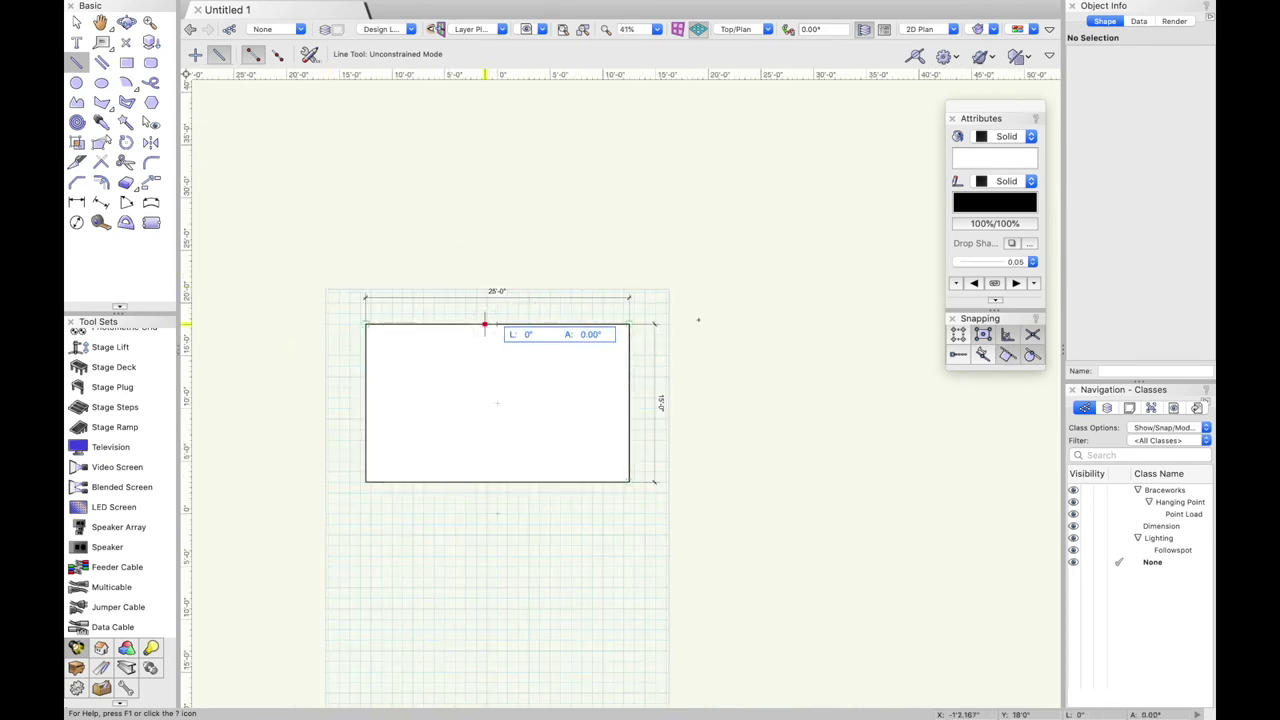
{"action": "left_click", "coordinate": [668, 252]}
{"action": "key", "text": "super+z"}
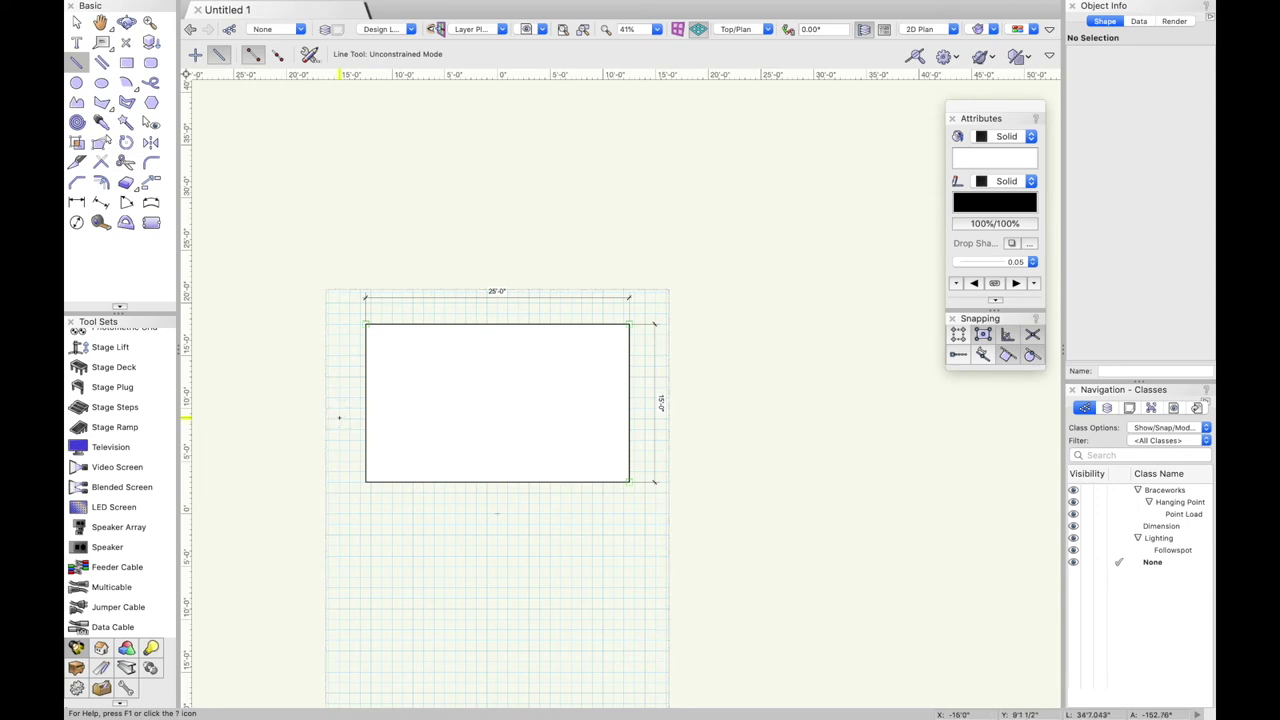
Select the rectangle and examine its class, layer, plane, size and position properties.
{"action": "left_click", "coordinate": [76, 21]}
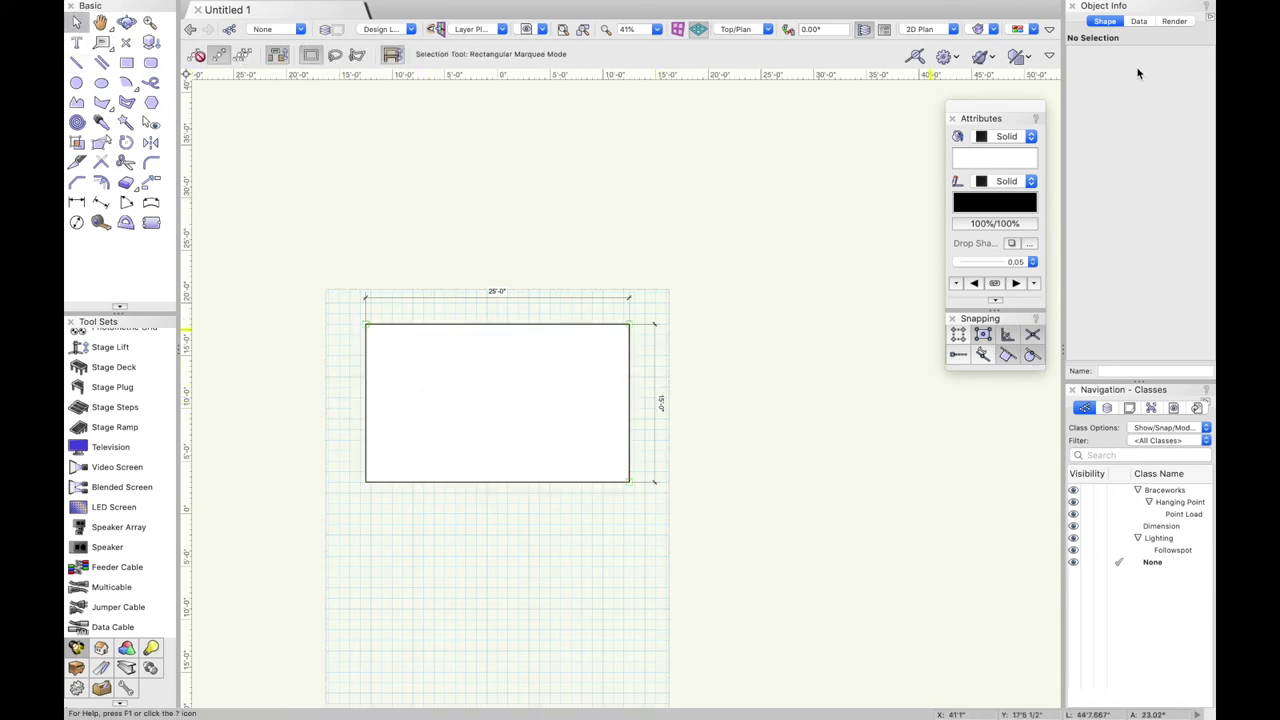
{"action": "left_click", "coordinate": [476, 340]}
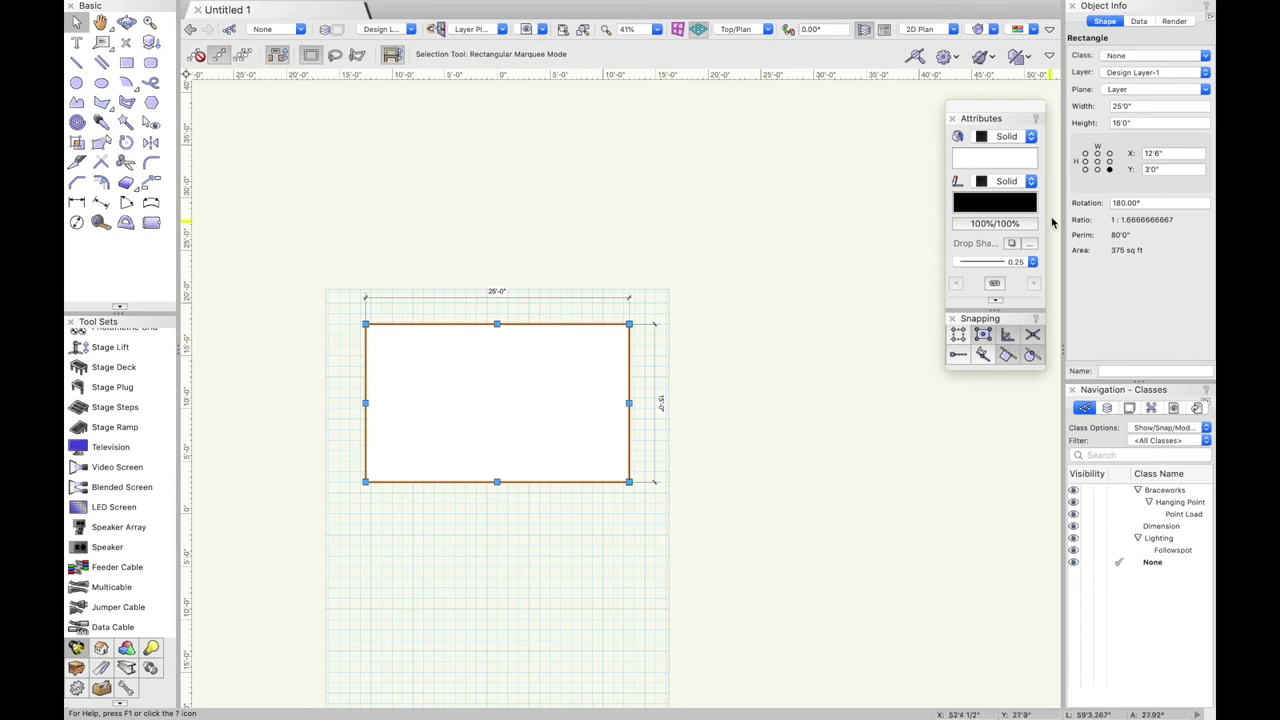
{"action": "left_click", "coordinate": [1133, 90]}
{"action": "left_click", "coordinate": [1133, 92]}
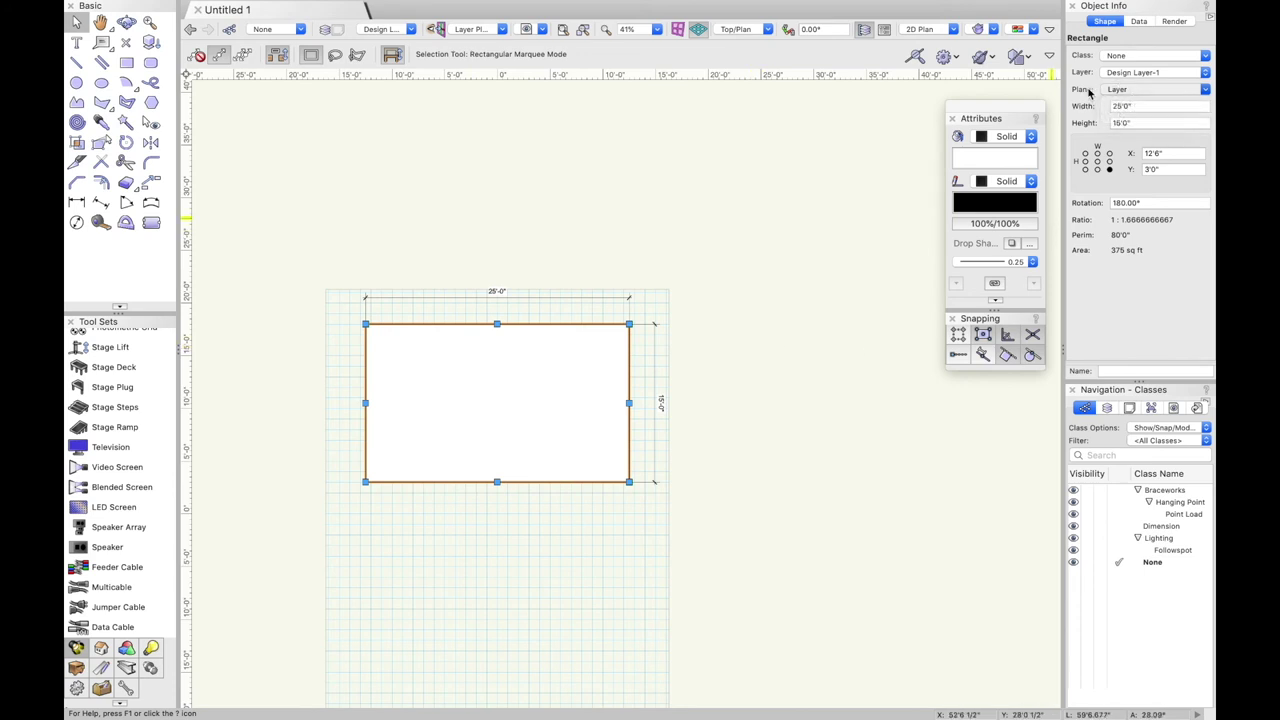
{"action": "left_click", "coordinate": [1117, 57]}
{"action": "left_click", "coordinate": [1117, 57]}
{"action": "left_click", "coordinate": [1133, 73]}
{"action": "left_click", "coordinate": [1083, 70]}
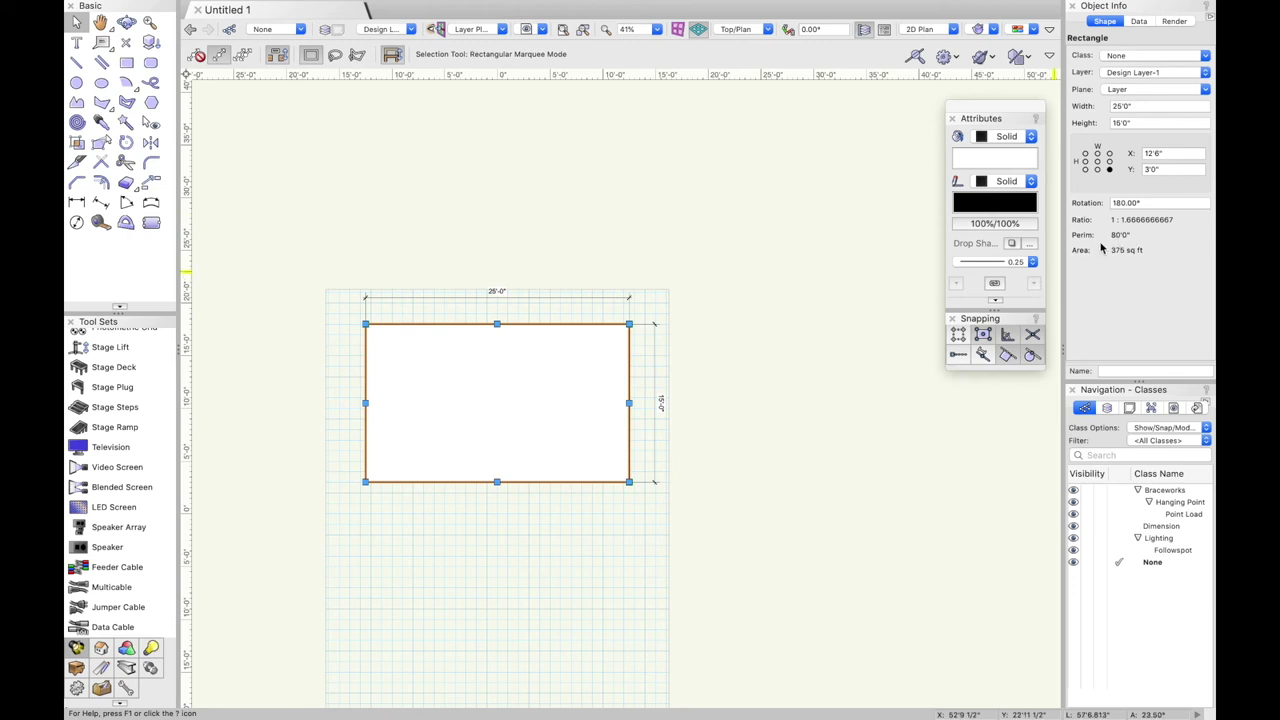
Select the dimension above the rectangle, try the ASME dimension standard on it, and return it to Arch.
{"action": "left_click", "coordinate": [501, 293]}
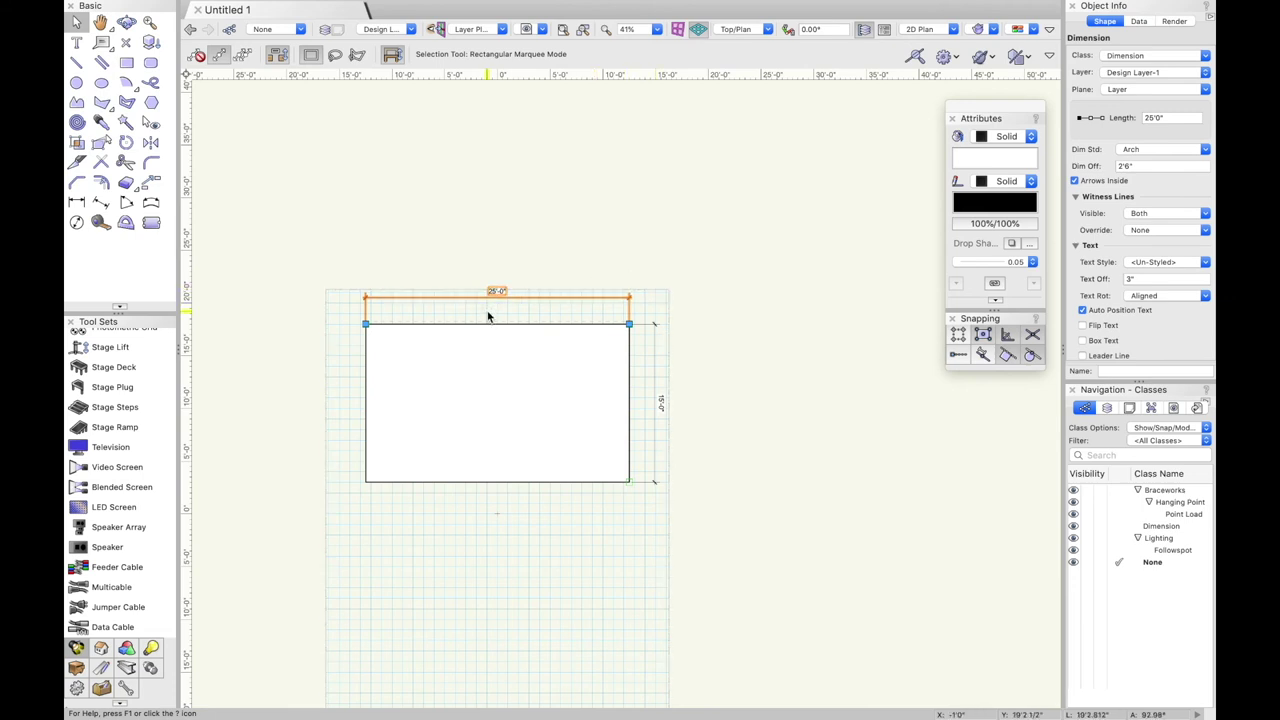
{"action": "scroll", "coordinate": [506, 308], "scroll_direction": "up", "scroll_amount": 3}
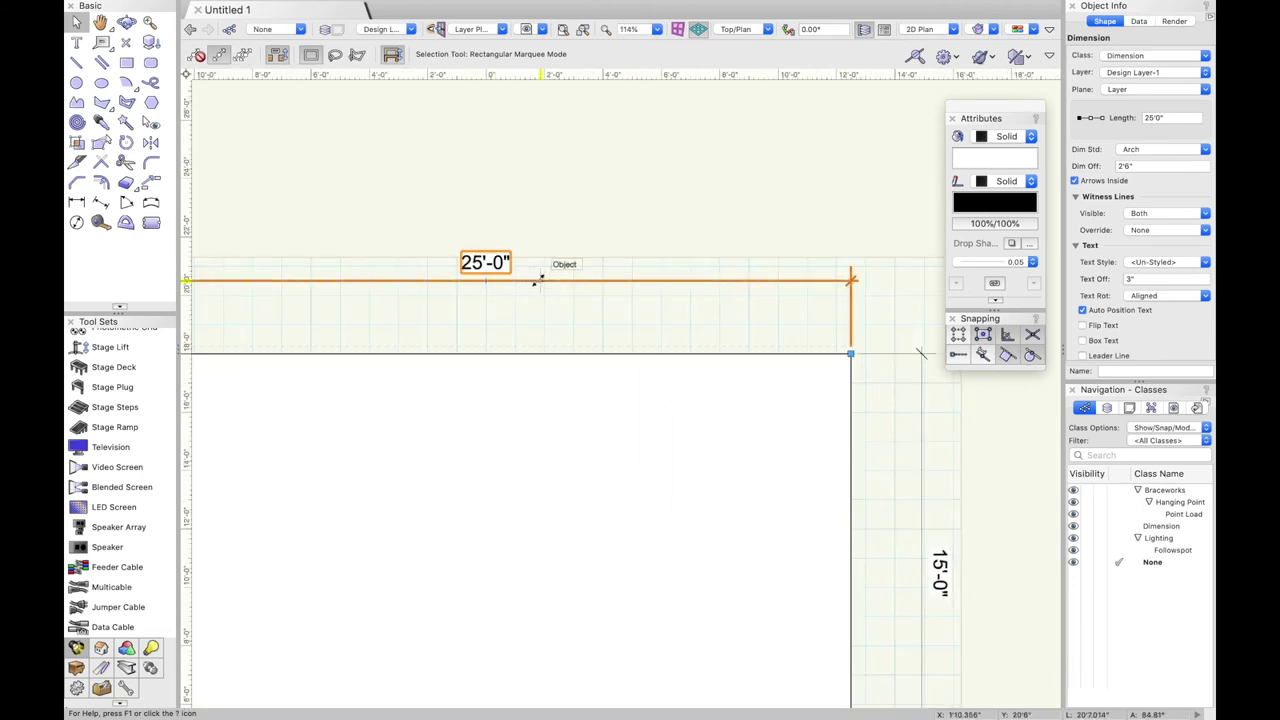
{"action": "scroll", "coordinate": [535, 262], "scroll_direction": "down", "scroll_amount": 3}
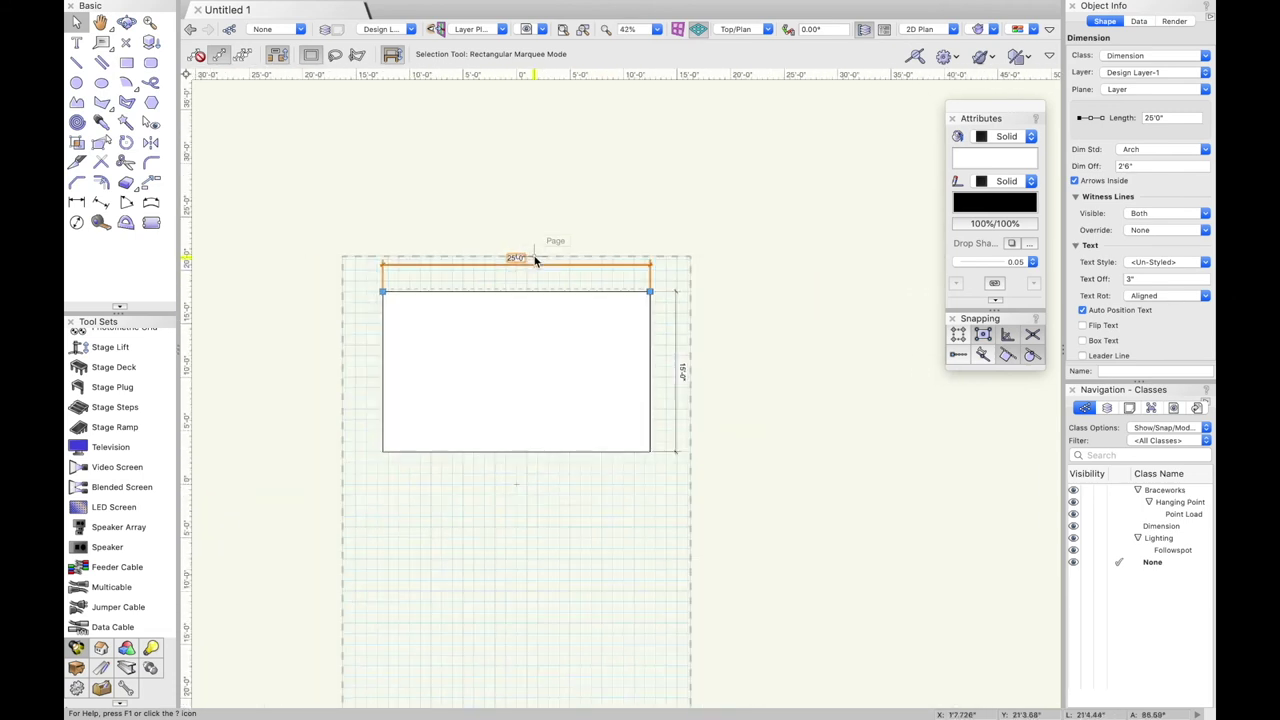
{"action": "left_click", "coordinate": [1136, 152]}
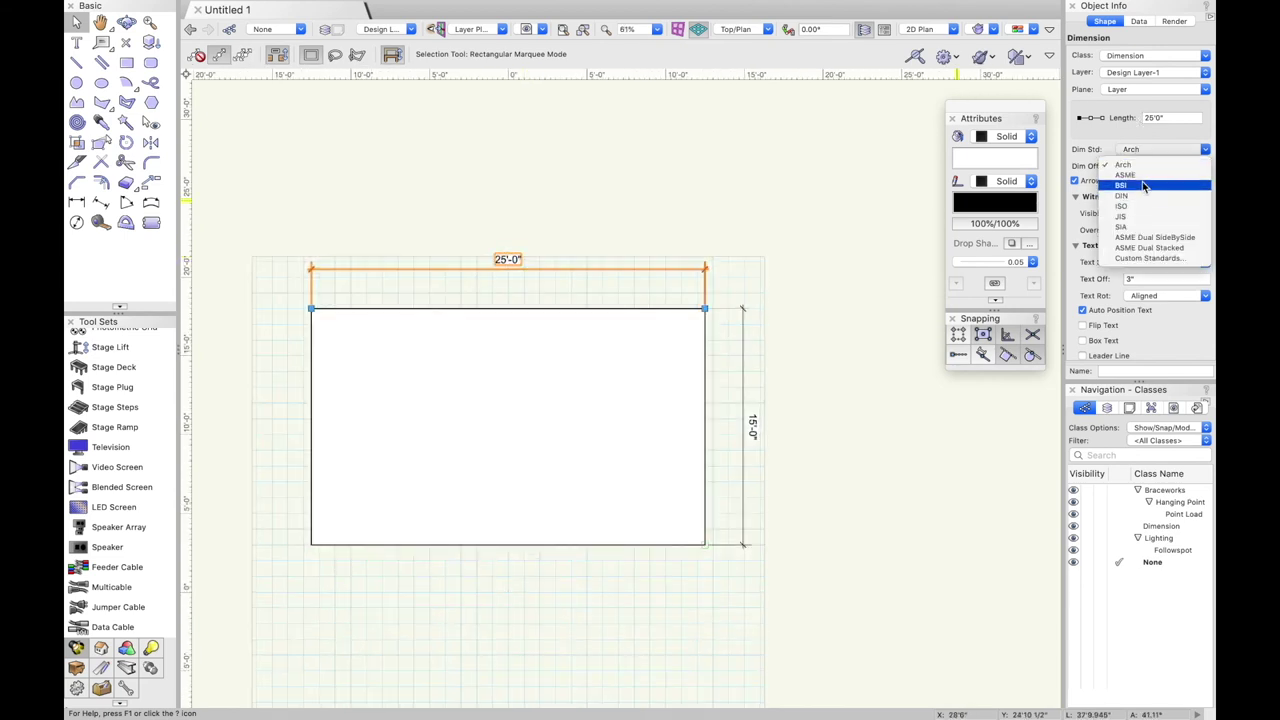
{"action": "left_click", "coordinate": [1145, 177]}
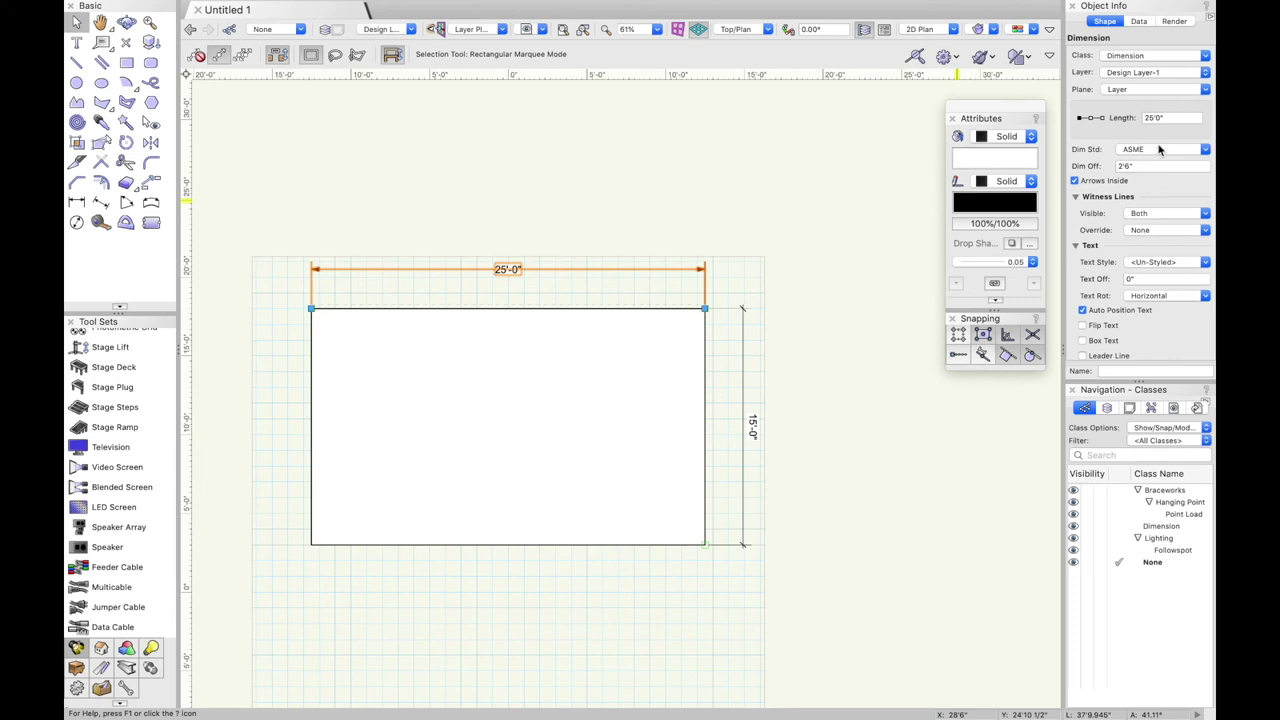
{"action": "left_click", "coordinate": [1157, 150]}
{"action": "left_click", "coordinate": [1150, 165]}
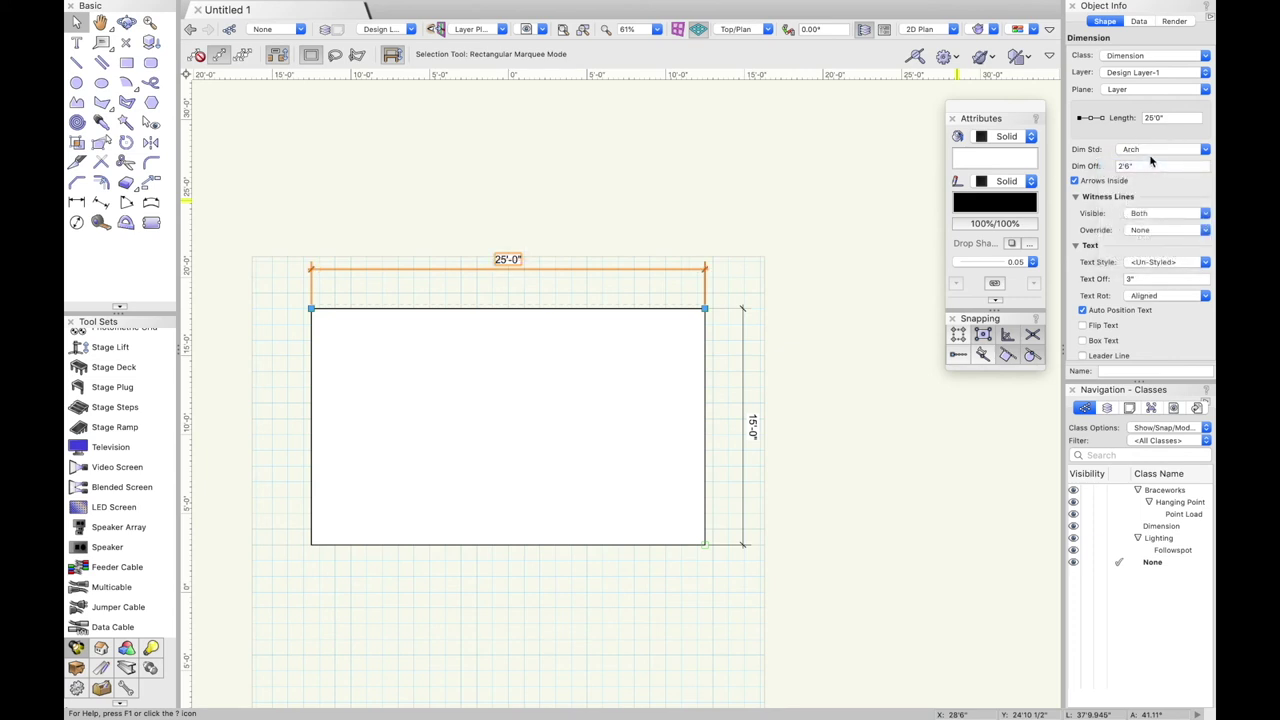
Try the SIA dimension standard on the selected dimension, and switch it back to Arch.
{"action": "left_click", "coordinate": [1152, 152]}
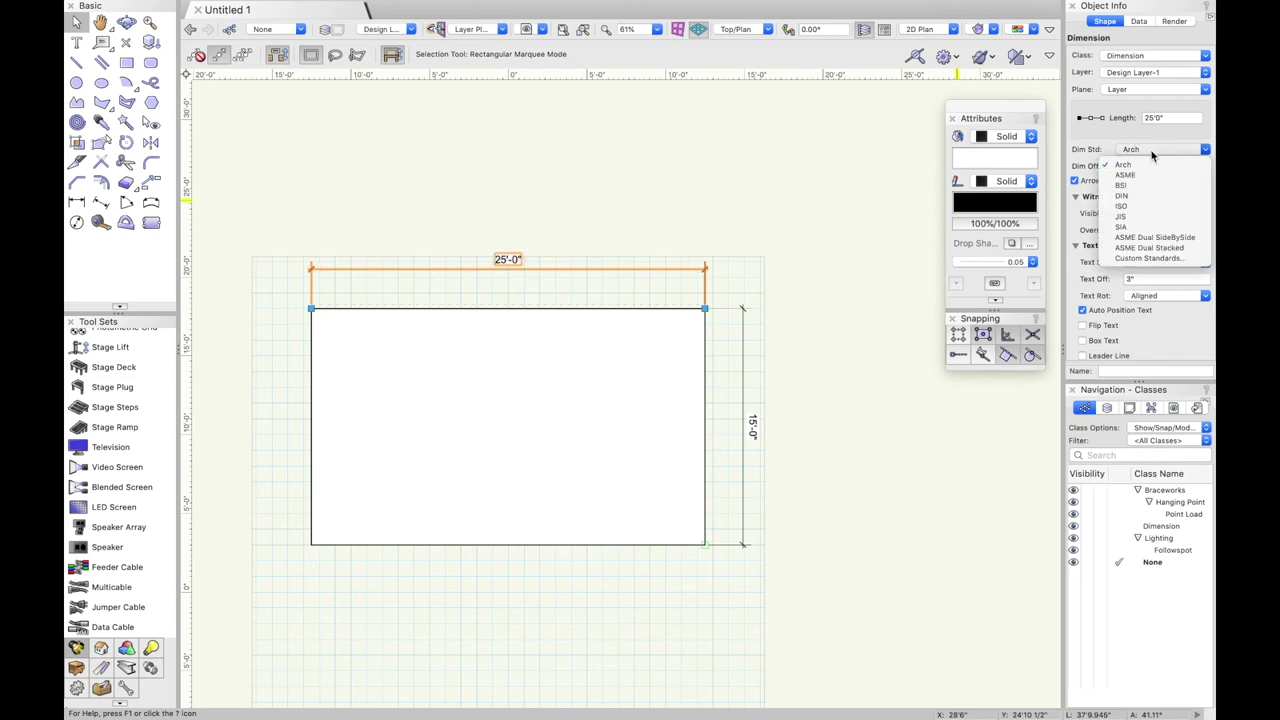
{"action": "left_click", "coordinate": [1134, 229]}
{"action": "left_click", "coordinate": [1148, 151]}
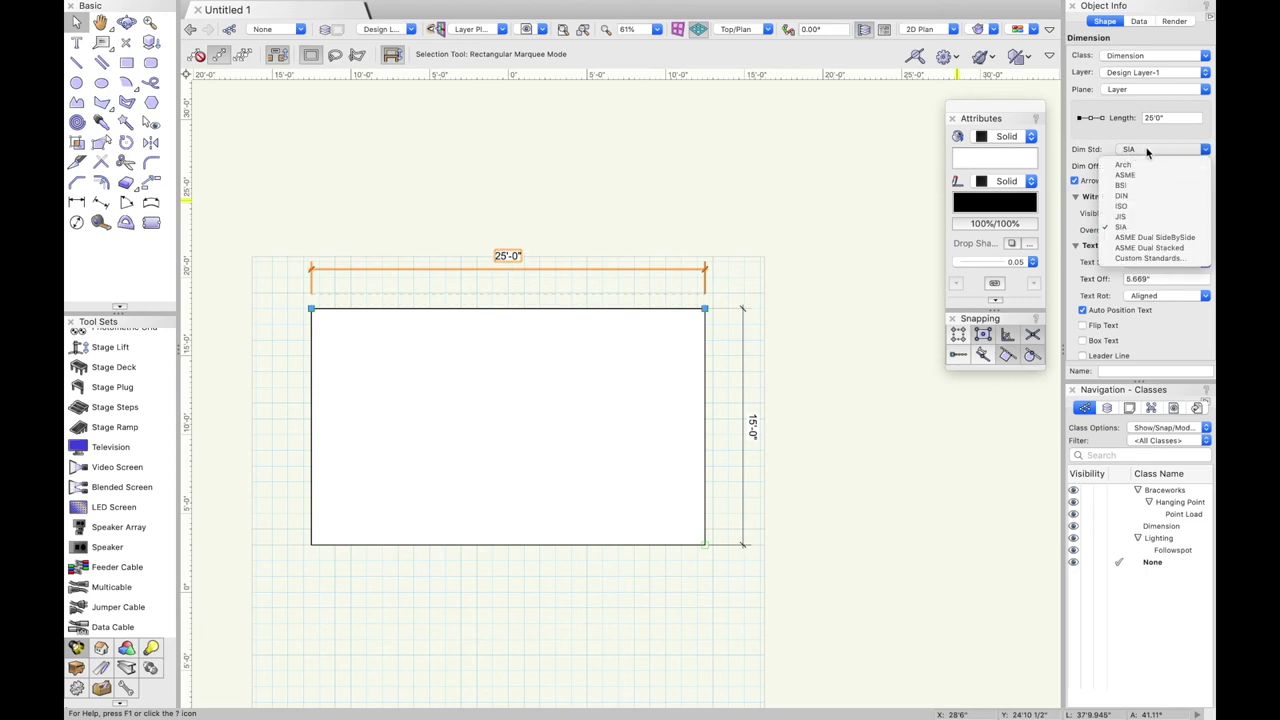
{"action": "left_click", "coordinate": [1140, 164]}
Set the selected dimension's offset from the rectangle to 5 feet.
{"action": "left_click", "coordinate": [1150, 166]}
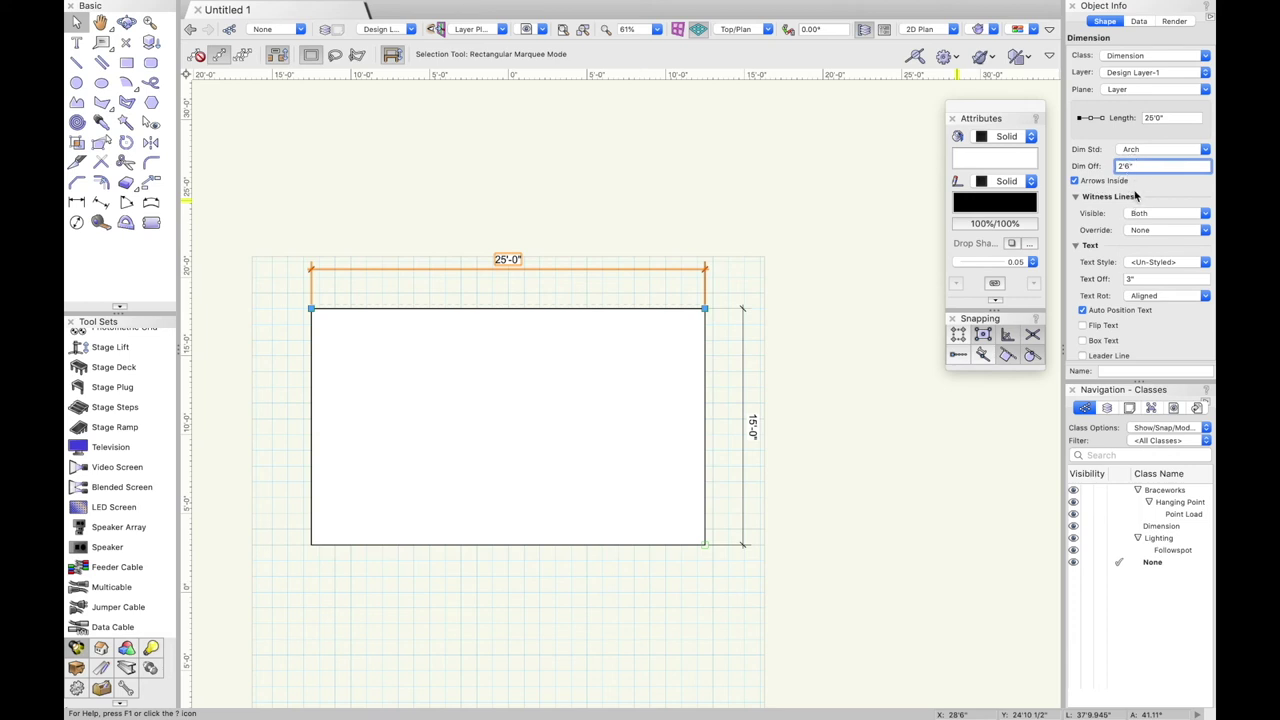
{"action": "left_click", "coordinate": [1087, 165]}
{"action": "type", "text": "5"}
{"action": "key", "text": "Return"}
Set the selected dimension's offset to 2'6".
{"action": "left_click", "coordinate": [1134, 166]}
{"action": "type", "text": "2"}
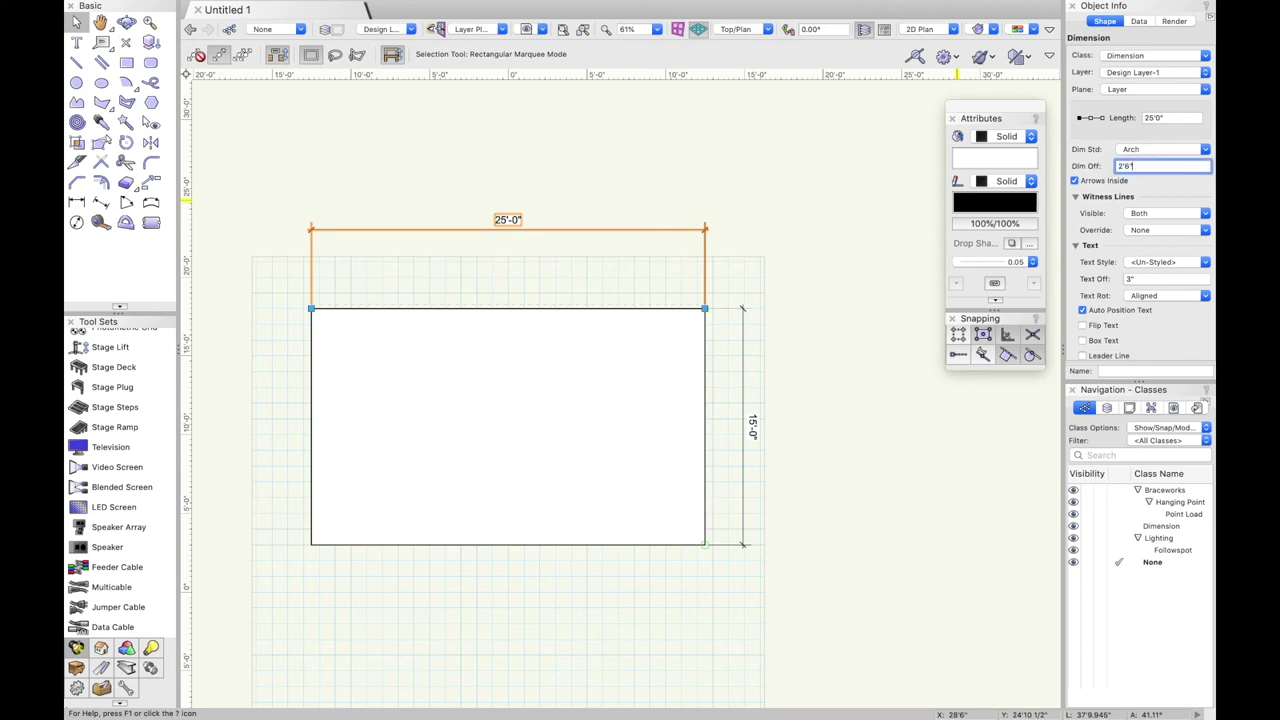
{"action": "type", "text": "'6"}
{"action": "key", "text": "Return"}
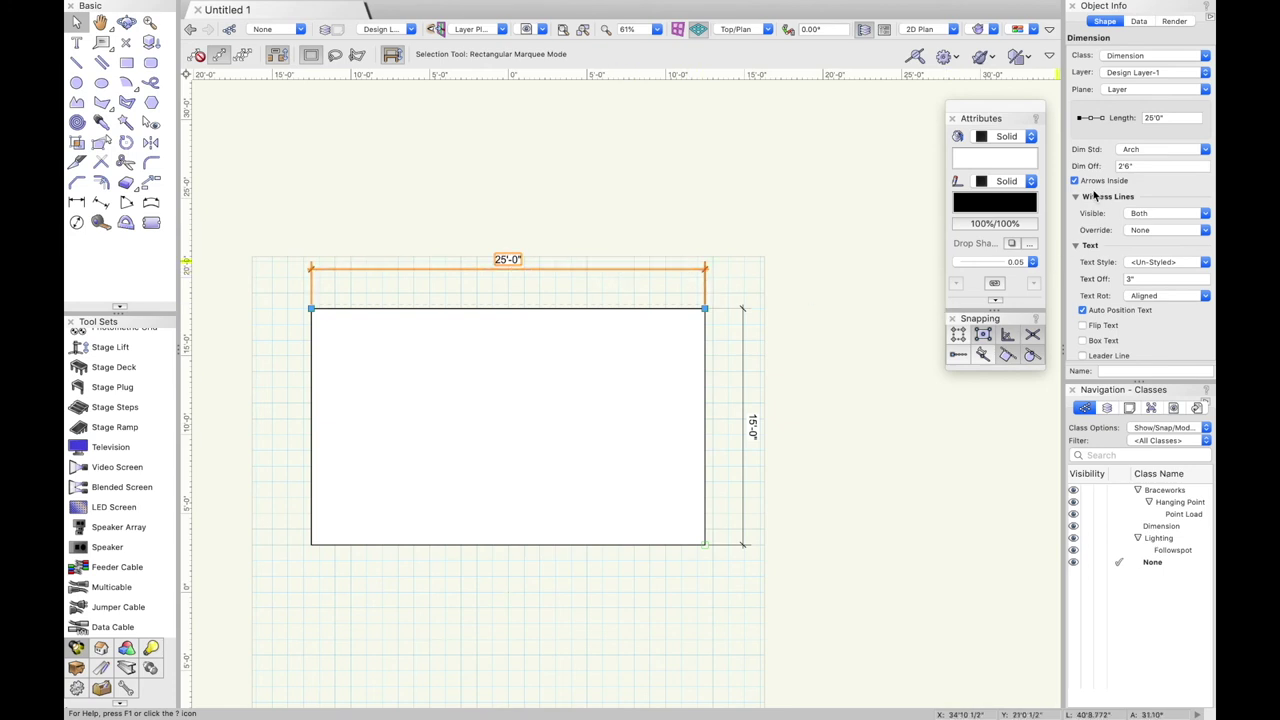
Turn the dimension's Arrows Inside option off and on again, and look through its remaining shape properties.
{"action": "left_click", "coordinate": [1075, 181]}
{"action": "left_click", "coordinate": [1076, 181]}
{"action": "scroll", "coordinate": [1128, 225], "scroll_direction": "down", "scroll_amount": 5}
{"action": "scroll", "coordinate": [1122, 252], "scroll_direction": "up", "scroll_amount": 5}
{"action": "scroll", "coordinate": [1128, 186], "scroll_direction": "up", "scroll_amount": 1}
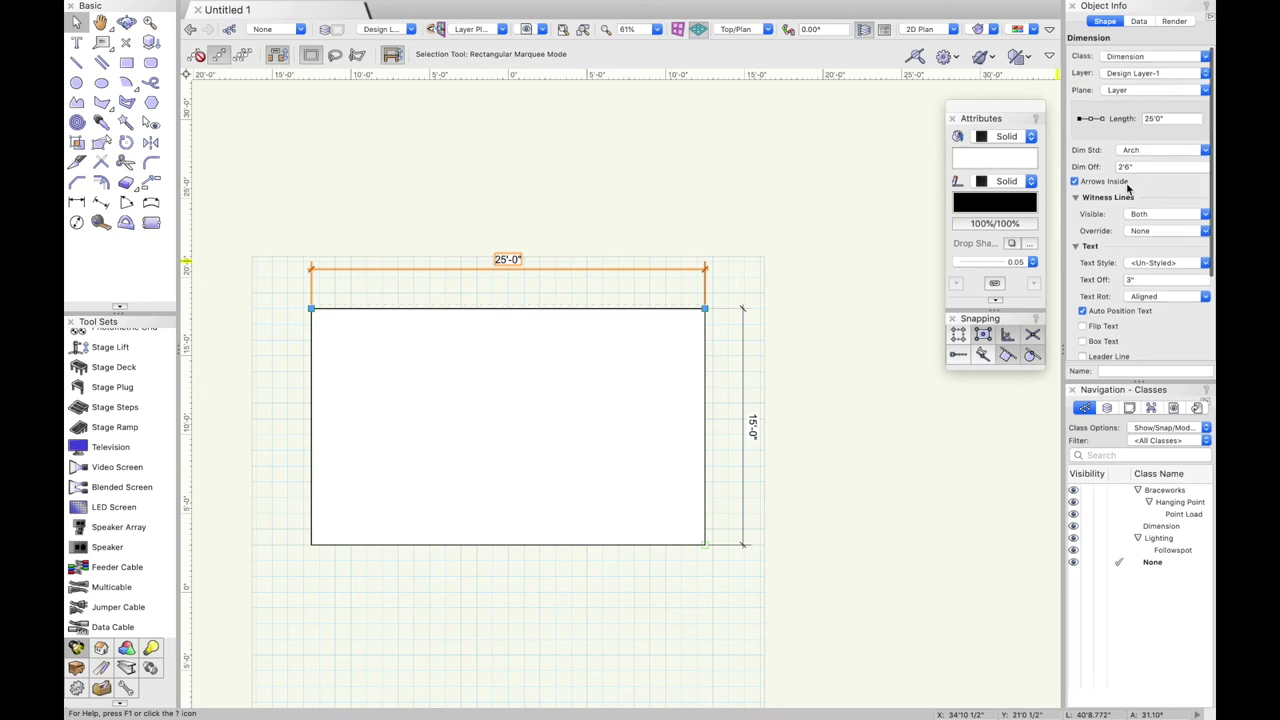
{"action": "scroll", "coordinate": [1128, 188], "scroll_direction": "down", "scroll_amount": 1}
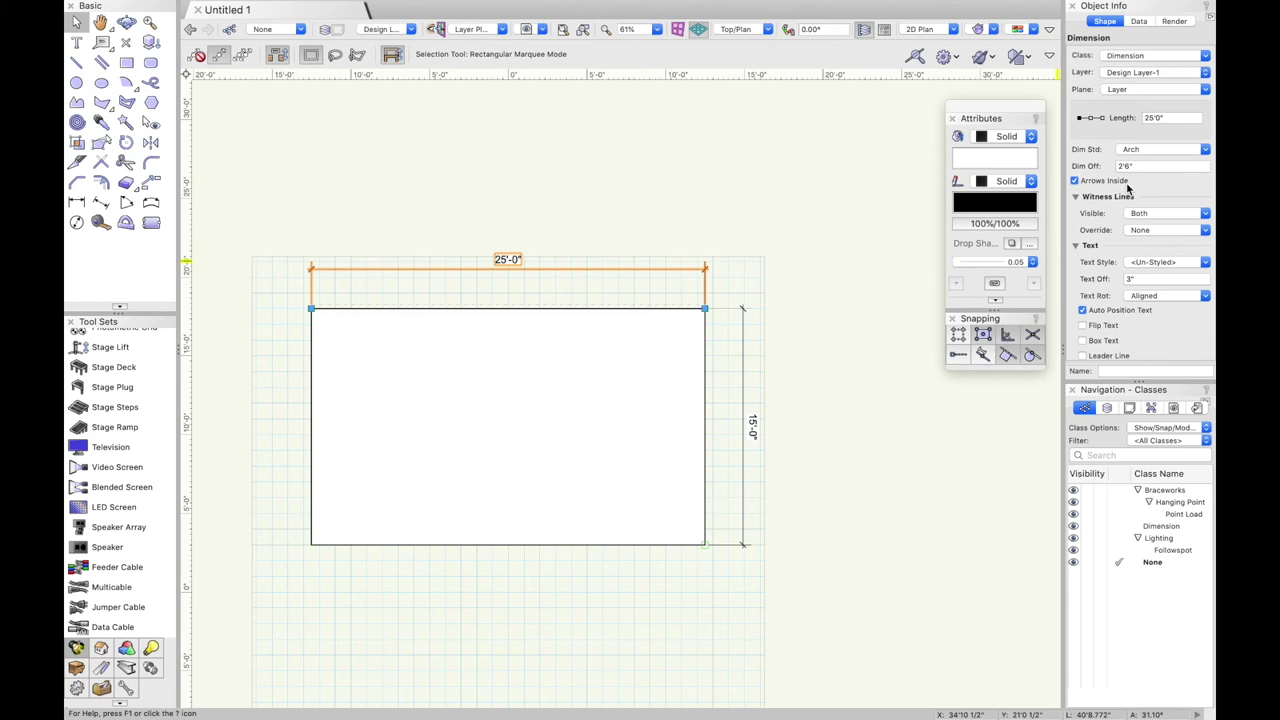
Review the selected dimension's Data and Render properties, and return to its Shape properties.
{"action": "left_click", "coordinate": [1139, 21]}
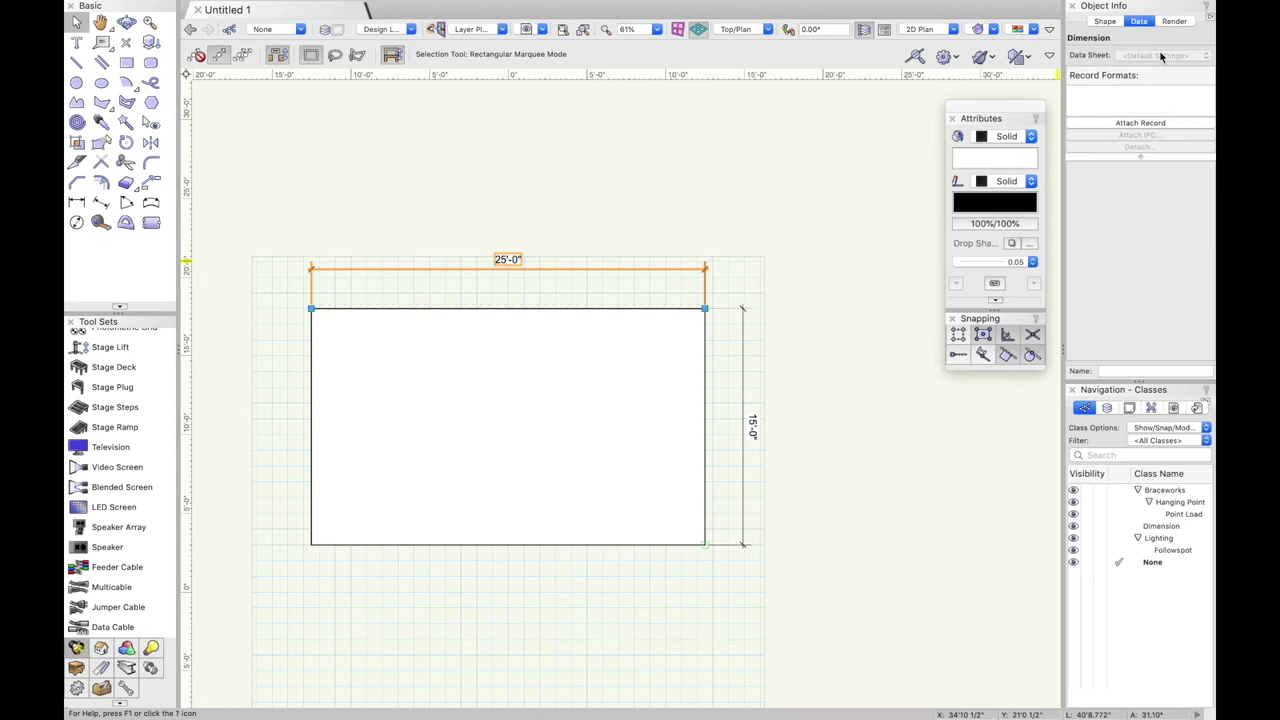
{"action": "left_click", "coordinate": [1177, 21]}
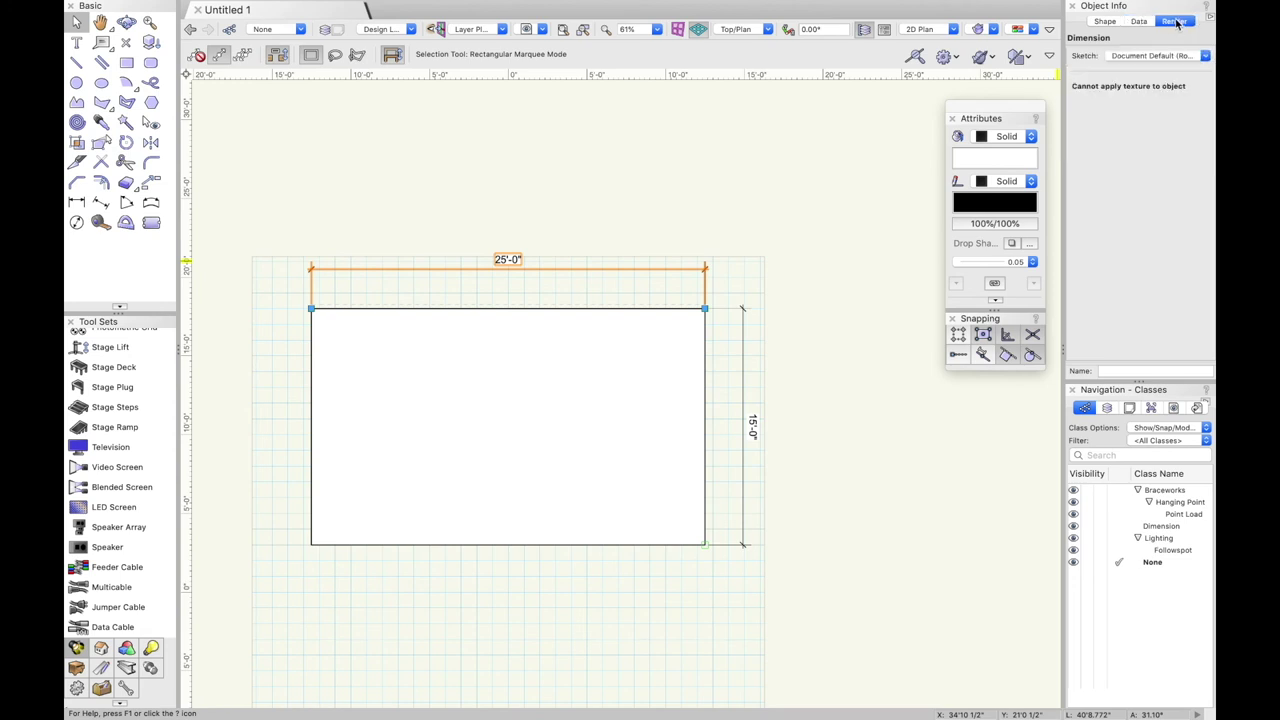
{"action": "left_click", "coordinate": [1106, 21]}
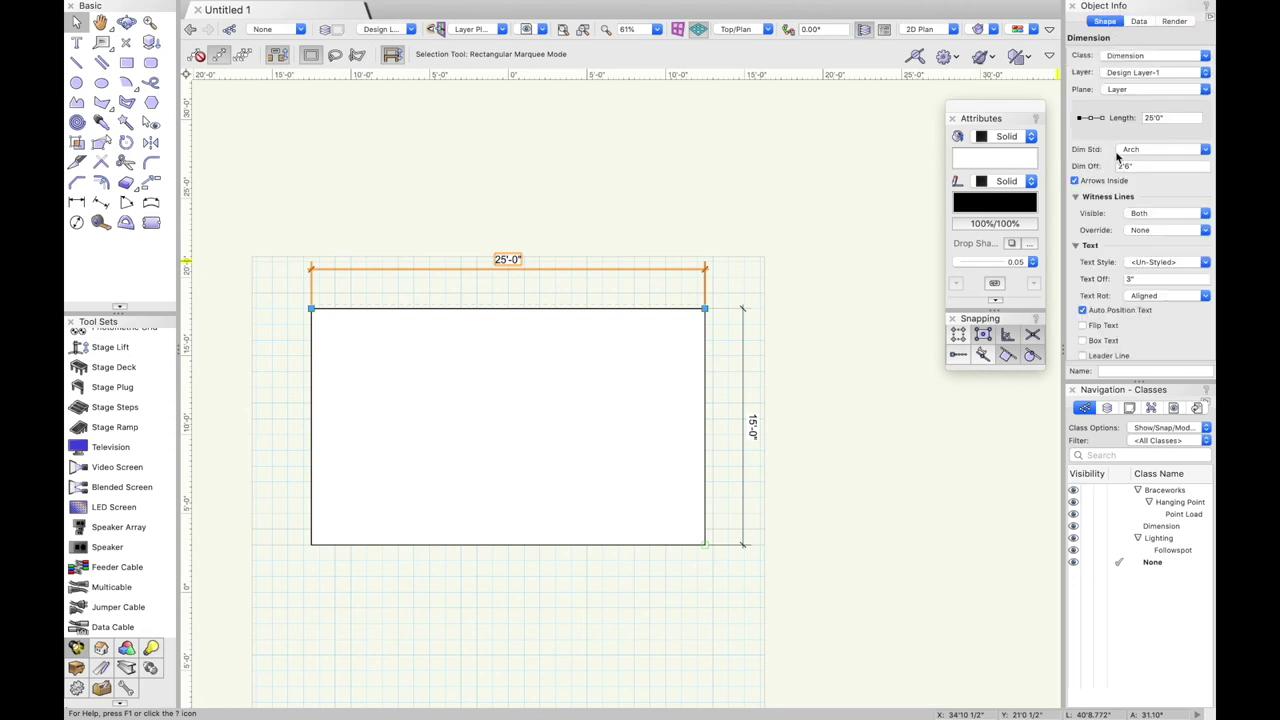
{"action": "left_click", "coordinate": [1165, 20]}
{"action": "left_click", "coordinate": [1110, 22]}
Examine the Navigation palette's design layers, sheet layers and viewports, and return to the classes list.
{"action": "left_click", "coordinate": [1107, 408]}
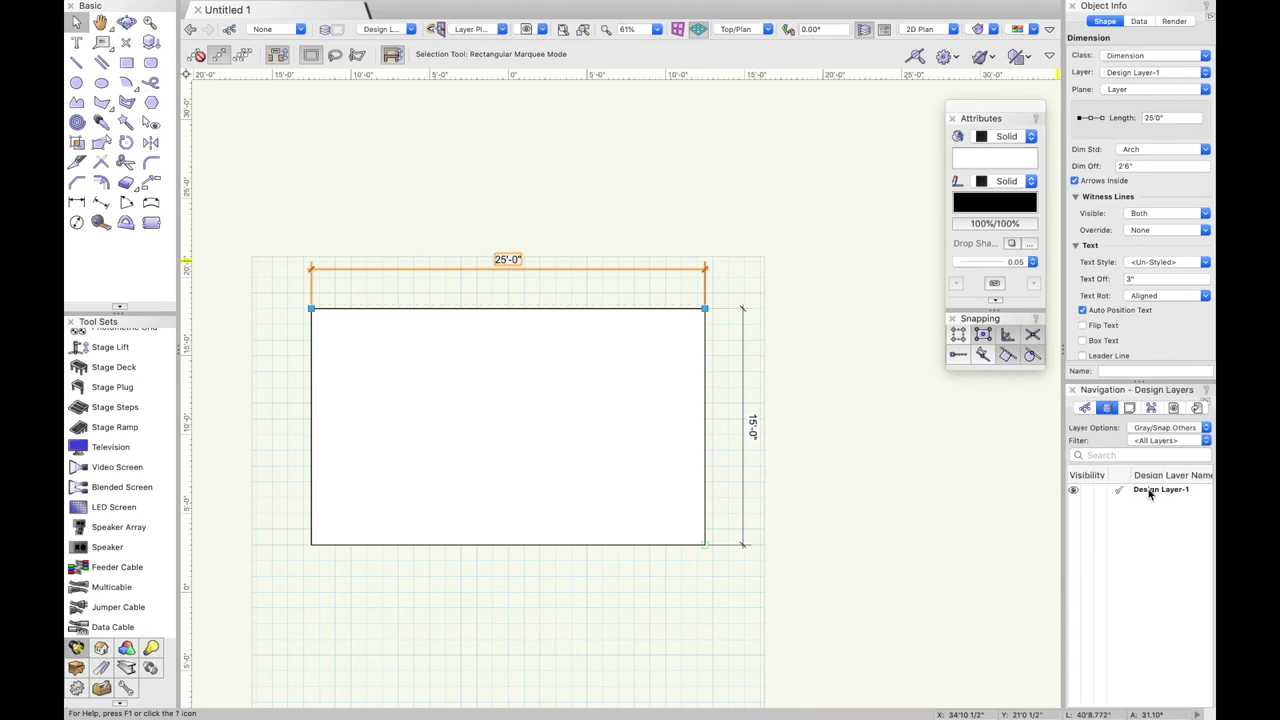
{"action": "left_click", "coordinate": [1130, 408]}
{"action": "left_click", "coordinate": [1152, 408]}
{"action": "left_click", "coordinate": [1126, 409]}
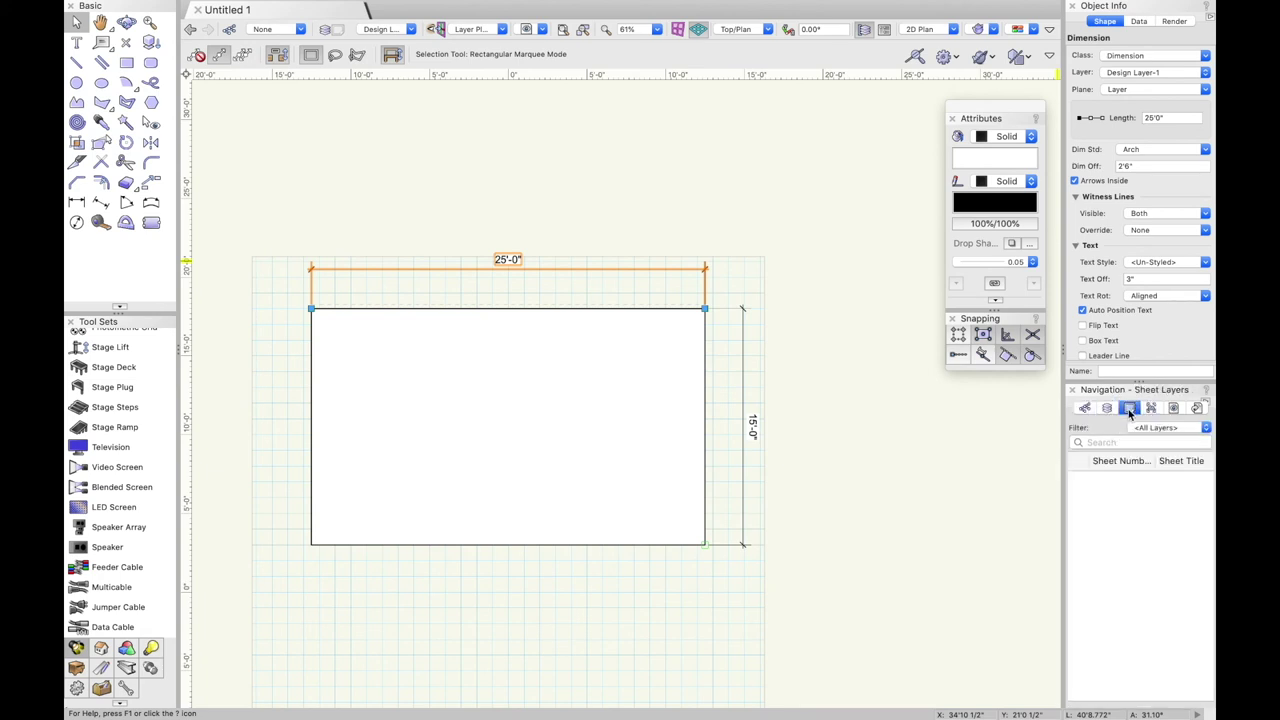
{"action": "left_click", "coordinate": [1146, 410]}
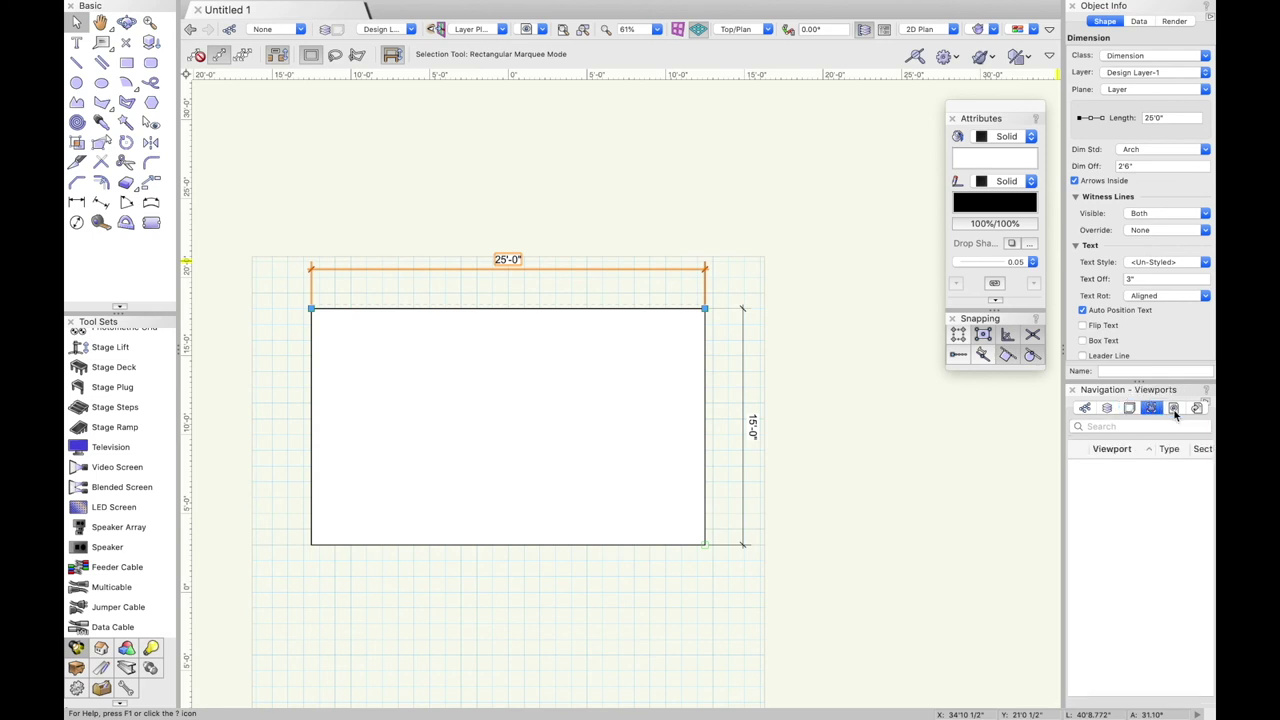
{"action": "left_click", "coordinate": [1130, 410]}
{"action": "left_click", "coordinate": [1105, 410]}
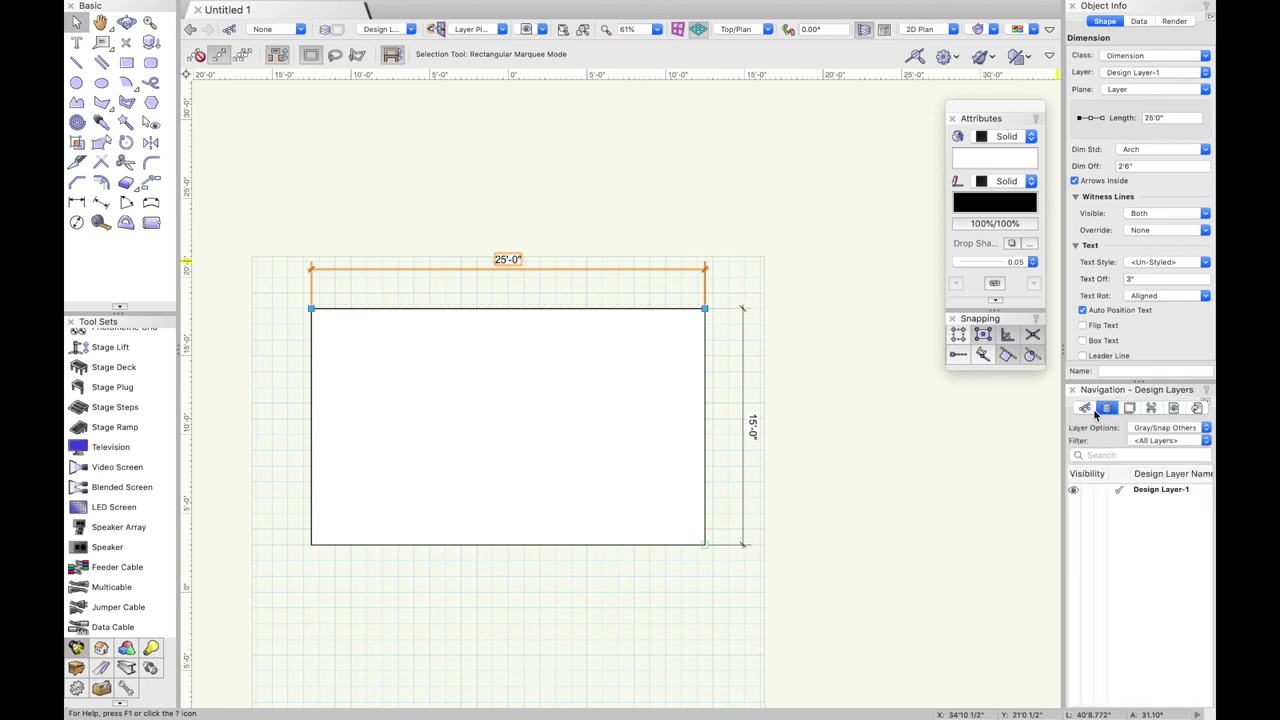
{"action": "left_click", "coordinate": [1086, 409]}
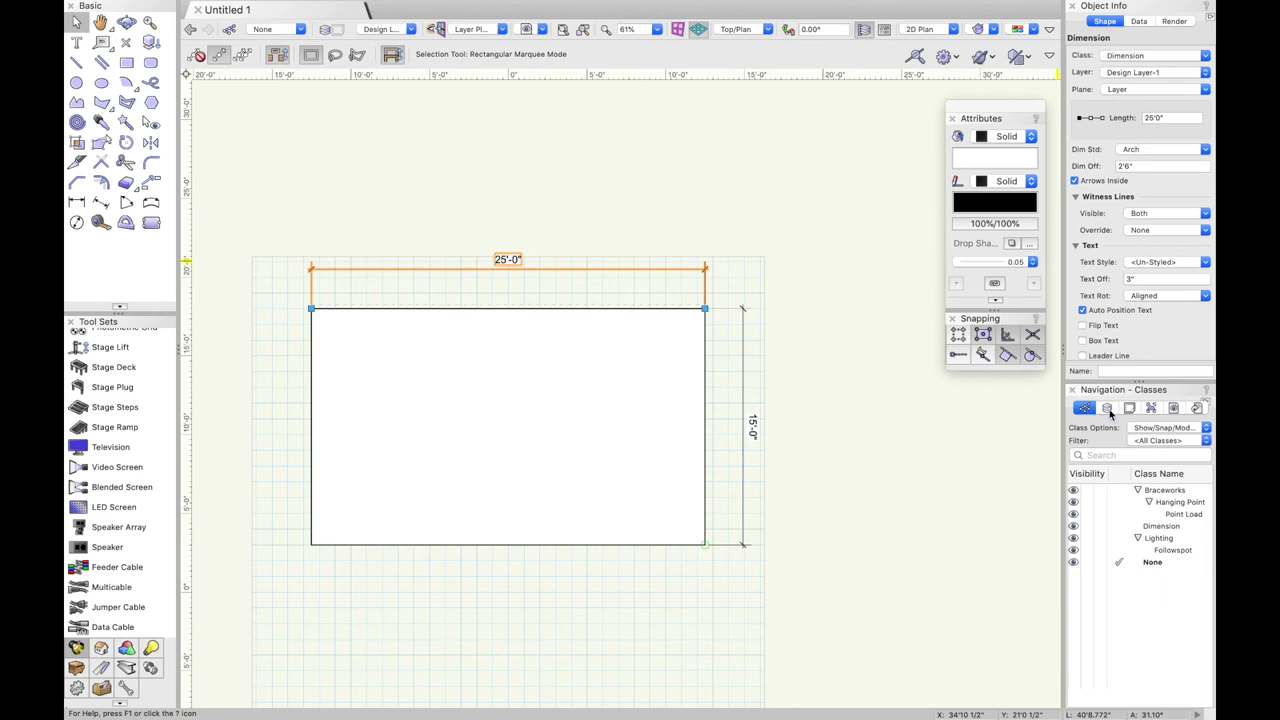
{"action": "left_click", "coordinate": [1108, 409]}
{"action": "left_click", "coordinate": [1085, 408]}
Open the Resource Manager palette, expand Service Select Libraries, and browse the library folders.
{"action": "left_click", "coordinate": [655, 10]}
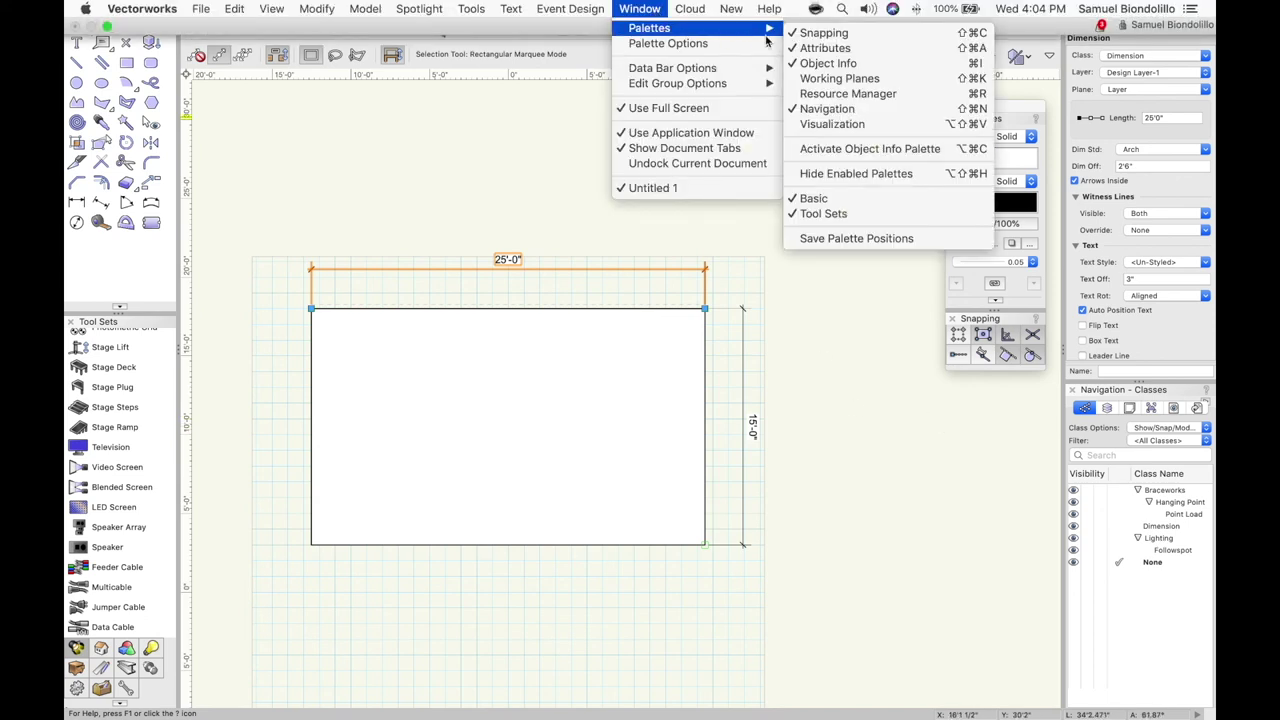
{"action": "left_click", "coordinate": [825, 94]}
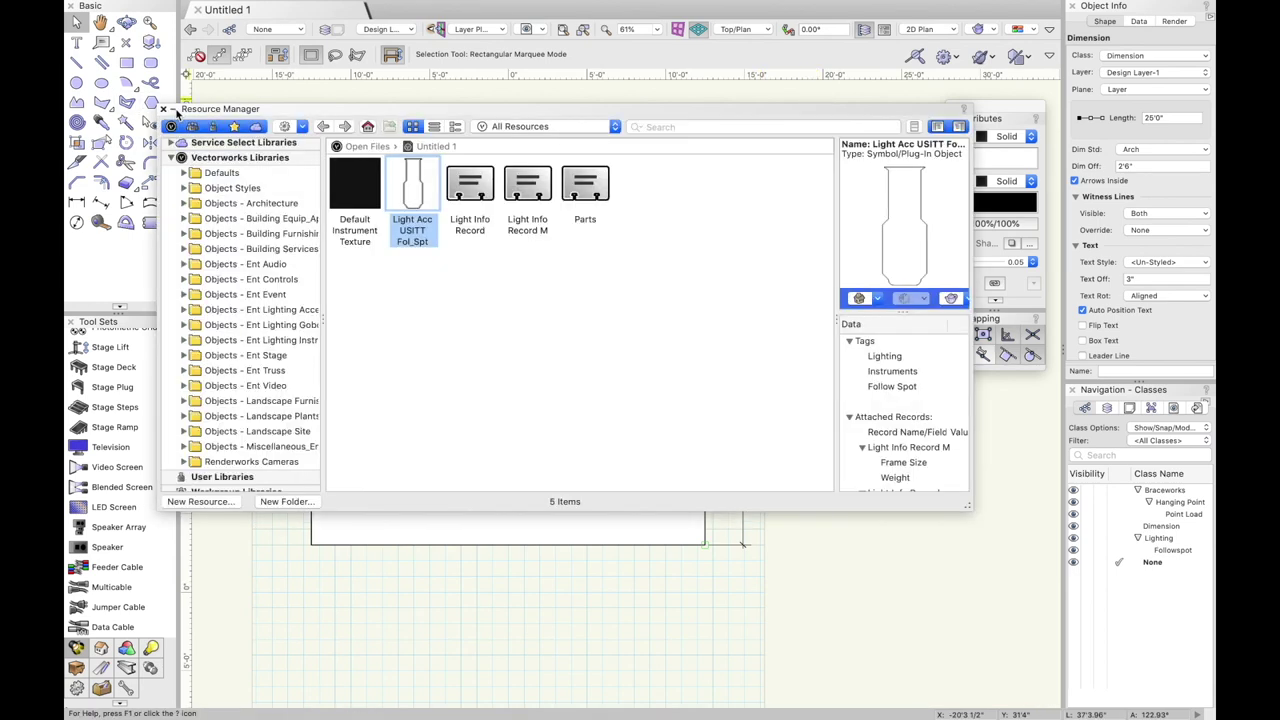
{"action": "scroll", "coordinate": [257, 183], "scroll_direction": "up", "scroll_amount": 3}
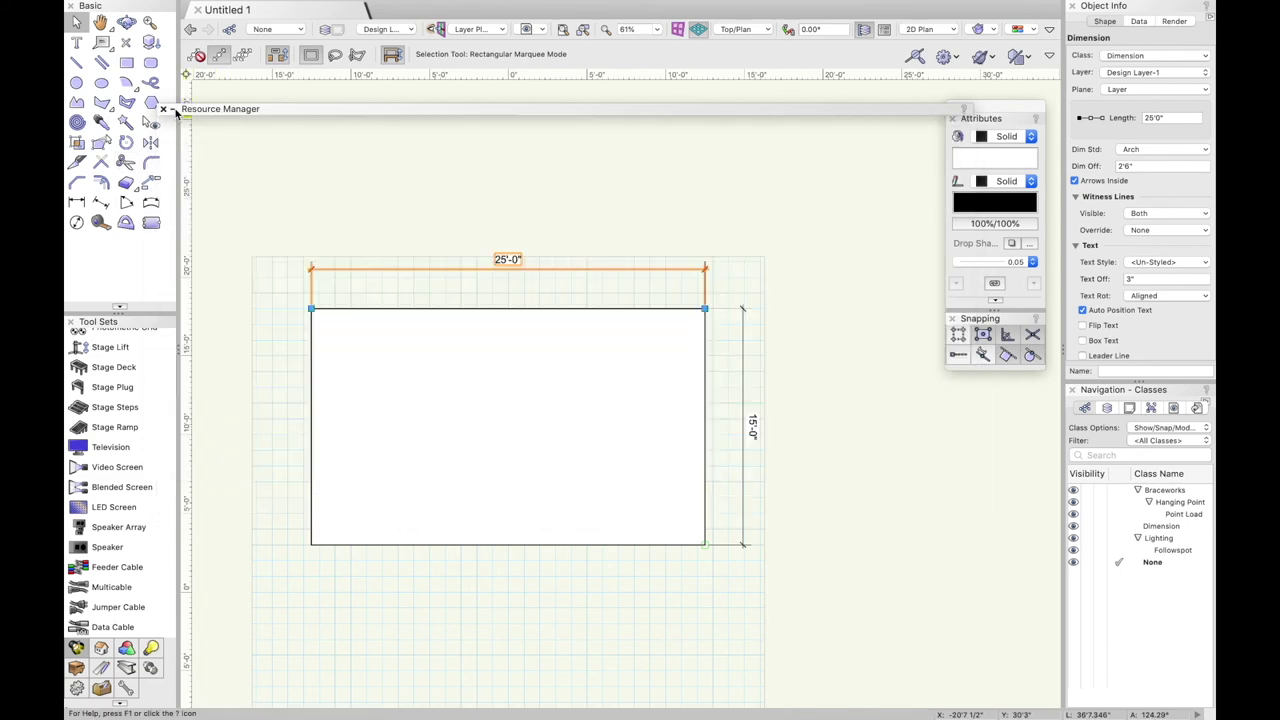
{"action": "mouse_move", "coordinate": [177, 115]}
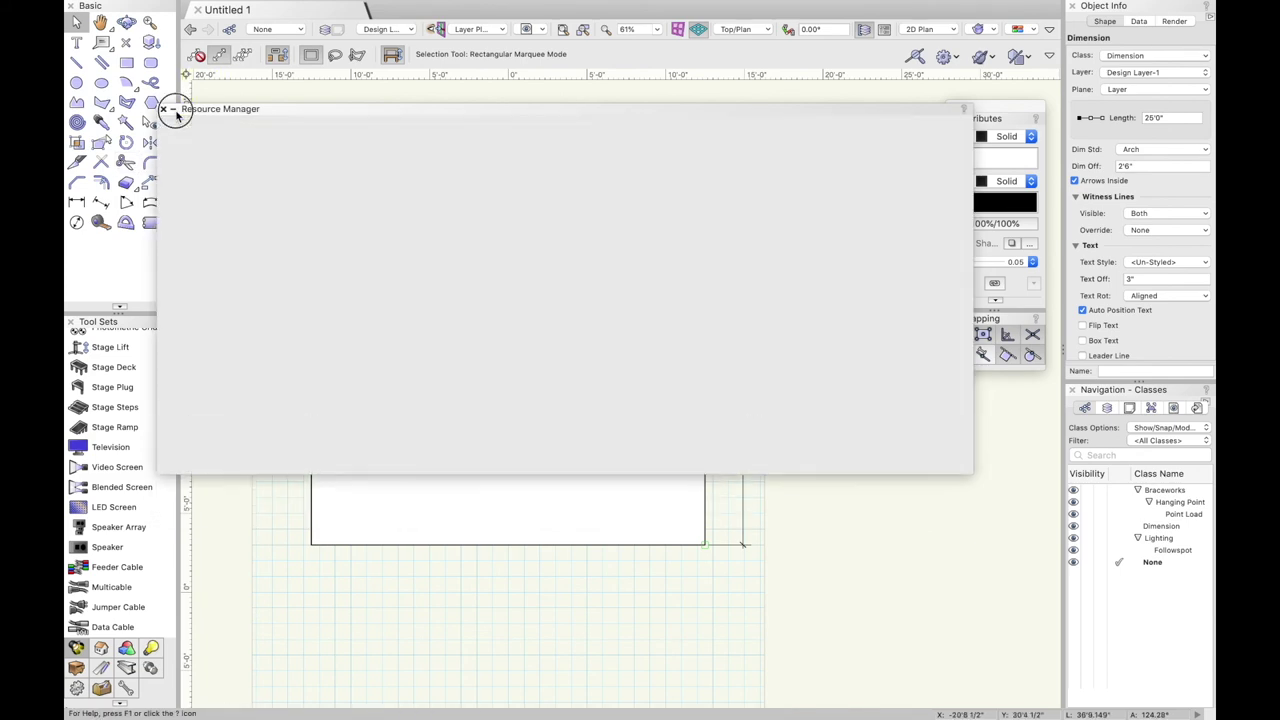
{"action": "left_click", "coordinate": [171, 147]}
{"action": "scroll", "coordinate": [200, 189], "scroll_direction": "down", "scroll_amount": 5}
{"action": "scroll", "coordinate": [200, 189], "scroll_direction": "up", "scroll_amount": 5}
{"action": "scroll", "coordinate": [200, 190], "scroll_direction": "up", "scroll_amount": 3}
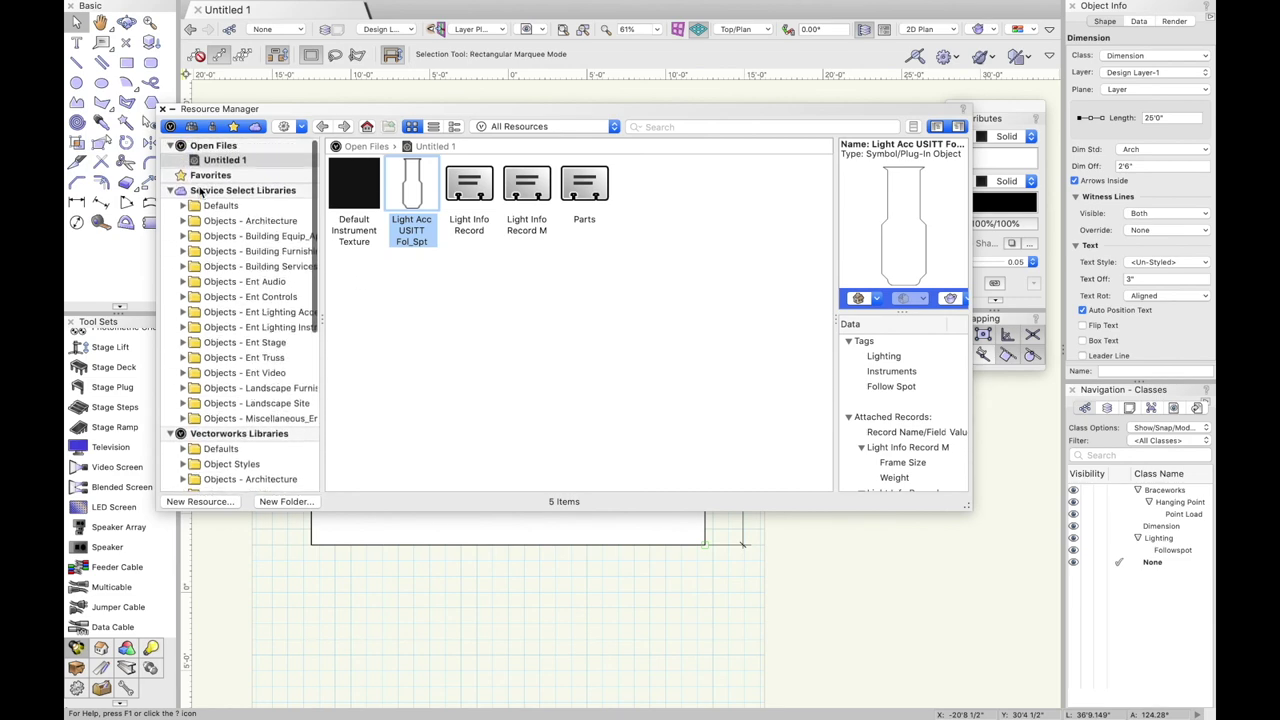
Collapse Service Select Libraries and expand the Objects - Ent Controls folder in Vectorworks Libraries.
{"action": "left_click", "coordinate": [173, 192]}
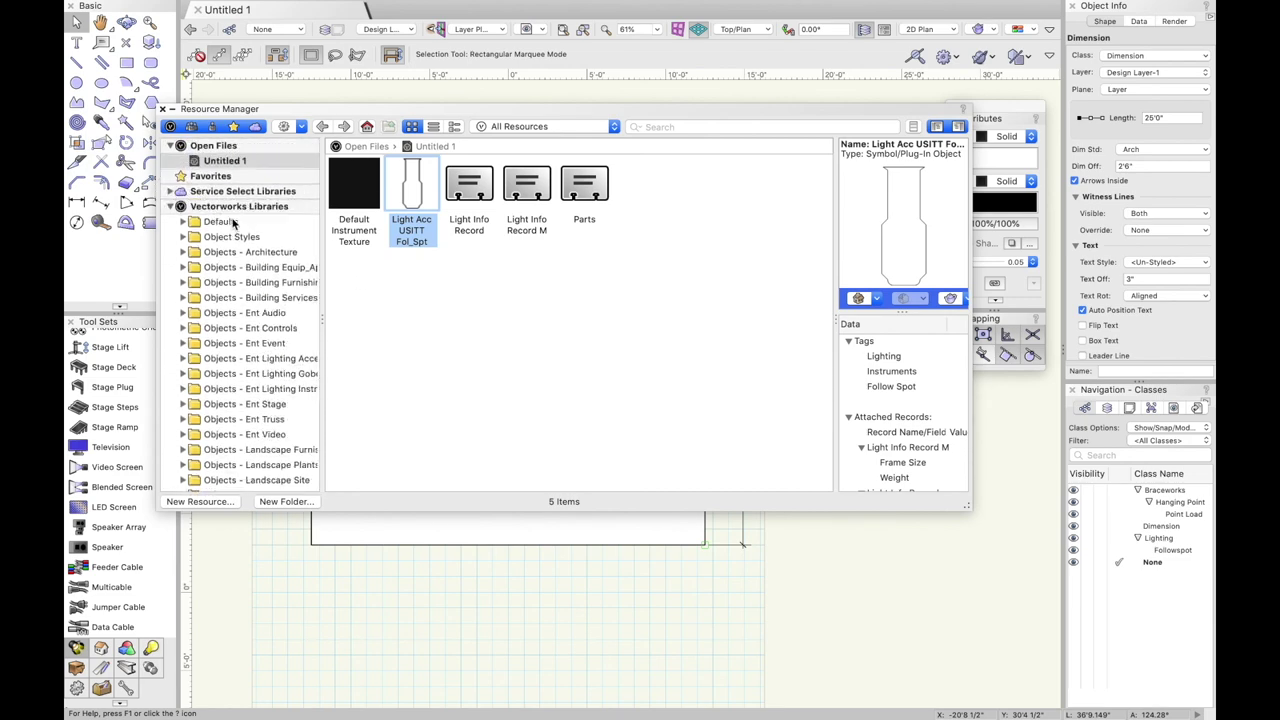
{"action": "scroll", "coordinate": [238, 226], "scroll_direction": "down", "scroll_amount": 3}
{"action": "left_click", "coordinate": [252, 257]}
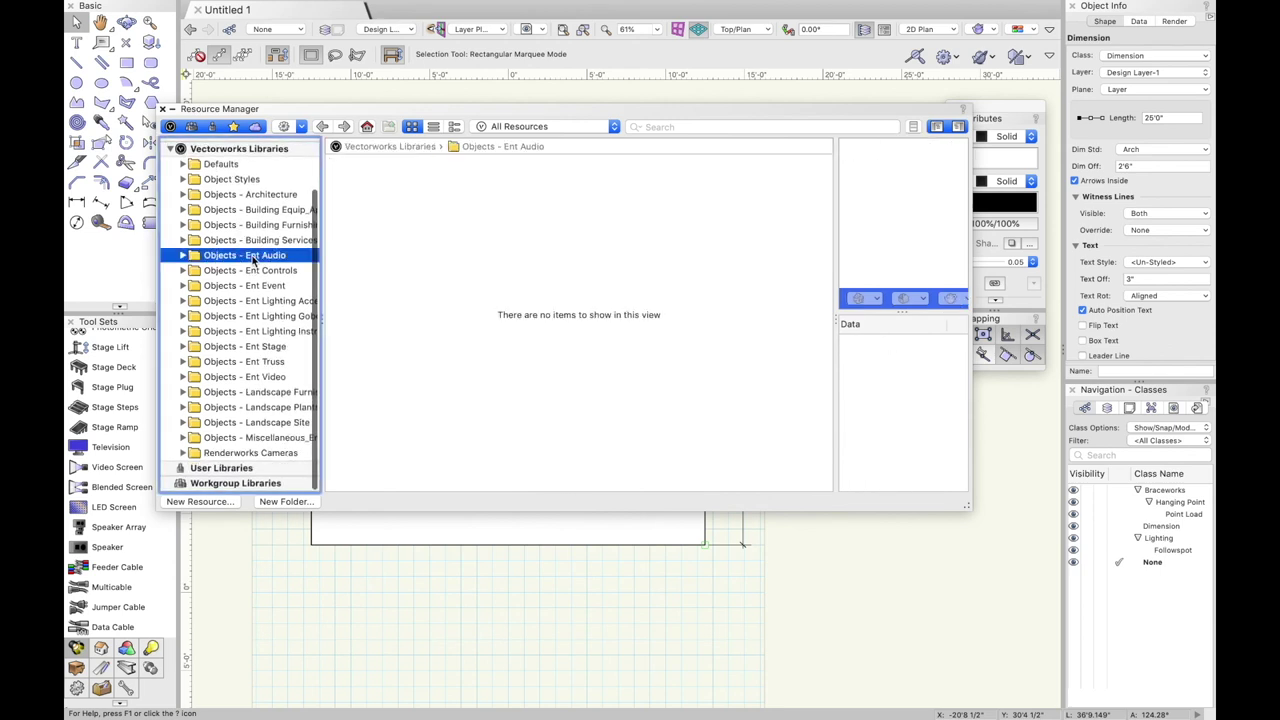
{"action": "left_click", "coordinate": [229, 272]}
{"action": "left_click", "coordinate": [183, 270]}
Browse the Objects - Ent Controls files and display the symbols in the Lighting Control ETC file.
{"action": "scroll", "coordinate": [226, 268], "scroll_direction": "down", "scroll_amount": 3}
{"action": "scroll", "coordinate": [225, 268], "scroll_direction": "up", "scroll_amount": 2}
{"action": "left_click", "coordinate": [184, 228]}
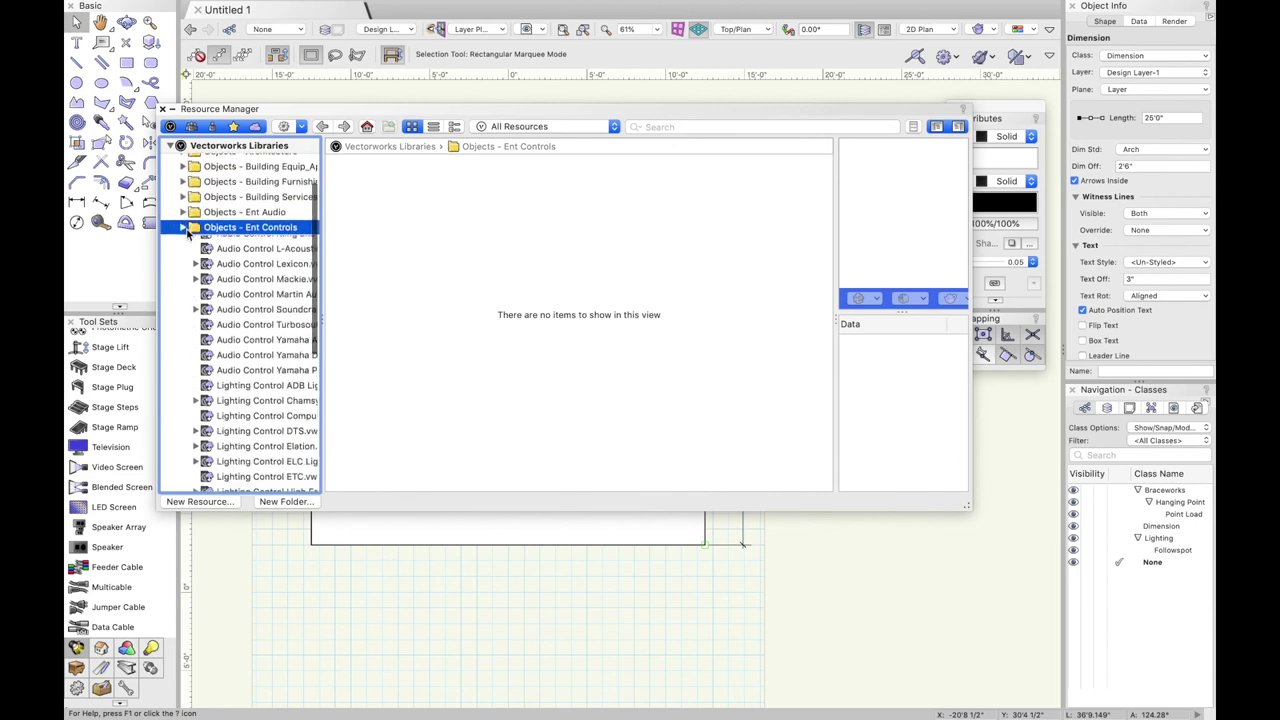
{"action": "left_click", "coordinate": [184, 272]}
{"action": "scroll", "coordinate": [226, 280], "scroll_direction": "down", "scroll_amount": 6}
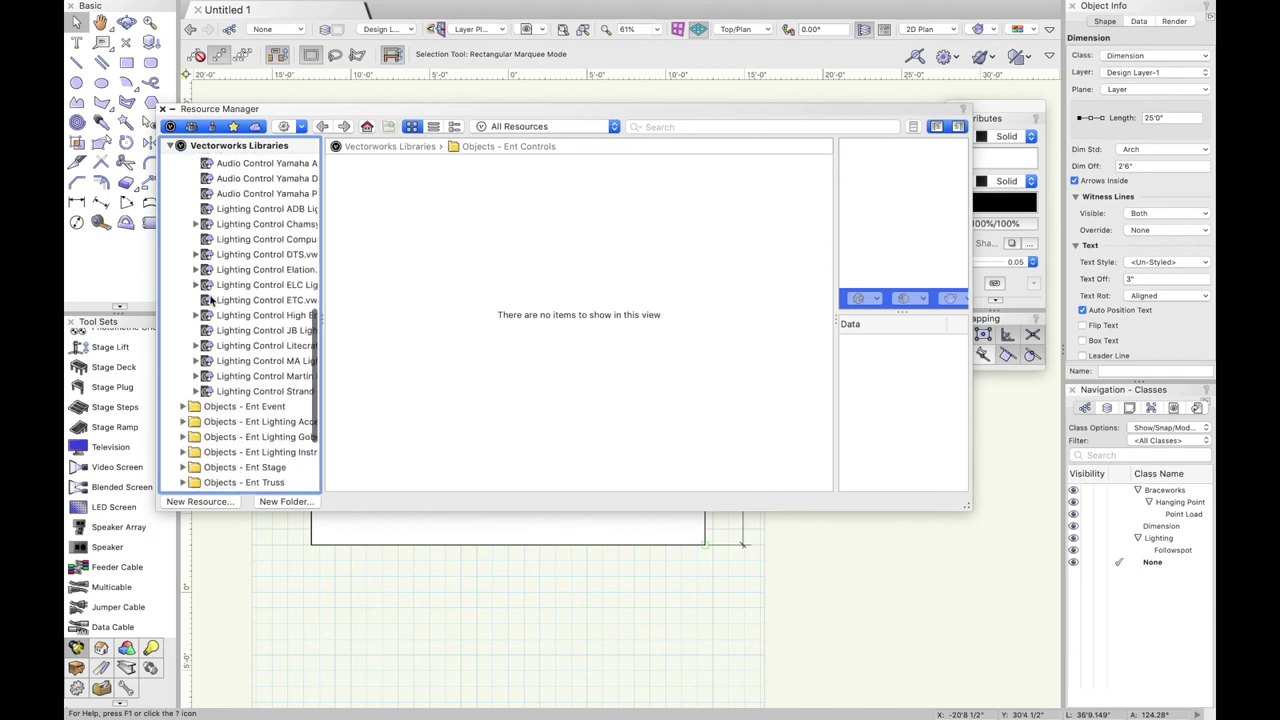
{"action": "left_click", "coordinate": [211, 300]}
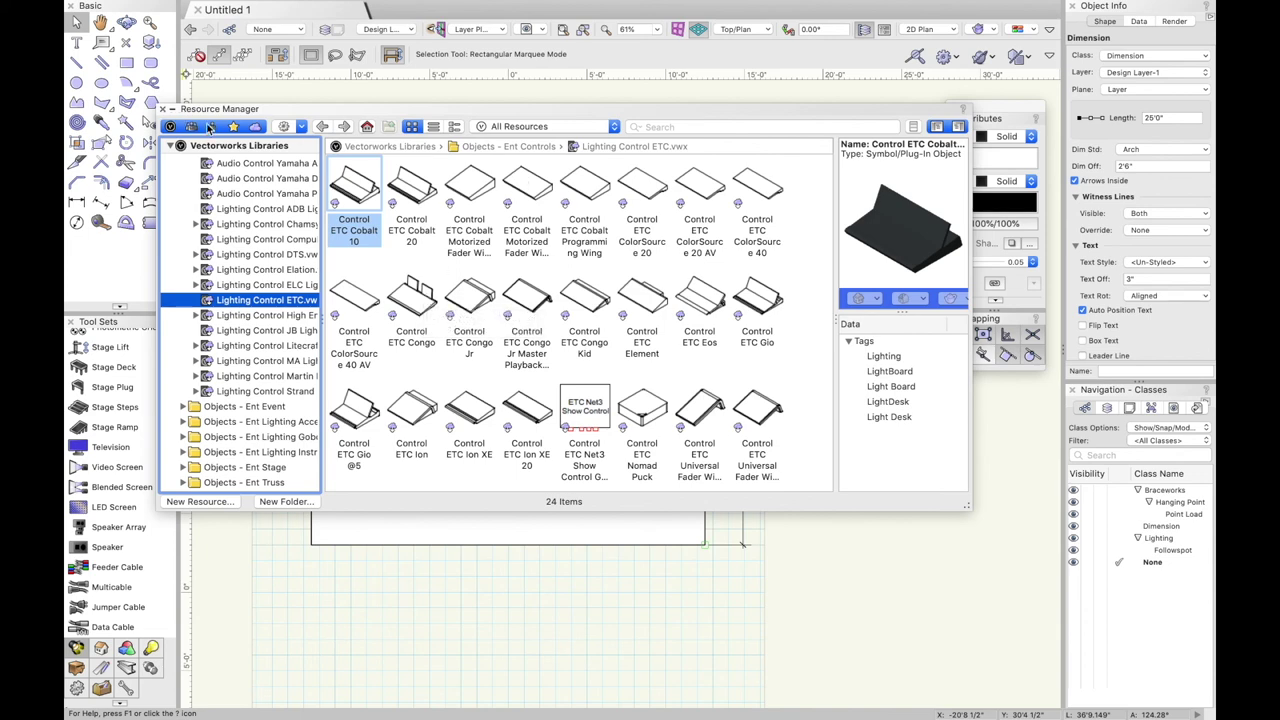
Minimize the Resource Manager and draw a 16' by 2'6" rectangle below the large rectangle, near the page's lower edge.
{"action": "left_click", "coordinate": [169, 109]}
{"action": "scroll", "coordinate": [424, 231], "scroll_direction": "down", "scroll_amount": 4}
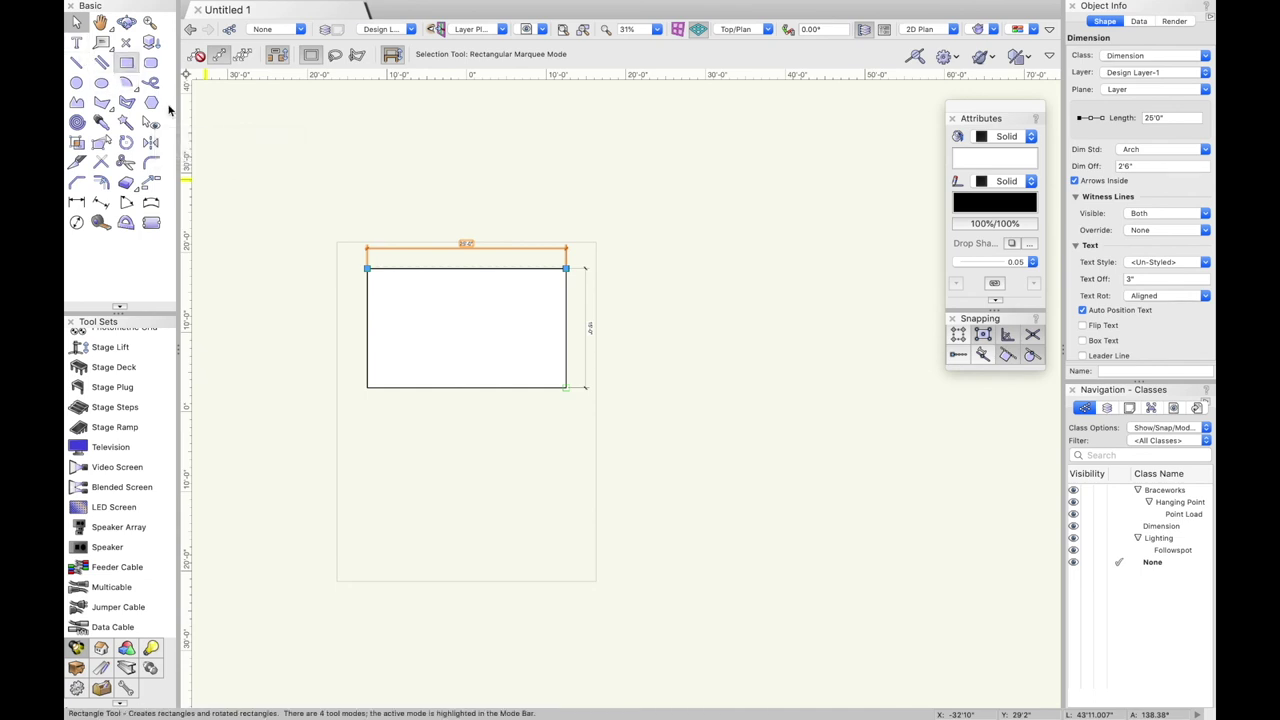
{"action": "left_click", "coordinate": [126, 62]}
{"action": "scroll", "coordinate": [428, 562], "scroll_direction": "up", "scroll_amount": 5}
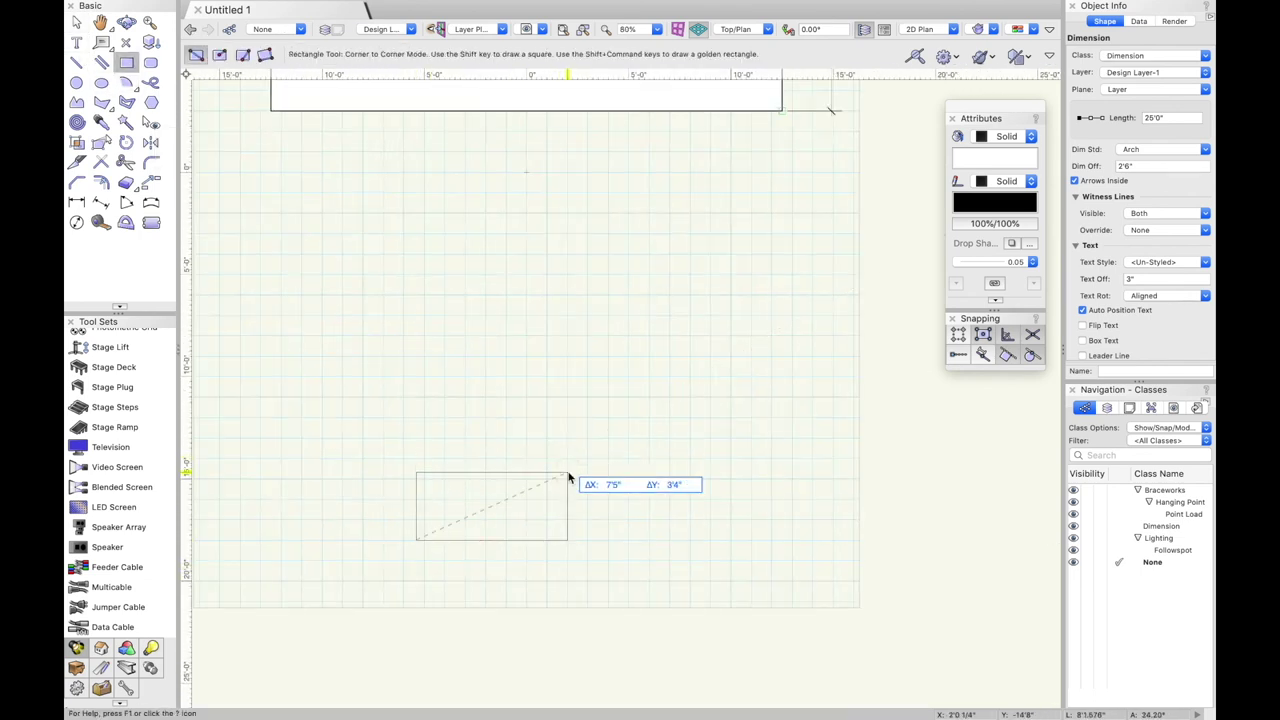
{"action": "key", "text": "Tab"}
{"action": "type", "text": "16'"}
{"action": "key", "text": "Tab"}
{"action": "type", "text": "2"}
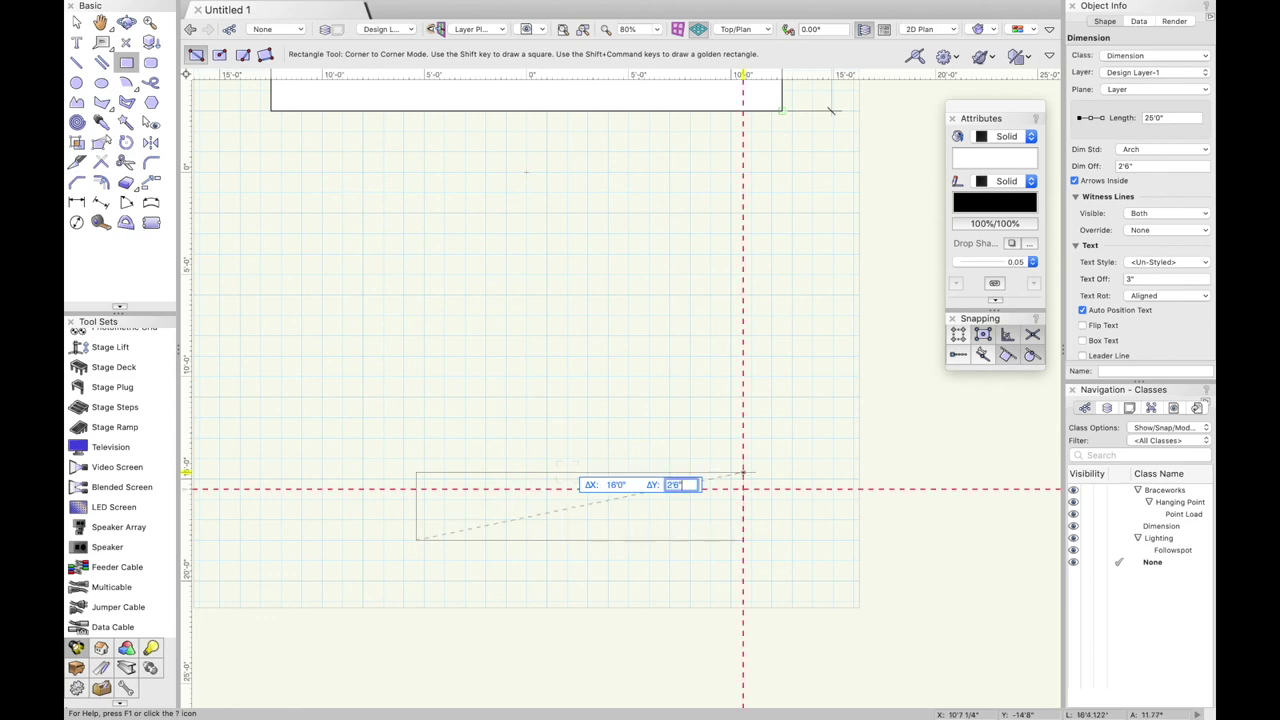
{"action": "type", "text": "'6"}
{"action": "key", "text": "Return"}
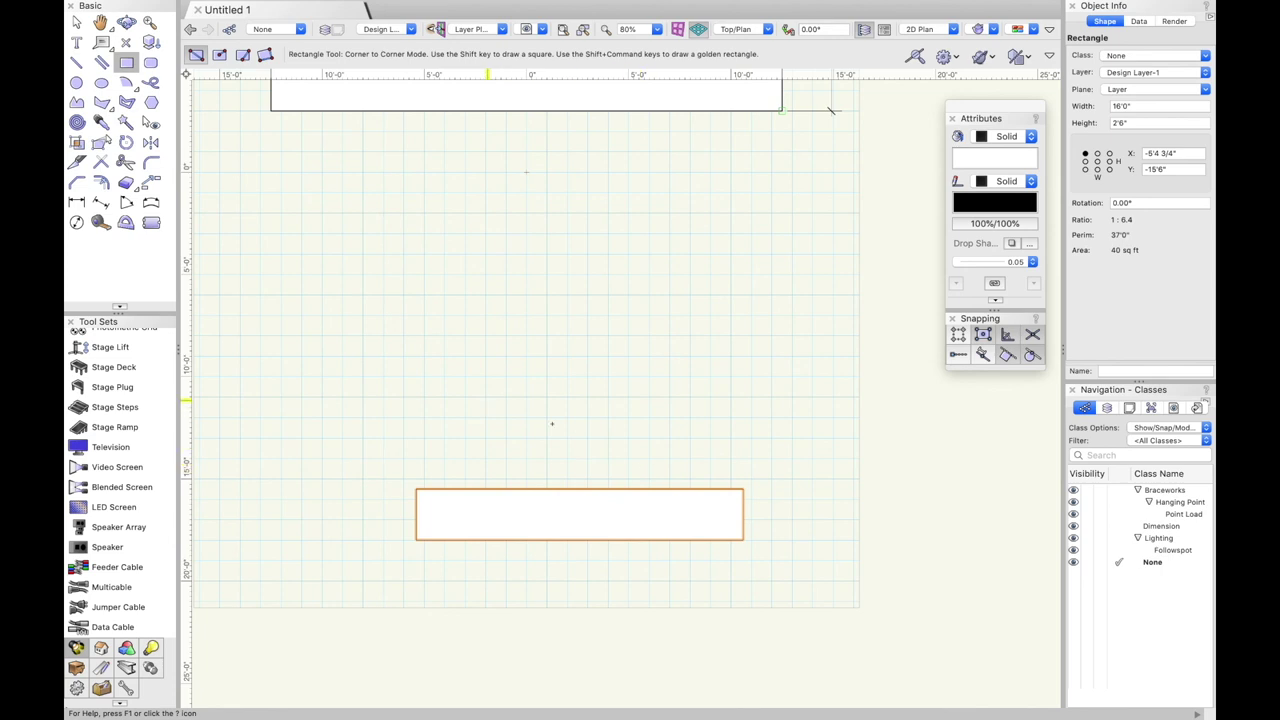
Move the 16' rectangle closer to the page's centre and draw a vertical line about 23'9" long from the origin down through it.
{"action": "key", "text": "x"}
{"action": "left_click_drag", "start_coordinate": [581, 513], "coordinate": [507, 513]}
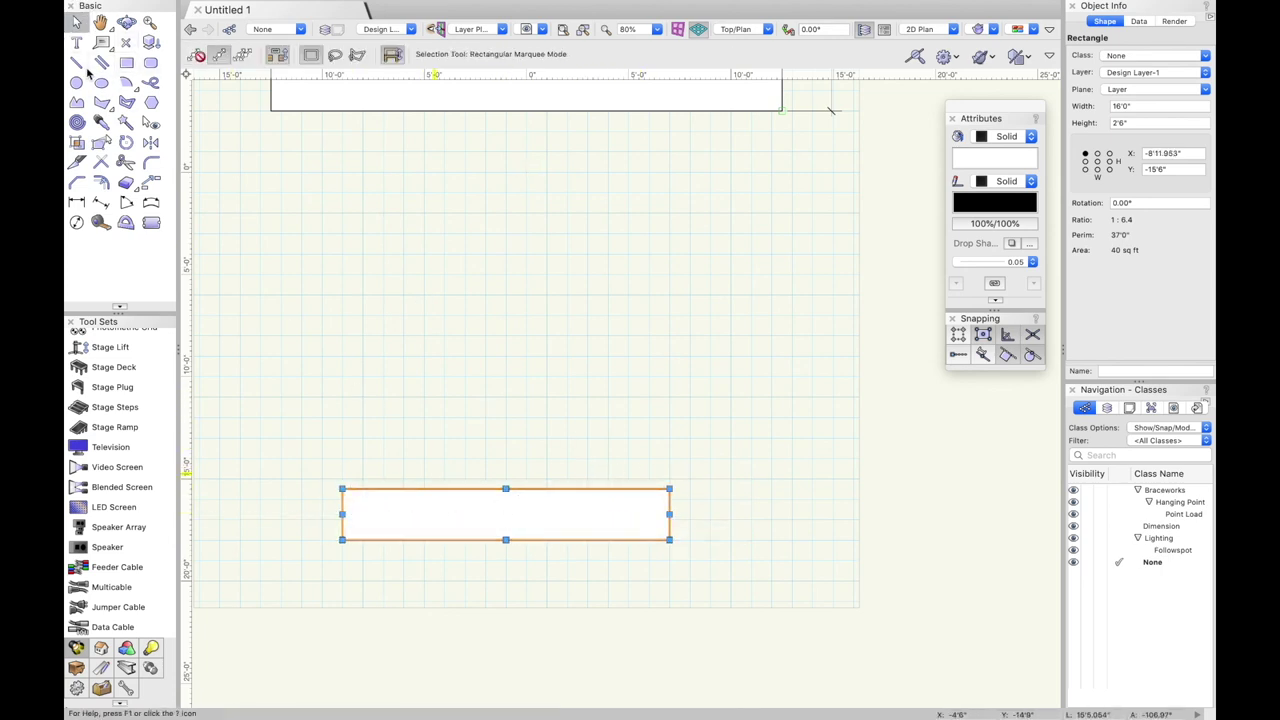
{"action": "key", "text": "2"}
{"action": "left_click", "coordinate": [527, 172]}
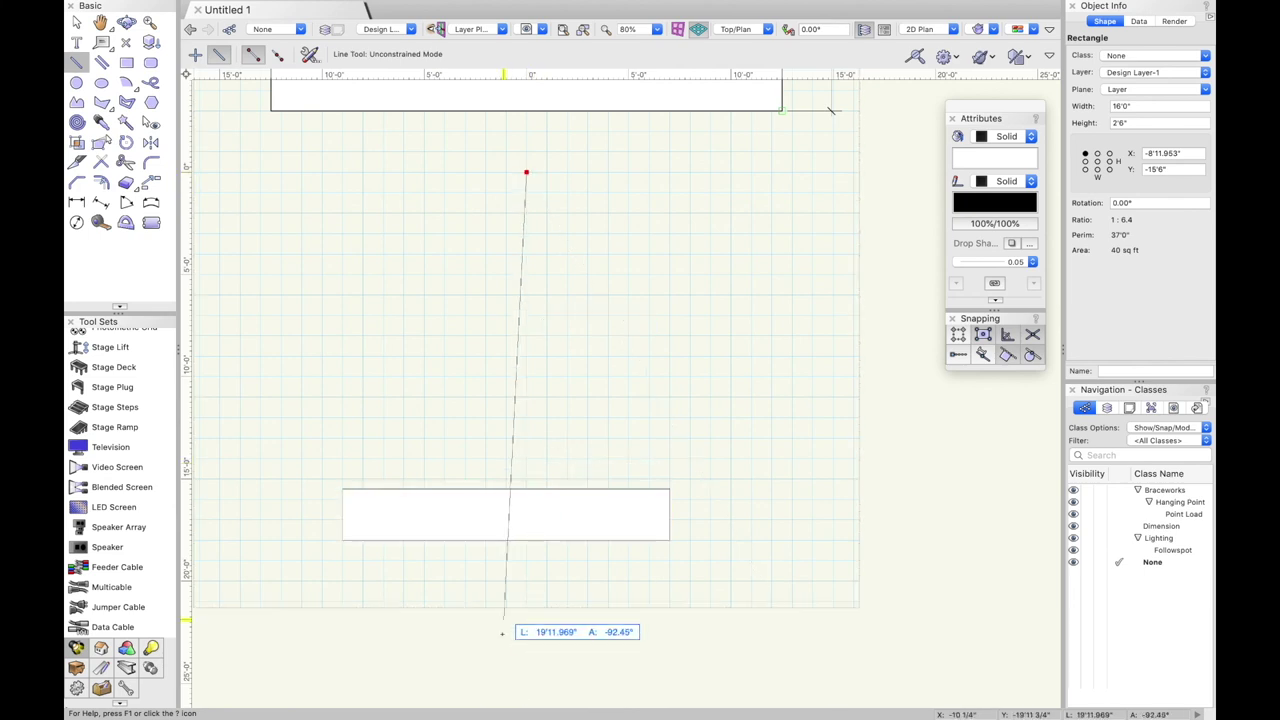
{"action": "left_click", "coordinate": [527, 657]}
{"action": "key", "text": "x"}
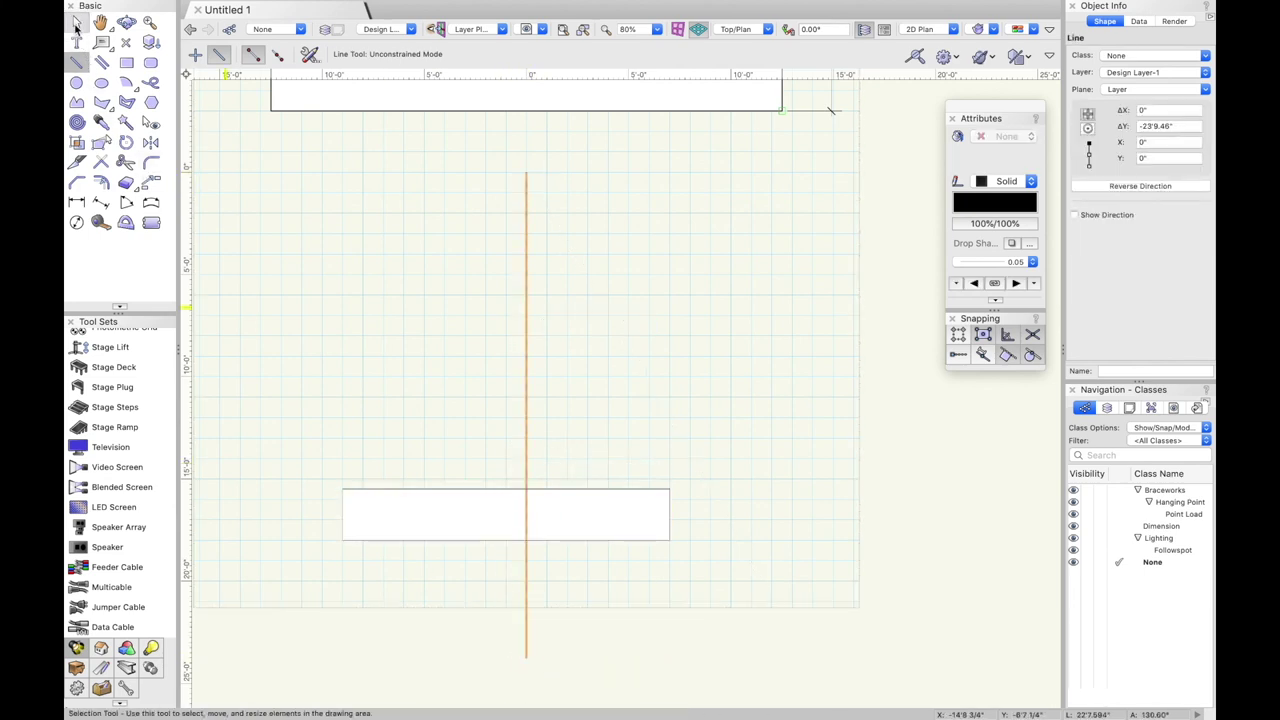
Centre the 16' rectangle on the vertical guide line and delete the line.
{"action": "left_click", "coordinate": [457, 514]}
{"action": "mouse_move", "coordinate": [503, 517]}
{"action": "left_mouse_down"}
{"action": "mouse_move", "coordinate": [523, 503]}
{"action": "mouse_move", "coordinate": [525, 541]}
{"action": "mouse_move", "coordinate": [524, 516]}
{"action": "left_mouse_up"}
{"action": "left_click", "coordinate": [491, 429]}
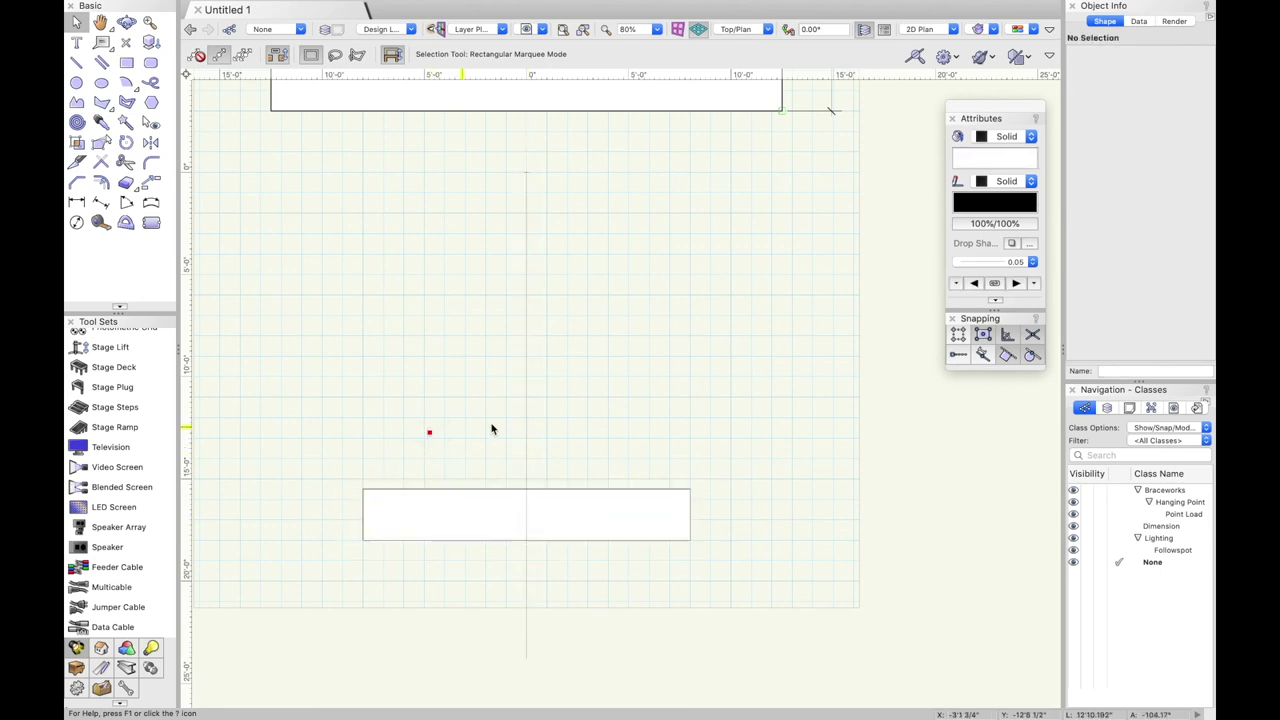
{"action": "left_click", "coordinate": [527, 414]}
{"action": "key", "text": "Delete"}
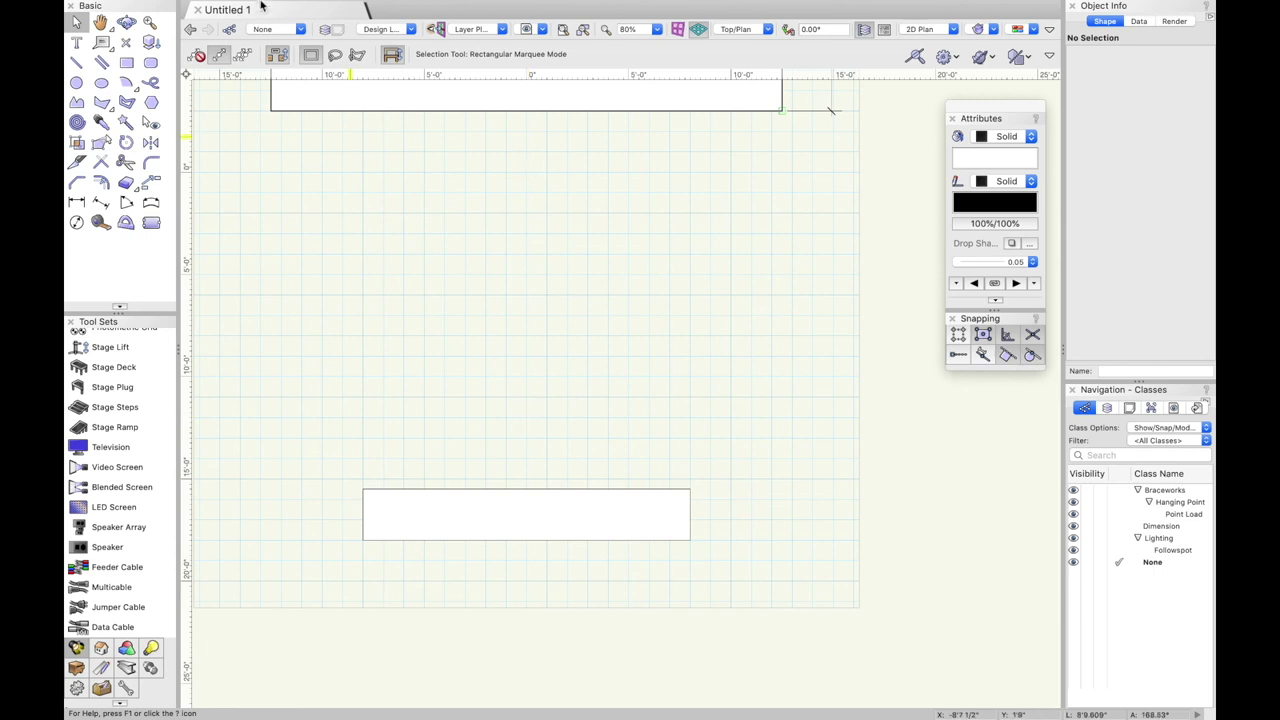
Reopen the Resource Manager palette and expand it to show the ETC lighting control symbols.
{"action": "mouse_move", "coordinate": [266, 7]}
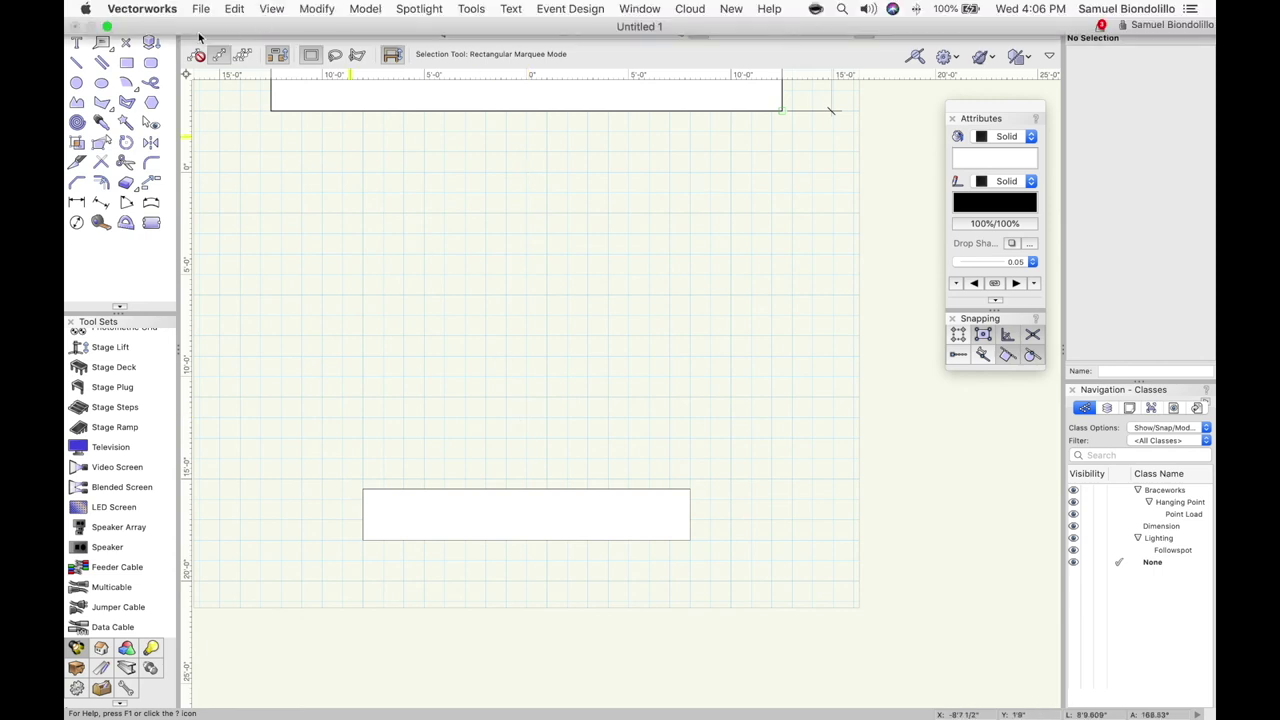
{"action": "left_click", "coordinate": [645, 10]}
{"action": "mouse_move", "coordinate": [700, 28]}
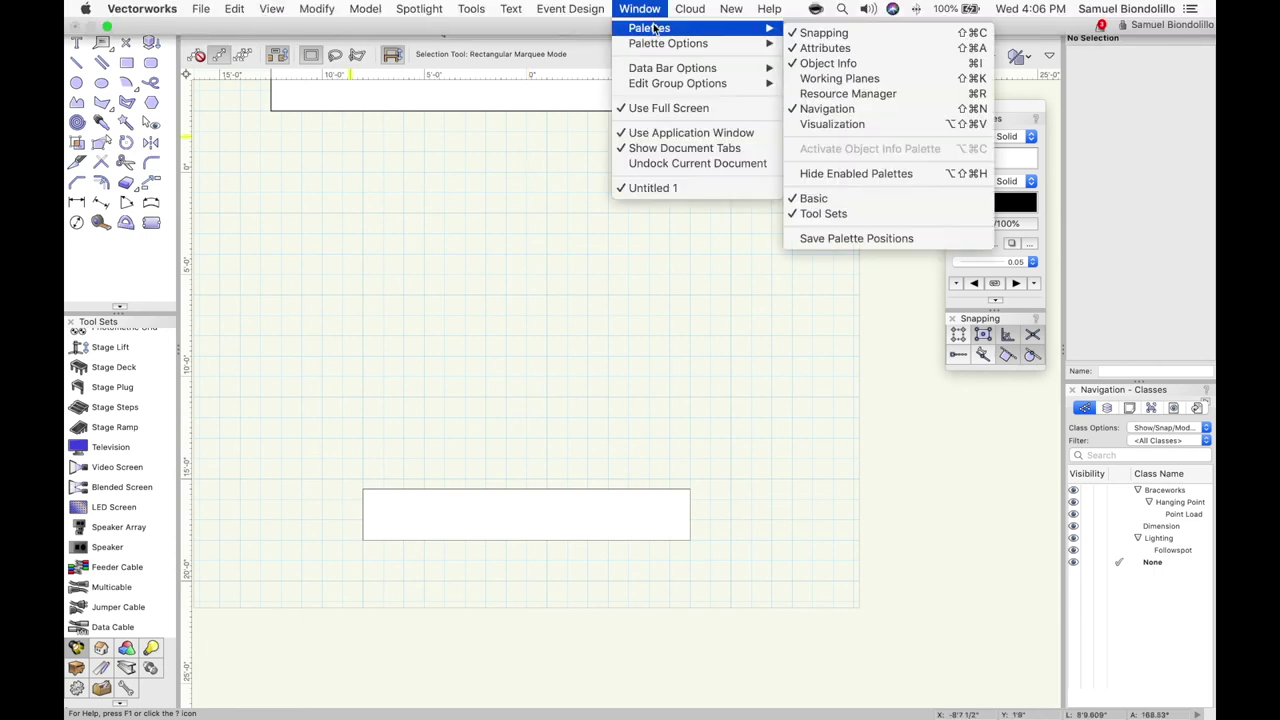
{"action": "left_click", "coordinate": [811, 99]}
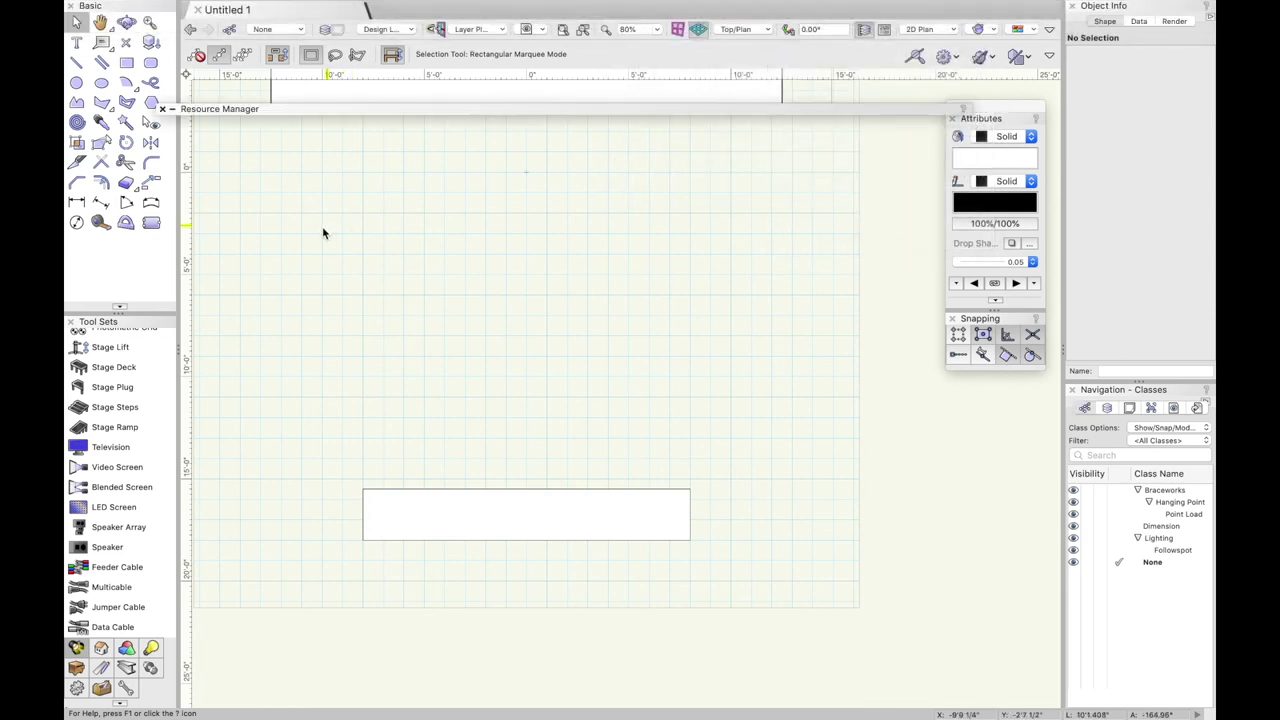
{"action": "left_click", "coordinate": [182, 110]}
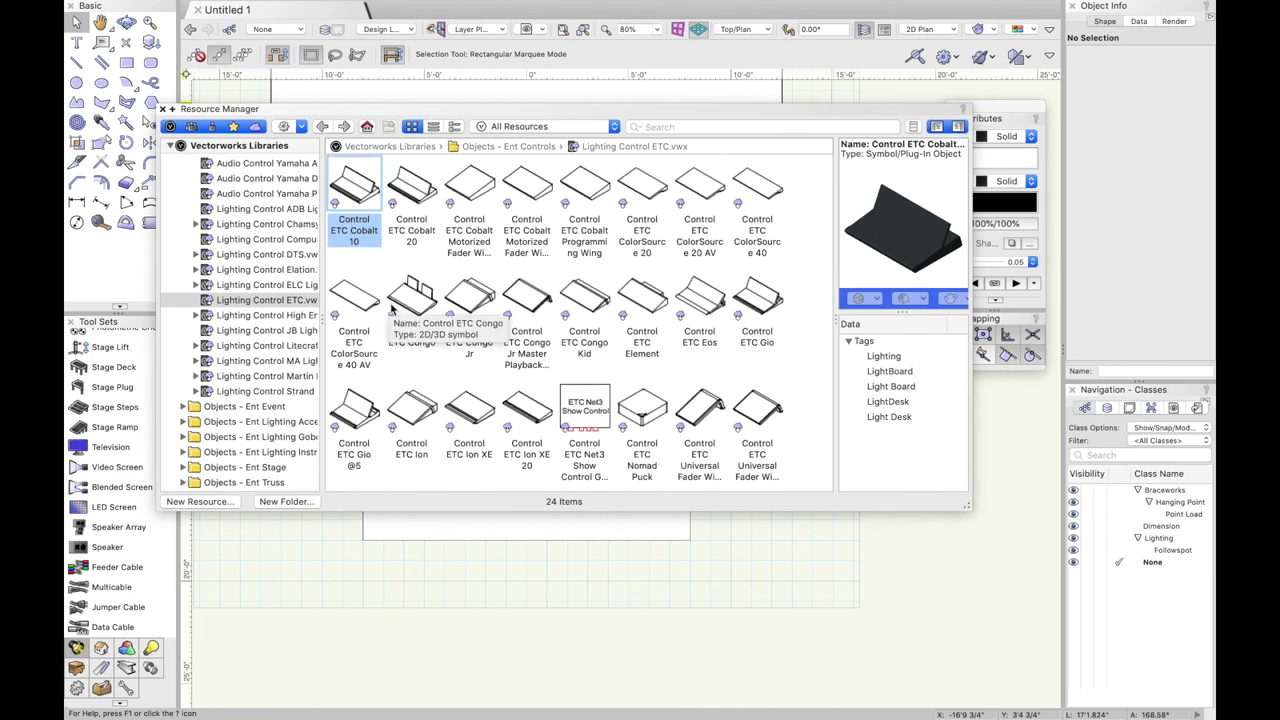
Activate the Control ETC Gio symbol, close the Resource Manager, and insert the console at the 16' rectangle's centre with no rotation.
{"action": "left_click", "coordinate": [768, 302]}
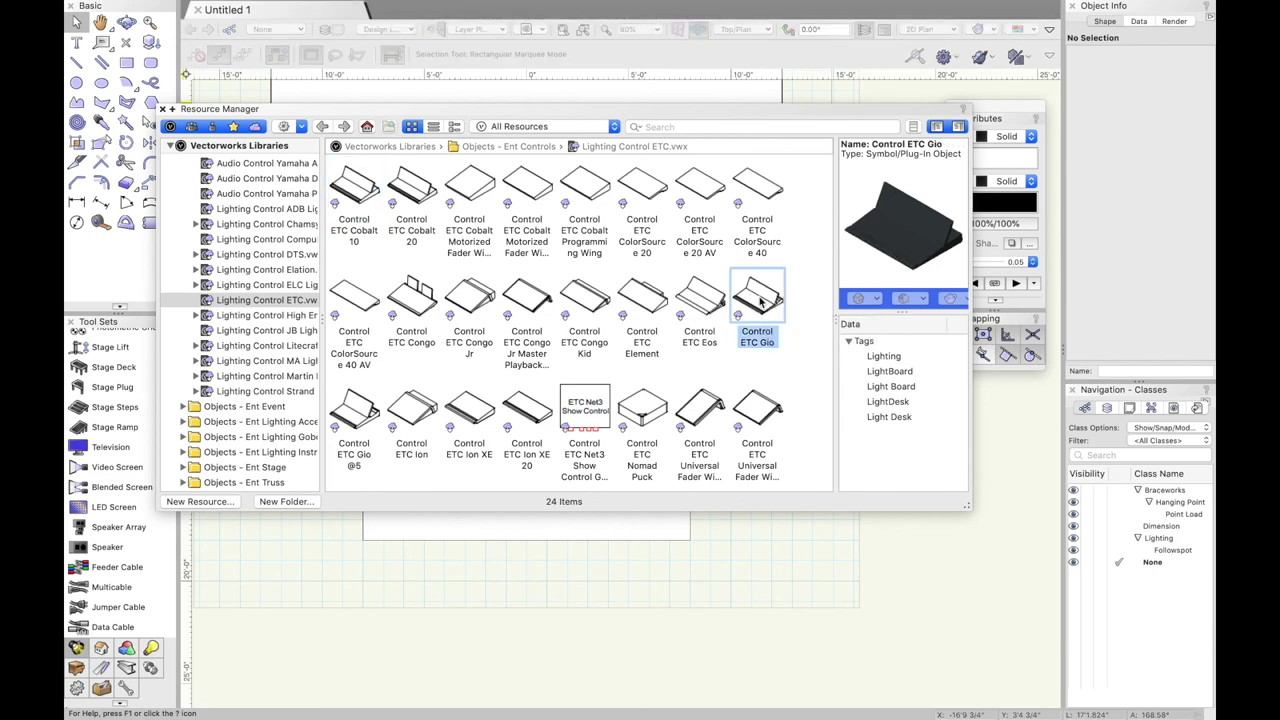
{"action": "double_click", "coordinate": [760, 302]}
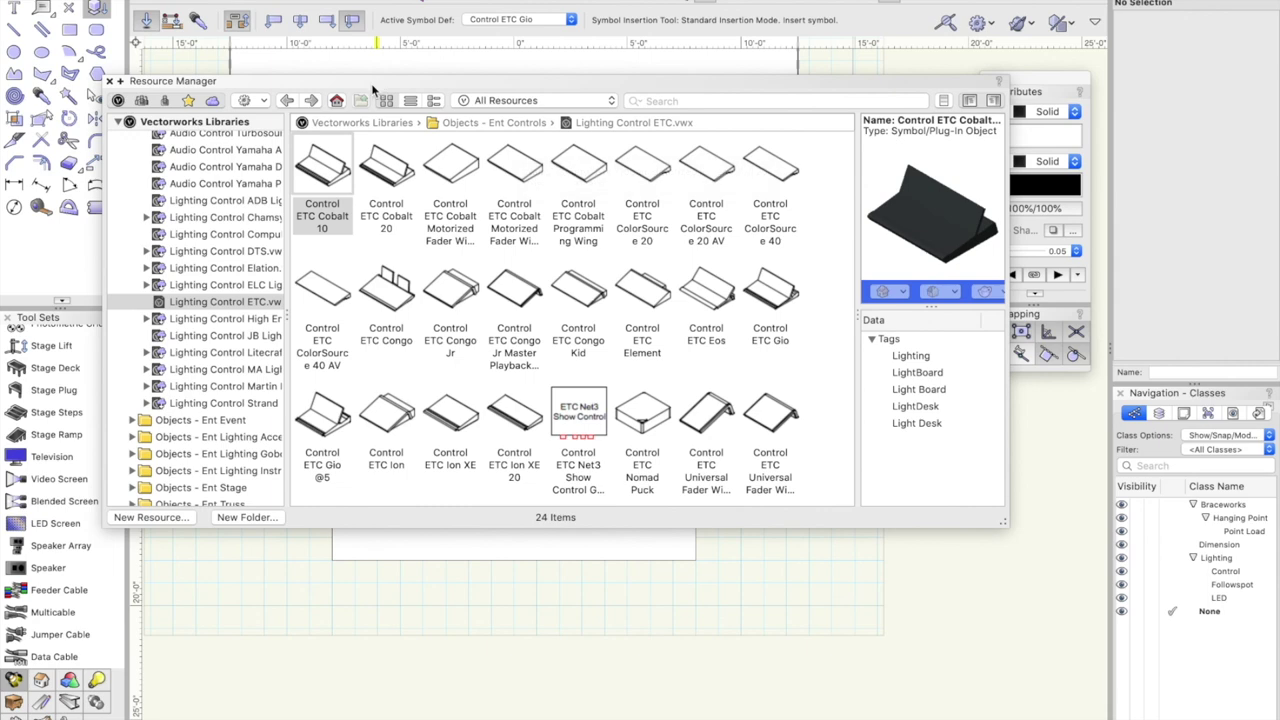
{"action": "left_click_drag", "start_coordinate": [372, 88], "coordinate": [429, 69]}
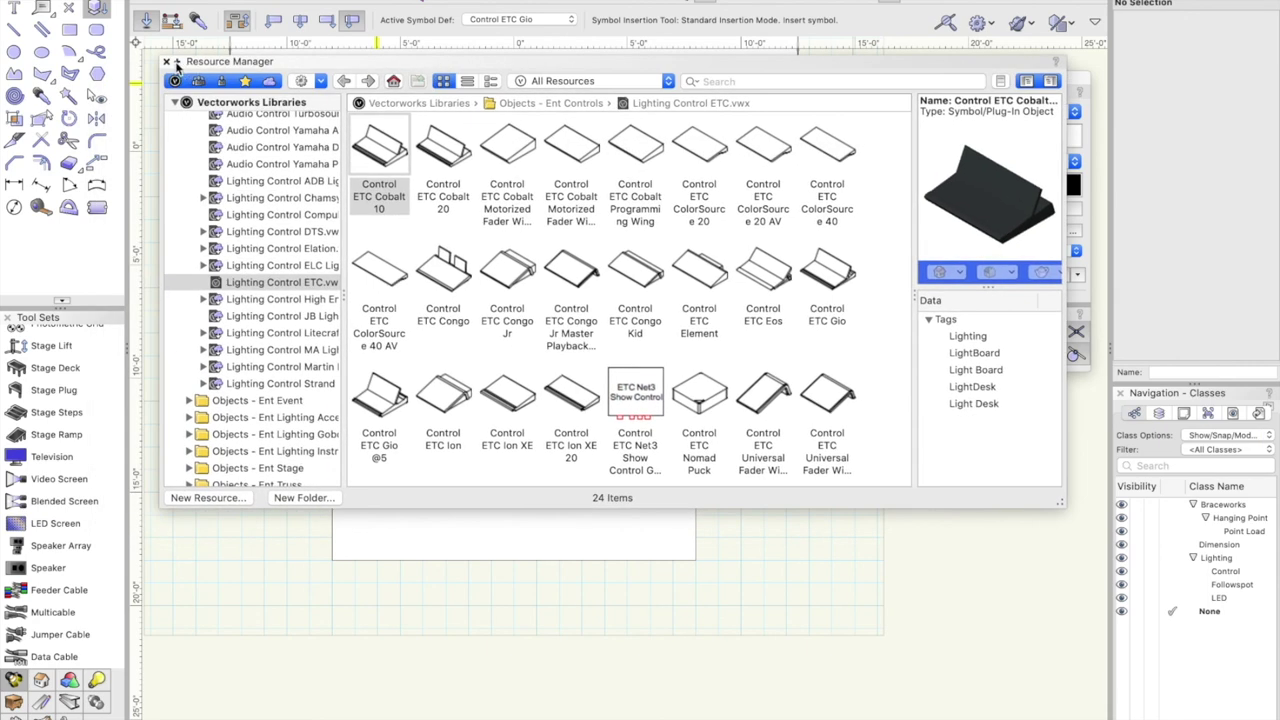
{"action": "left_click", "coordinate": [840, 278]}
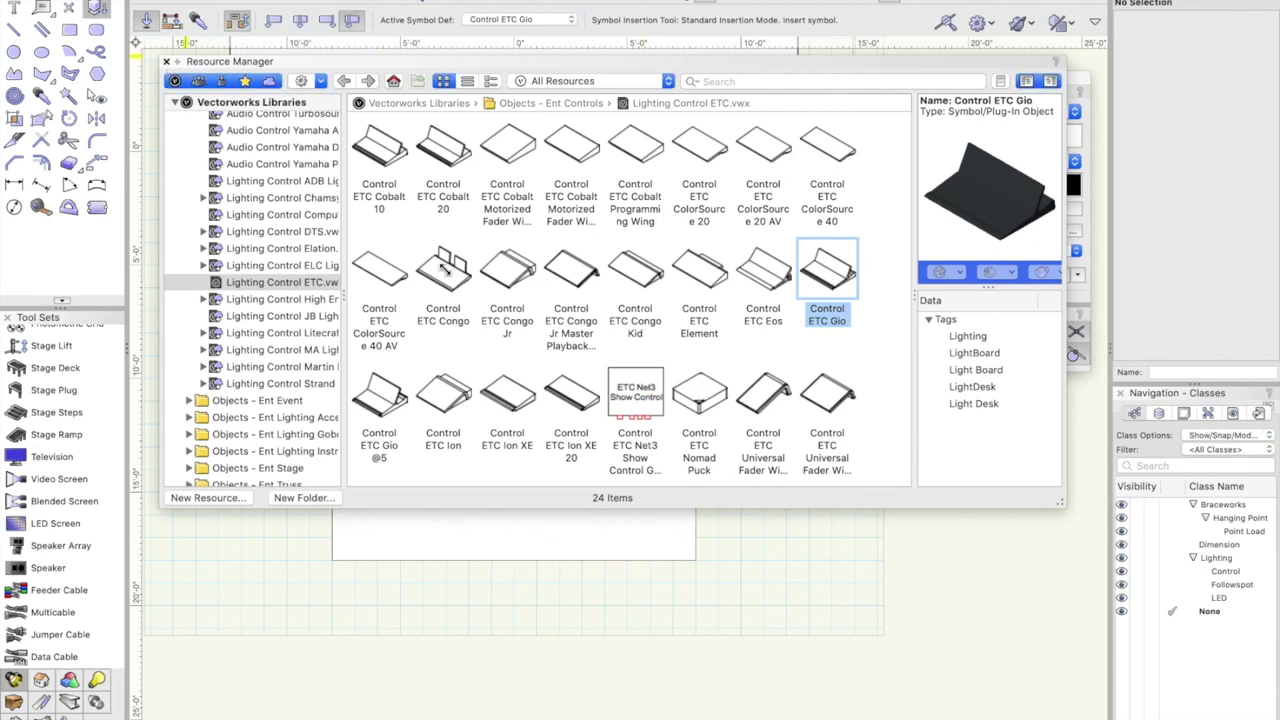
{"action": "left_click", "coordinate": [166, 61]}
{"action": "left_click", "coordinate": [513, 531]}
{"action": "left_click", "coordinate": [514, 455]}
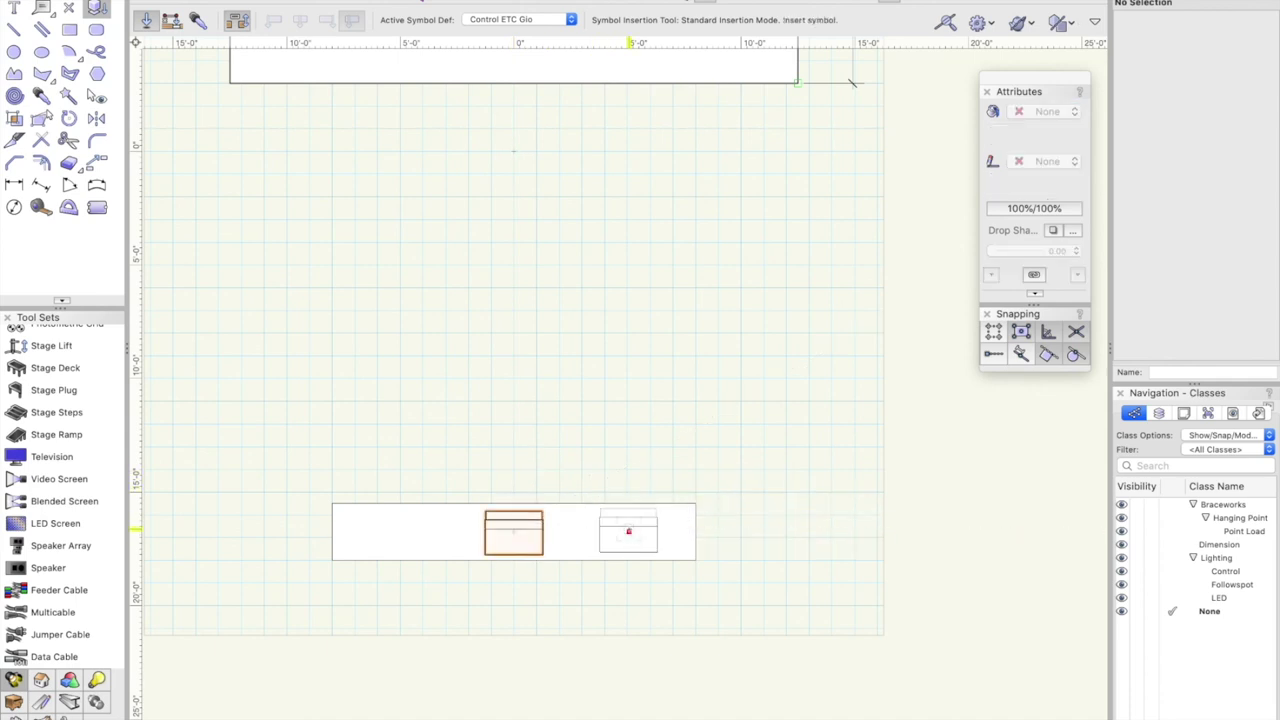
{"action": "key", "text": "x"}
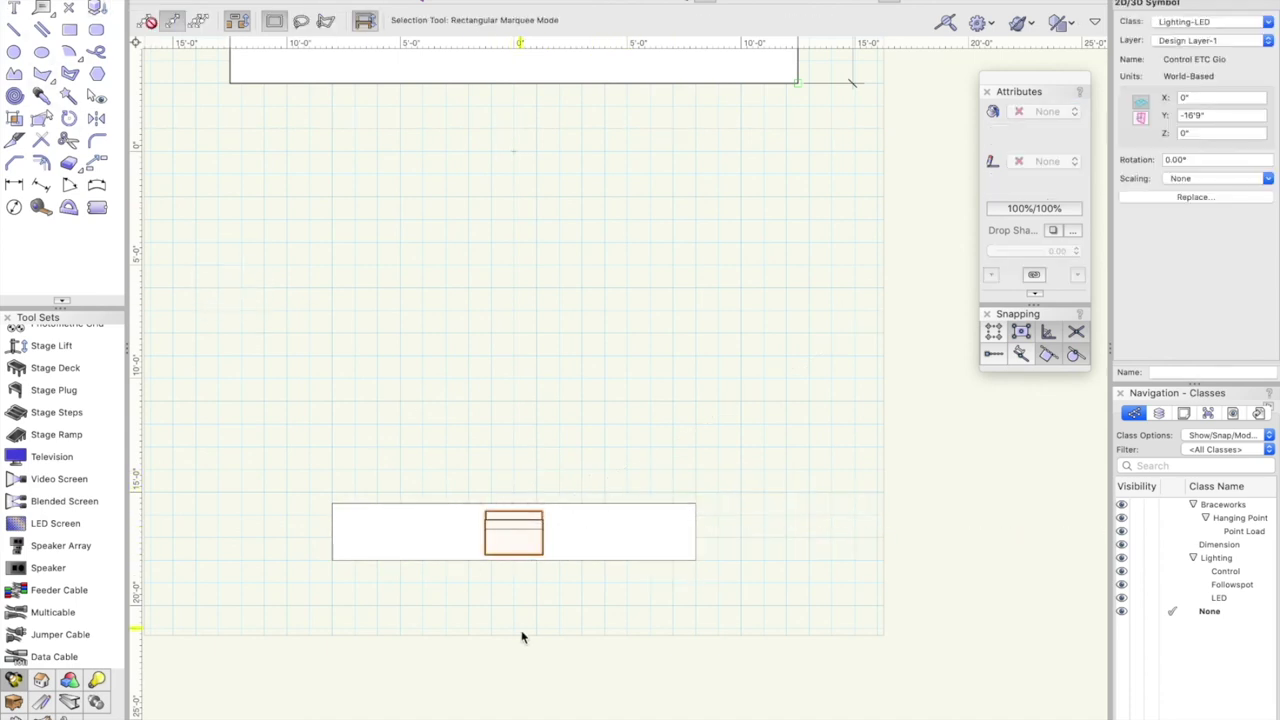
Move the ETC Gio console about 4' toward the right end of the 16' rectangle and deselect it.
{"action": "scroll", "coordinate": [517, 634], "scroll_direction": "up", "scroll_amount": 3}
{"action": "left_click_drag", "start_coordinate": [508, 460], "coordinate": [671, 466]}
{"action": "left_click", "coordinate": [480, 325]}
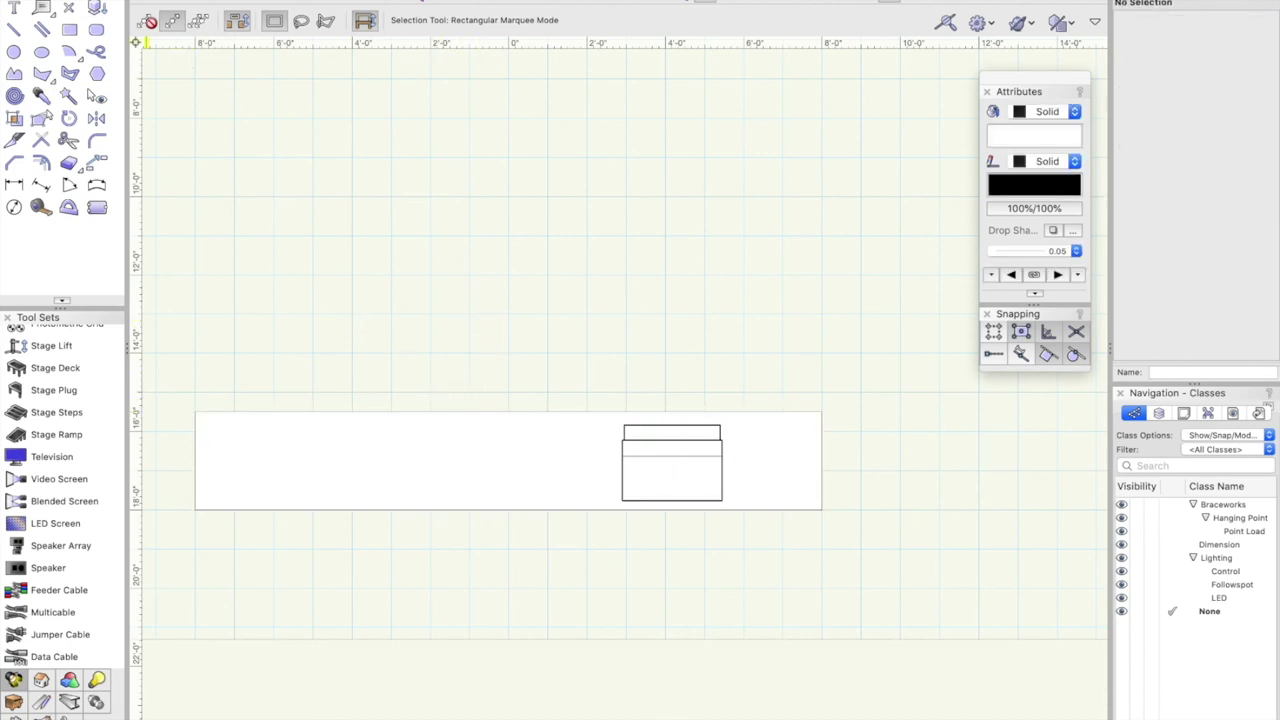
Inspect the rectangle and console in 3D with the Flyover tool, and return to the 2D Plan view.
{"action": "key", "text": "shift+c"}
{"action": "left_click", "coordinate": [822, 264]}
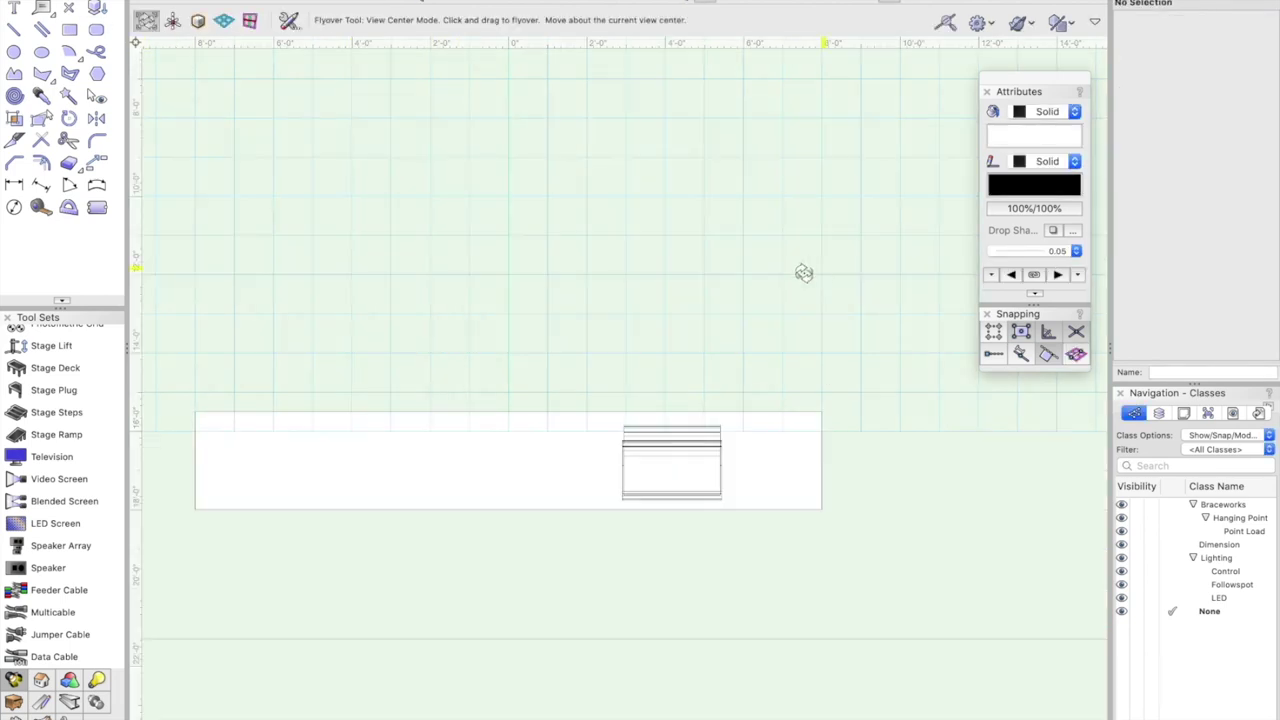
{"action": "left_click_drag", "start_coordinate": [512, 531], "coordinate": [551, 486]}
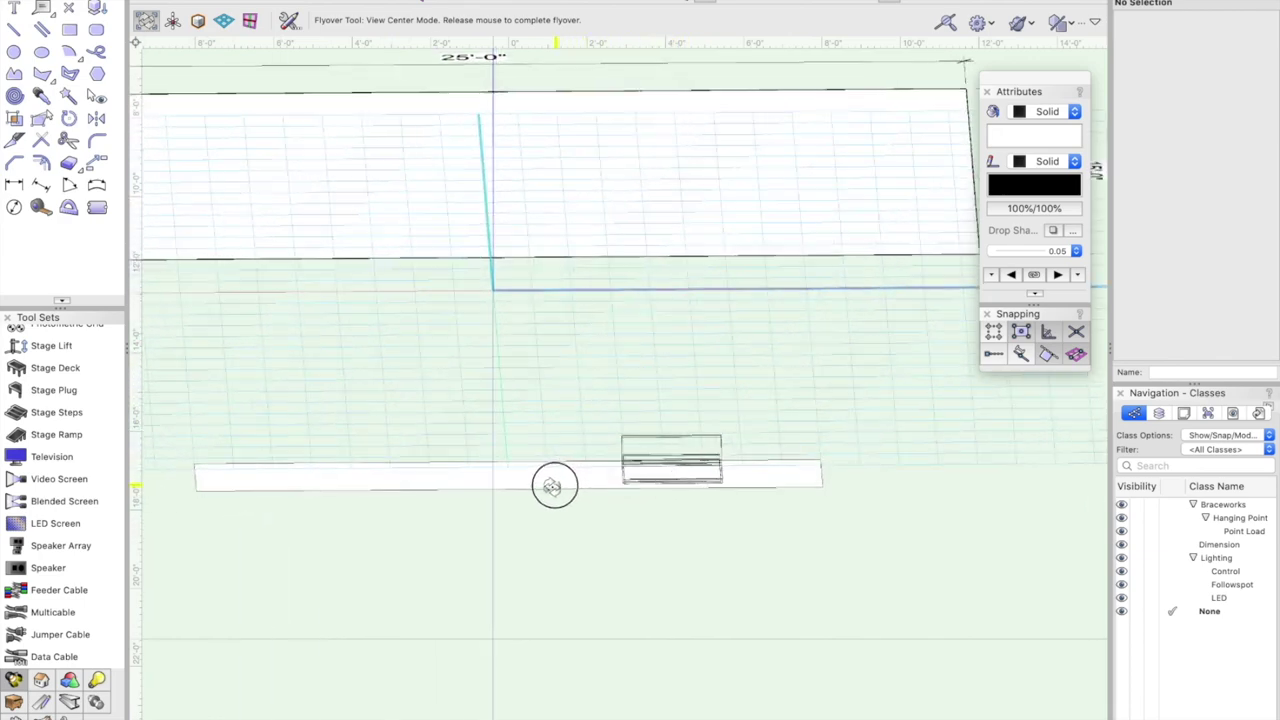
{"action": "left_click", "coordinate": [1010, 12]}
{"action": "left_click", "coordinate": [948, 20]}
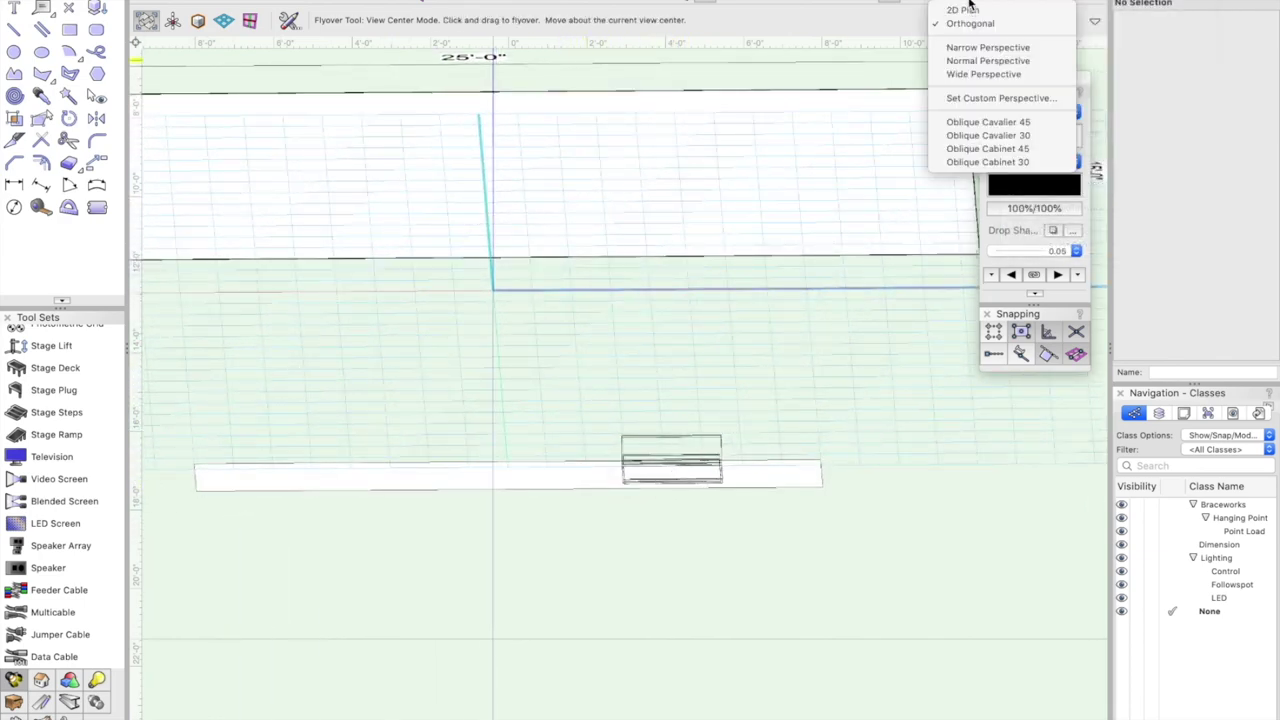
{"action": "left_click", "coordinate": [963, 9]}
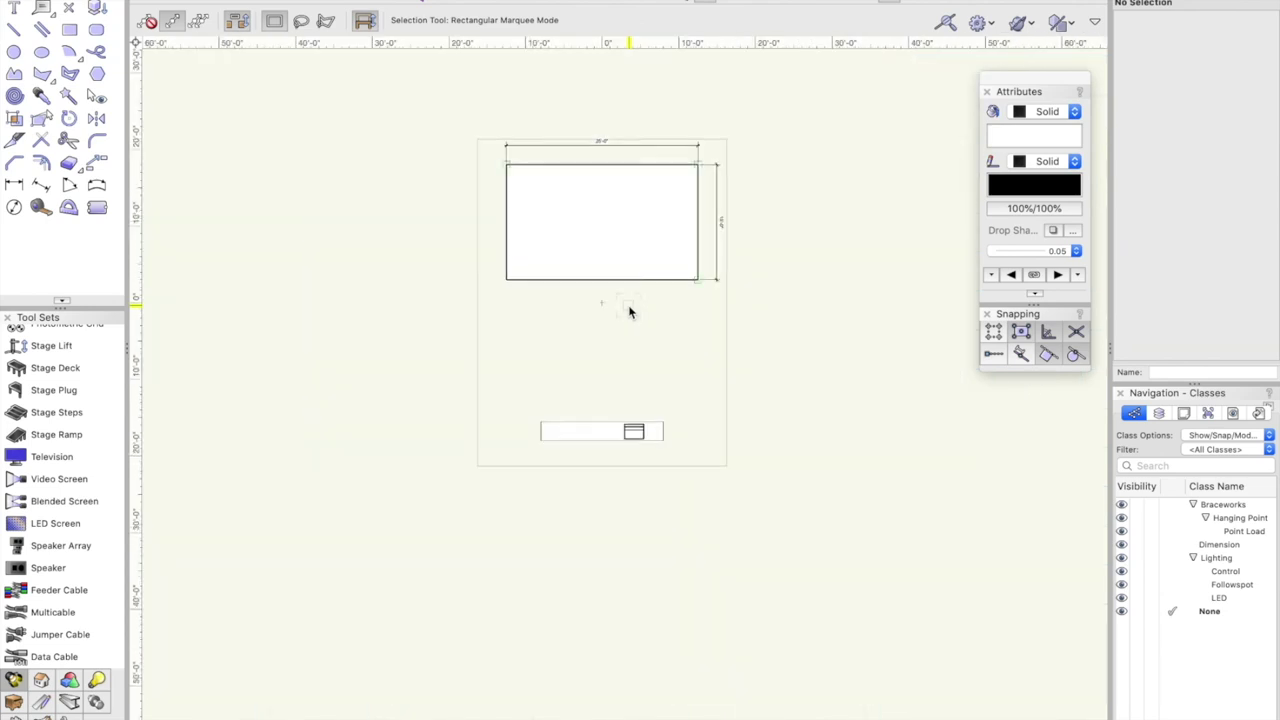
{"action": "scroll", "coordinate": [629, 313], "scroll_direction": "down", "scroll_amount": 1}
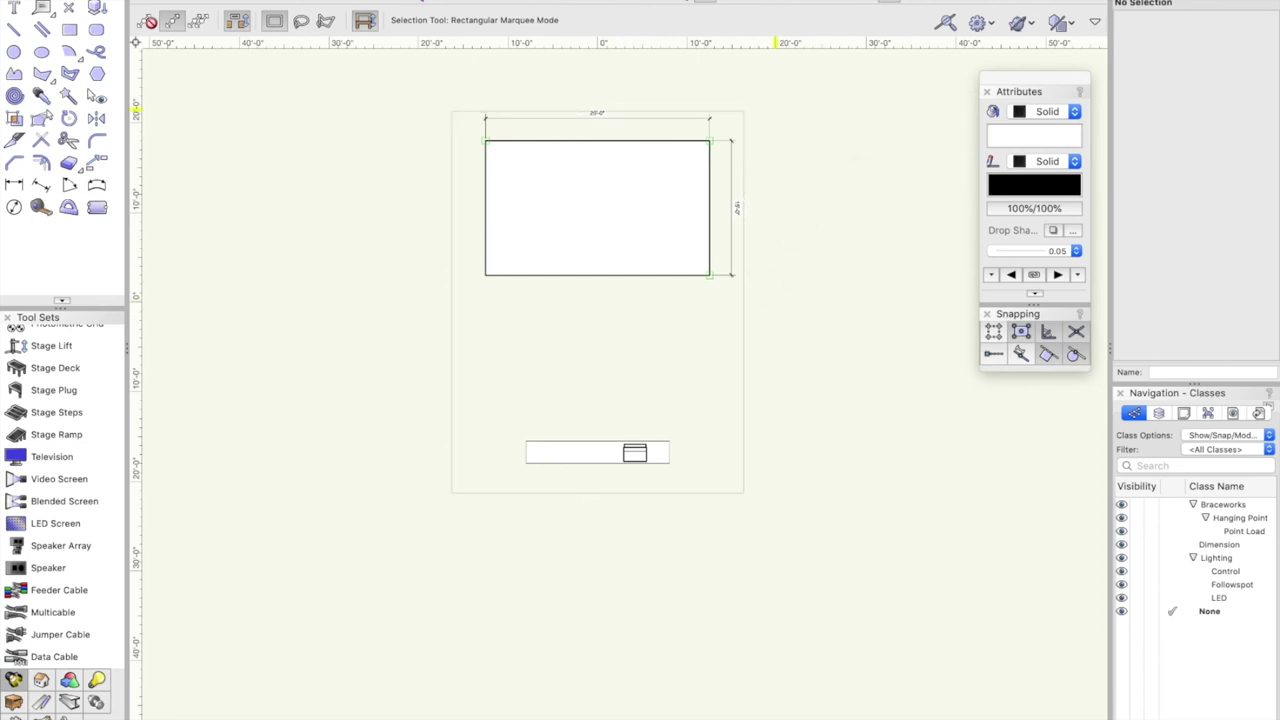
Reopen the Resource Manager palette from the palettes list.
{"action": "left_click", "coordinate": [630, 2]}
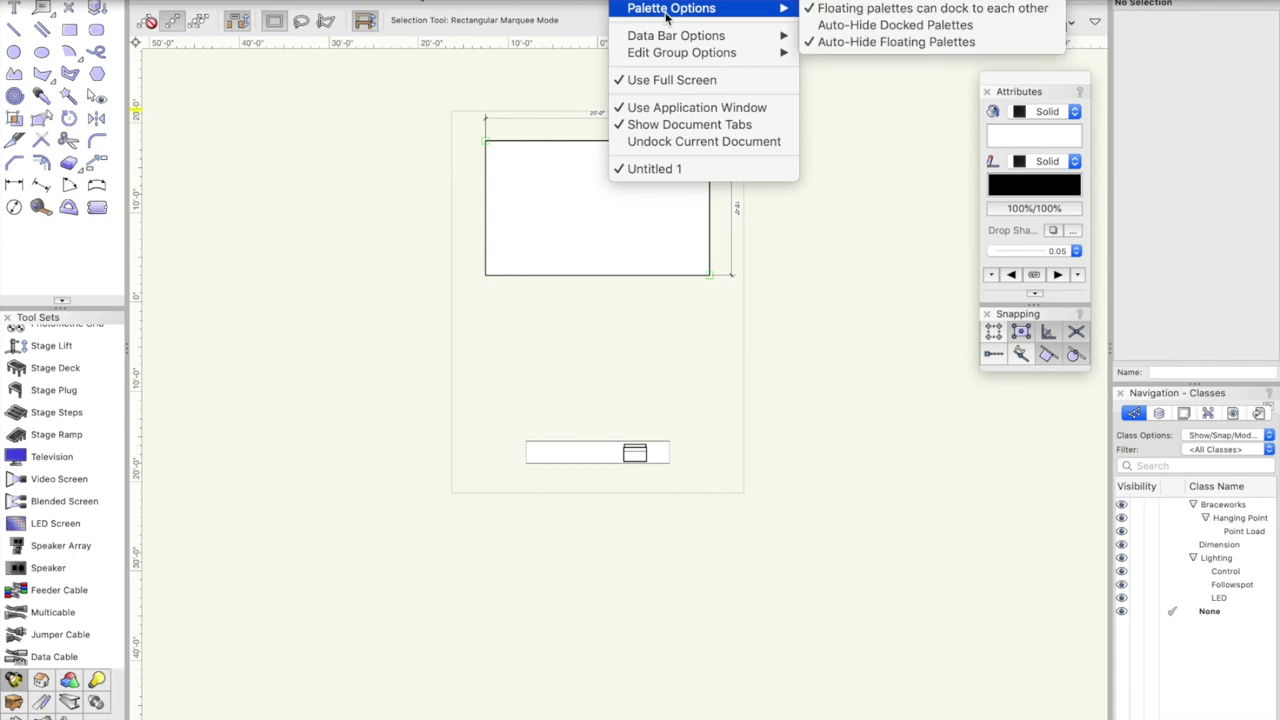
{"action": "mouse_move", "coordinate": [720, 5]}
{"action": "left_click", "coordinate": [862, 64]}
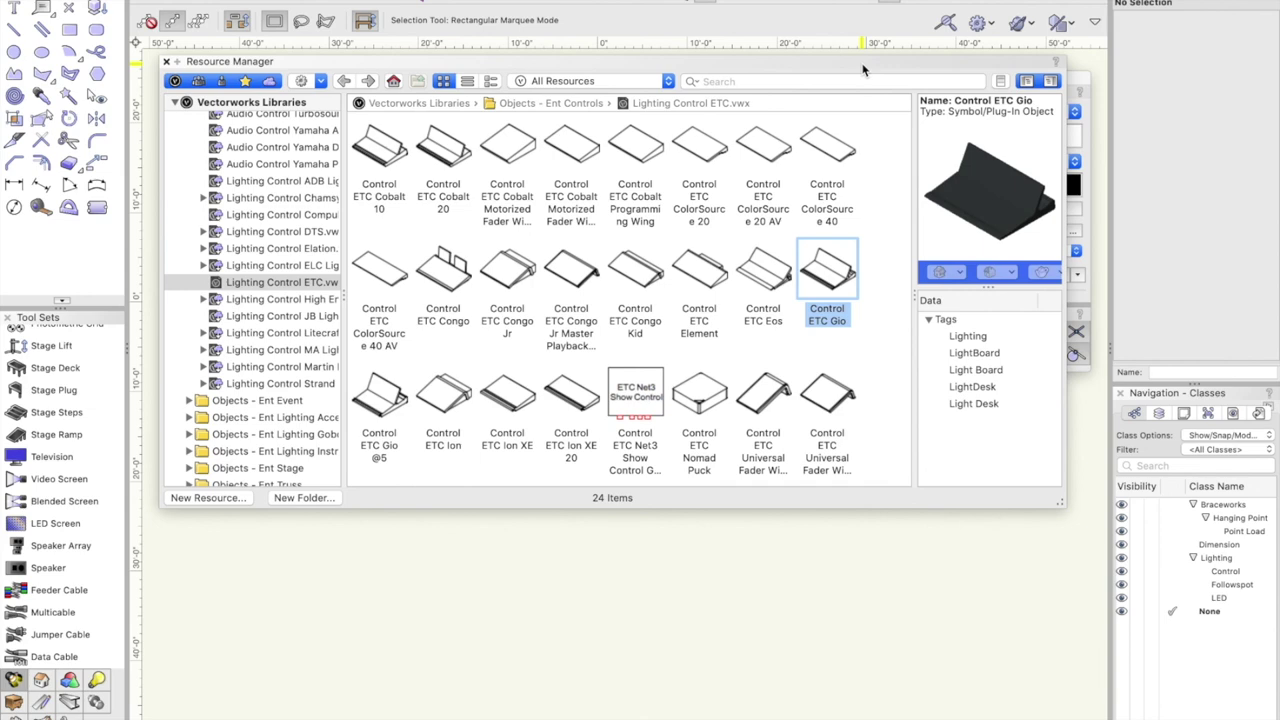
Collapse the Objects - Ent Controls folder in Vectorworks Libraries and look inside the Objects - Landscape Furnishings folder.
{"action": "scroll", "coordinate": [230, 205], "scroll_direction": "up", "scroll_amount": 10}
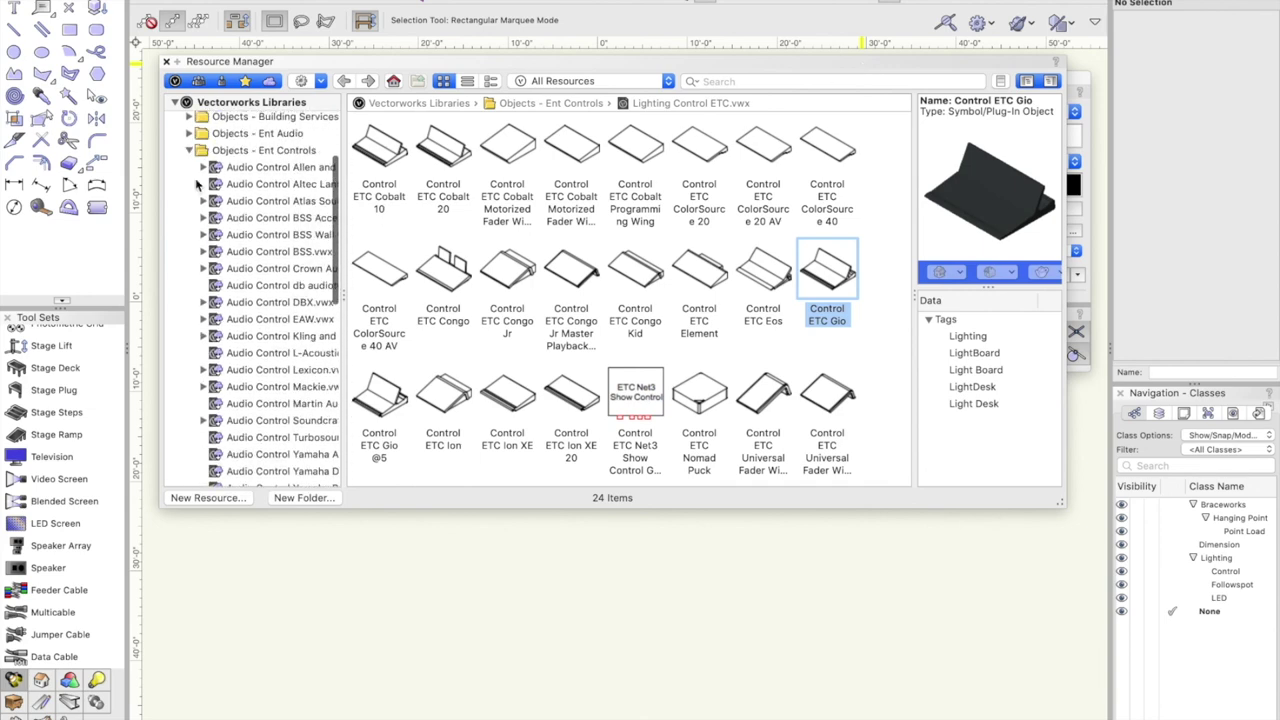
{"action": "left_click", "coordinate": [198, 151]}
{"action": "scroll", "coordinate": [215, 175], "scroll_direction": "up", "scroll_amount": 3}
{"action": "scroll", "coordinate": [222, 178], "scroll_direction": "down", "scroll_amount": 3}
{"action": "scroll", "coordinate": [222, 178], "scroll_direction": "up", "scroll_amount": 1}
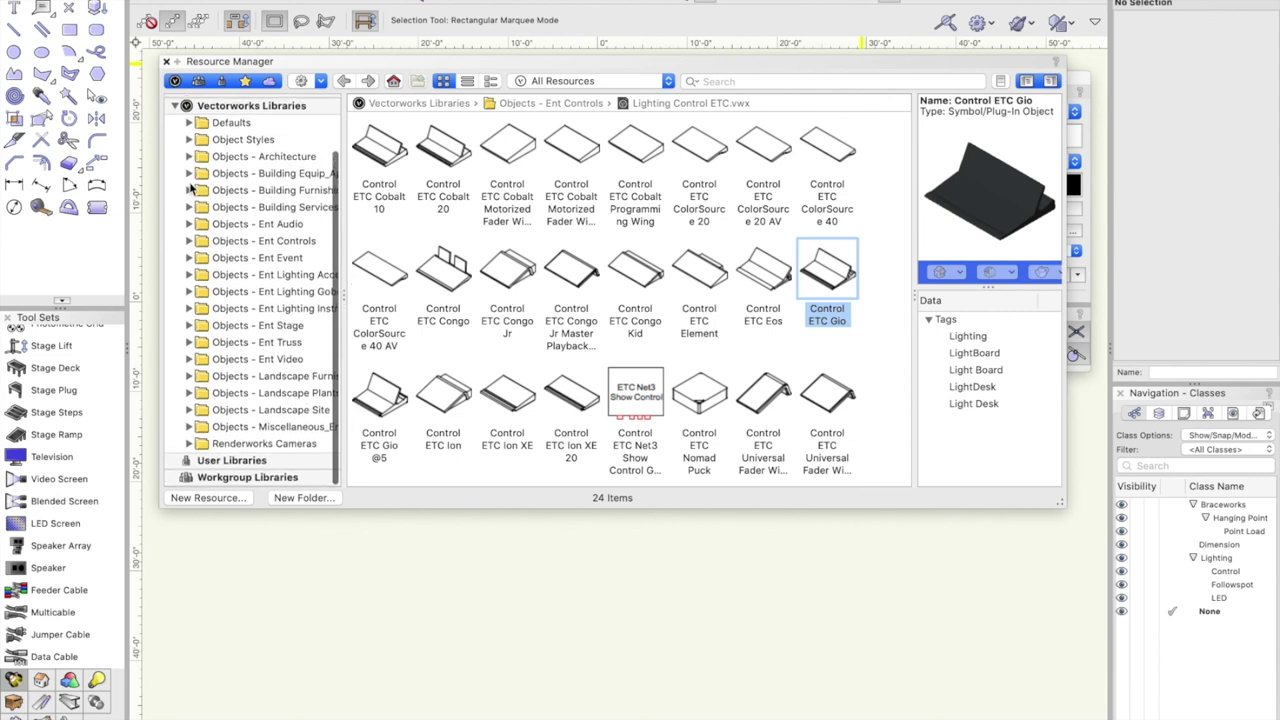
{"action": "left_click", "coordinate": [189, 376]}
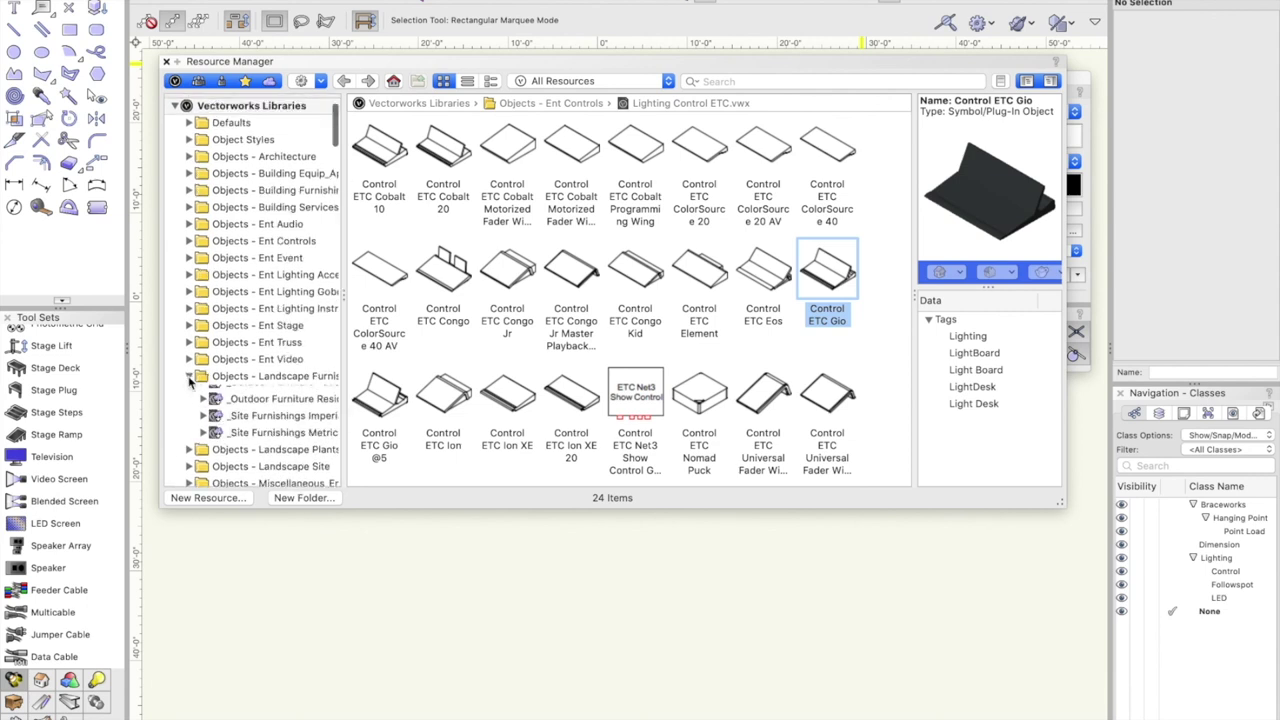
{"action": "scroll", "coordinate": [190, 340], "scroll_direction": "down", "scroll_amount": 3}
{"action": "left_click", "coordinate": [189, 320]}
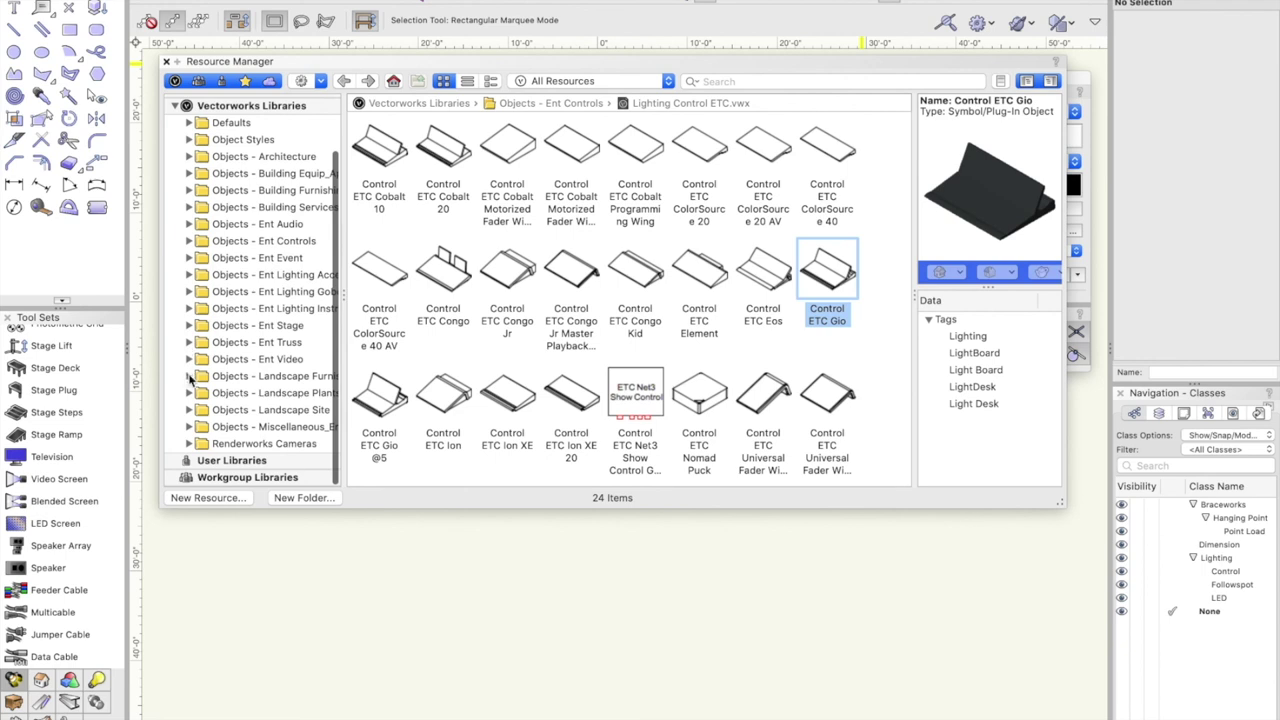
Open the Abies alba Artistic Elev file in the 2D Imagery Elev Artistic folder of Objects - Landscape Plants.
{"action": "left_click", "coordinate": [189, 393]}
{"action": "scroll", "coordinate": [203, 420], "scroll_direction": "down", "scroll_amount": 4}
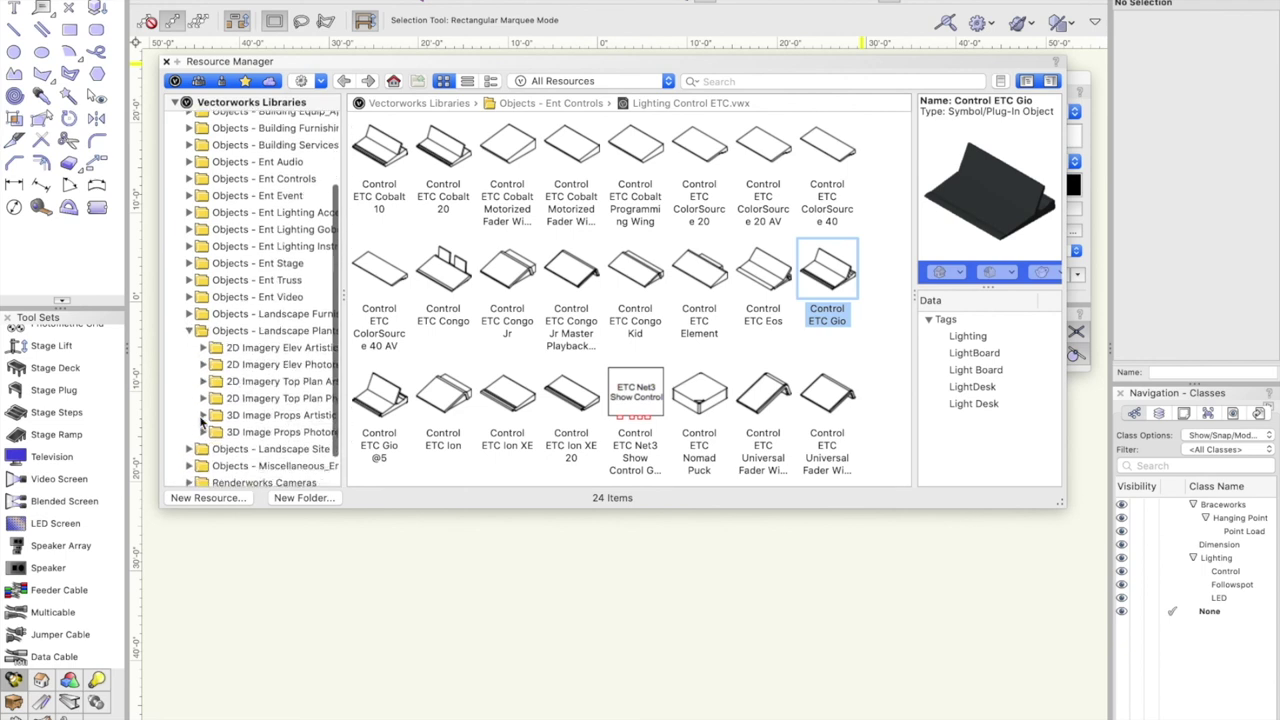
{"action": "left_click", "coordinate": [204, 341]}
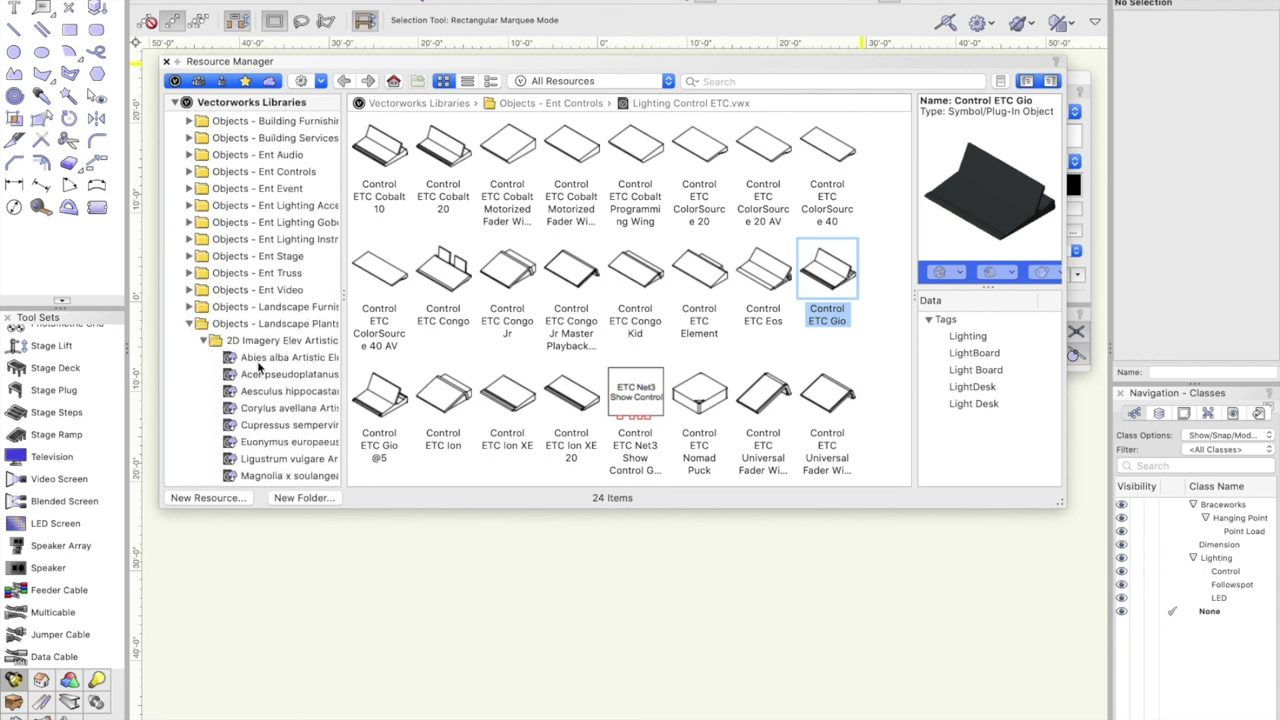
{"action": "left_click", "coordinate": [257, 359]}
Insert the Abies alba 20.0 S Color Wash 1 Elev symbol at about X -7'0", Y -33'2" with no rotation, and close the Resource Manager.
{"action": "double_click", "coordinate": [383, 140]}
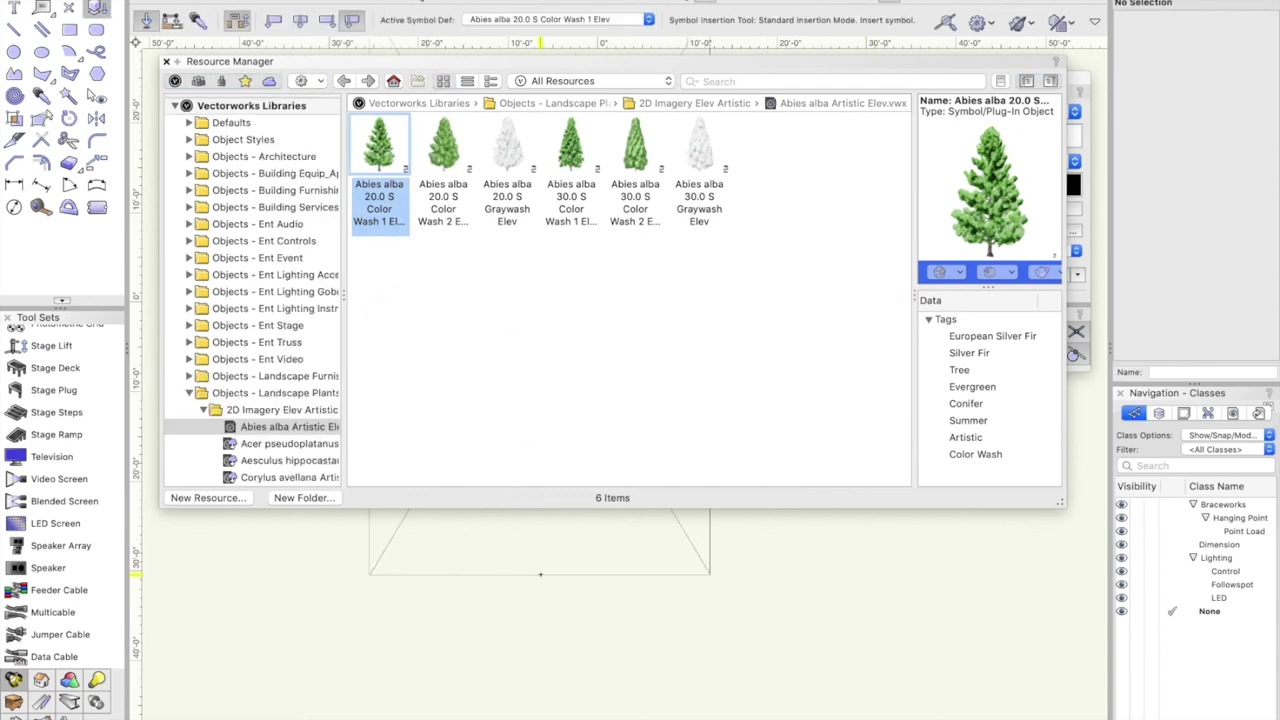
{"action": "left_click", "coordinate": [534, 600]}
{"action": "left_click", "coordinate": [534, 600]}
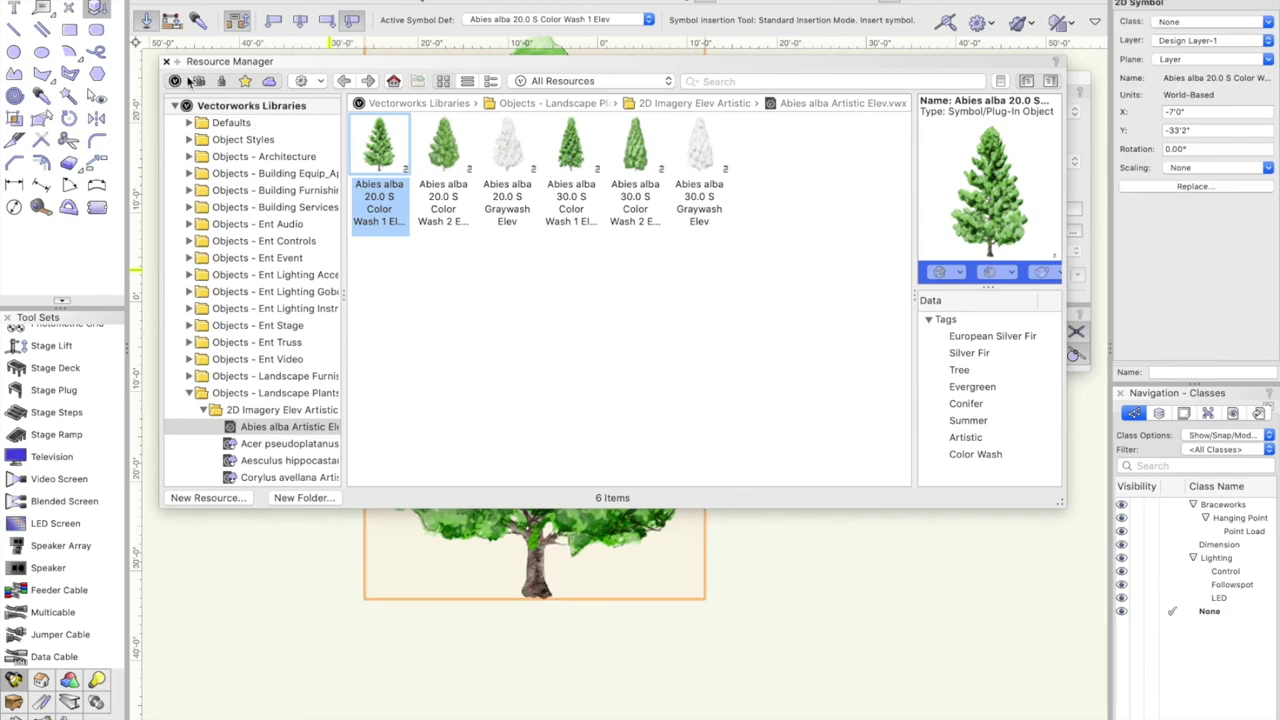
{"action": "left_click", "coordinate": [166, 61]}
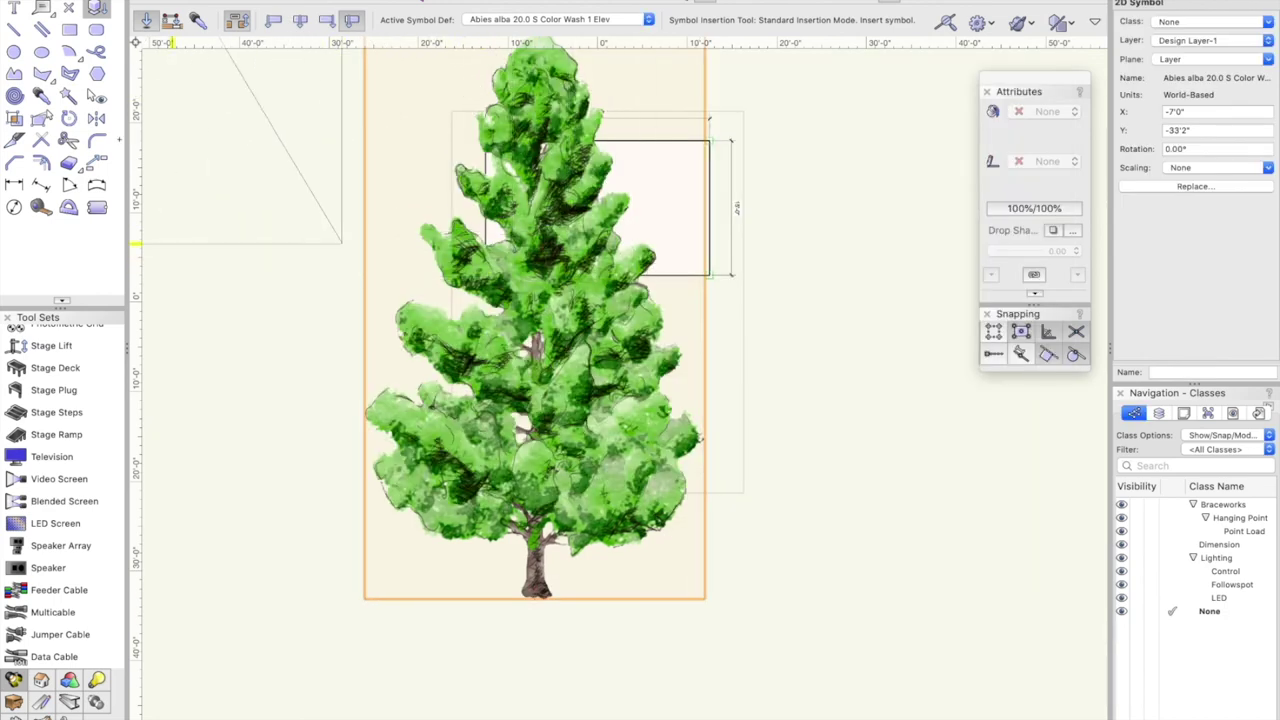
Move the fir tree symbol to about X -26', Y 11', partly clear of the stage rectangle, and delete it.
{"action": "key", "text": "x"}
{"action": "scroll", "coordinate": [508, 518], "scroll_direction": "down", "scroll_amount": 3}
{"action": "scroll", "coordinate": [508, 518], "scroll_direction": "up", "scroll_amount": 2}
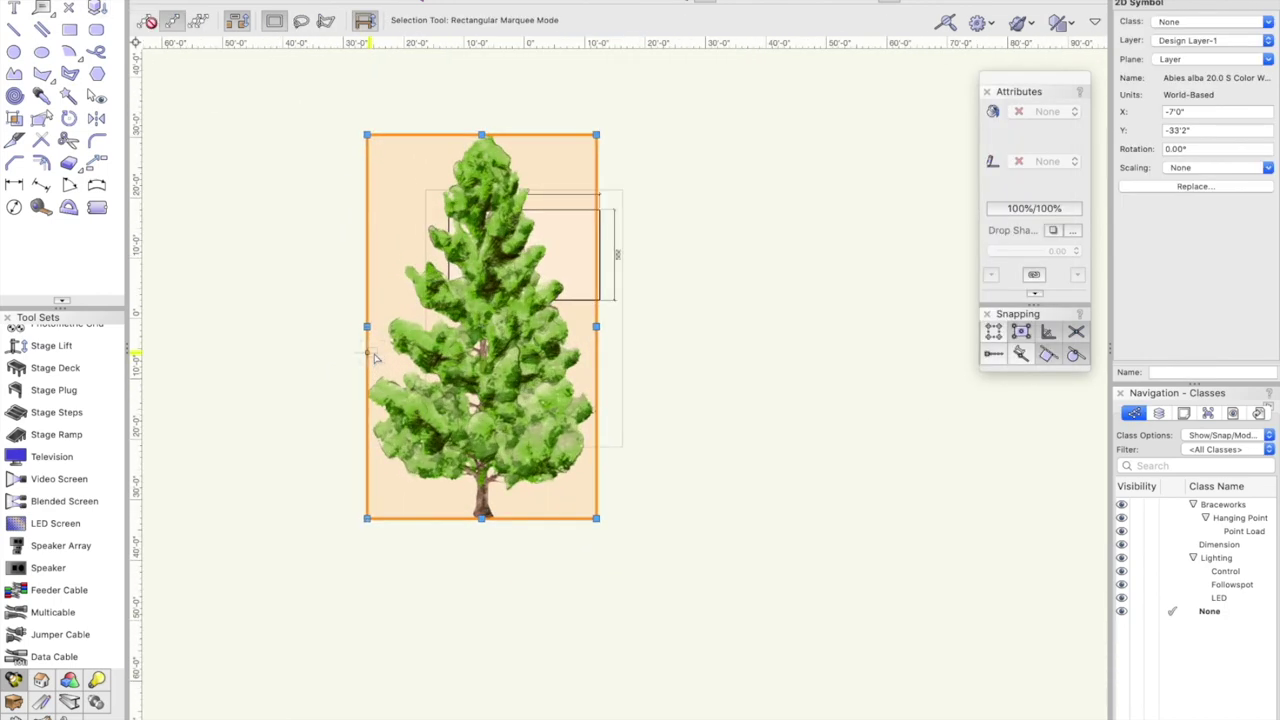
{"action": "left_click_drag", "start_coordinate": [481, 518], "coordinate": [367, 250]}
{"action": "scroll", "coordinate": [384, 391], "scroll_direction": "down", "scroll_amount": 2}
{"action": "scroll", "coordinate": [384, 391], "scroll_direction": "up", "scroll_amount": 2}
{"action": "scroll", "coordinate": [384, 391], "scroll_direction": "down", "scroll_amount": 2}
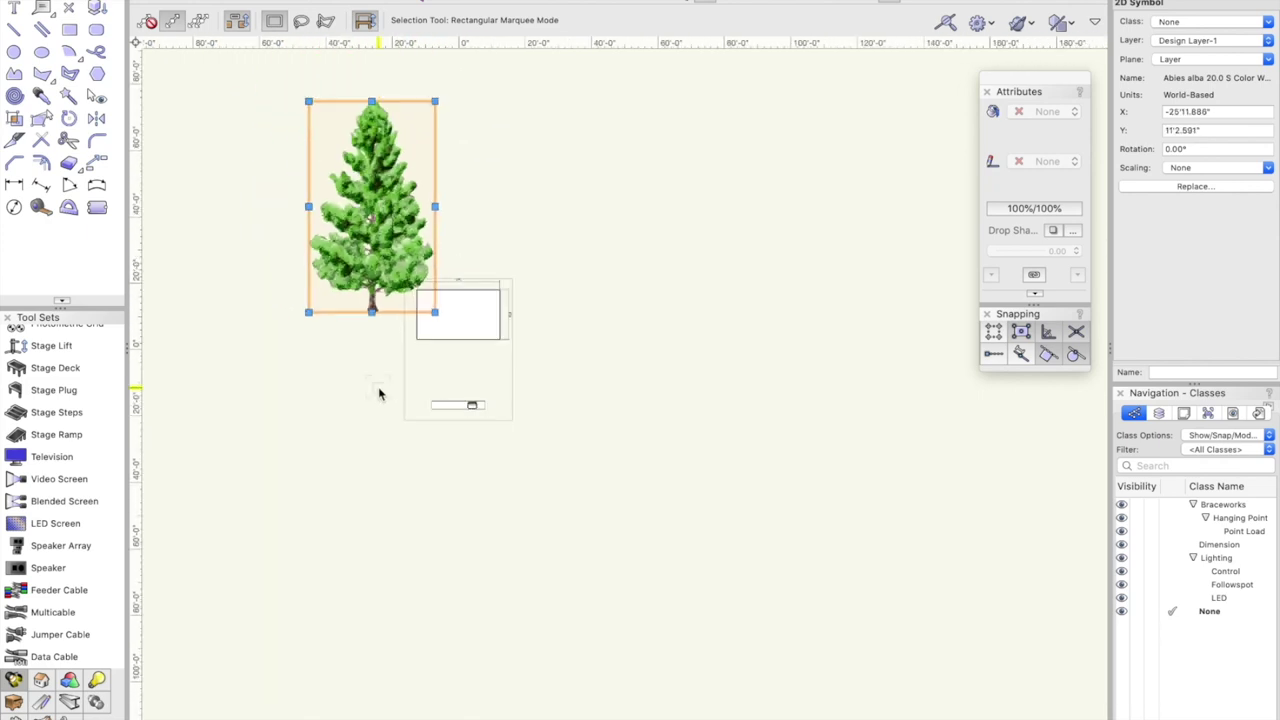
{"action": "key", "text": "Delete"}
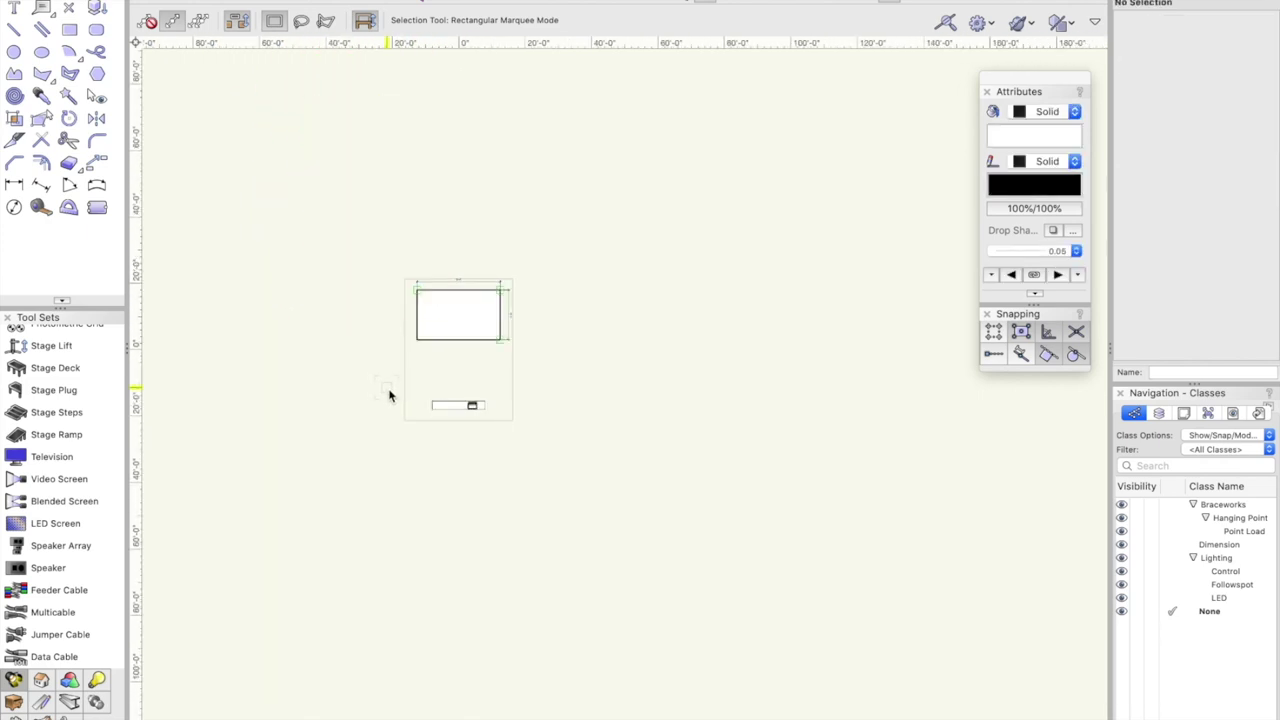
Open the Visualization palette, view its lights list clear of the drawing, and close the palette.
{"action": "scroll", "coordinate": [390, 396], "scroll_direction": "up", "scroll_amount": 2}
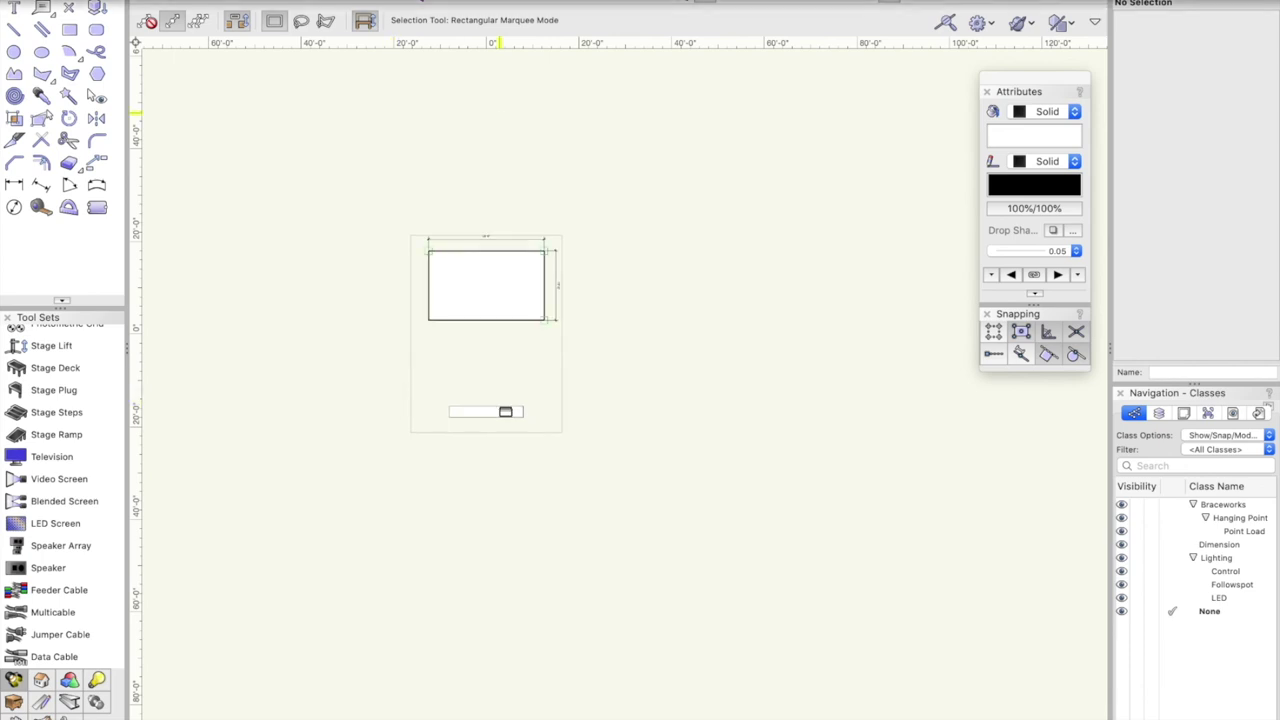
{"action": "left_click", "coordinate": [660, 2]}
{"action": "mouse_move", "coordinate": [660, 3]}
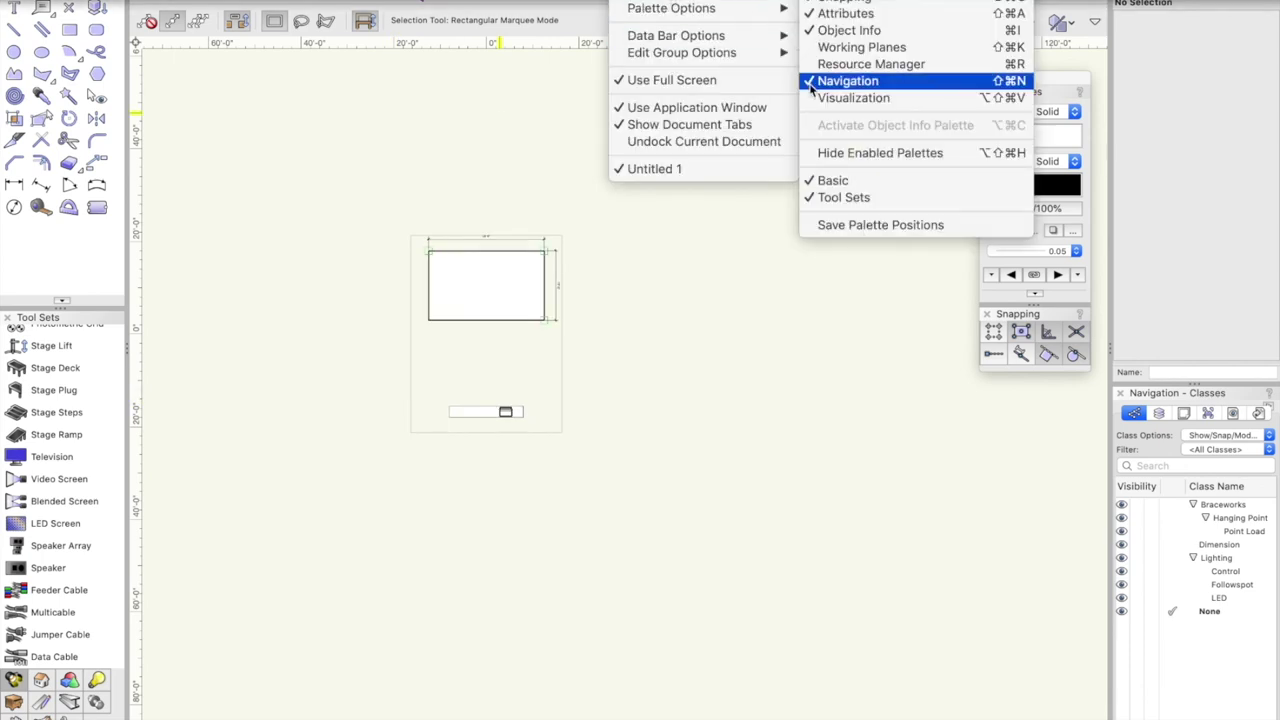
{"action": "left_click", "coordinate": [832, 103]}
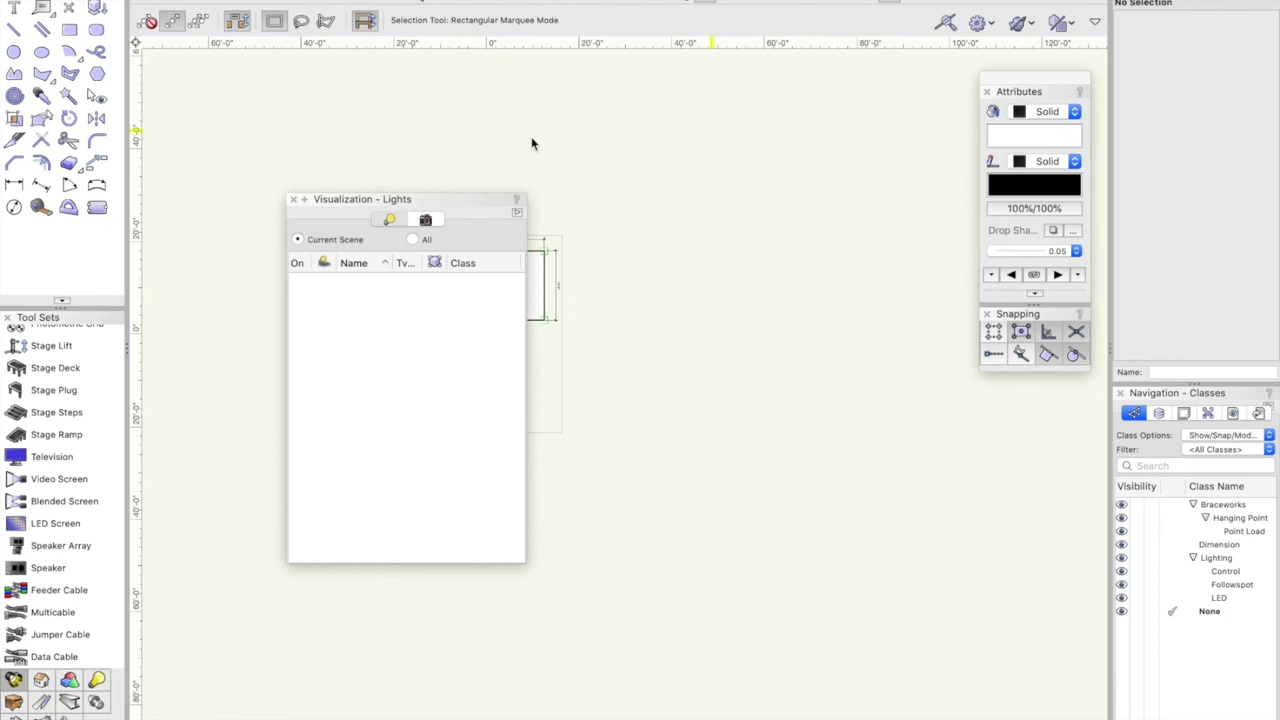
{"action": "left_click_drag", "start_coordinate": [357, 201], "coordinate": [878, 110]}
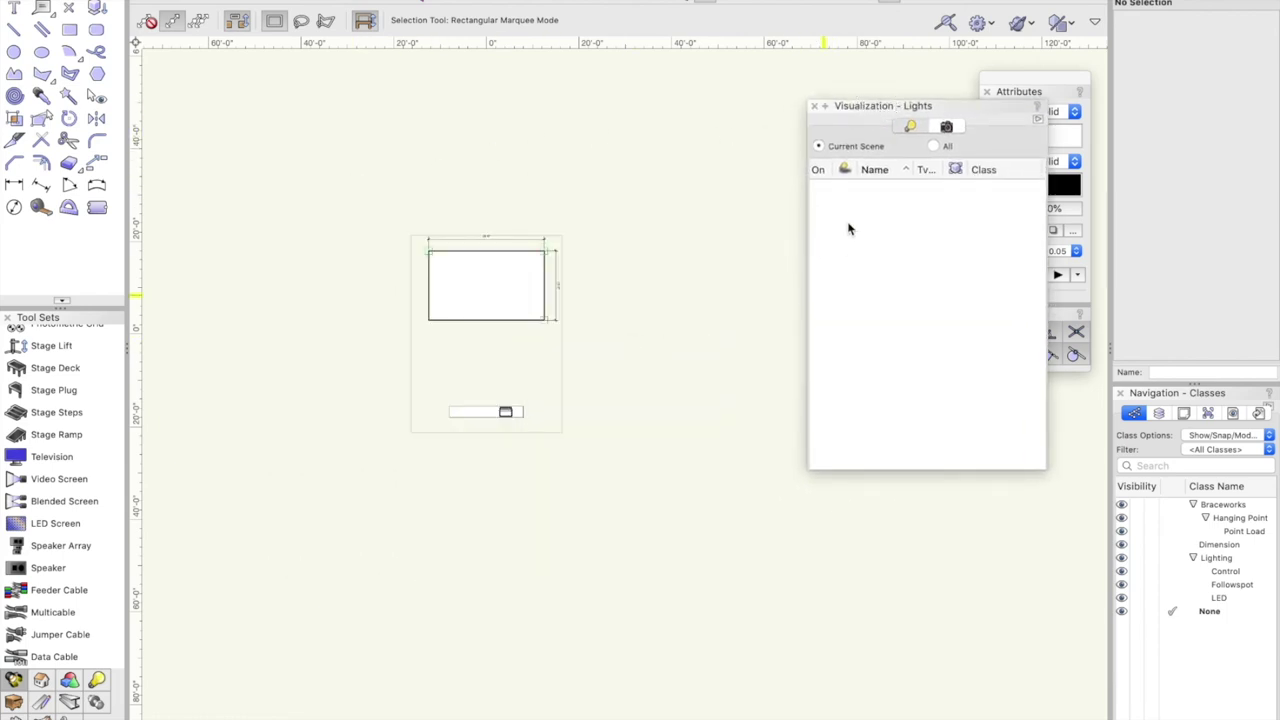
{"action": "left_click", "coordinate": [815, 106]}
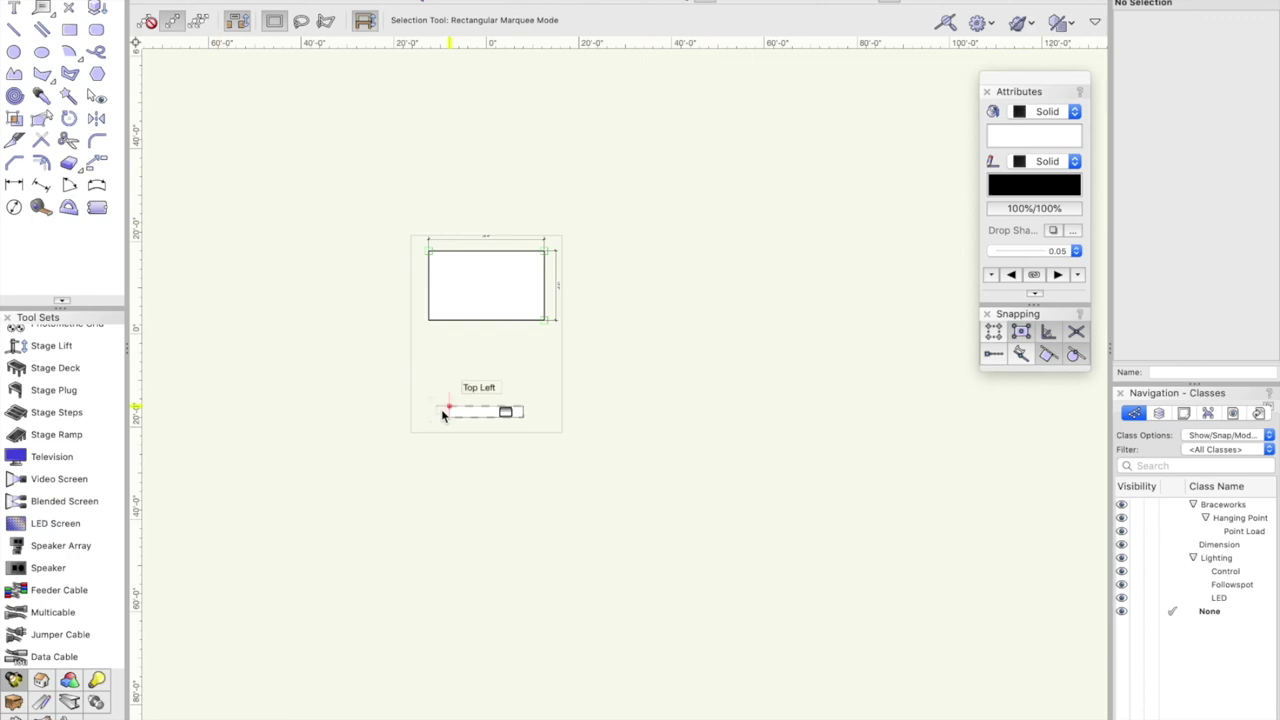
{"action": "scroll", "coordinate": [444, 415], "scroll_direction": "up", "scroll_amount": 2}
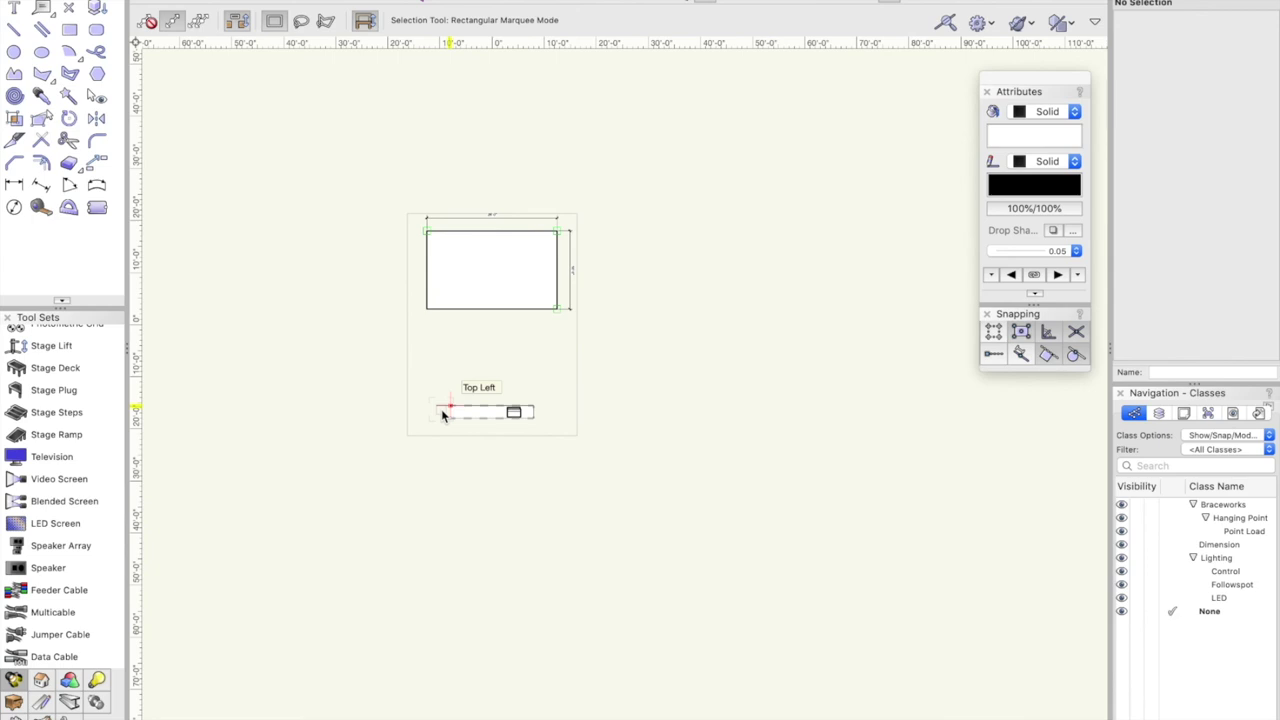